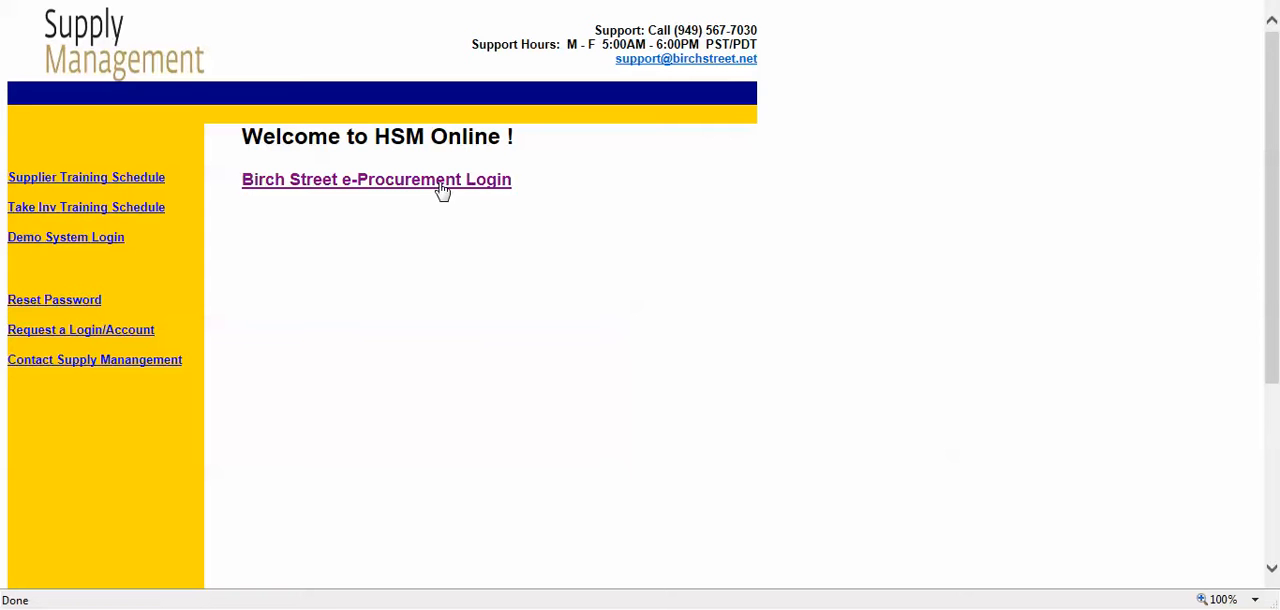
Step: Open the Birch Street e-Procurement login and sign in with the login ID and password
left_click(437, 186)
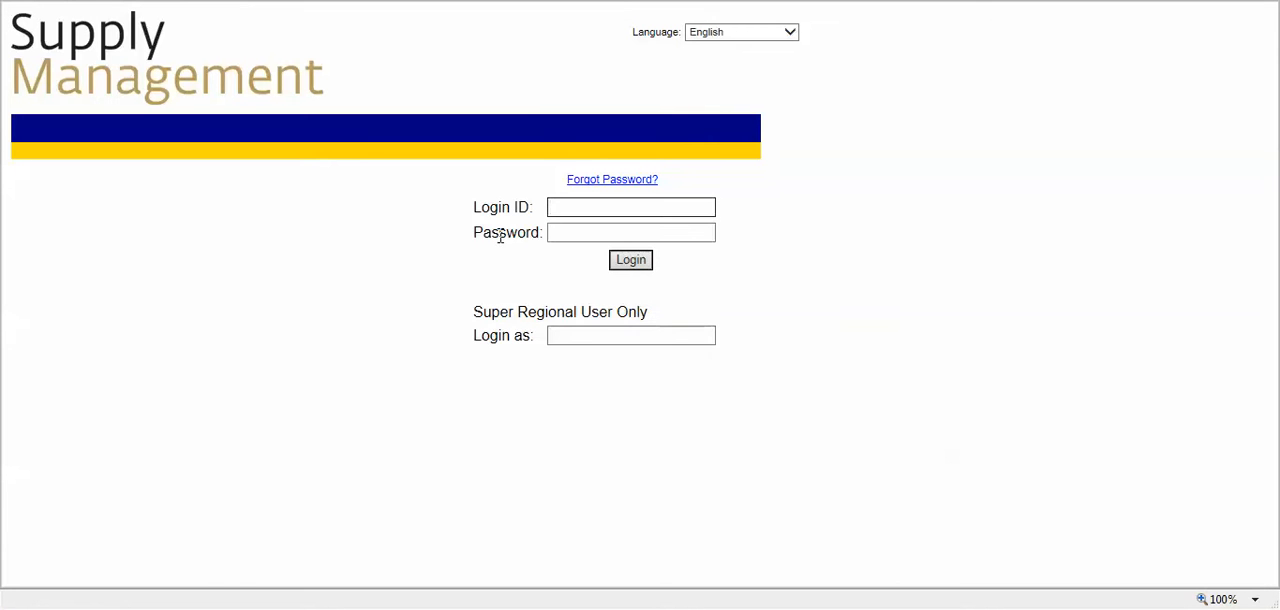
left_click(614, 203)
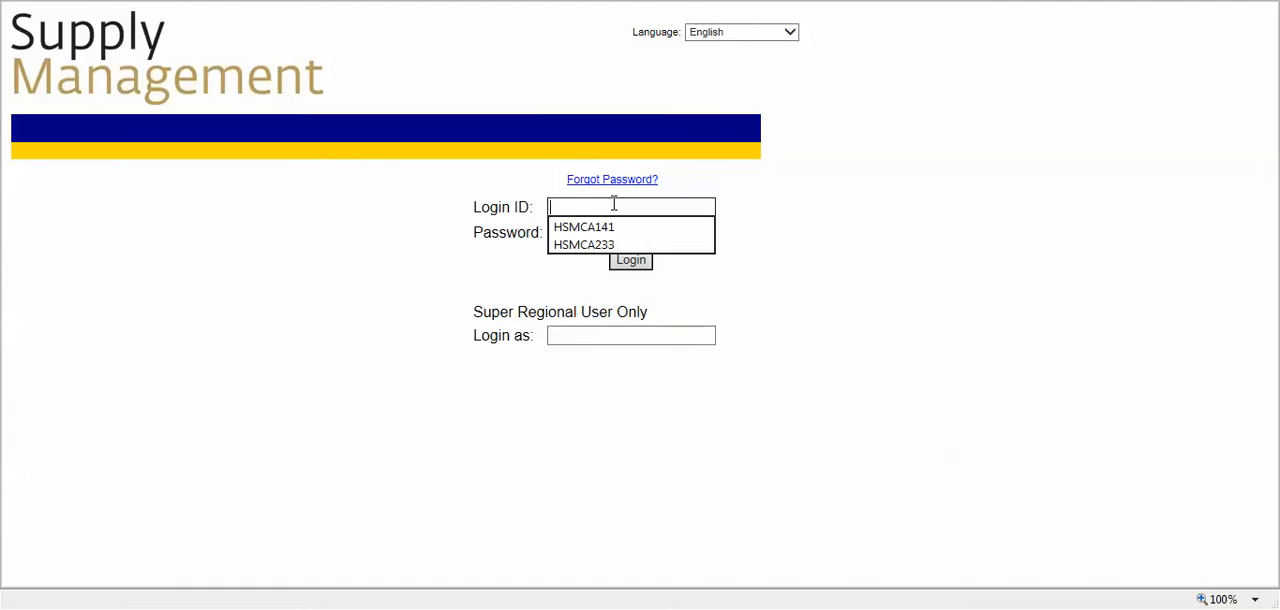
type("A")
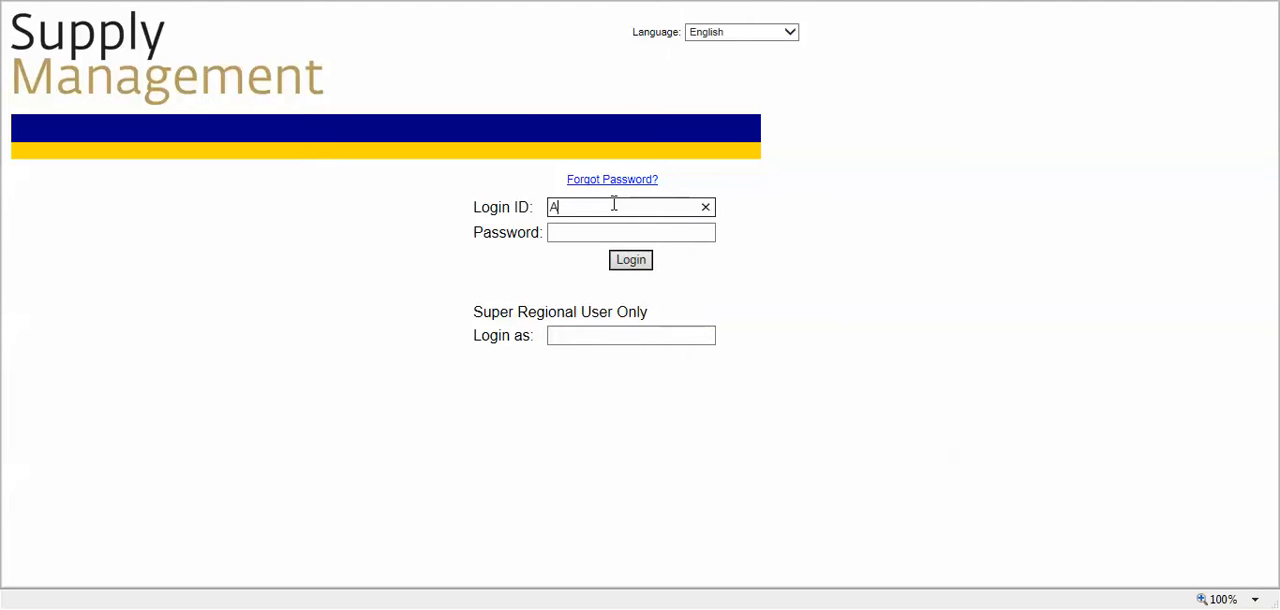
type("lexA")
key("Tab")
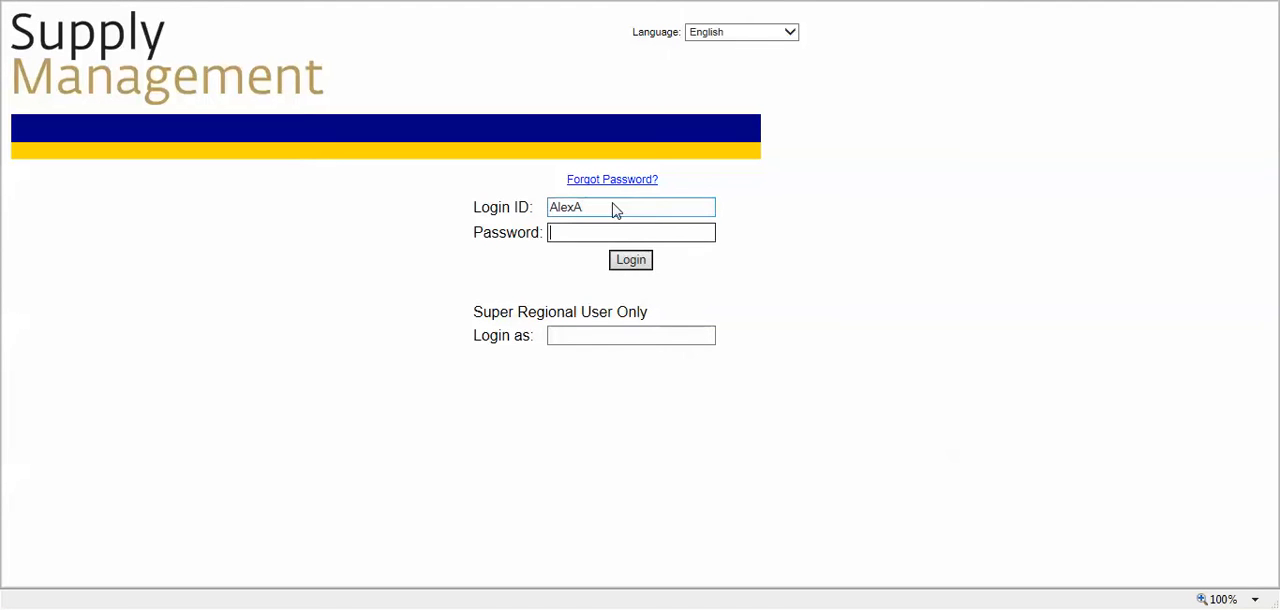
type("123456")
left_click(631, 262)
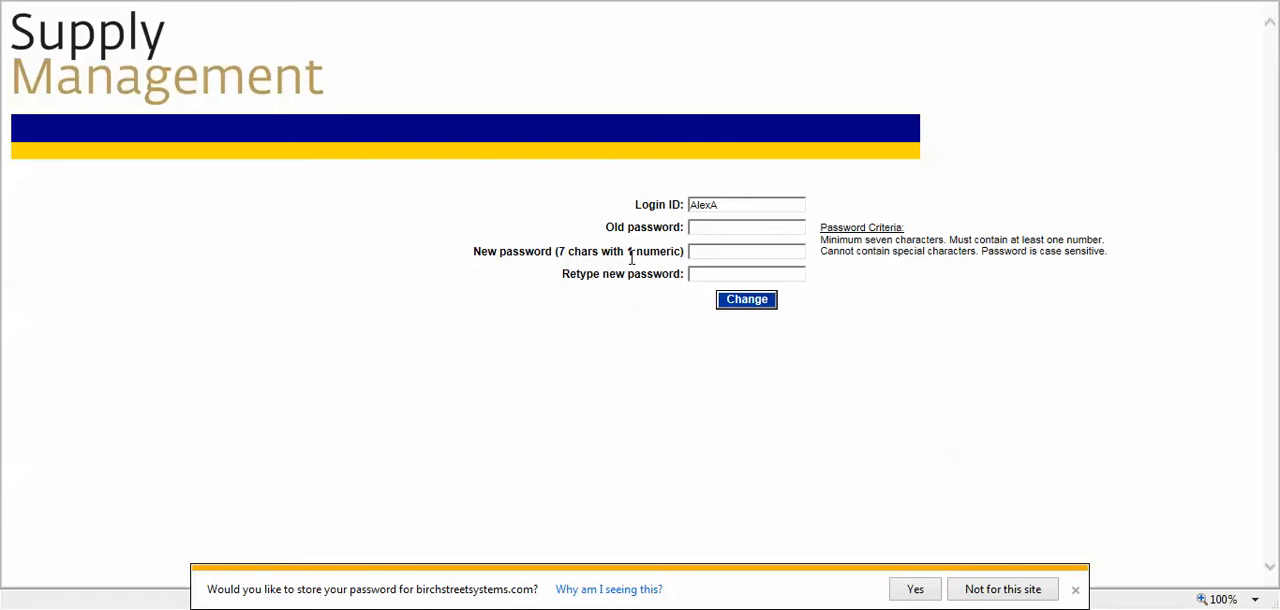
Step: Change the account password by entering the old password, a new password and its confirmation
left_click(699, 230)
type("******")
key("Tab")
type("•••••••••")
key("Tab")
type("•")
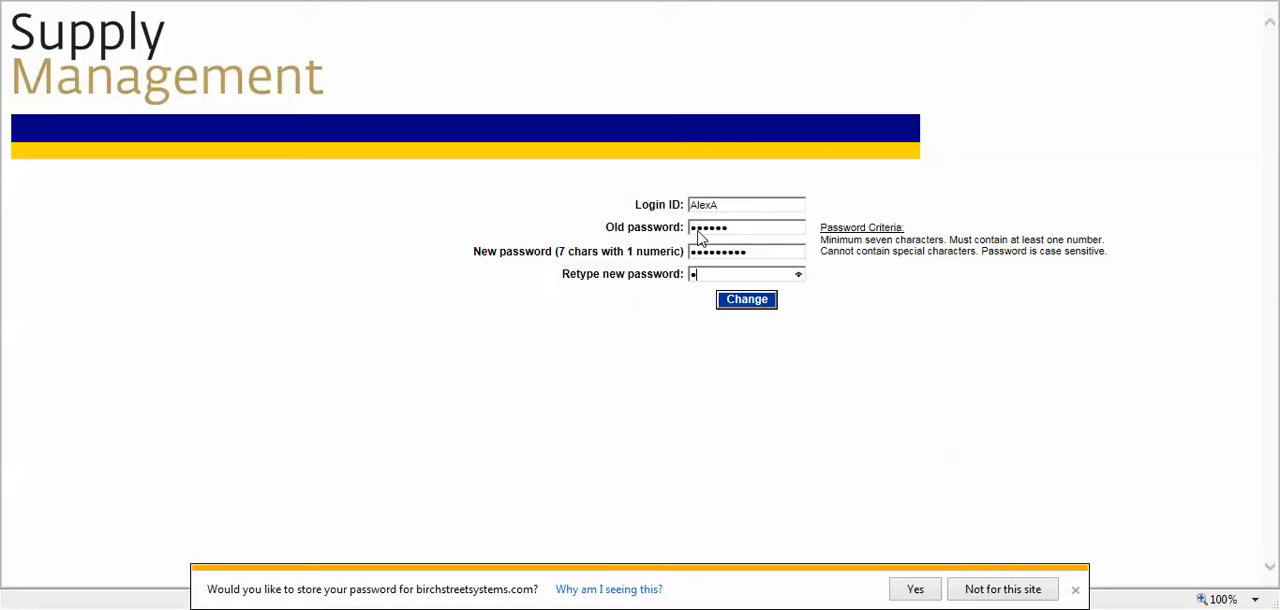
type("•••••••••")
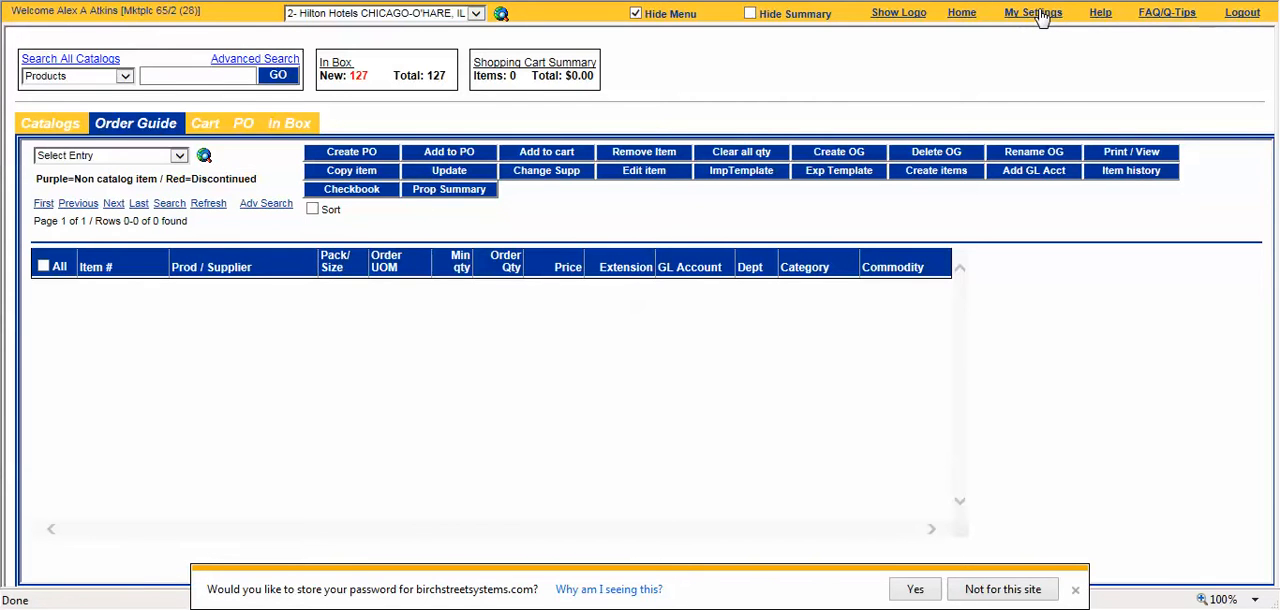
Step: Open My Settings for the logged-in account
left_click(1040, 17)
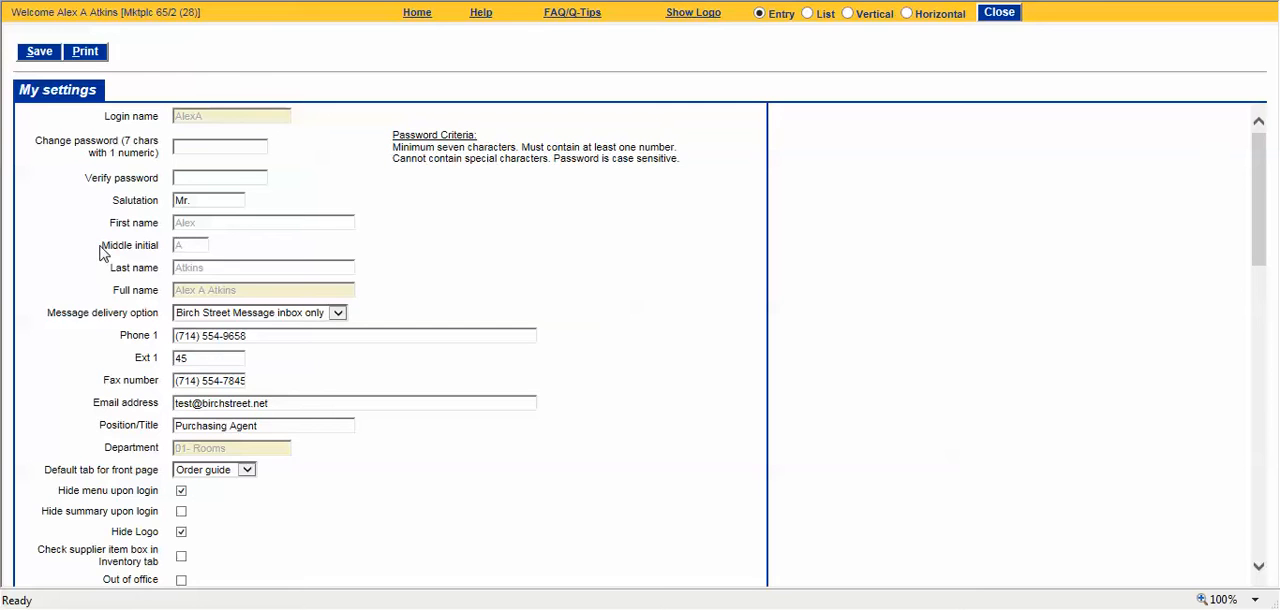
scroll(100, 288, "down", 3)
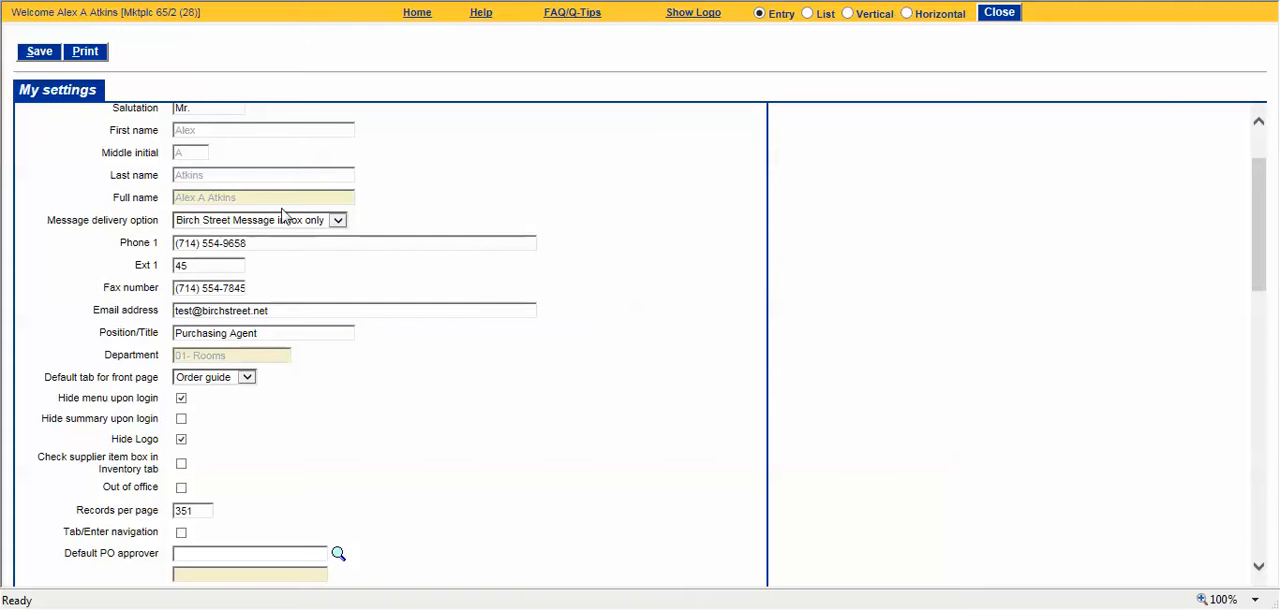
Step: Examine the message delivery options, the email address field and the choices for the front page's default tab
left_click(338, 220)
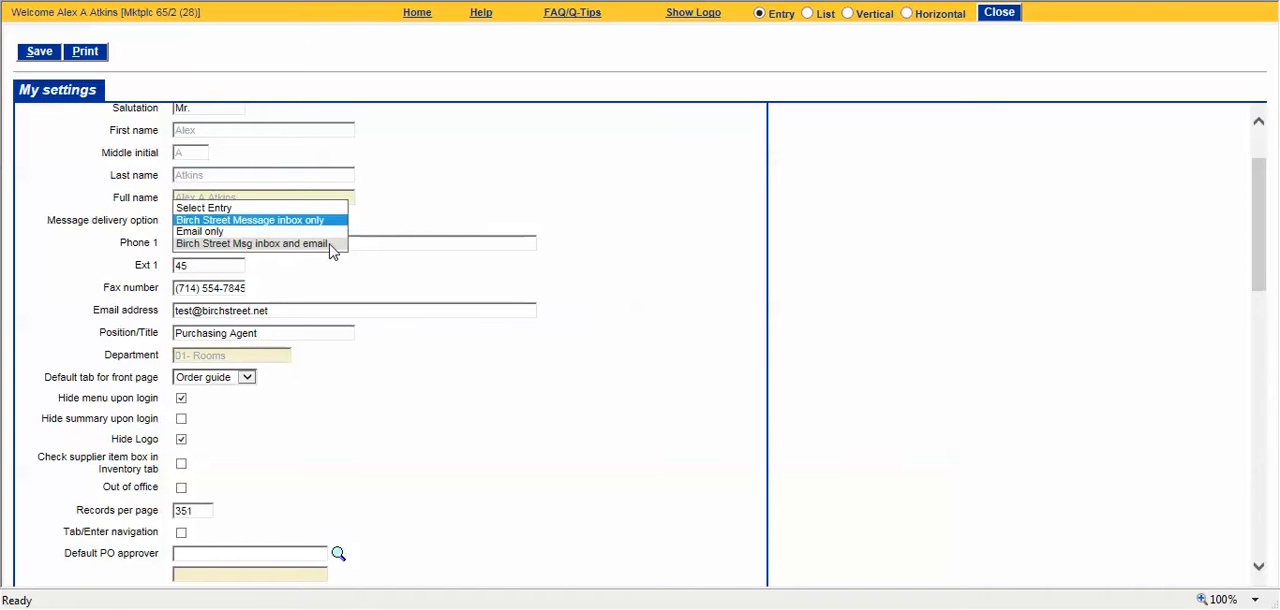
left_click(400, 218)
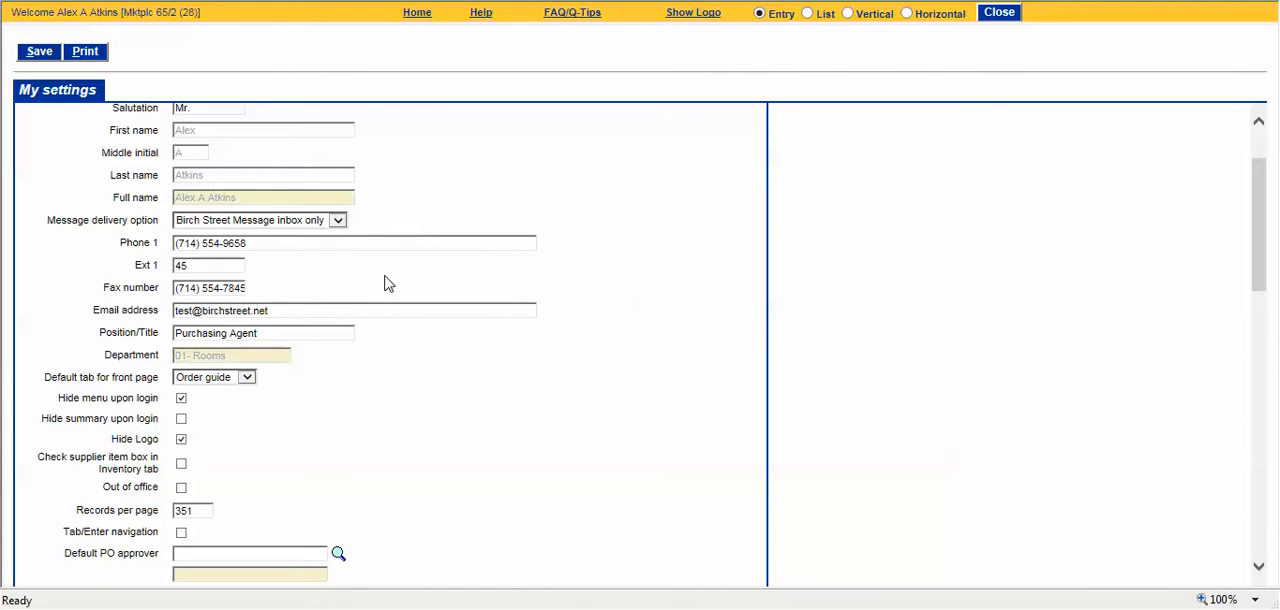
left_click_drag(89, 316, 160, 320)
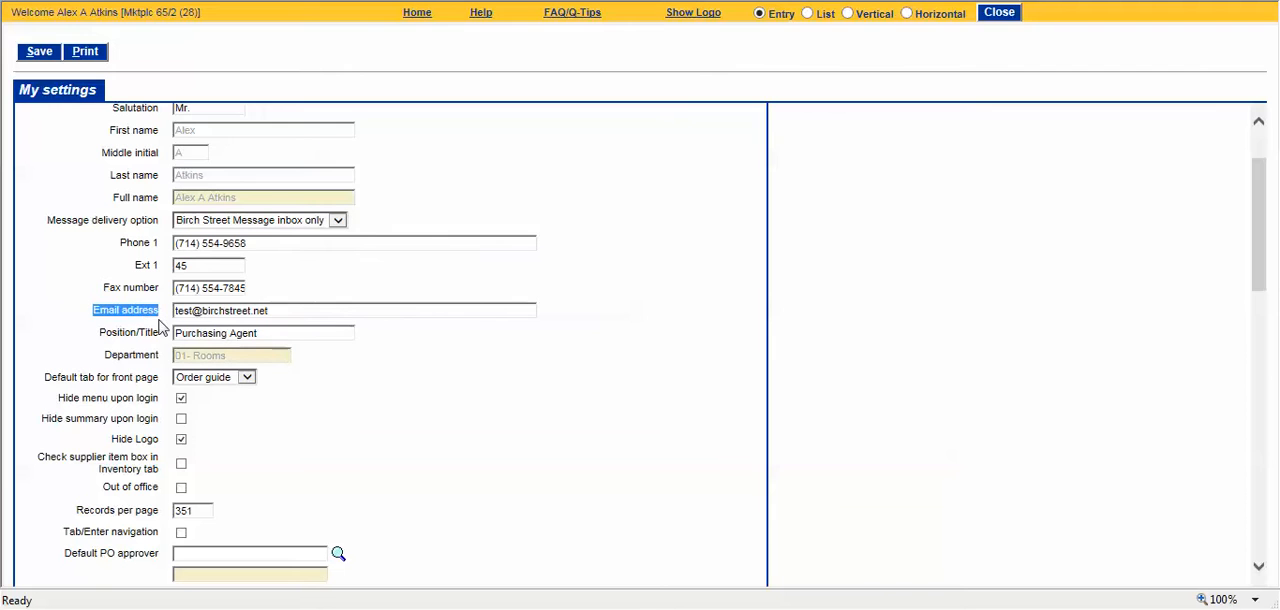
left_click(66, 277)
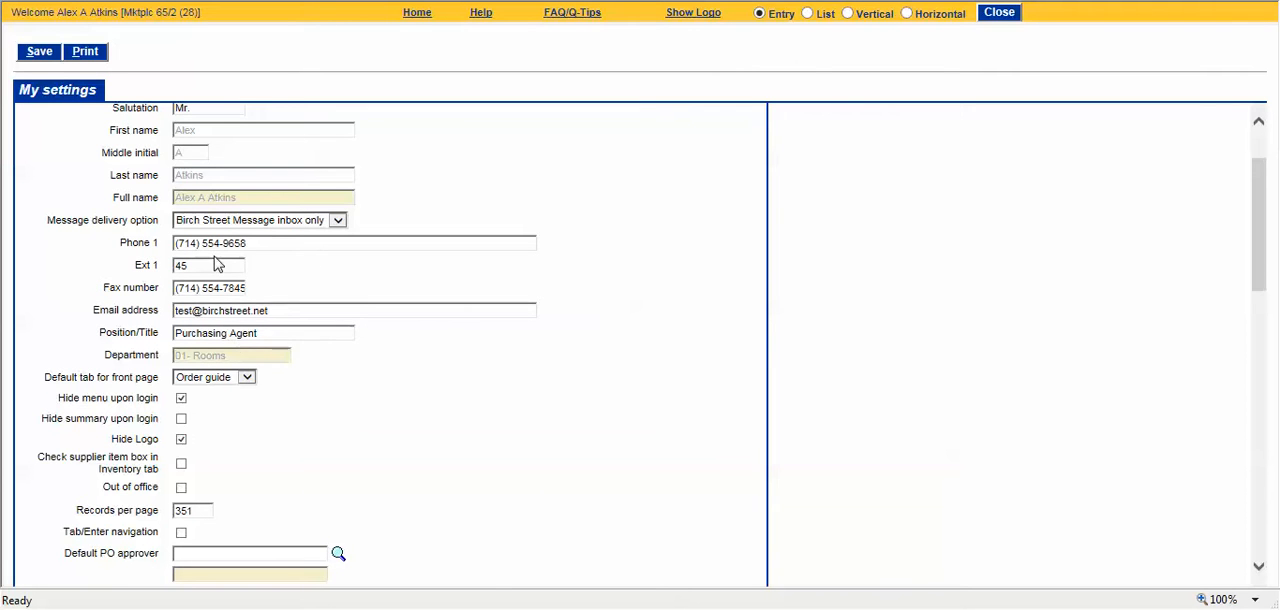
scroll(221, 264, "down", 3)
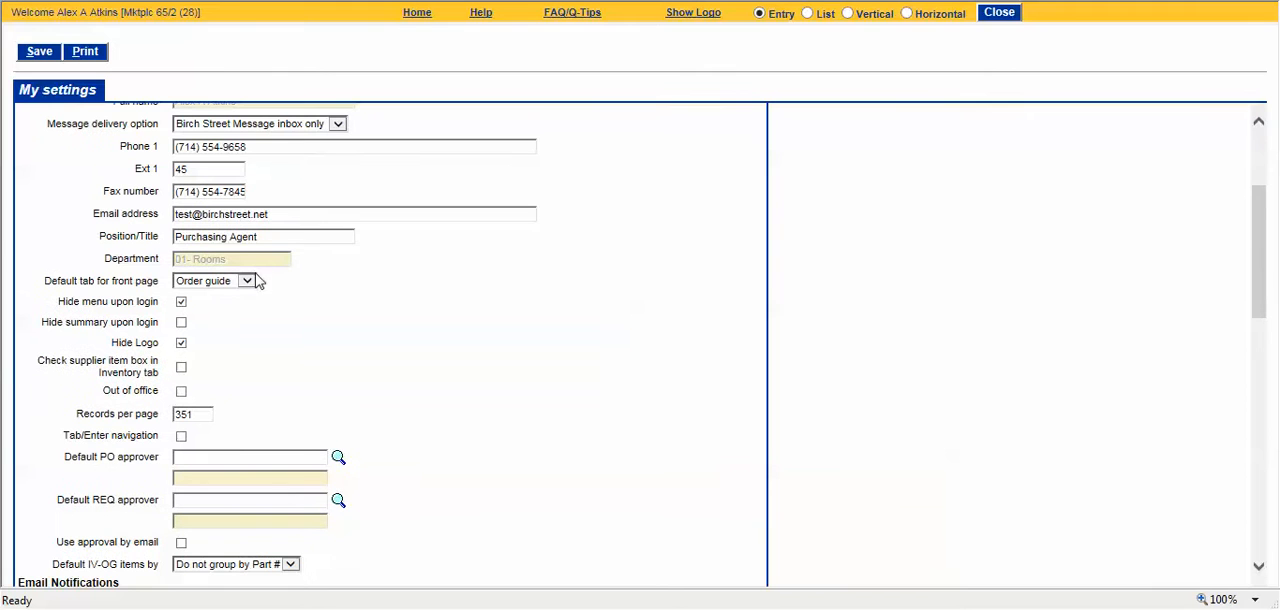
left_click(249, 286)
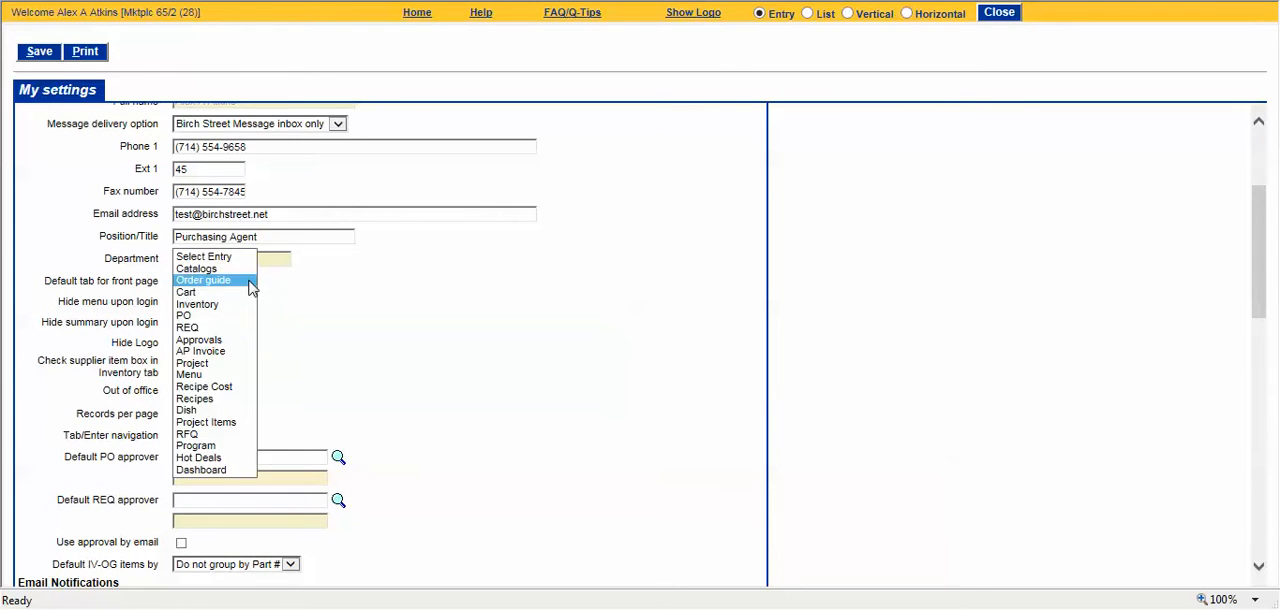
left_click(313, 288)
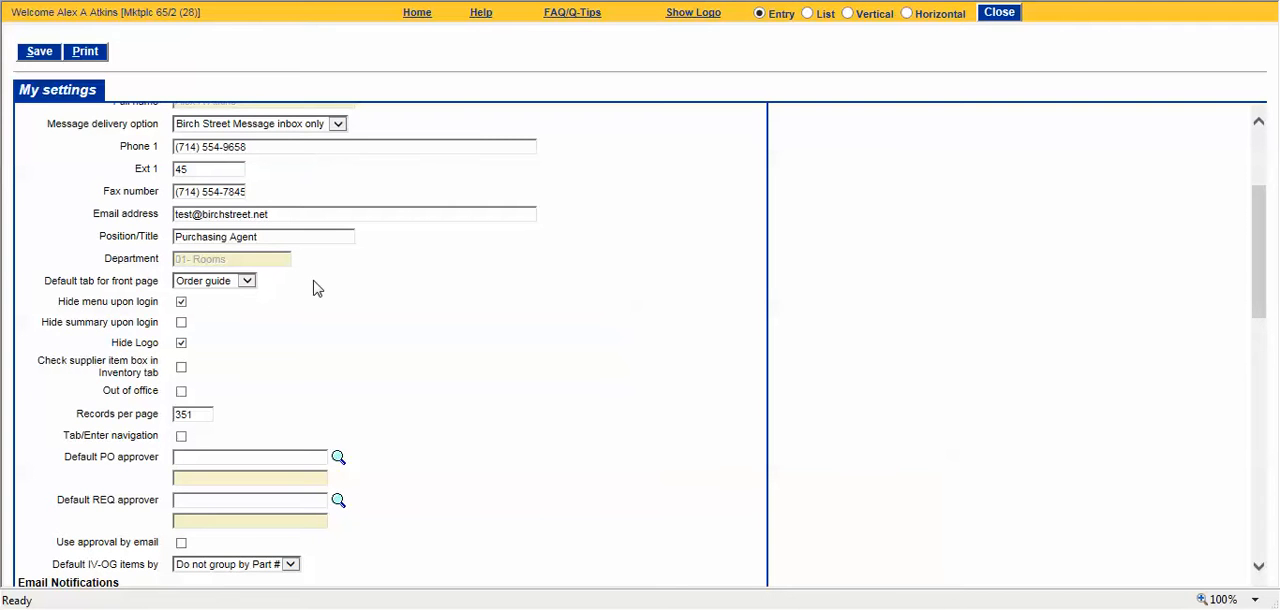
Step: Turn on Out of office with start date 08/08/2016 and end date 08/30/2016
scroll(312, 288, "down", 1)
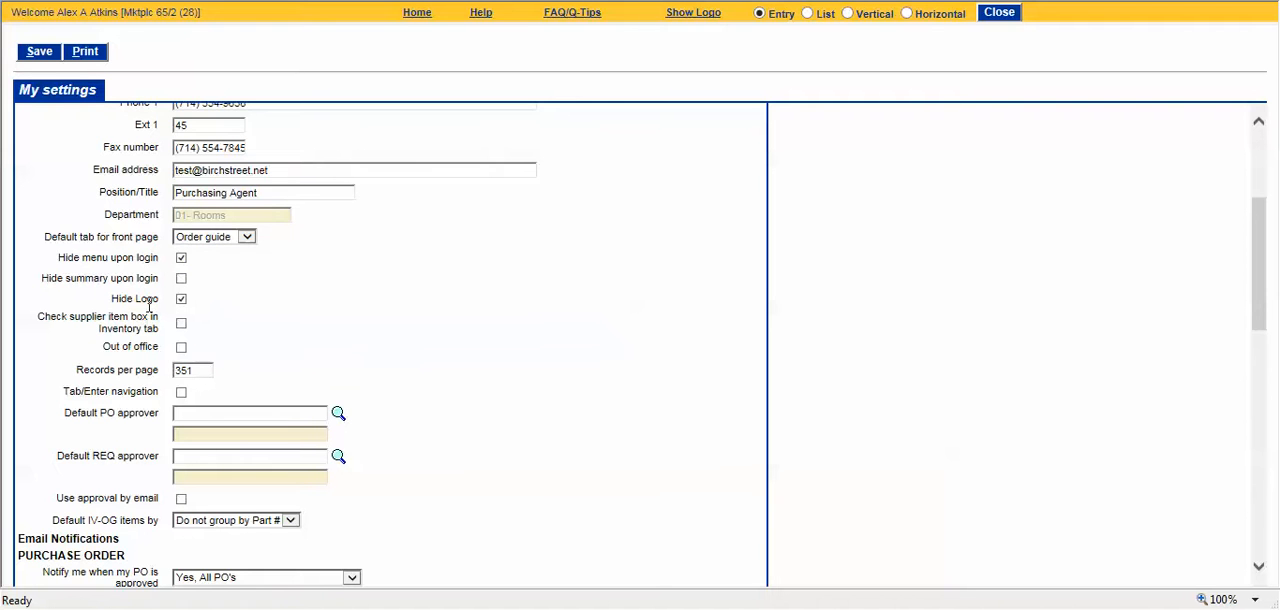
scroll(207, 240, "down", 1)
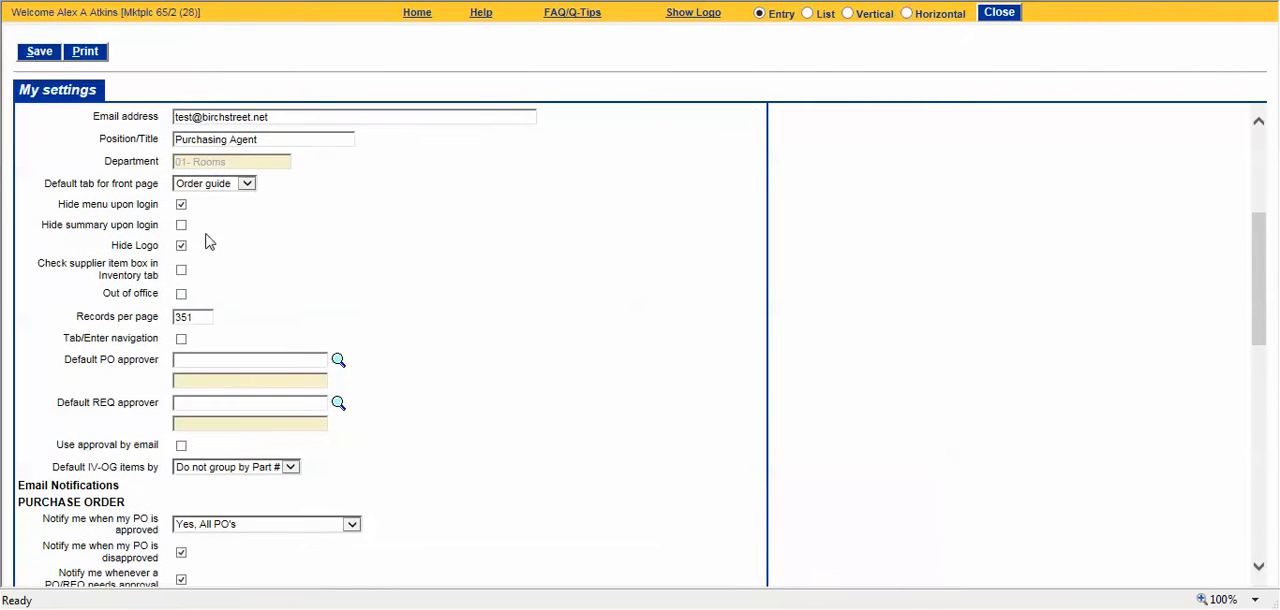
left_click(182, 295)
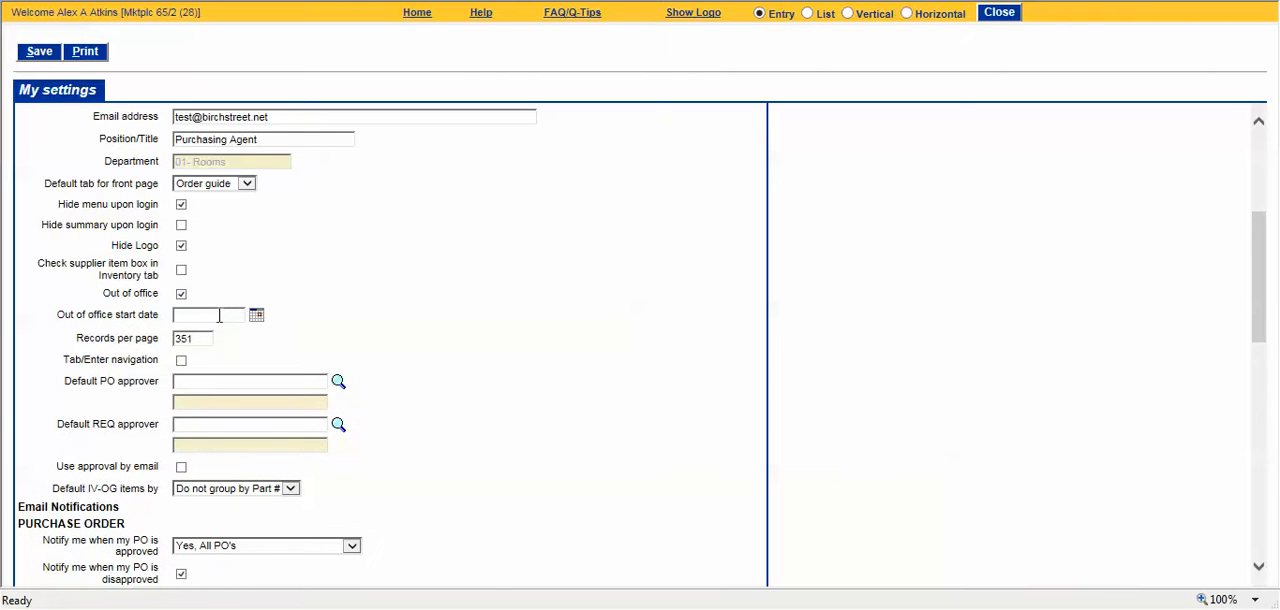
left_click(219, 316)
type("8")
type("/08")
left_click(288, 340)
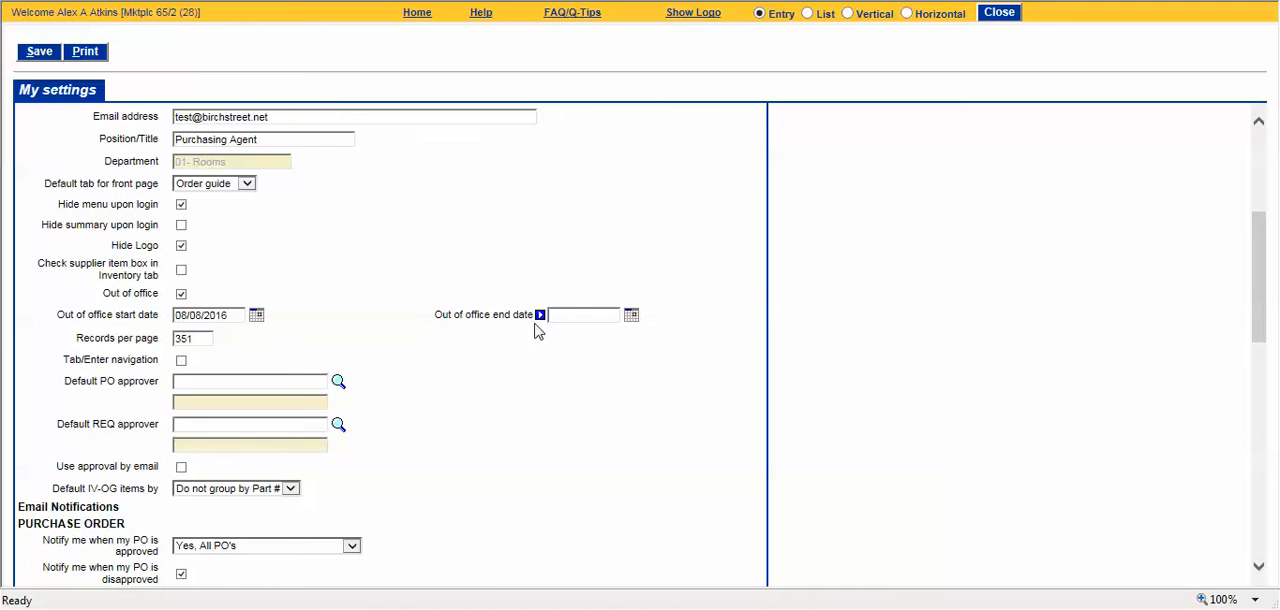
left_click(577, 316)
type("8/30")
left_click(655, 347)
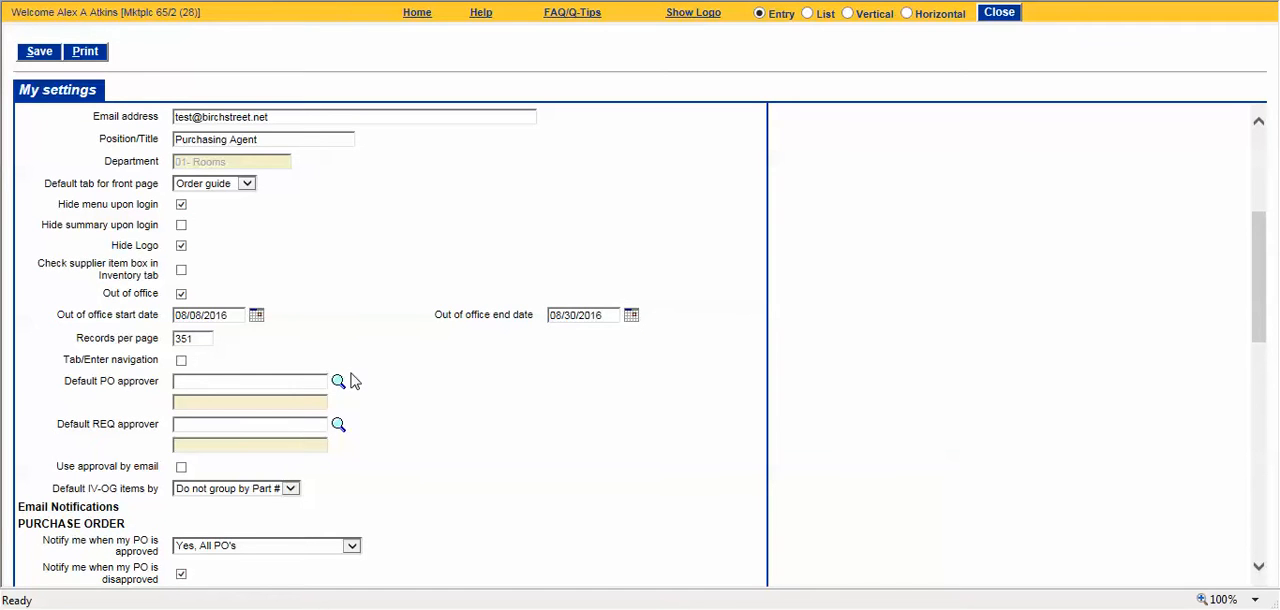
Step: Enable Use approval by email and check the available message delivery options
scroll(357, 380, "down", 3)
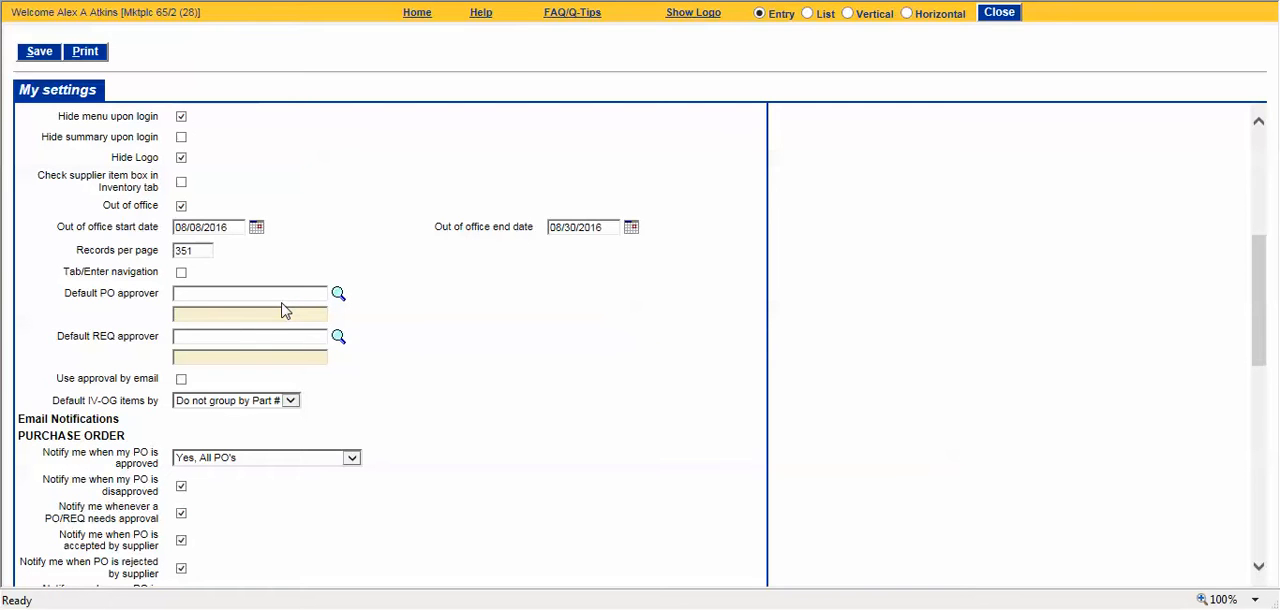
middle_click(357, 340)
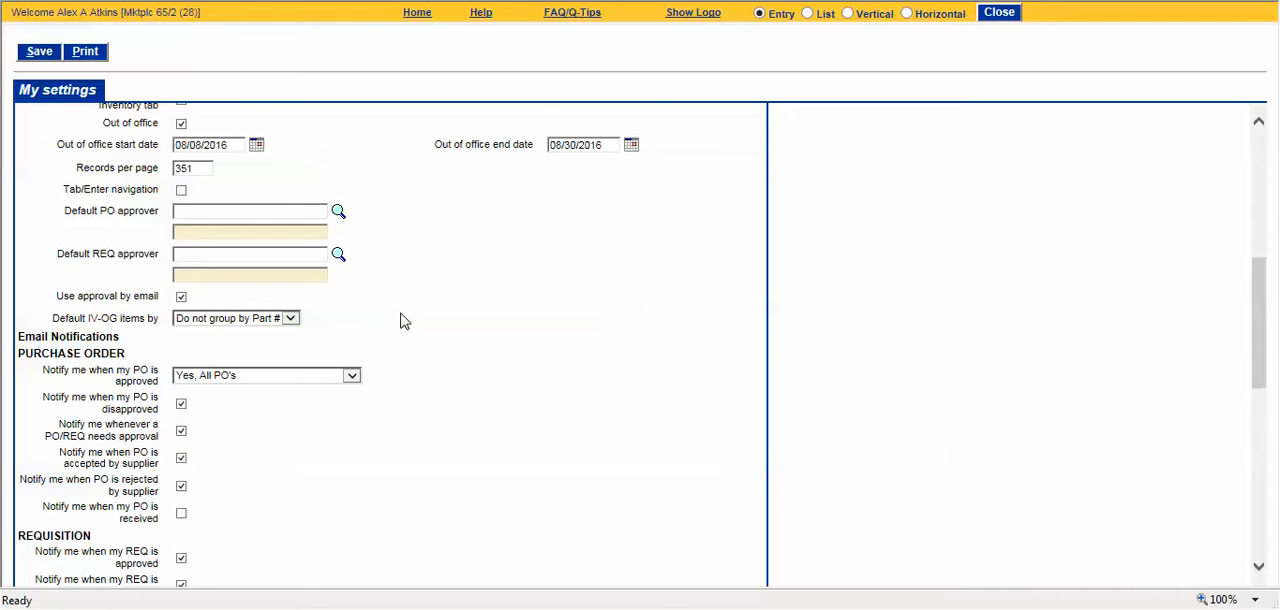
scroll(400, 320, "up", 5)
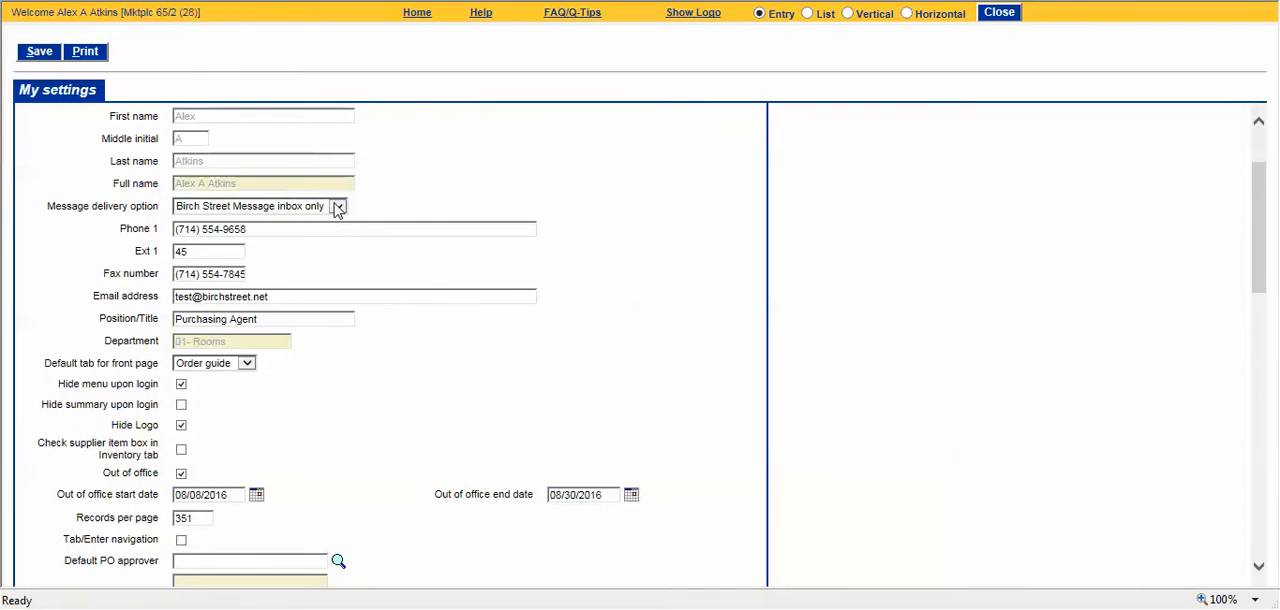
left_click(337, 207)
left_click(410, 197)
Step: Review the email notification settings for purchase orders, requisitions, supplier requests, change orders, AP documents, recipes and RFQs
scroll(405, 405, "down", 5)
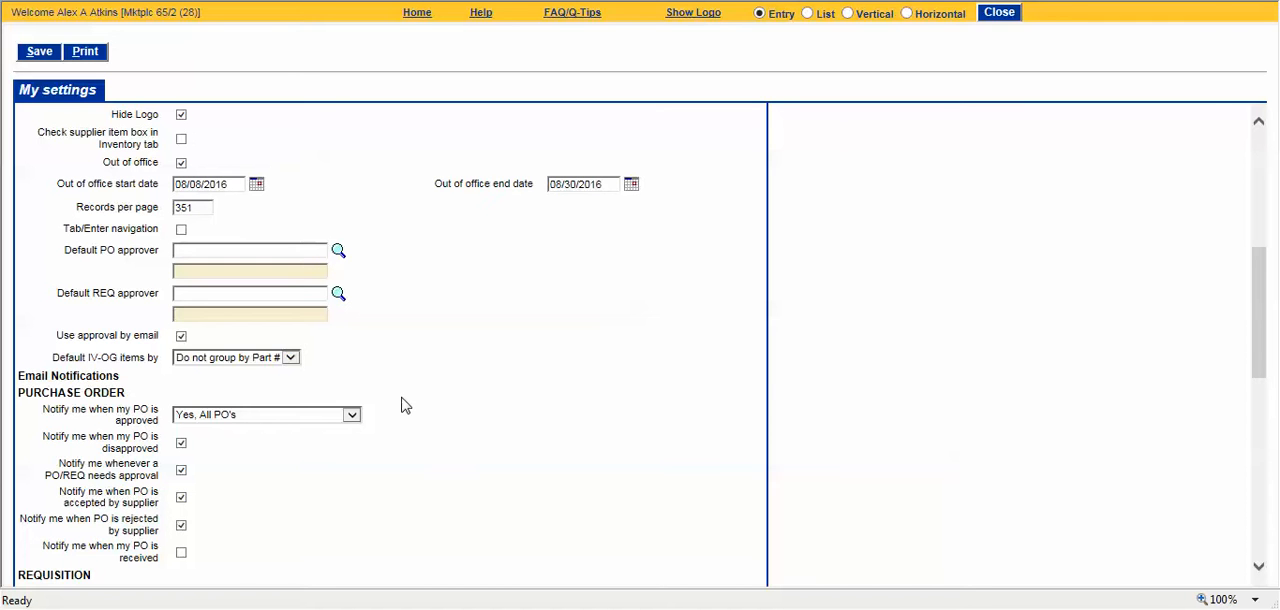
scroll(404, 405, "down", 1)
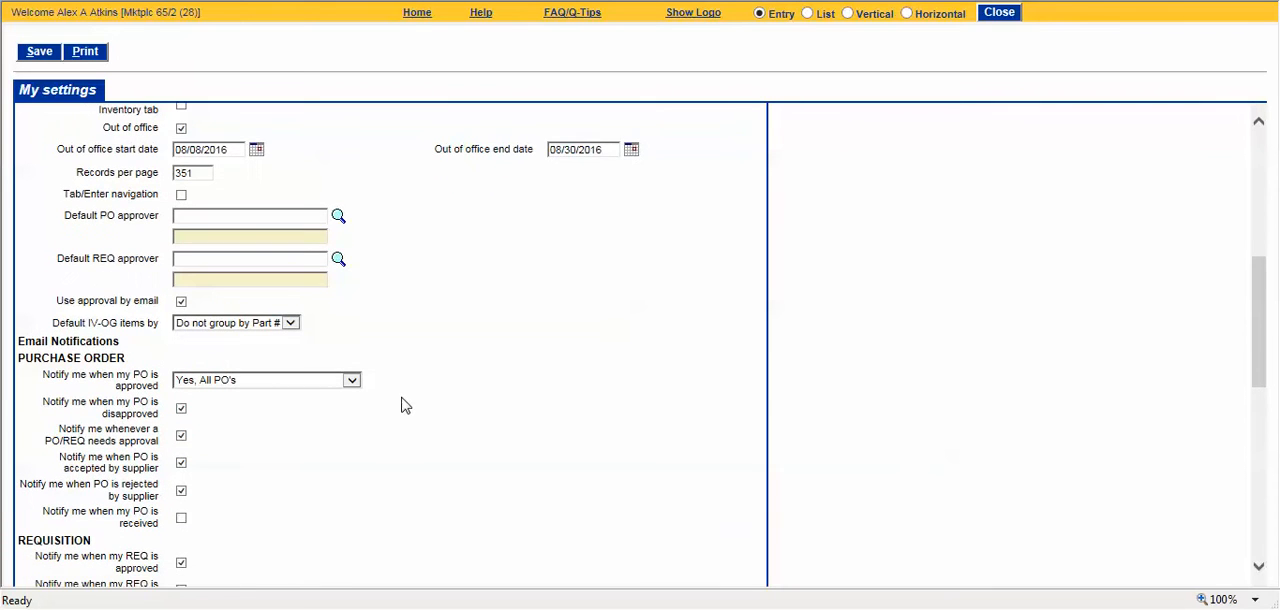
scroll(404, 405, "down", 3)
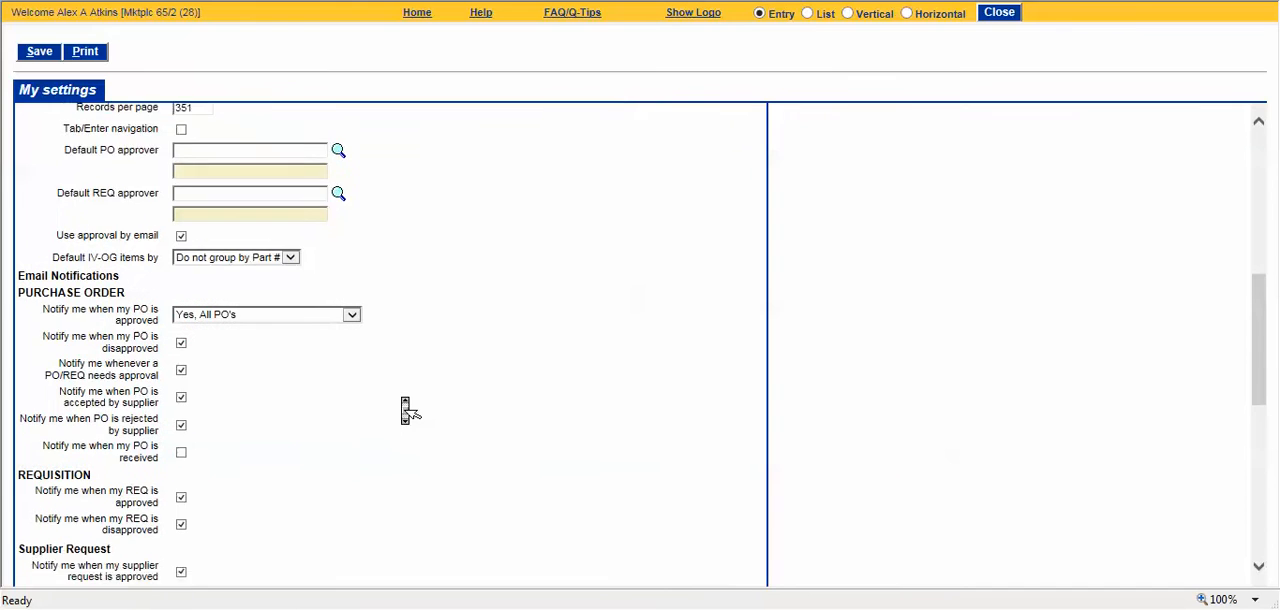
scroll(404, 405, "down", 2)
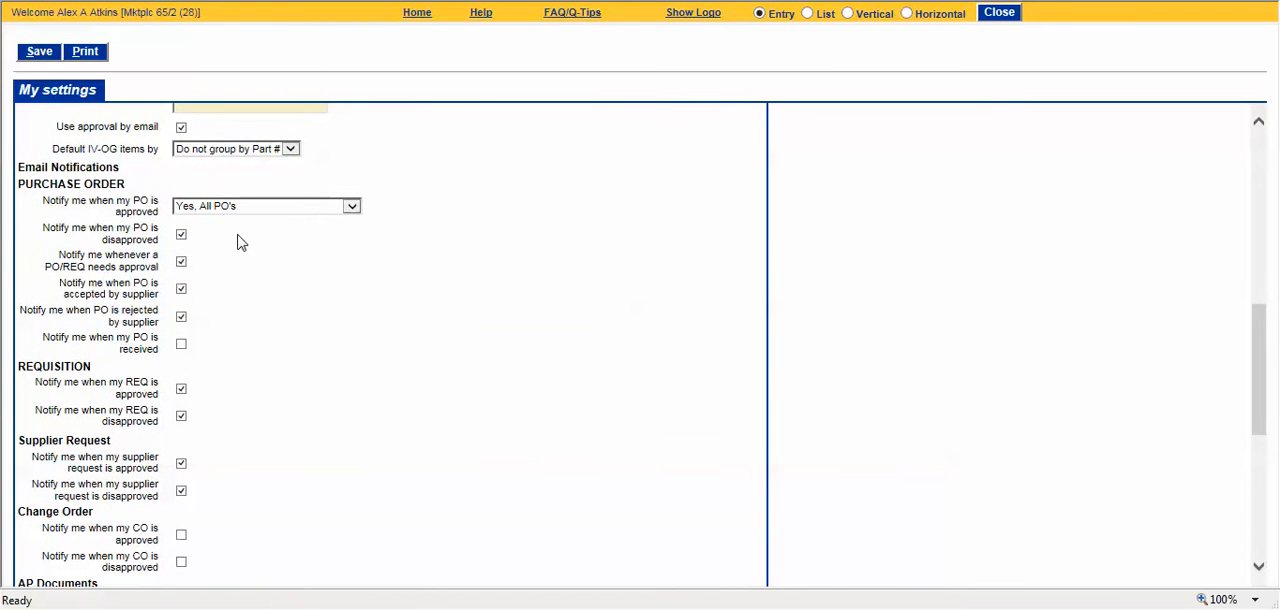
middle_click(230, 400)
scroll(230, 396, "down", 3)
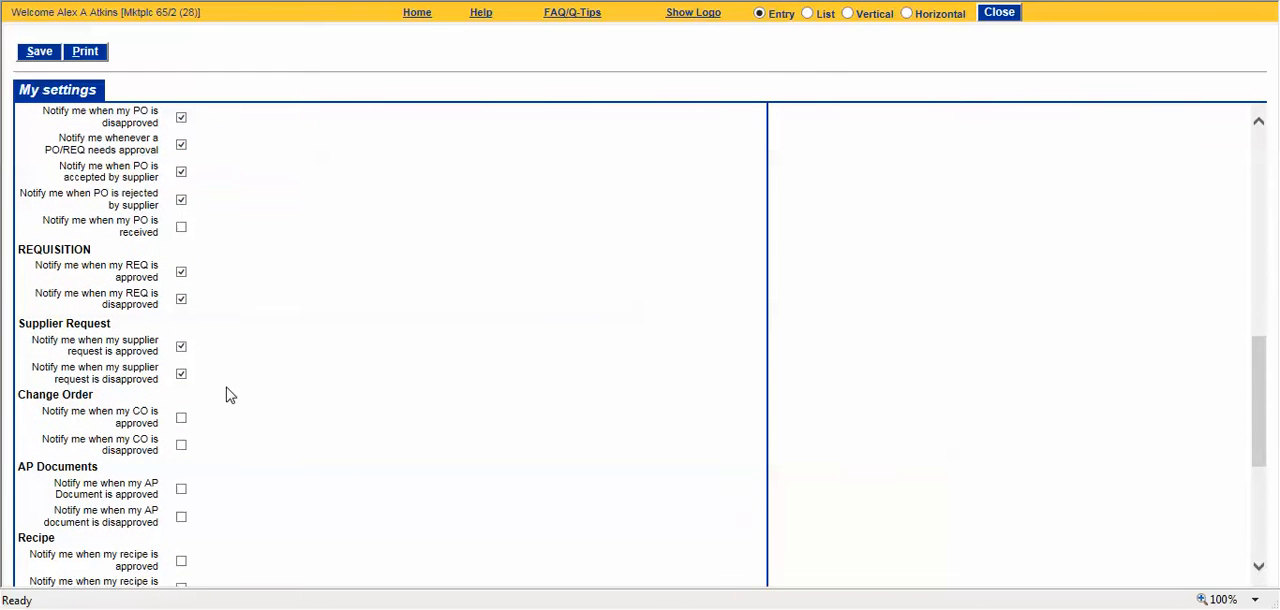
middle_click(229, 398)
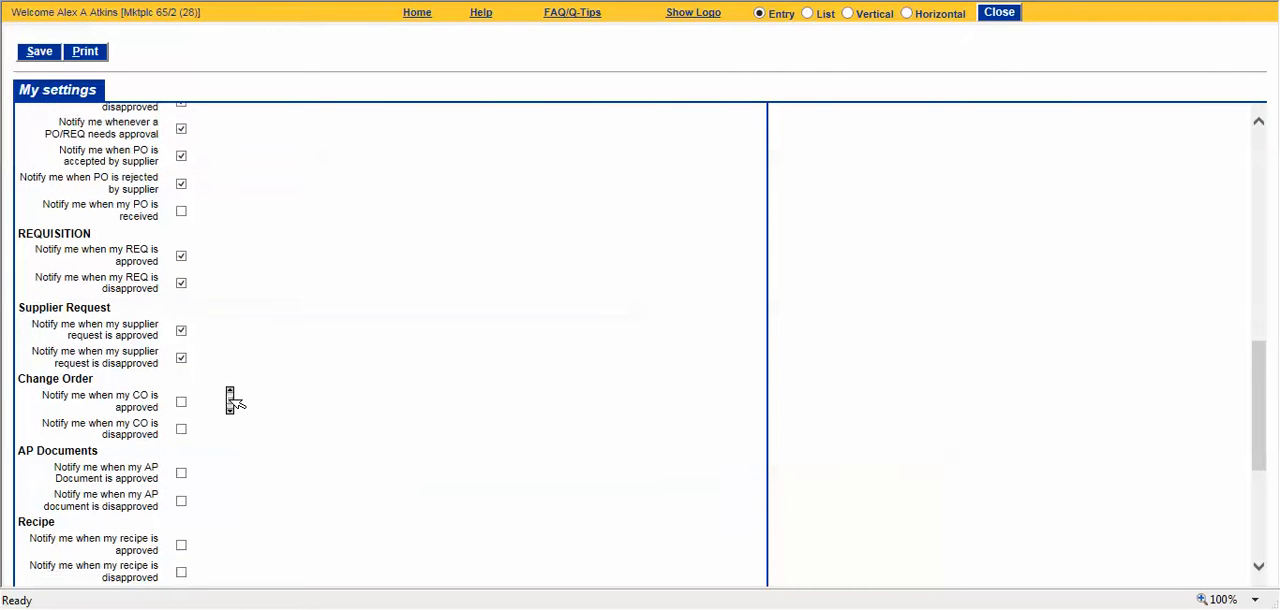
scroll(230, 398, "down", 2)
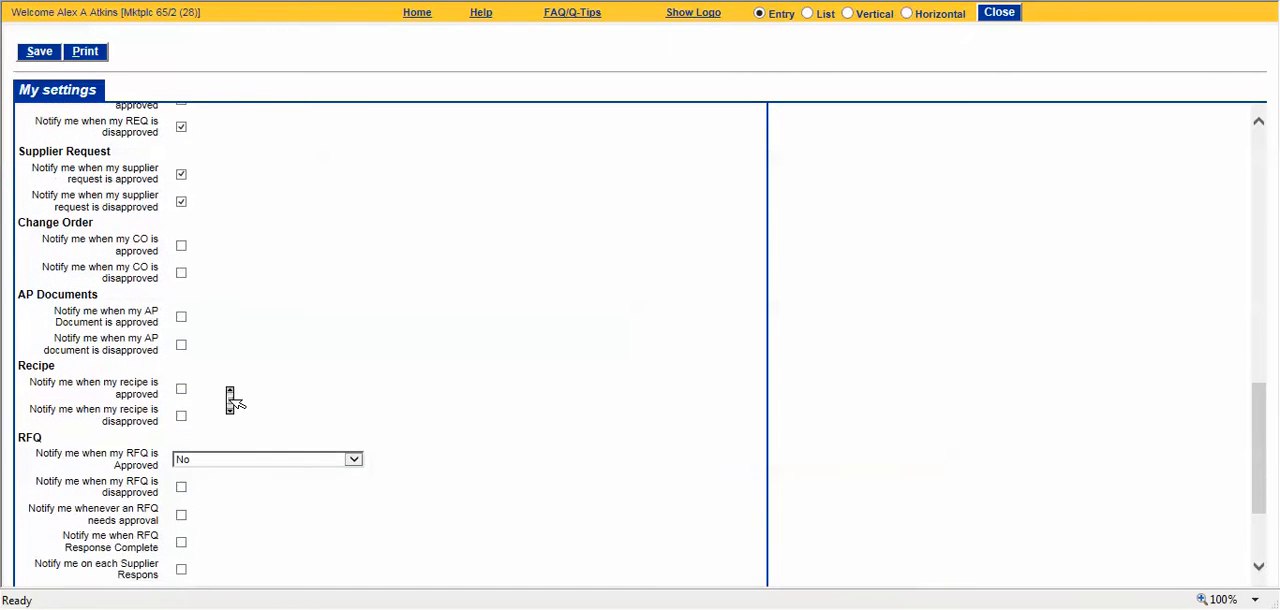
middle_click(229, 396)
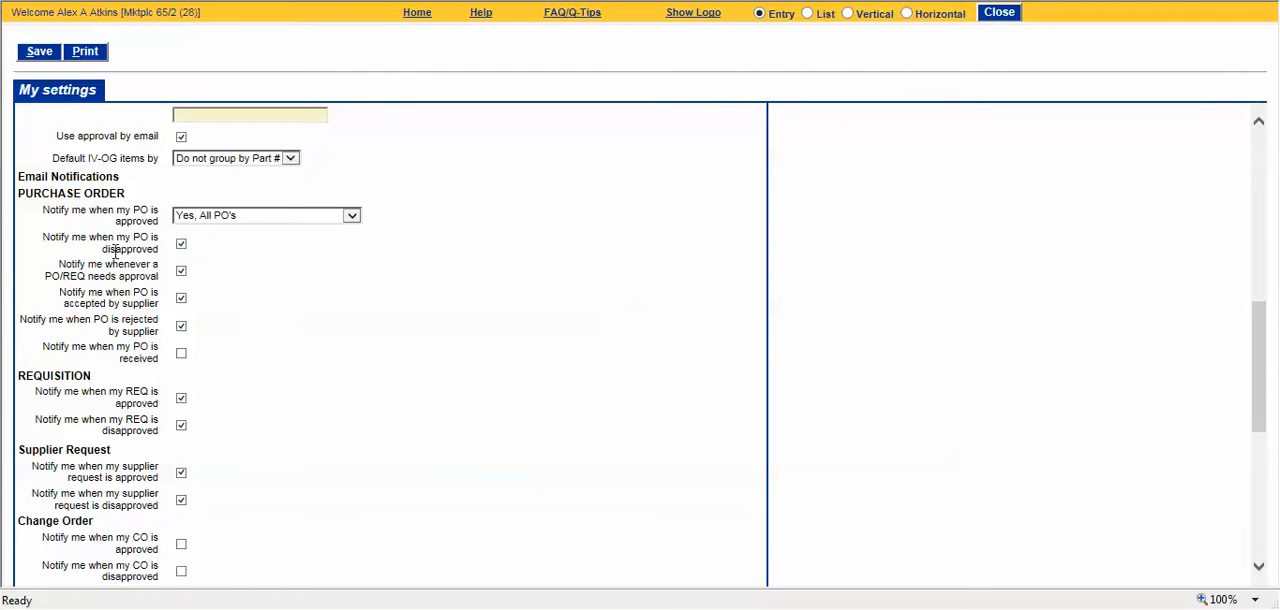
left_click_drag(45, 237, 164, 249)
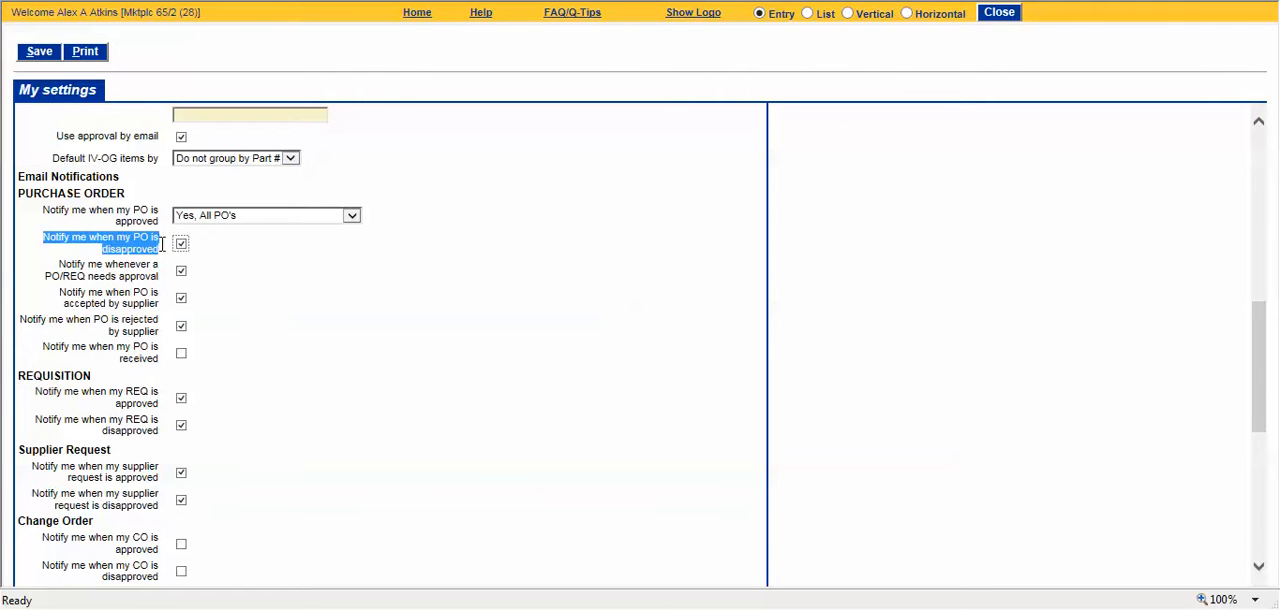
left_click(226, 258)
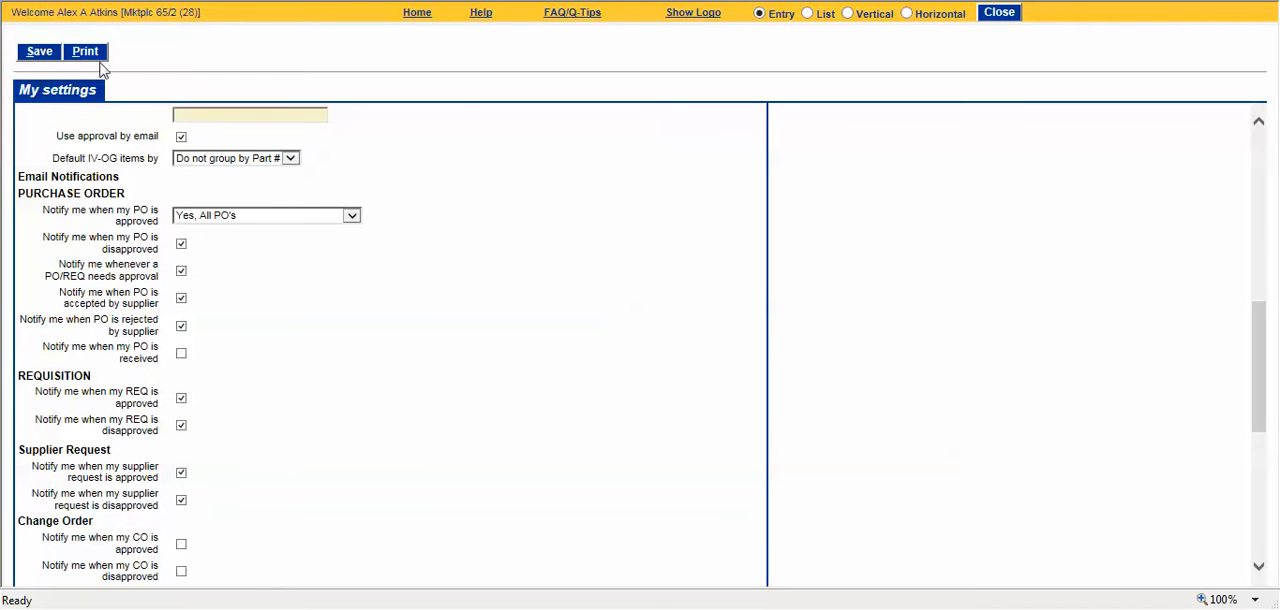
Step: Save the My Settings changes, acknowledge the vacation approver message and close the settings page
left_click(38, 58)
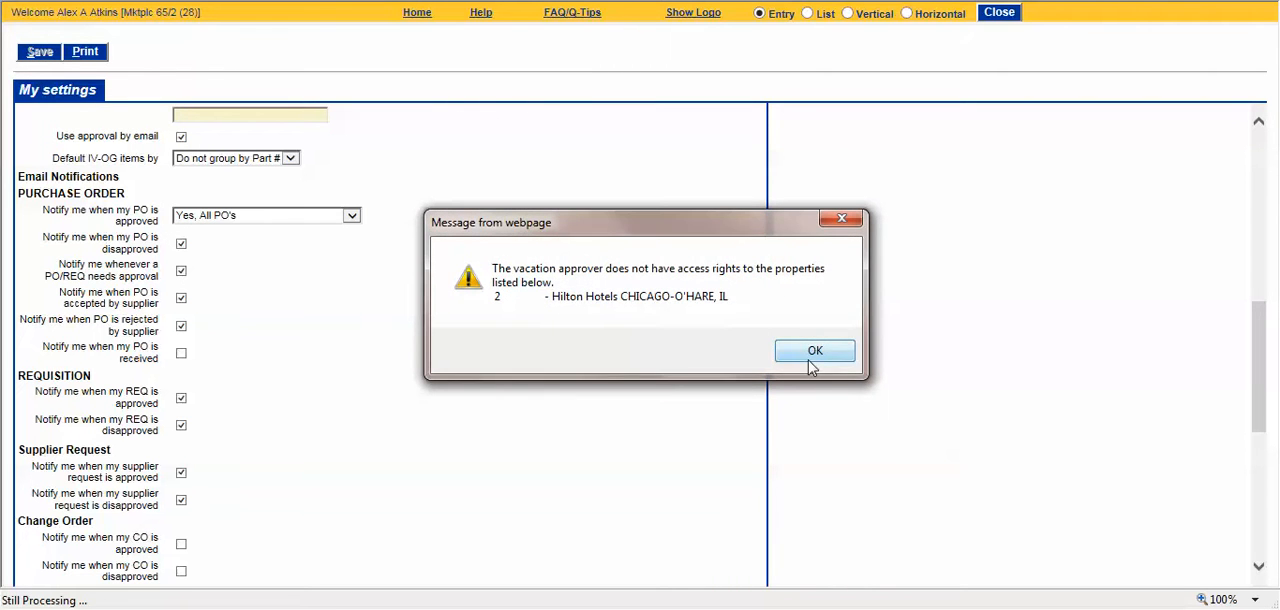
left_click(812, 366)
left_click(716, 343)
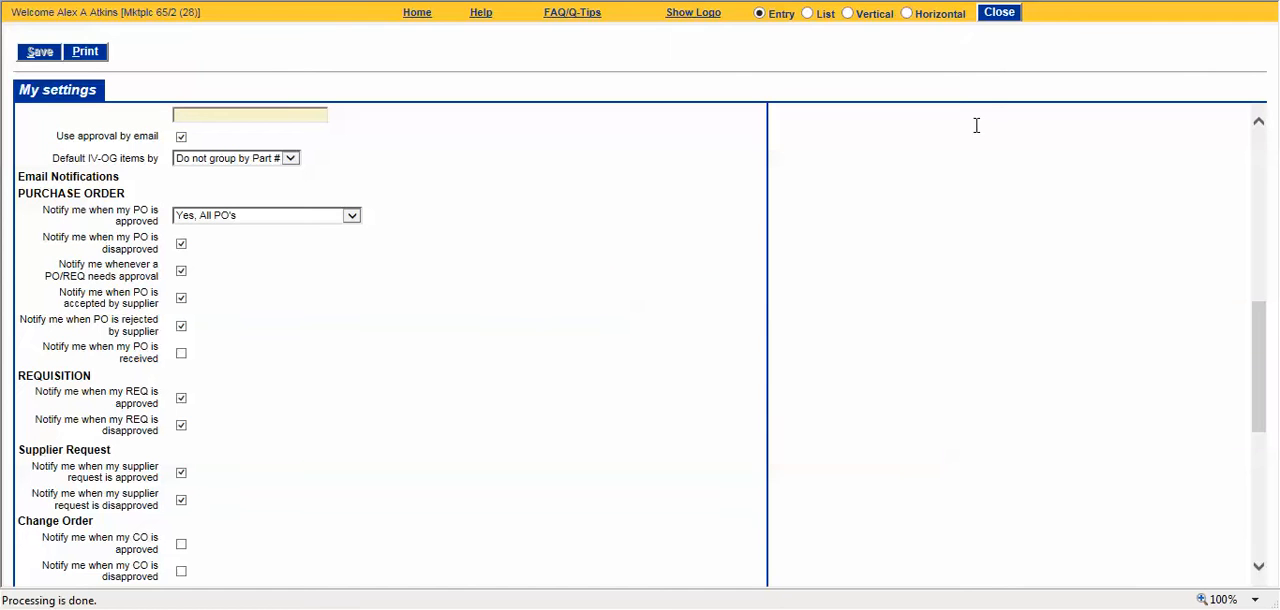
left_click(1000, 14)
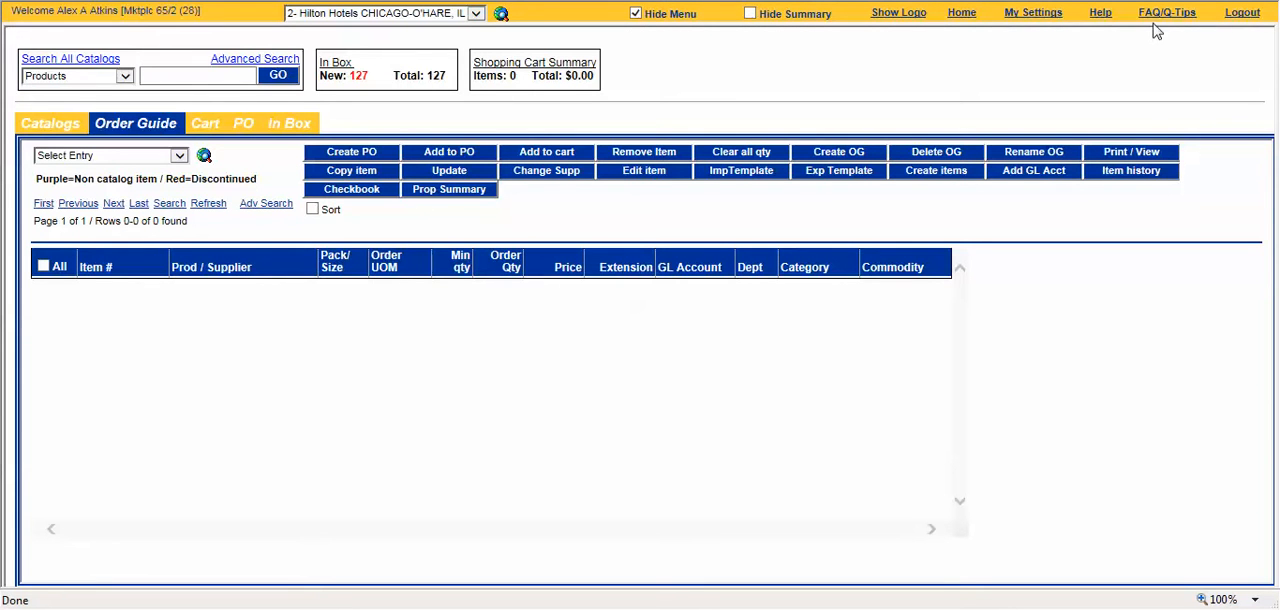
Step: Toggle the main menu, the summary area and the logo banner, restoring the original front page layout each time
left_click(635, 14)
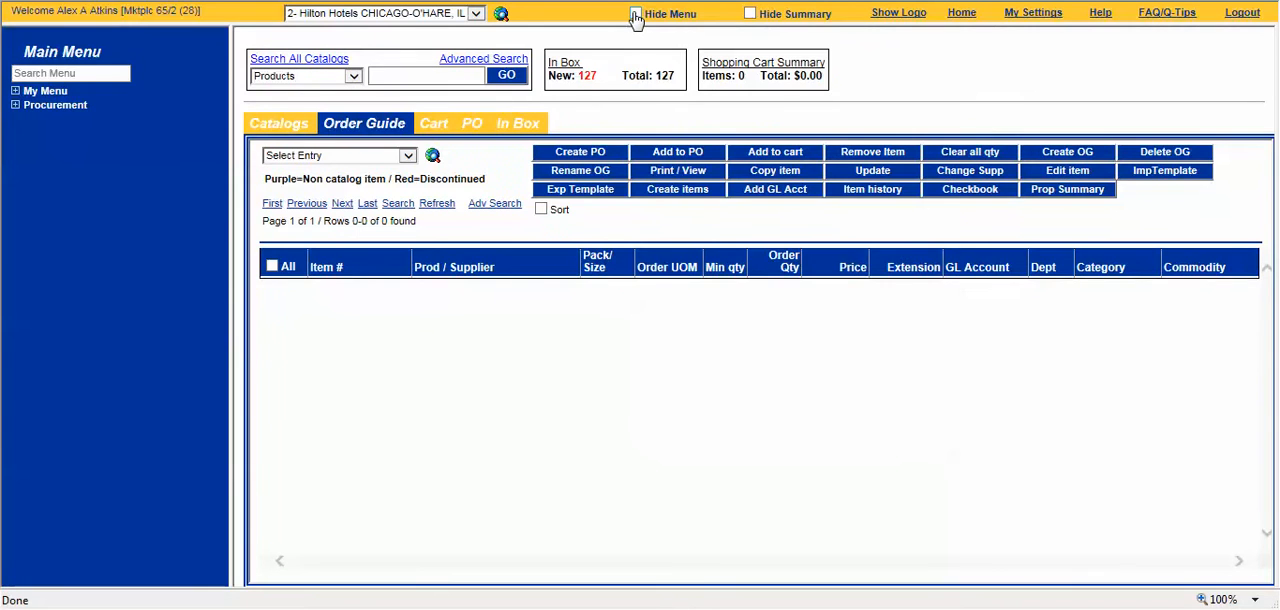
left_click(635, 14)
left_click(749, 14)
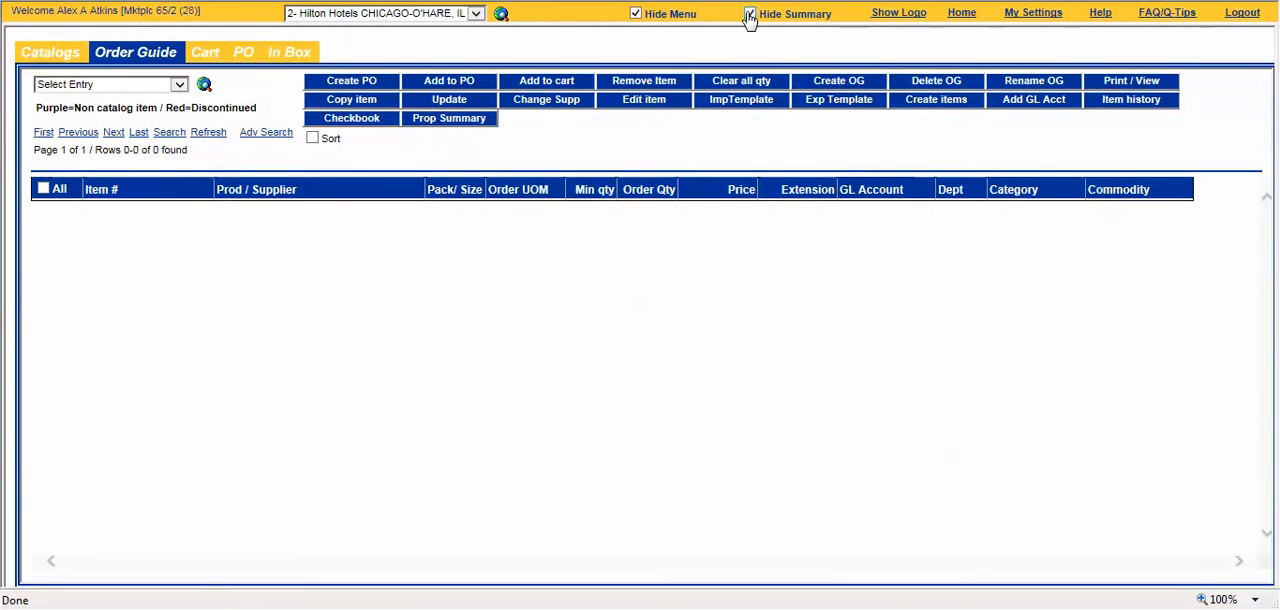
left_click(749, 14)
left_click(896, 13)
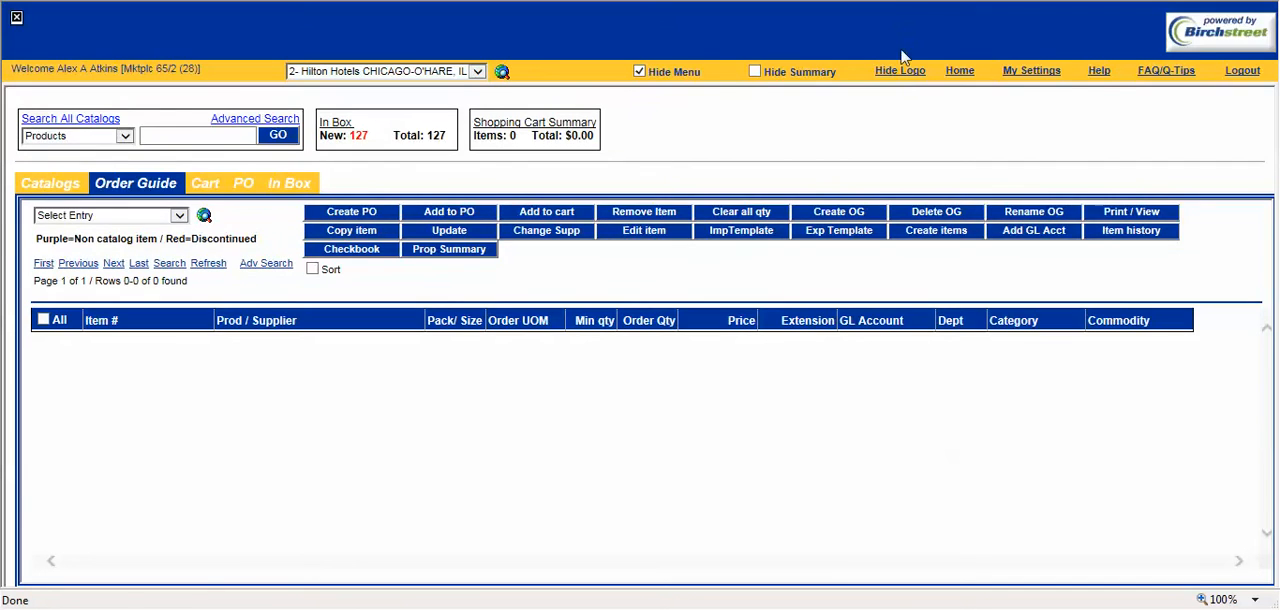
left_click(902, 71)
left_click(910, 14)
left_click(912, 72)
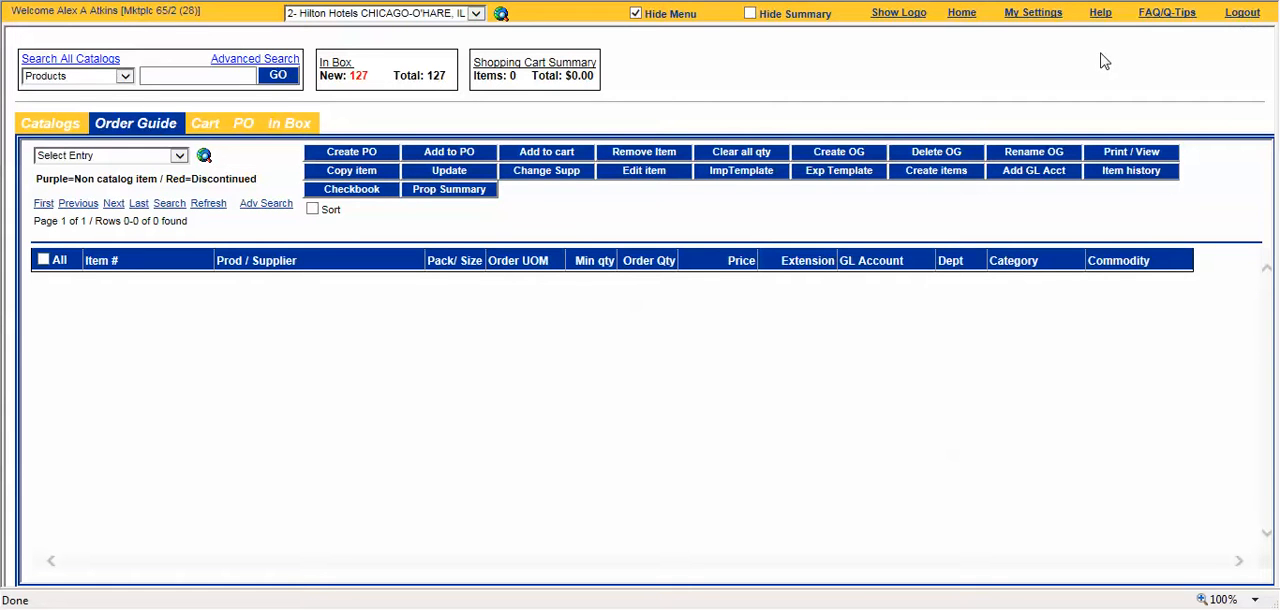
Step: Check the logged-in user's name and marketplace details in the welcome text
left_click_drag(11, 10, 117, 10)
left_click(128, 10)
left_click_drag(153, 10, 178, 10)
Step: Review the Help page's user guides, training, FAQ / Job aids, tutorials and other resources, close it and hide the main menu
left_click(1100, 14)
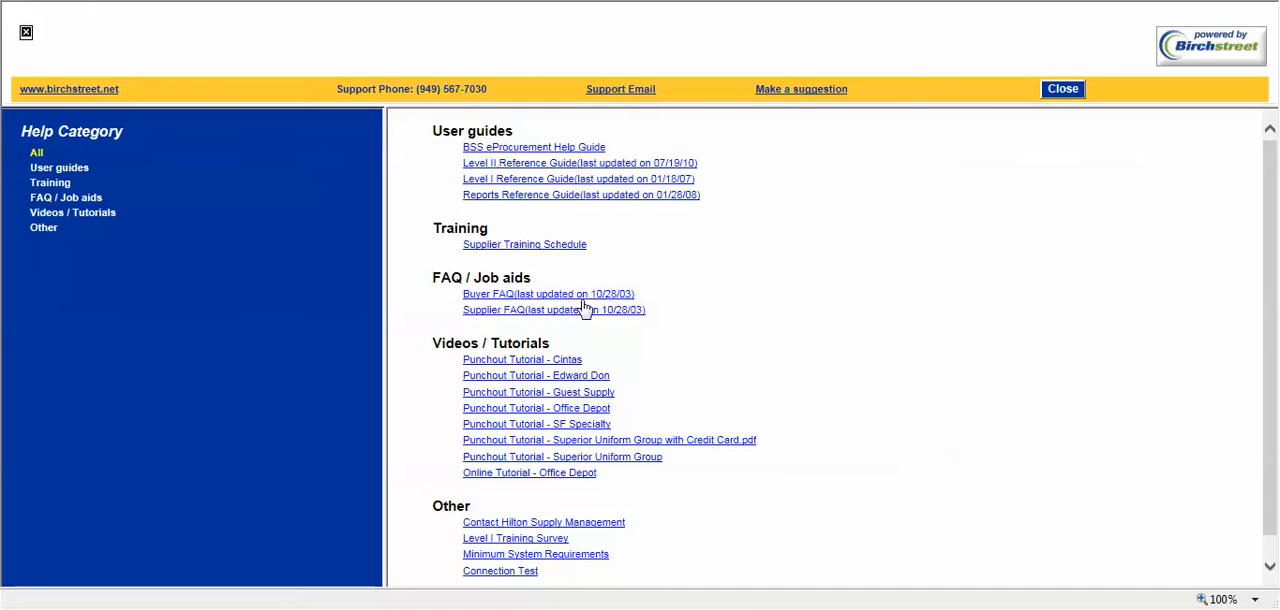
scroll(620, 375, "down", 1)
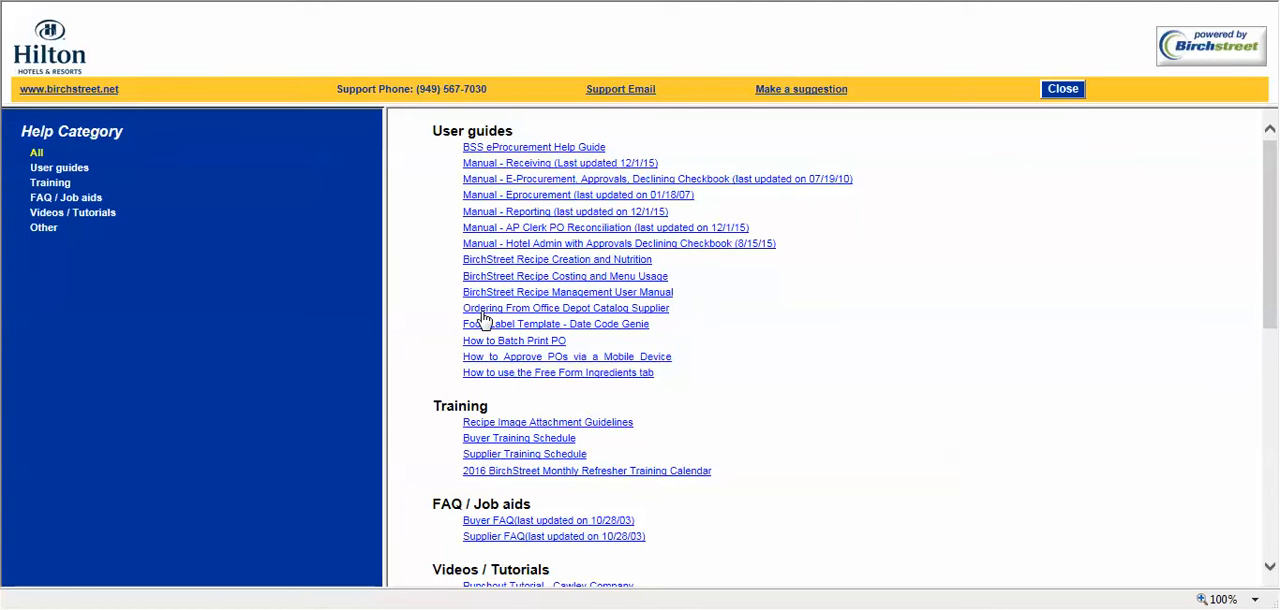
scroll(483, 318, "down", 5)
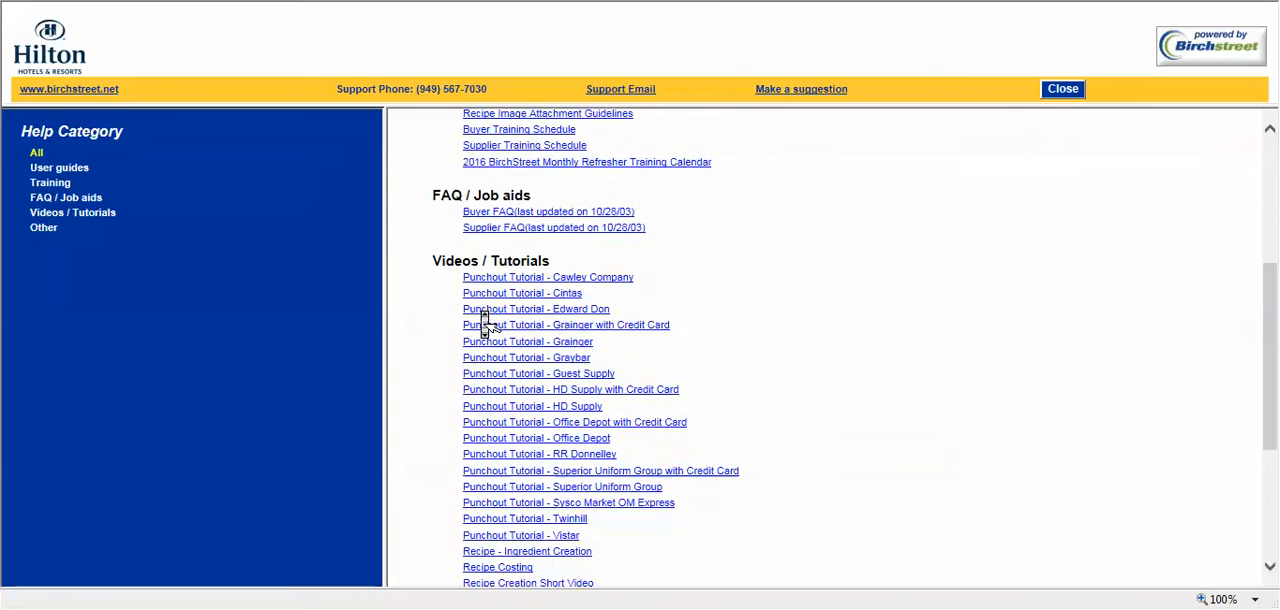
scroll(483, 318, "down", 3)
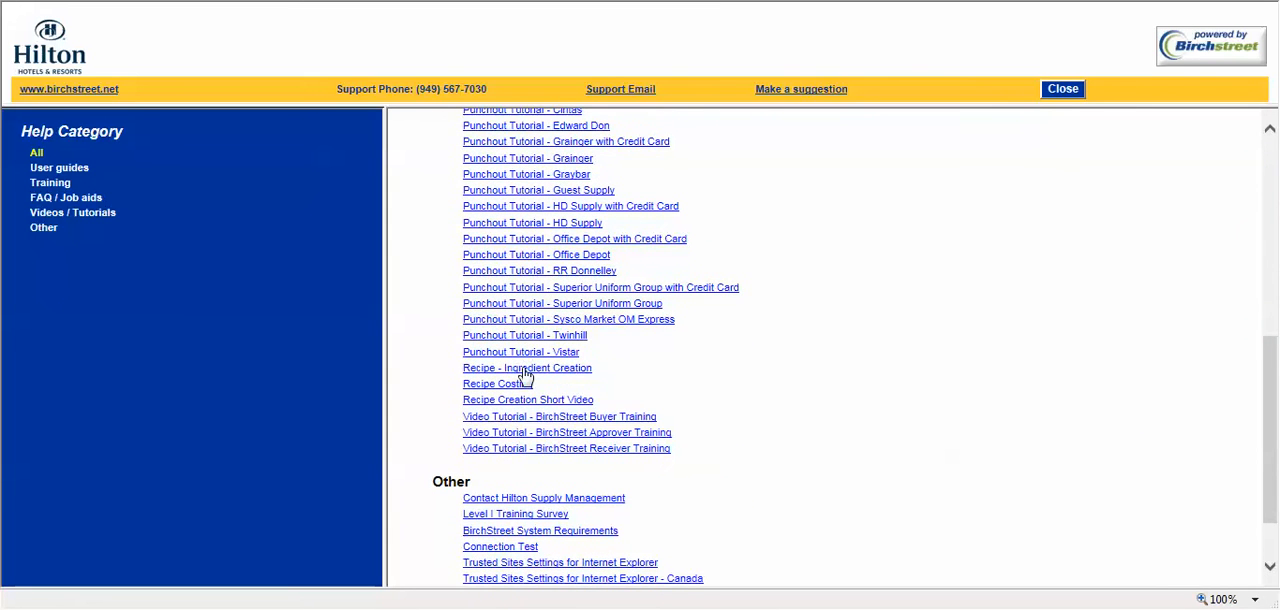
scroll(527, 373, "down", 2)
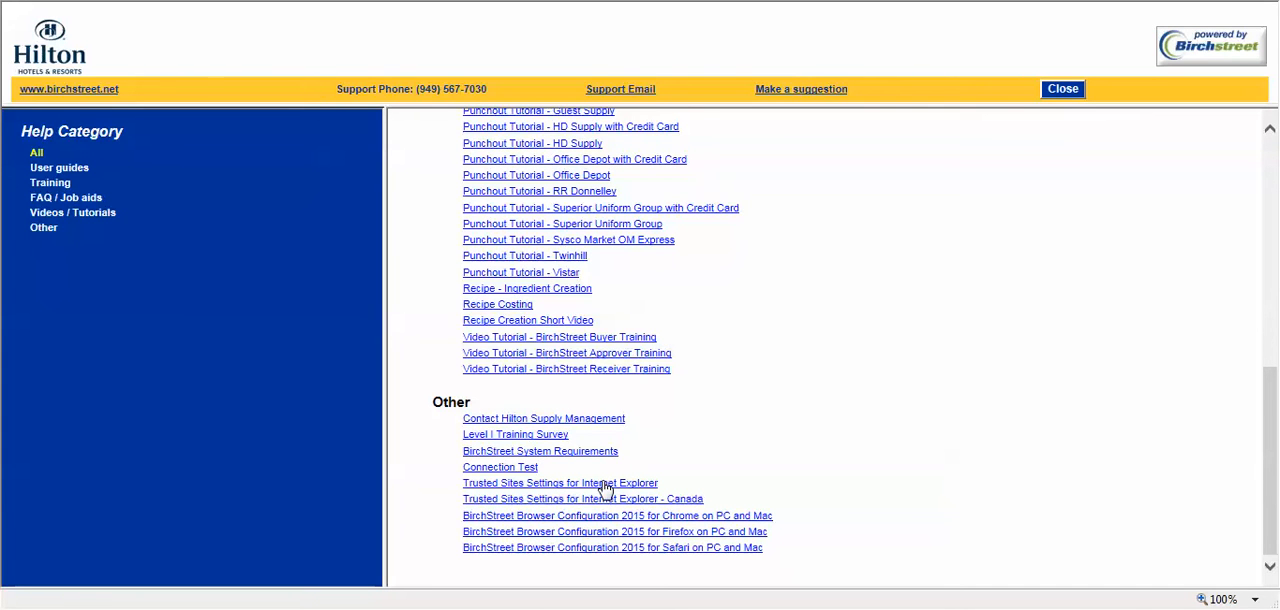
left_click(1075, 90)
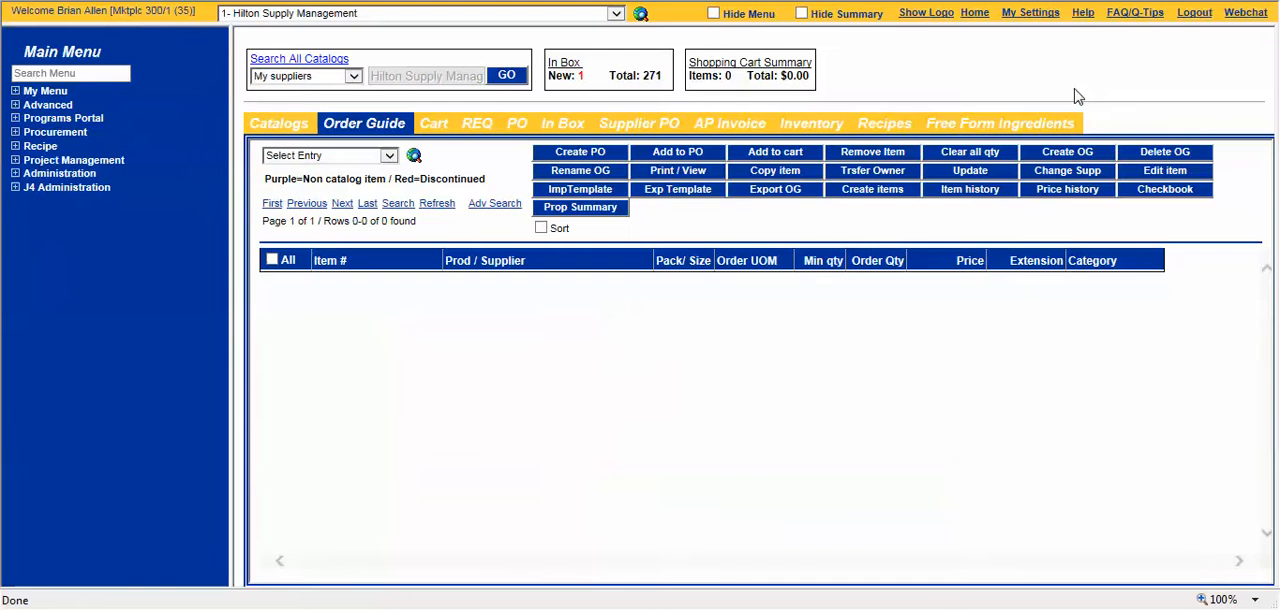
left_click(714, 14)
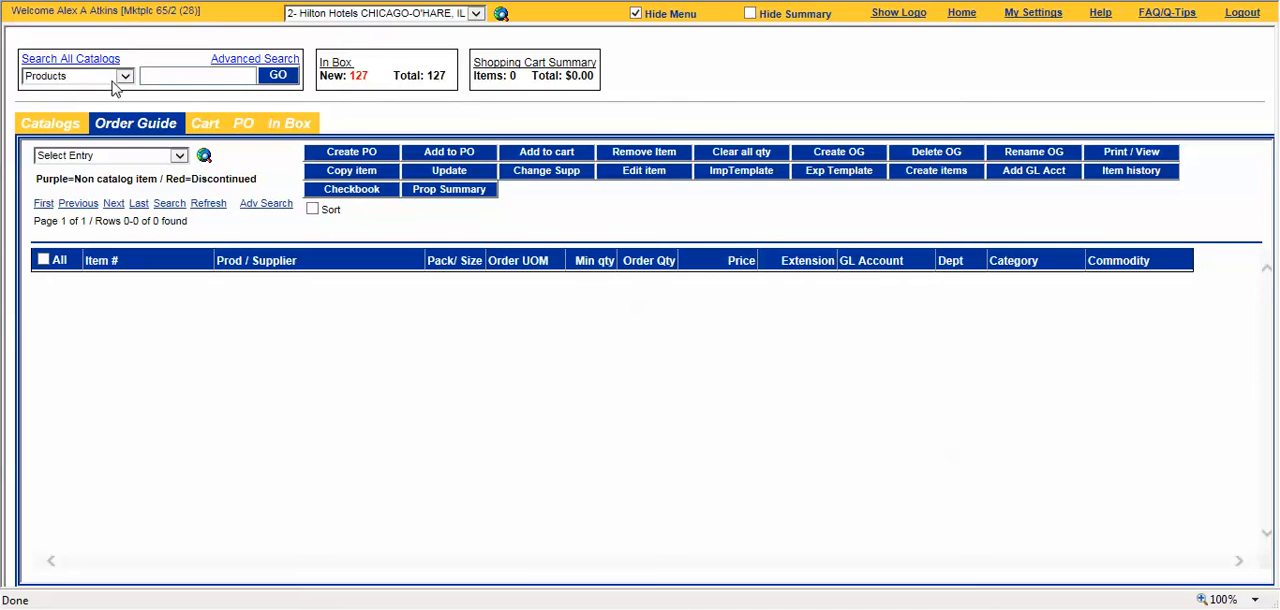
Step: Search all catalogs for the product "apples"
left_click(161, 76)
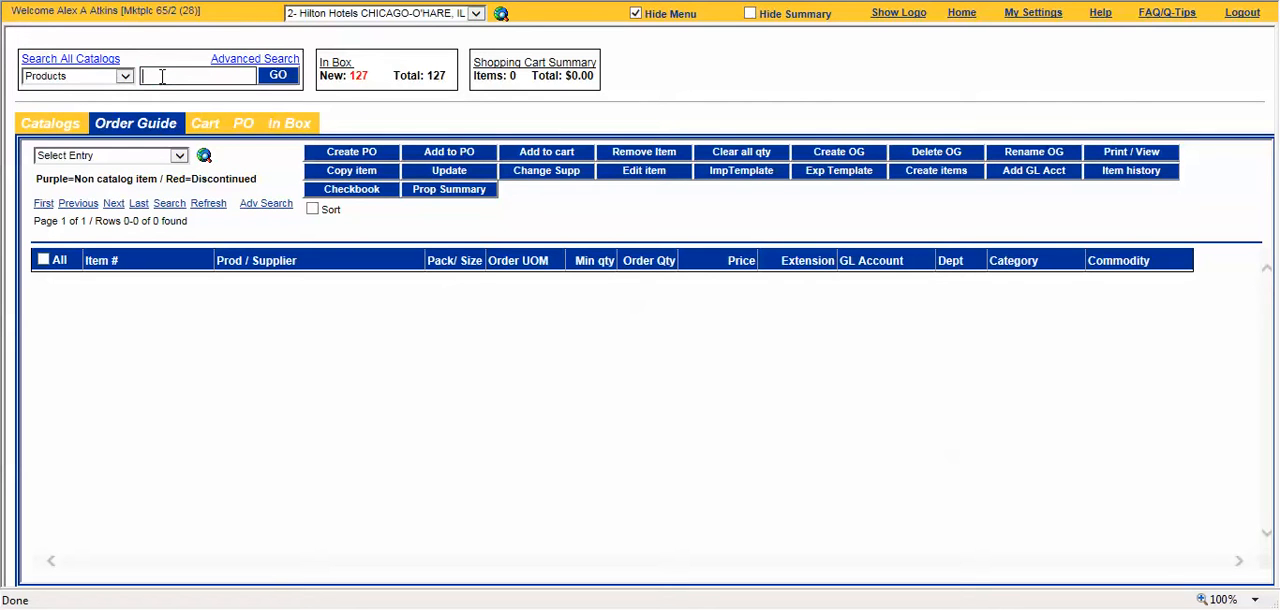
type("apples")
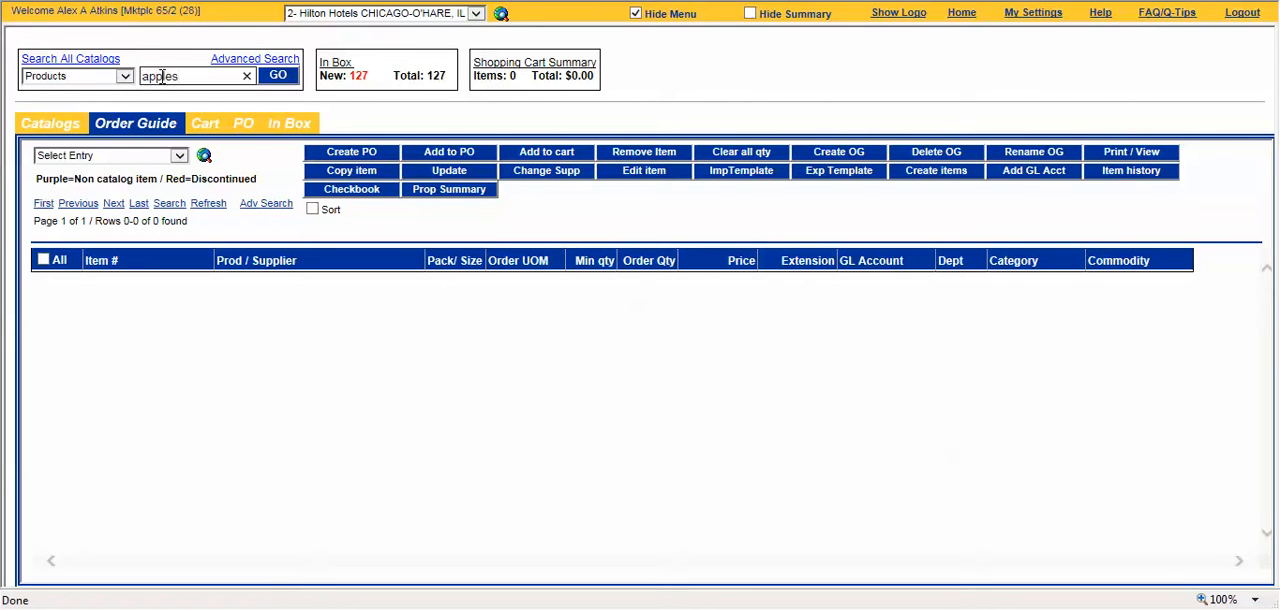
left_click(279, 77)
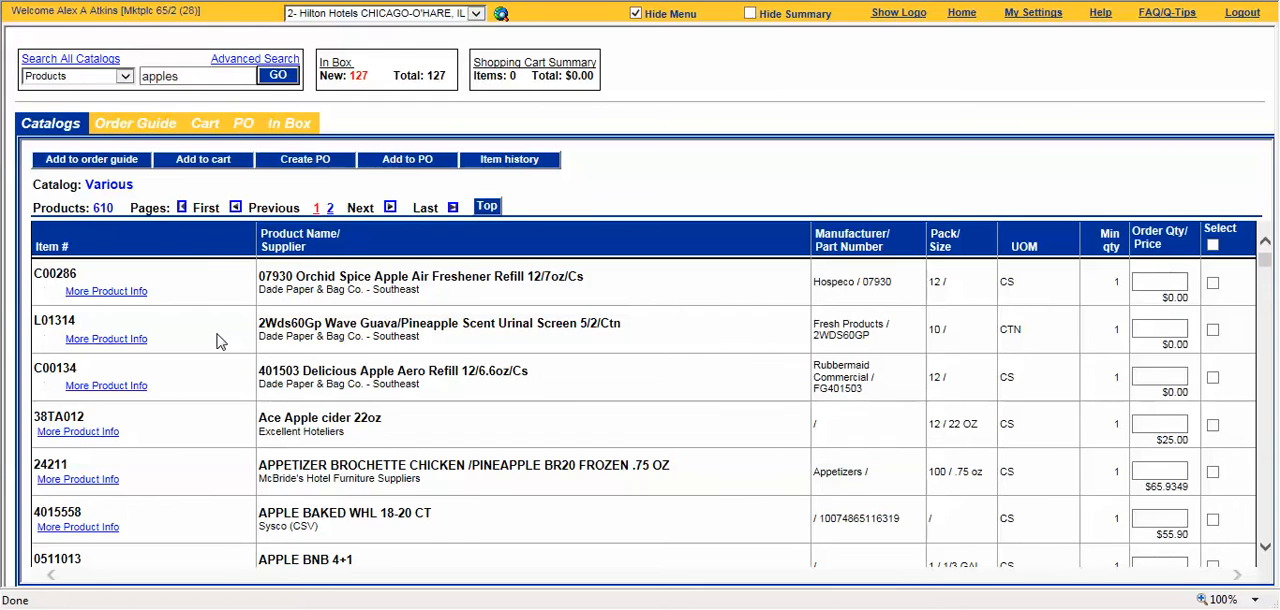
Step: Examine the product name and supplier shown for APPLE CARAMEL ANCHO MILK CHOC in the search results
scroll(220, 342, "down", 5)
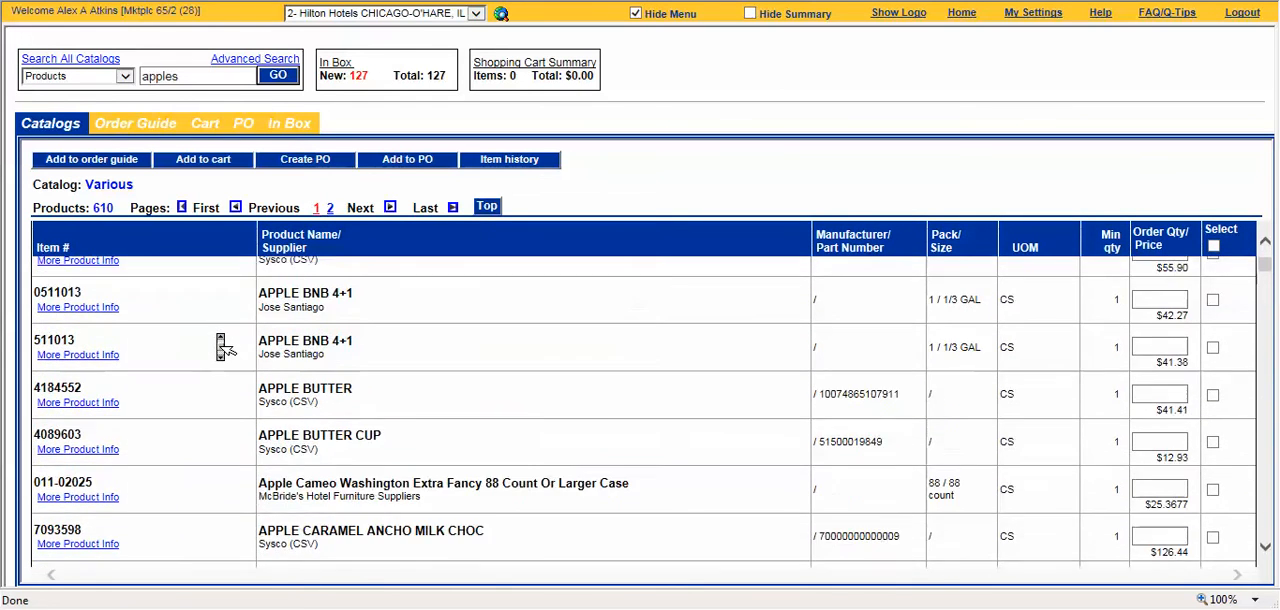
scroll(220, 342, "down", 3)
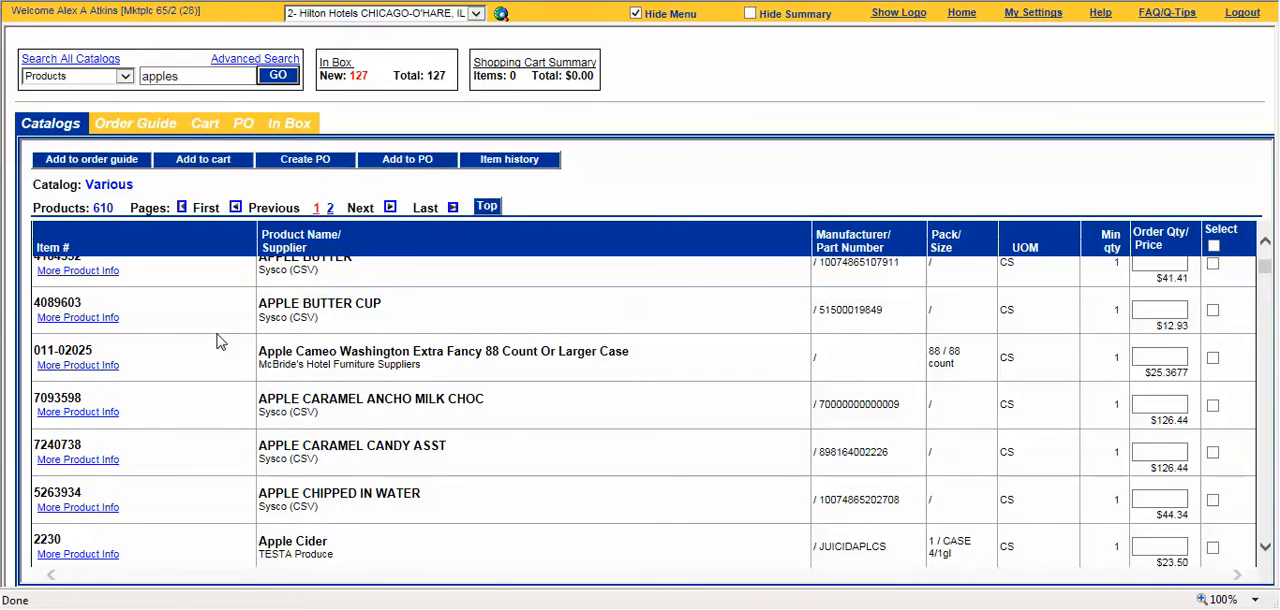
scroll(220, 342, "down", 2)
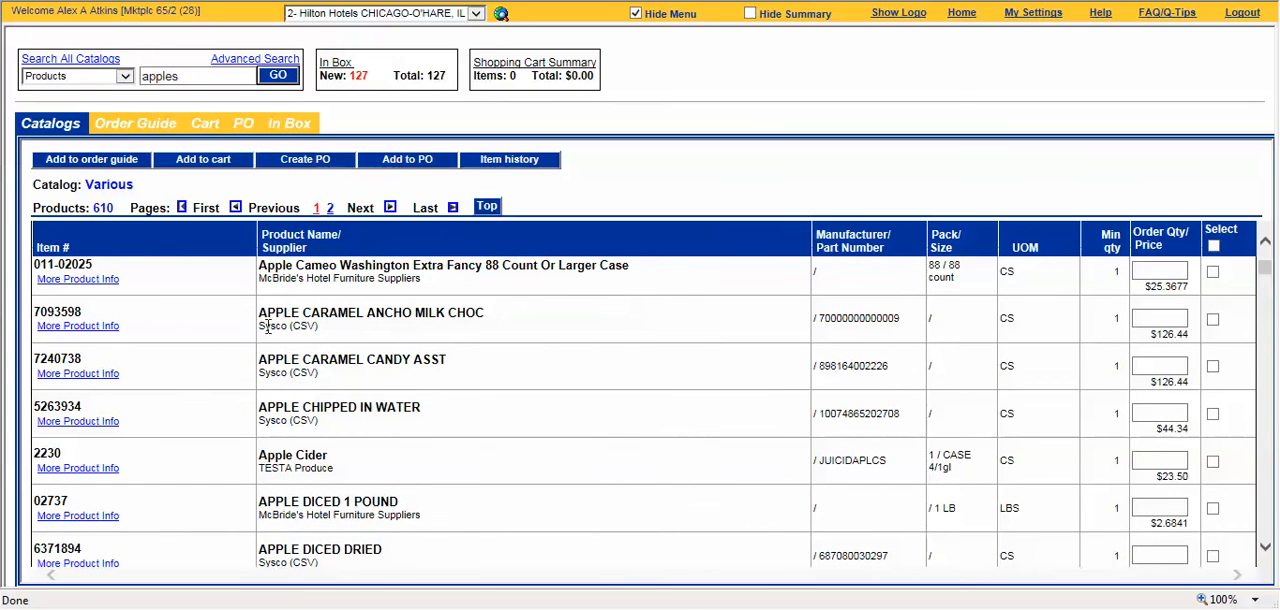
left_click_drag(274, 311, 487, 320)
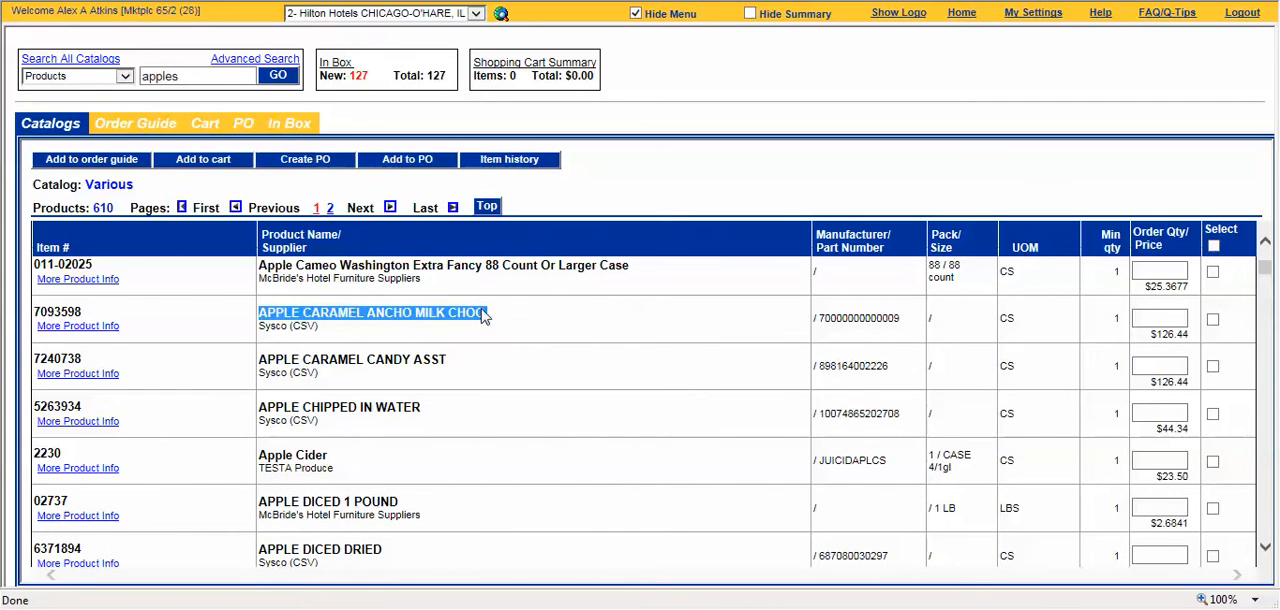
left_click(489, 328)
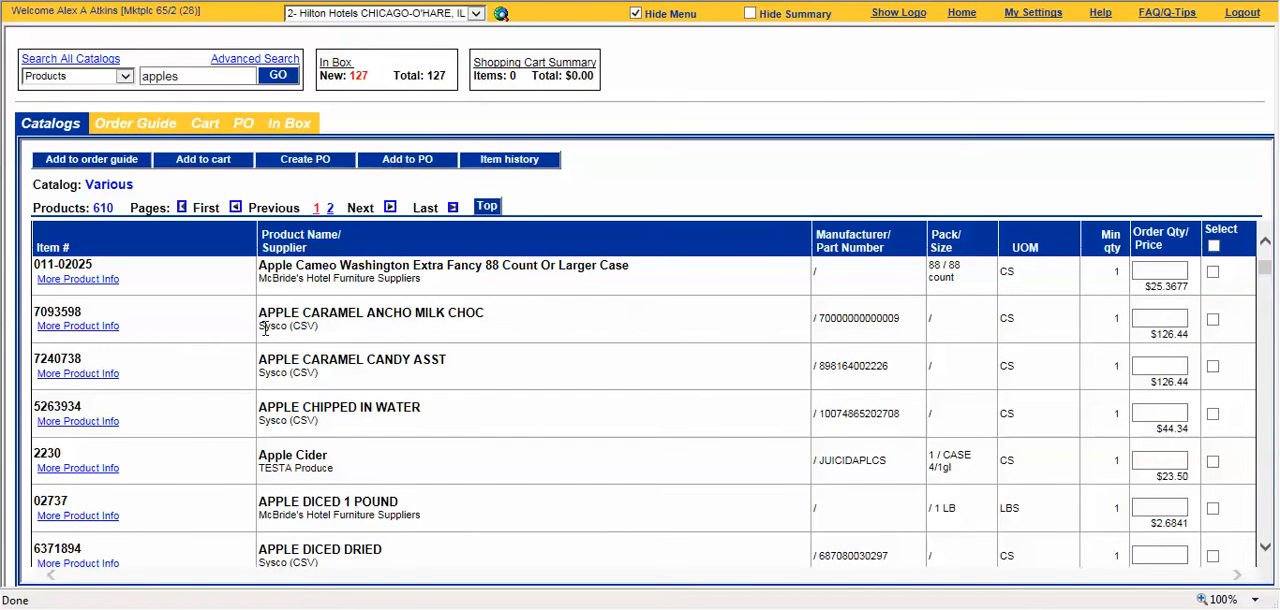
left_click_drag(260, 331, 326, 336)
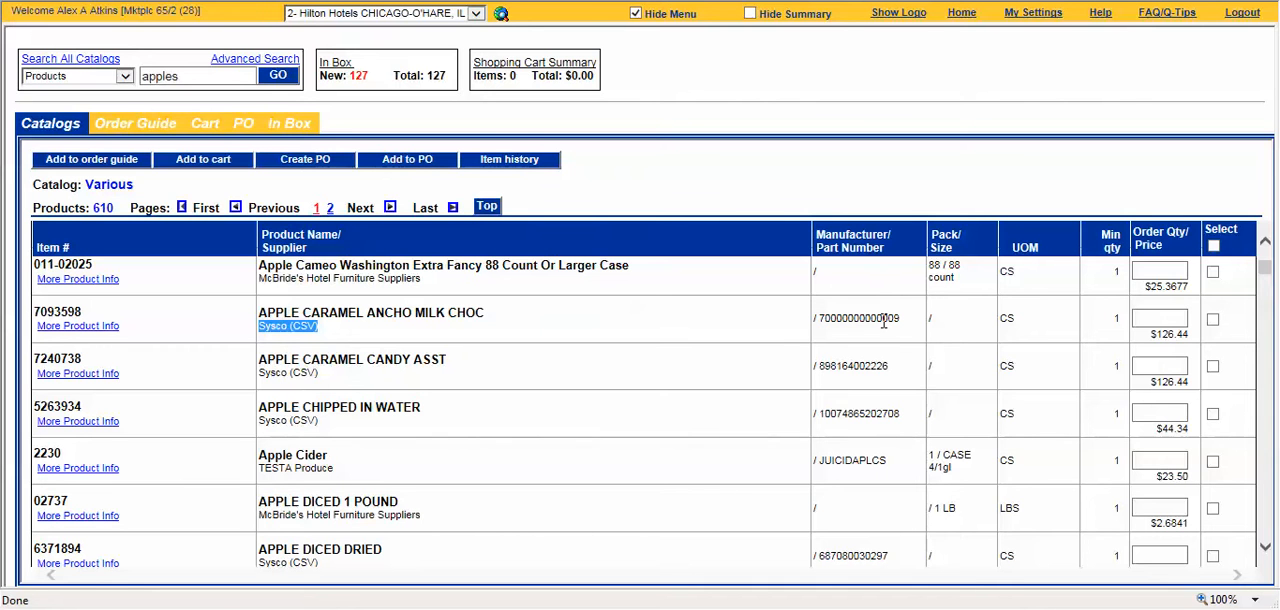
Step: Check the pack size and unit of measure of the Apple Cider item
scroll(980, 365, "down", 1)
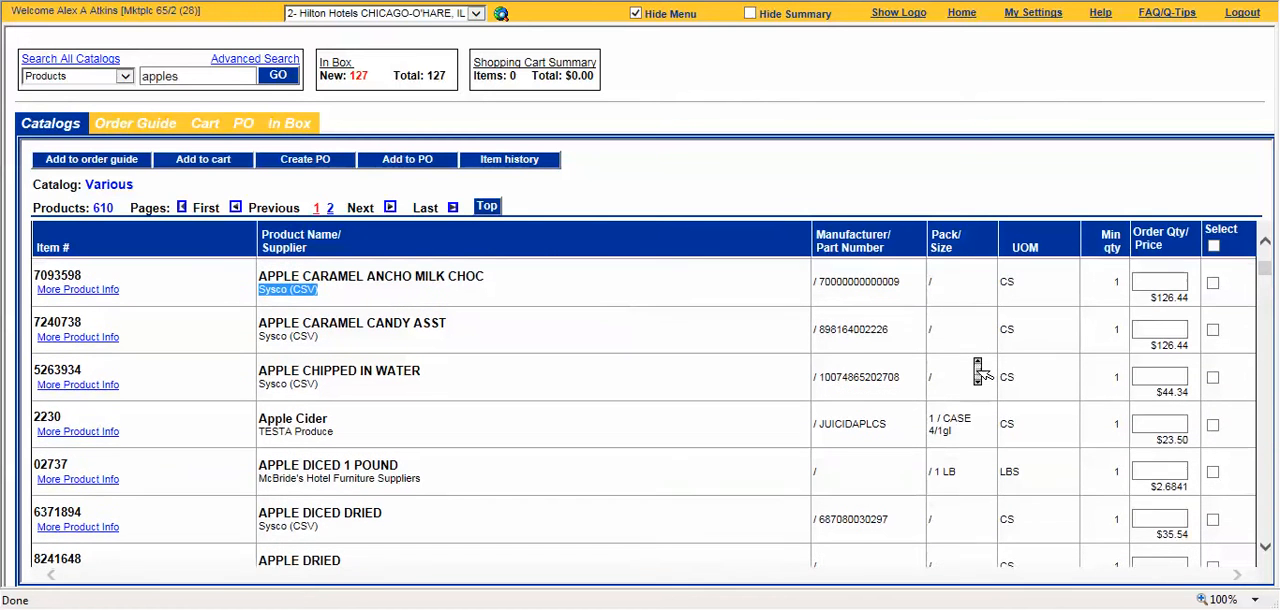
left_click_drag(933, 413, 962, 424)
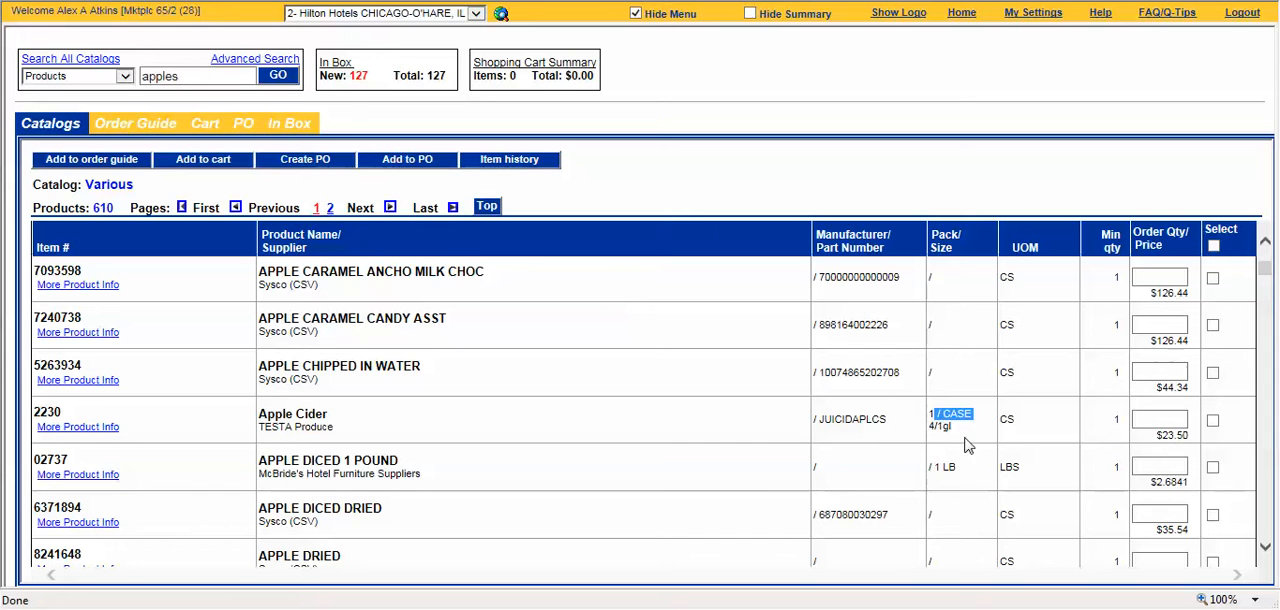
double_click(1007, 419)
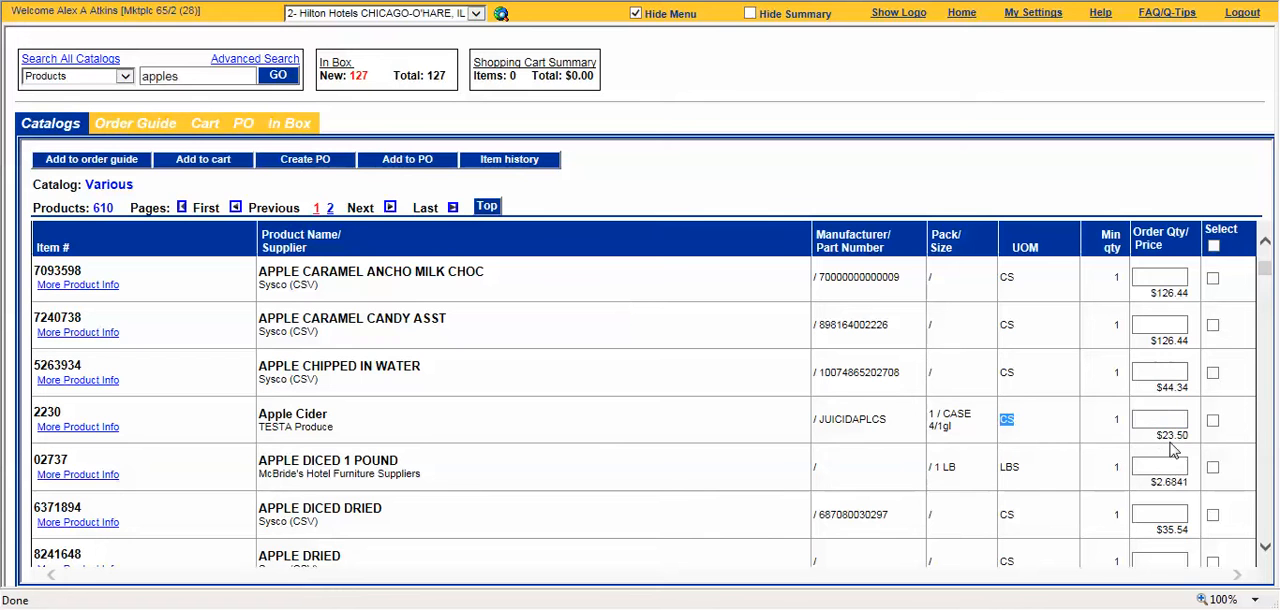
Step: Check the supplier of Apple fruit filling, view its full product information and return to the results
middle_click(1125, 437)
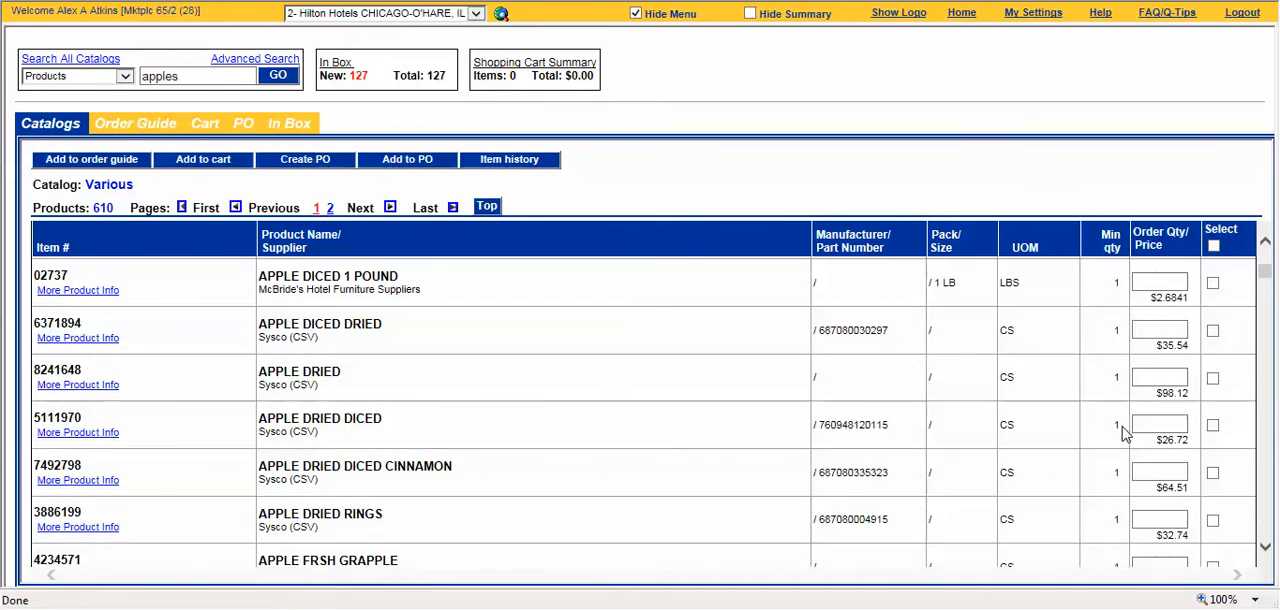
middle_click(1124, 430)
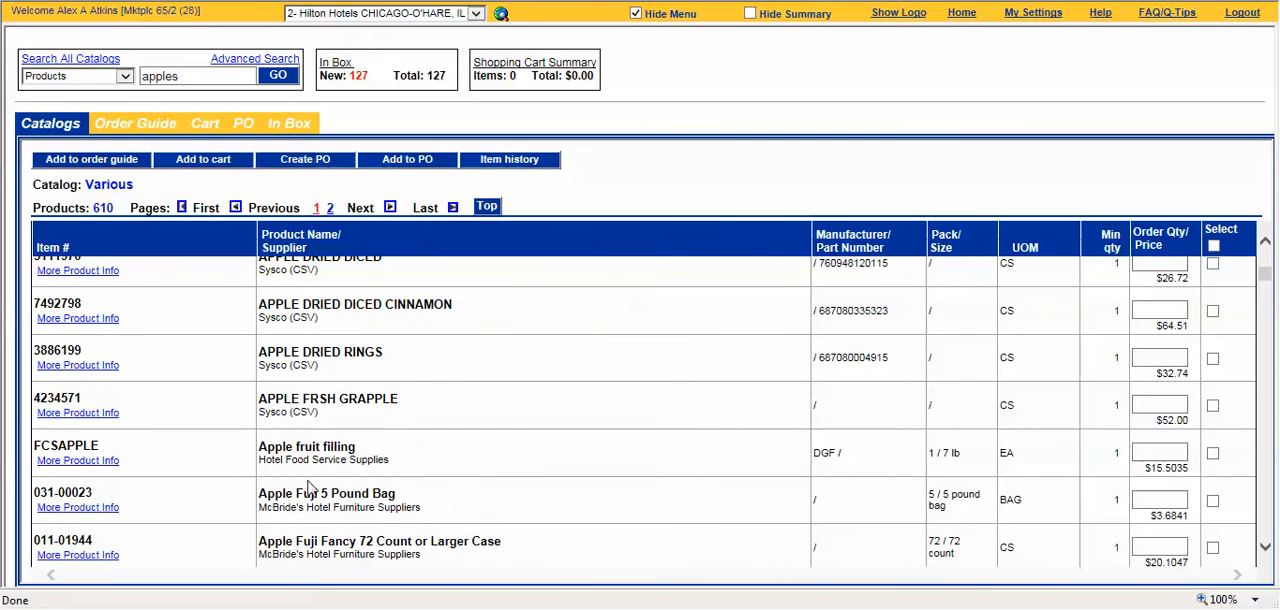
left_click_drag(259, 460, 380, 468)
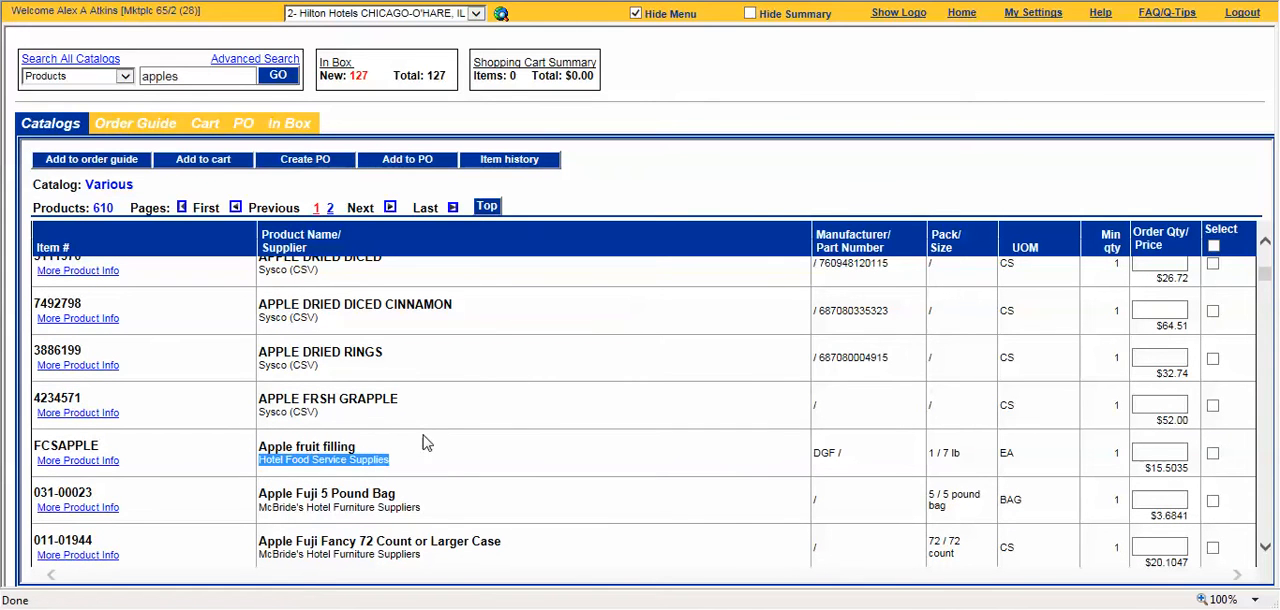
left_click(427, 442)
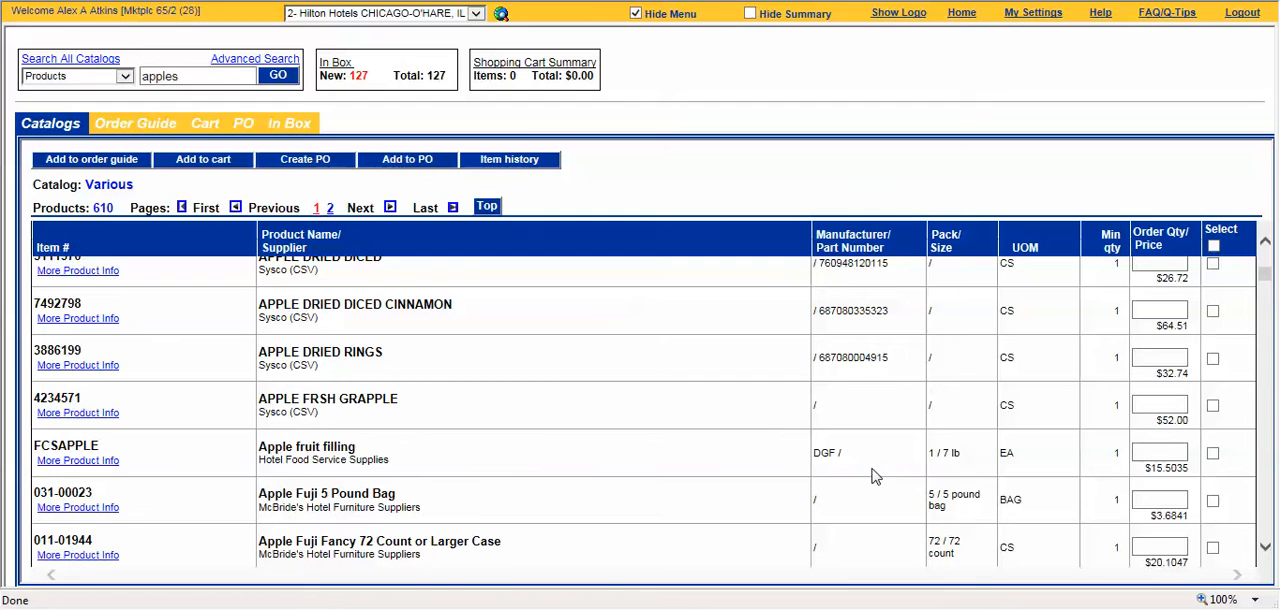
left_click(54, 462)
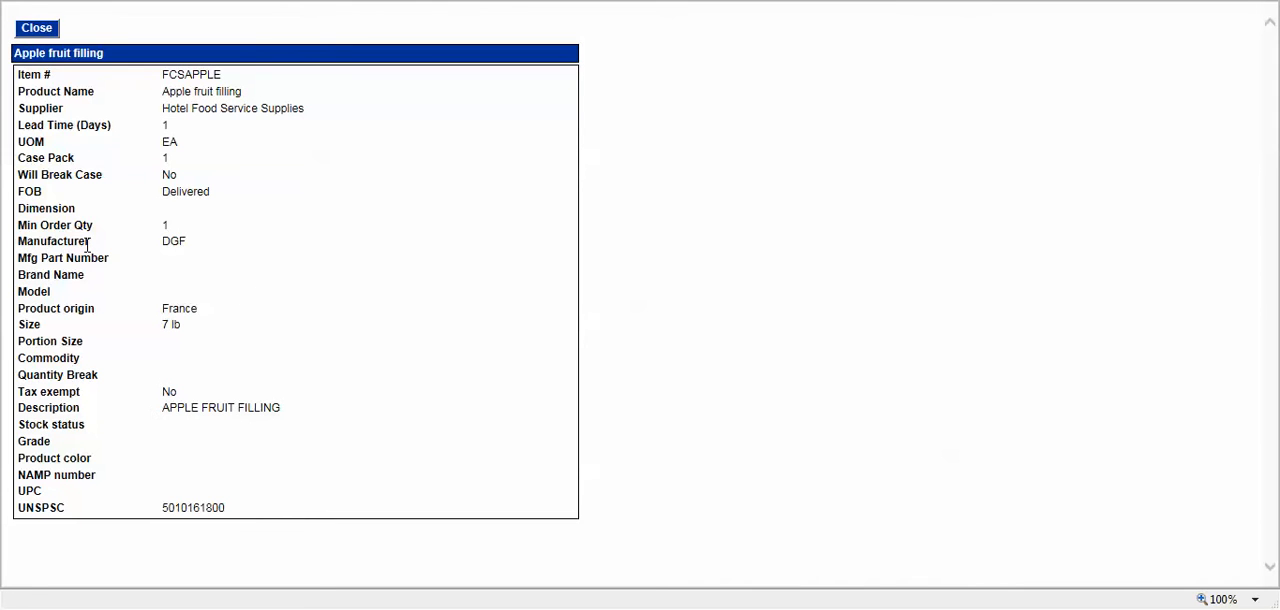
left_click(31, 22)
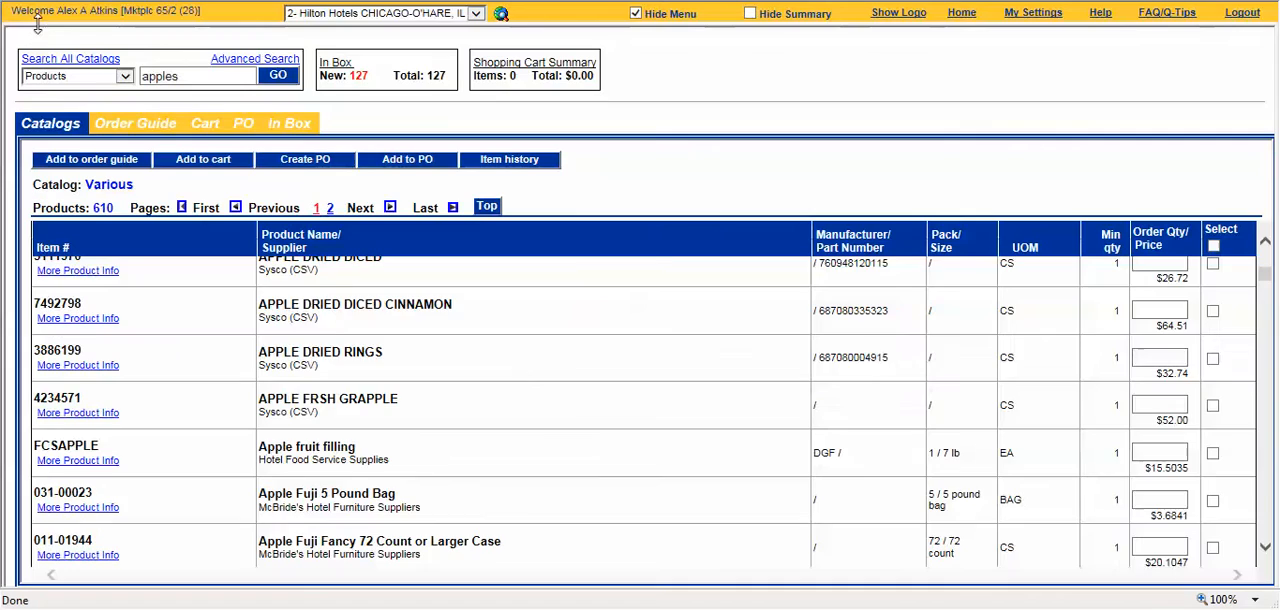
Step: Browse the apple search results down to the Granny Smith products
scroll(340, 327, "down", 1)
scroll(340, 327, "down", 4)
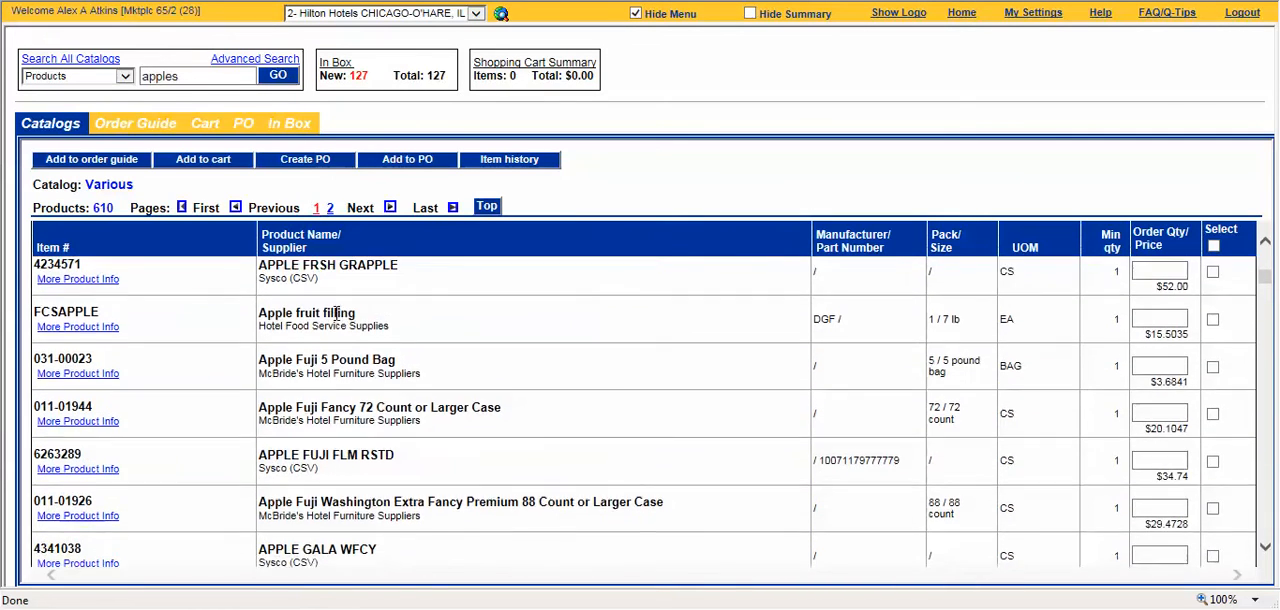
scroll(340, 327, "down", 7)
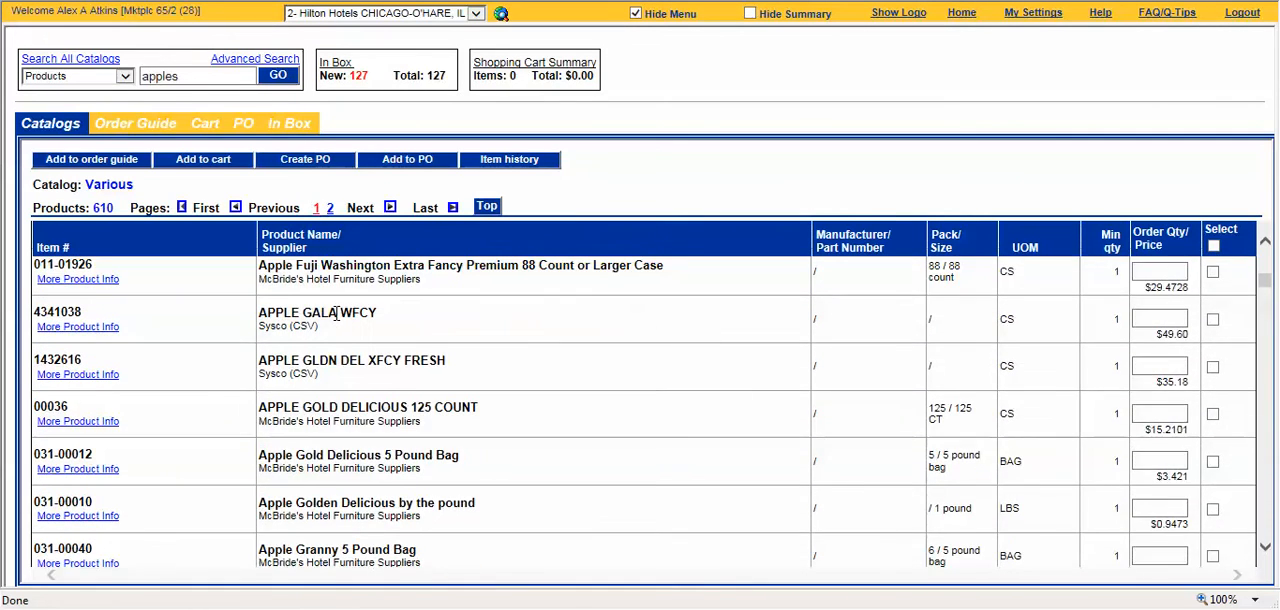
scroll(340, 327, "down", 2)
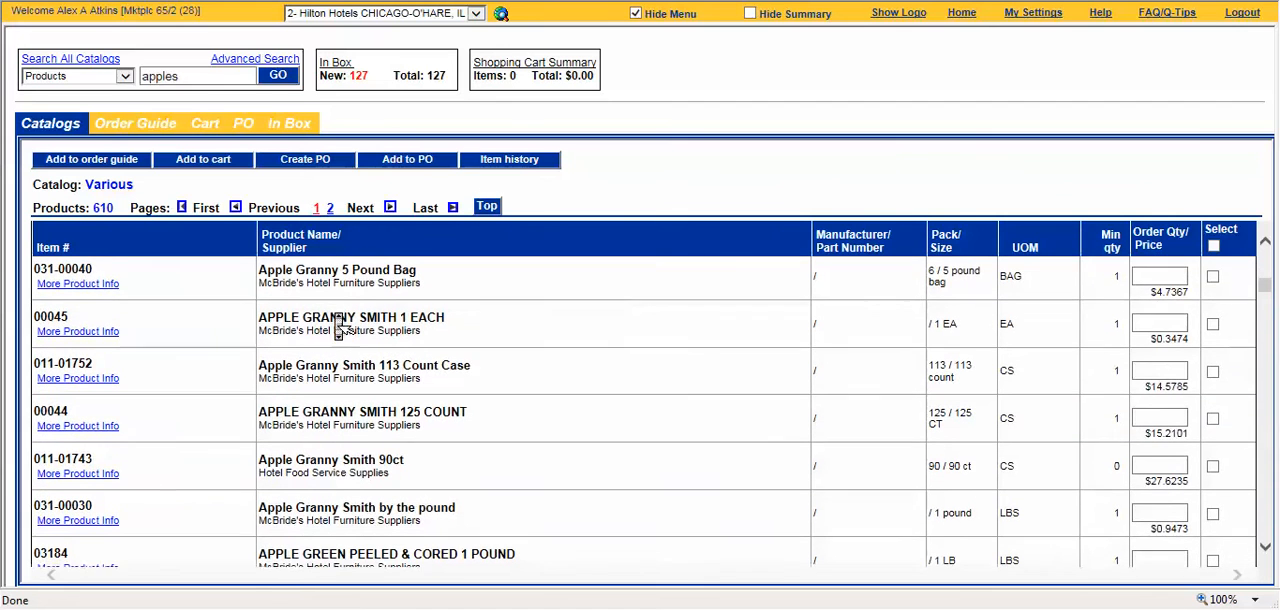
scroll(340, 325, "down", 1)
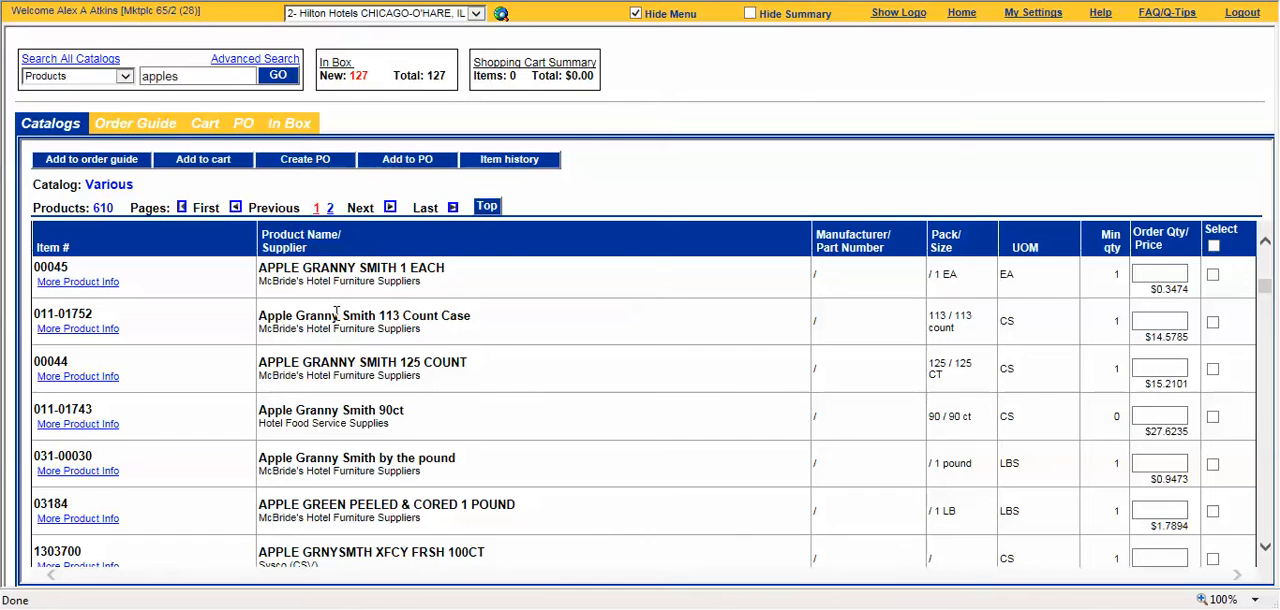
Step: Search My suppliers for "McBride"
left_click(123, 78)
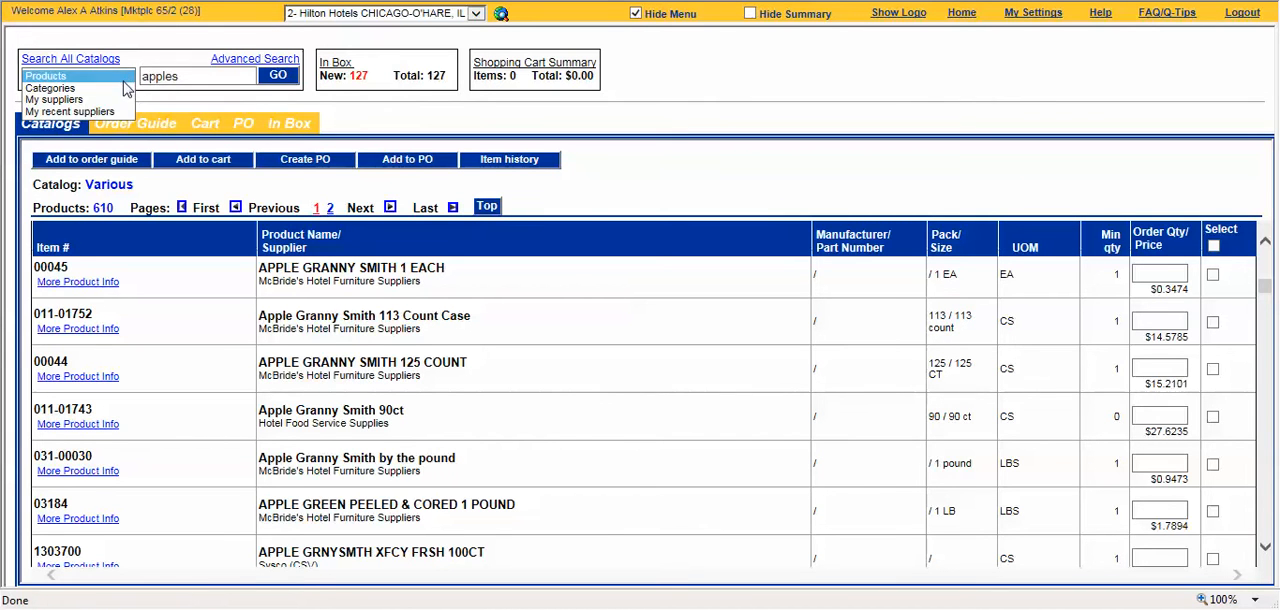
left_click(126, 99)
left_click(175, 77)
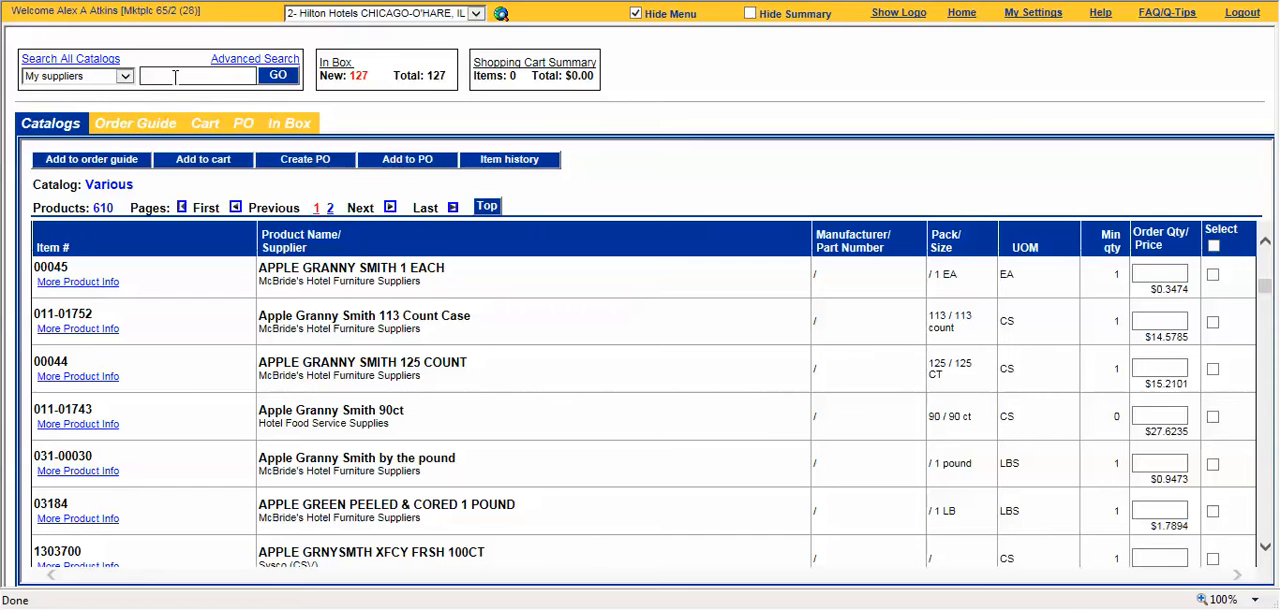
type("McBride")
left_click(278, 77)
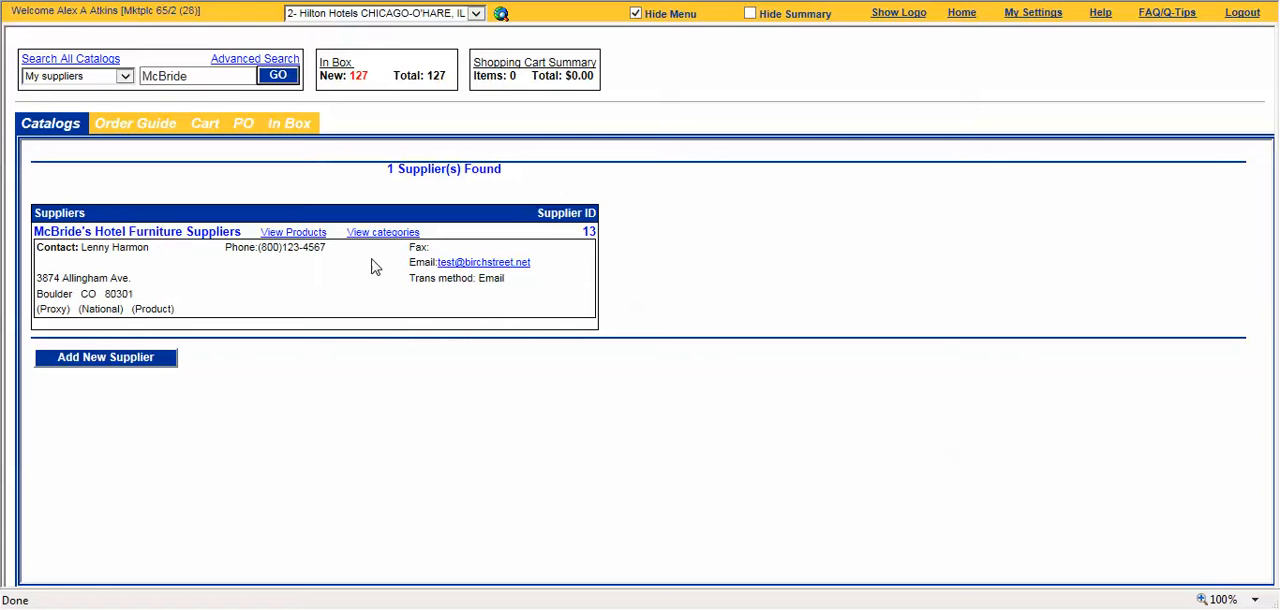
Step: Check the transmission method listed for McBride's Hotel Furniture Suppliers
left_click_drag(410, 280, 459, 290)
left_click(514, 286)
double_click(483, 278)
left_click(523, 286)
Step: Examine the Proxy, National and Product labels in the McBride's supplier record
left_click_drag(67, 312, 35, 312)
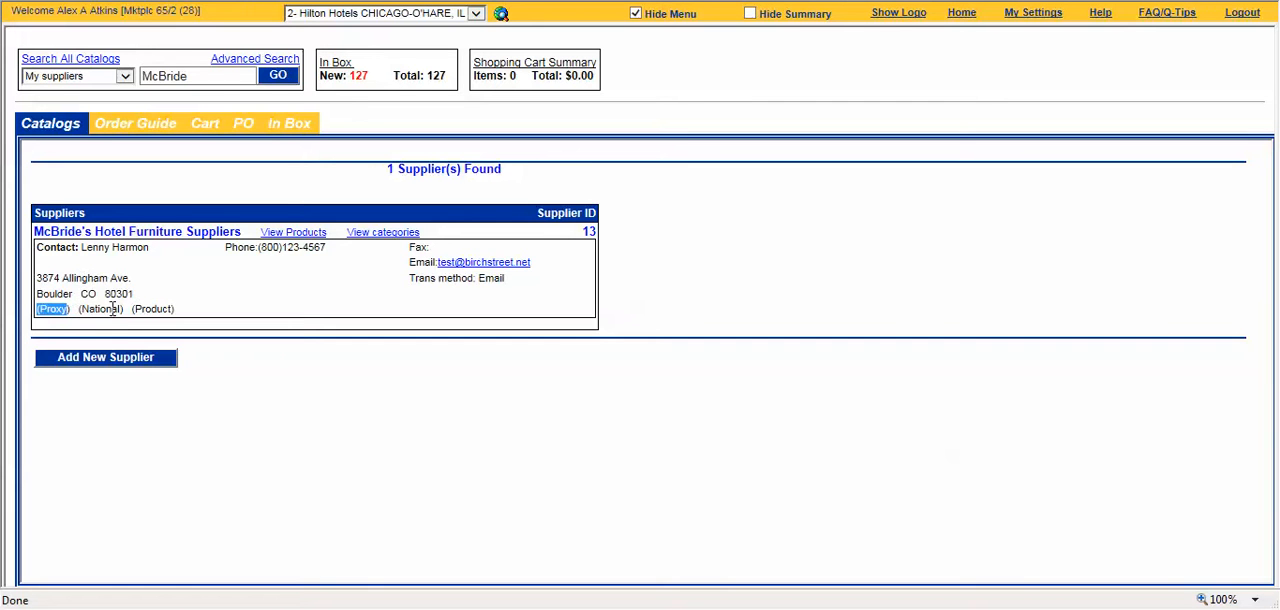
left_click_drag(80, 310, 123, 311)
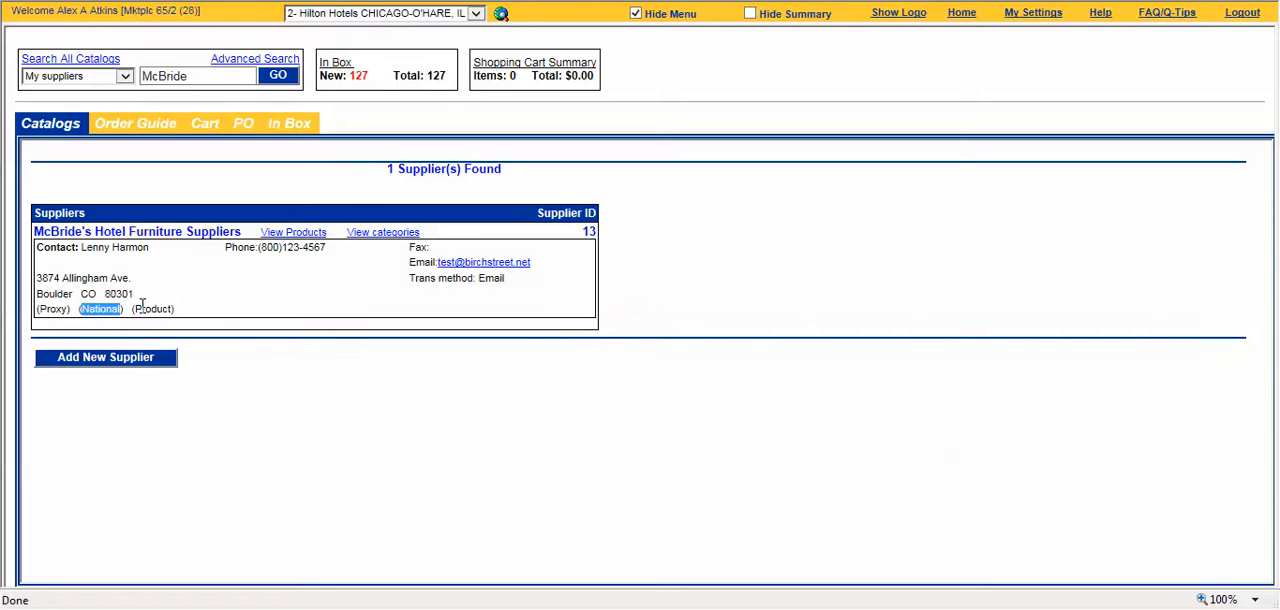
left_click_drag(136, 309, 172, 307)
left_click(192, 320)
left_click_drag(174, 311, 36, 320)
left_click(120, 306)
Step: View the products of McBride's Hotel Furniture Suppliers, limited to the search text "apple"
left_click(310, 233)
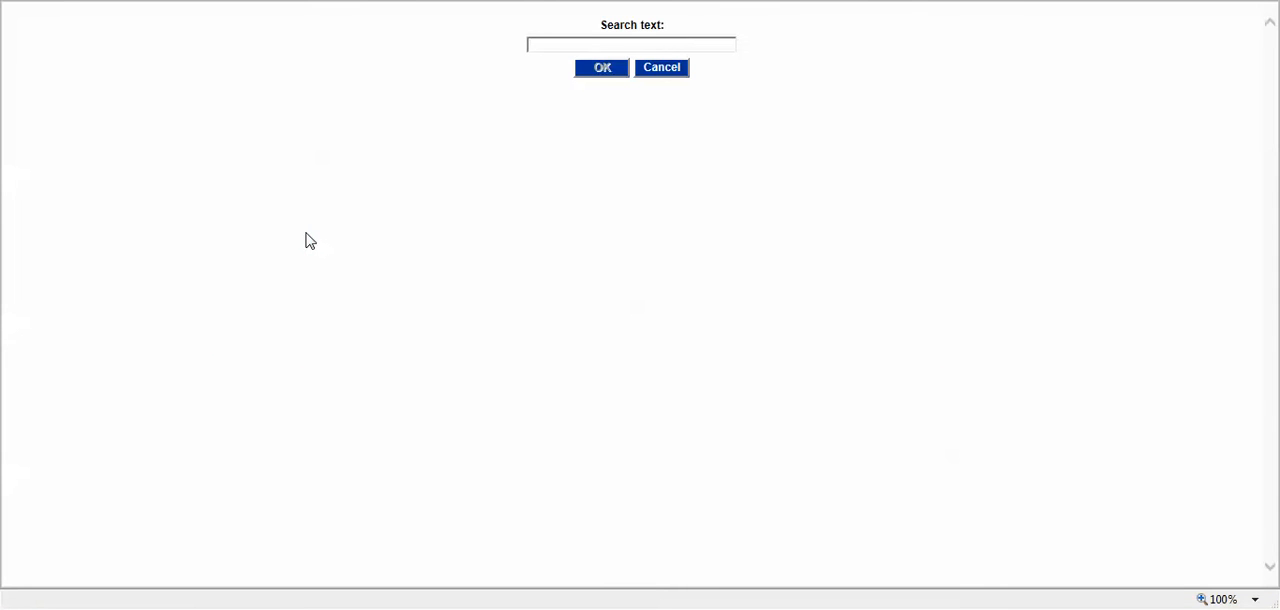
left_click(543, 46)
type("P")
key("BackSpace")
type("appes")
key("BackSpace")
left_click(610, 67)
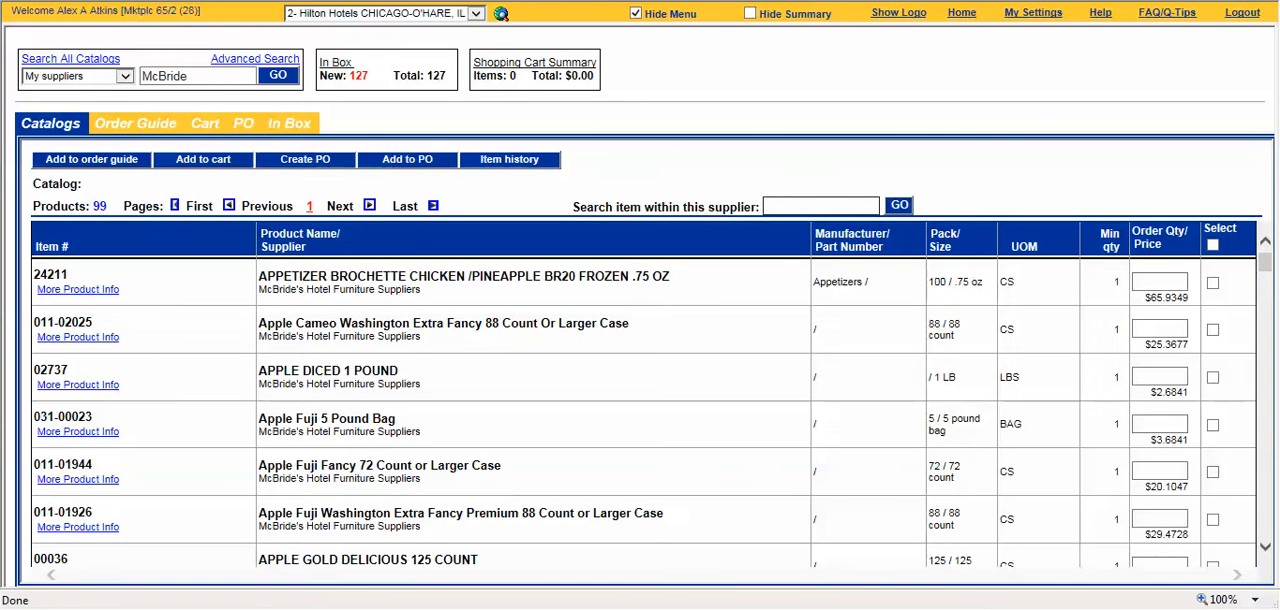
Step: Order 1 bag of Apple Granny 5 Pound Bag and 15 of APPLE GRANNY SMITH 1 EACH
middle_click(458, 384)
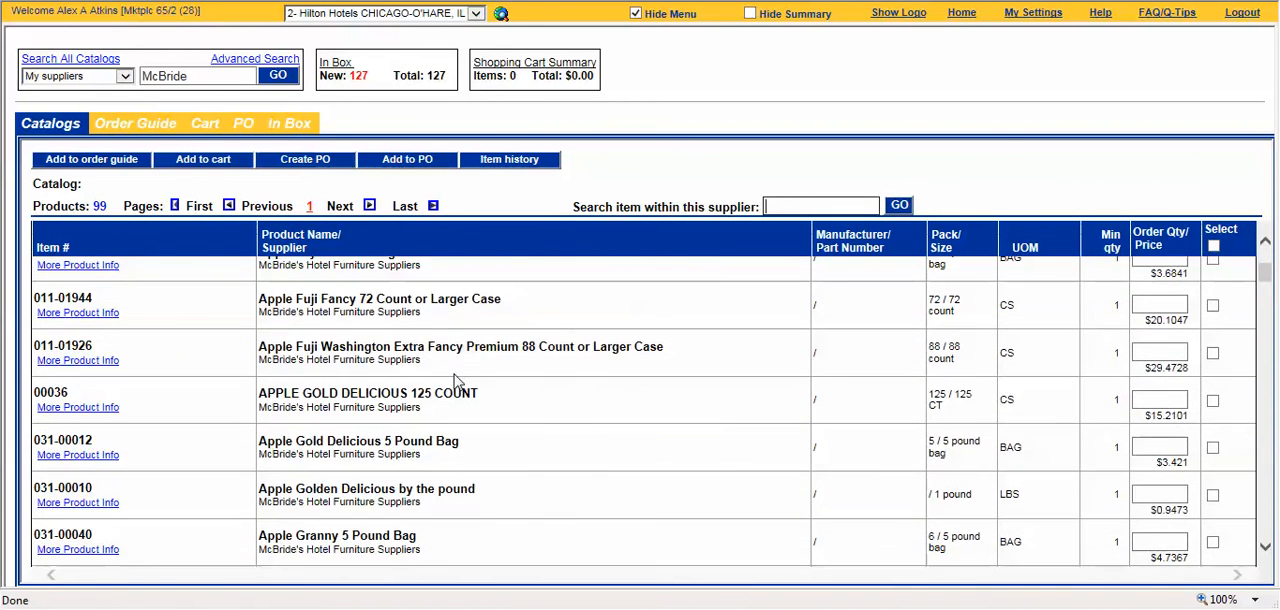
left_click_drag(1264, 275, 1264, 291)
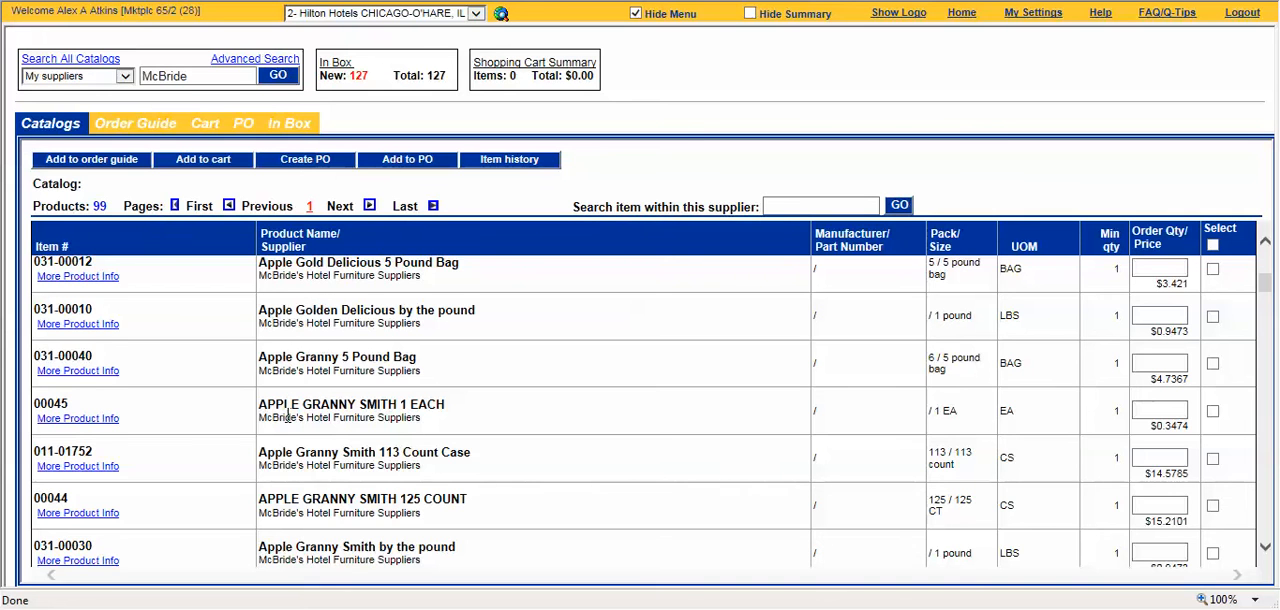
scroll(288, 418, "down", 1)
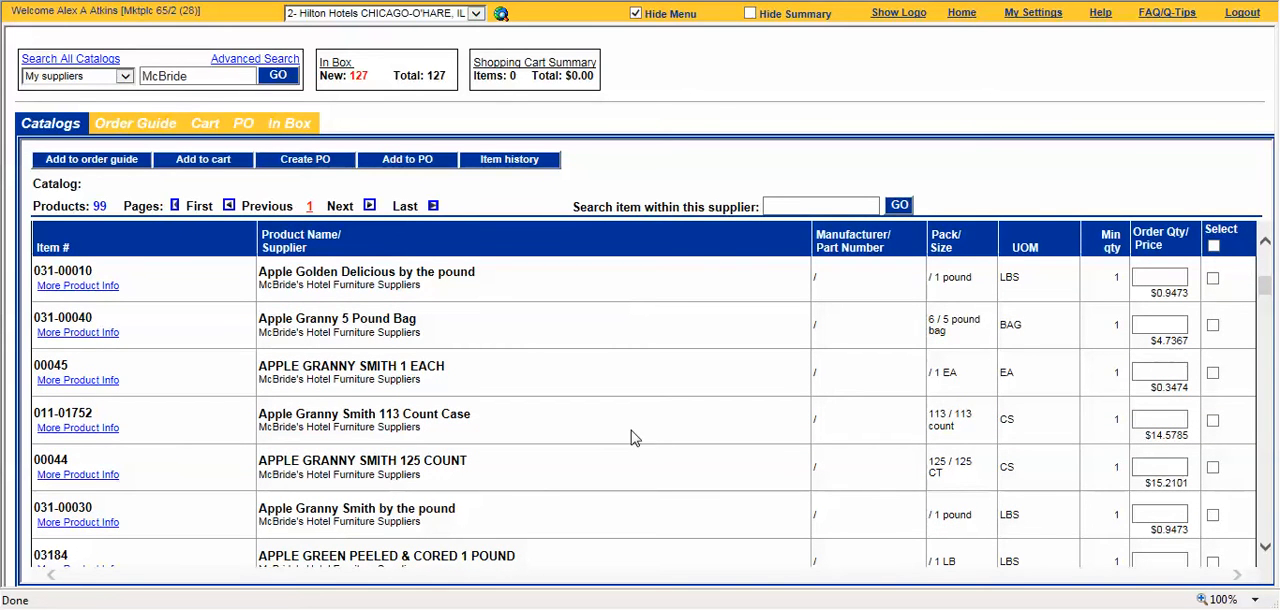
left_click(1169, 324)
left_click_drag(1030, 327, 985, 340)
left_click(1038, 352)
left_click(1169, 374)
left_click(1040, 428)
Step: Enter an order quantity for the 100 / 100 case of Apples, Granny Smith, Extra Fancy 100 Count
scroll(1041, 430, "down", 1)
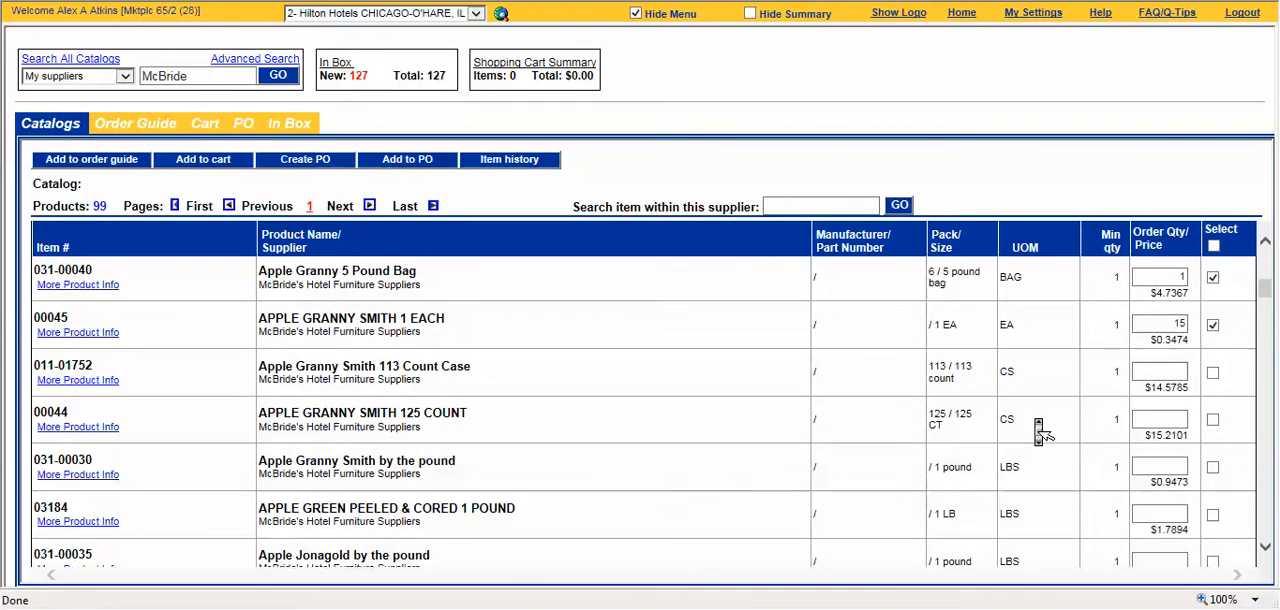
left_click(1266, 320)
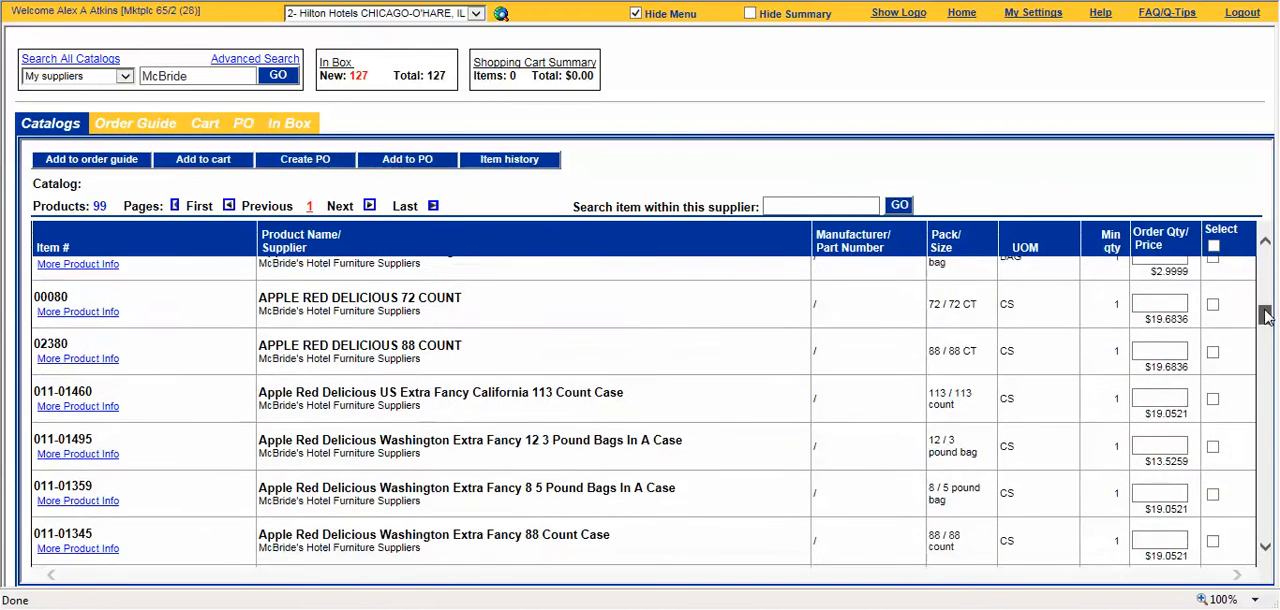
left_click_drag(1266, 320, 1268, 348)
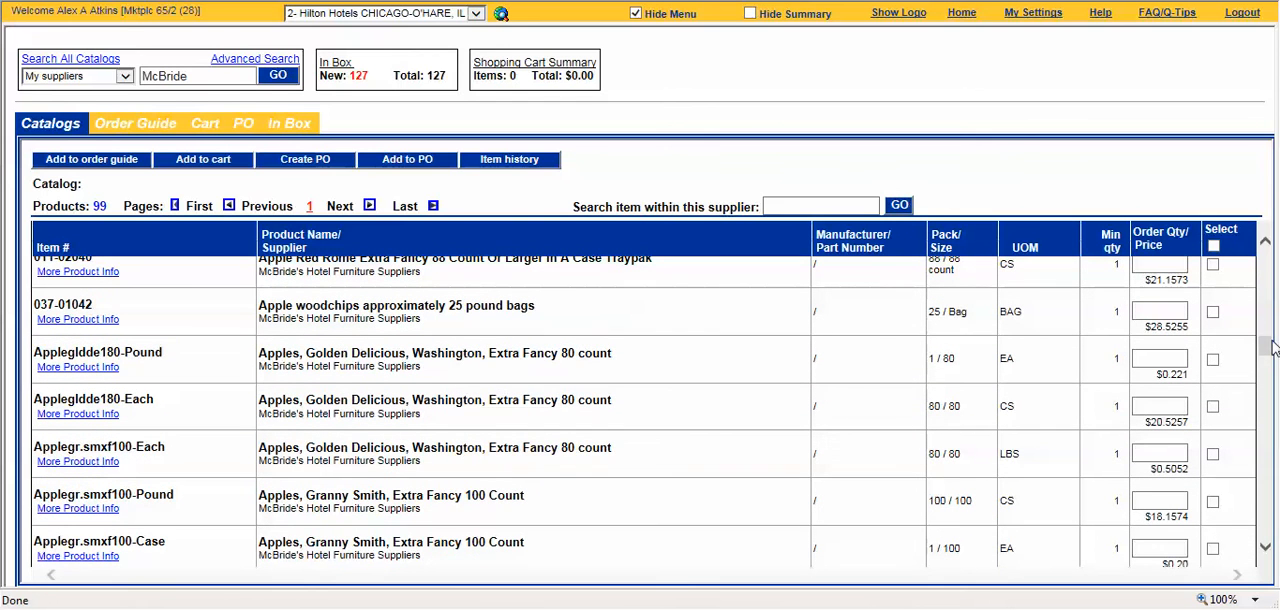
left_click(1158, 505)
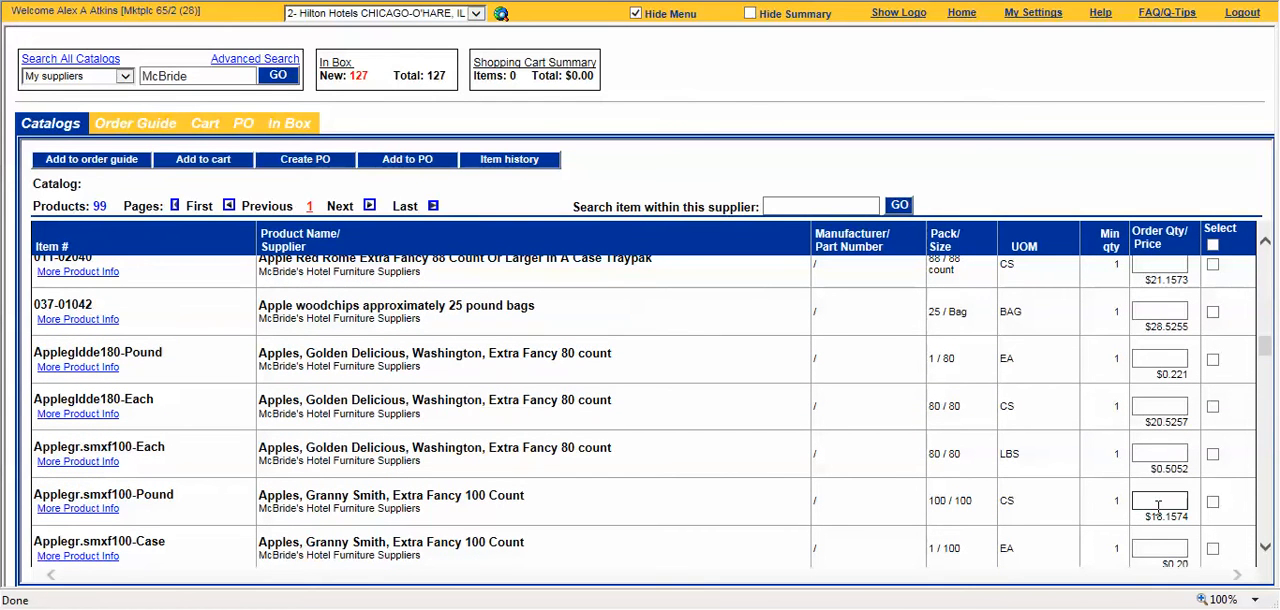
left_click(1096, 507)
Step: Set the order quantity of BACON APPLEWOOD SMOKED 15 POUND CASE to 15
left_click_drag(1267, 352, 1268, 393)
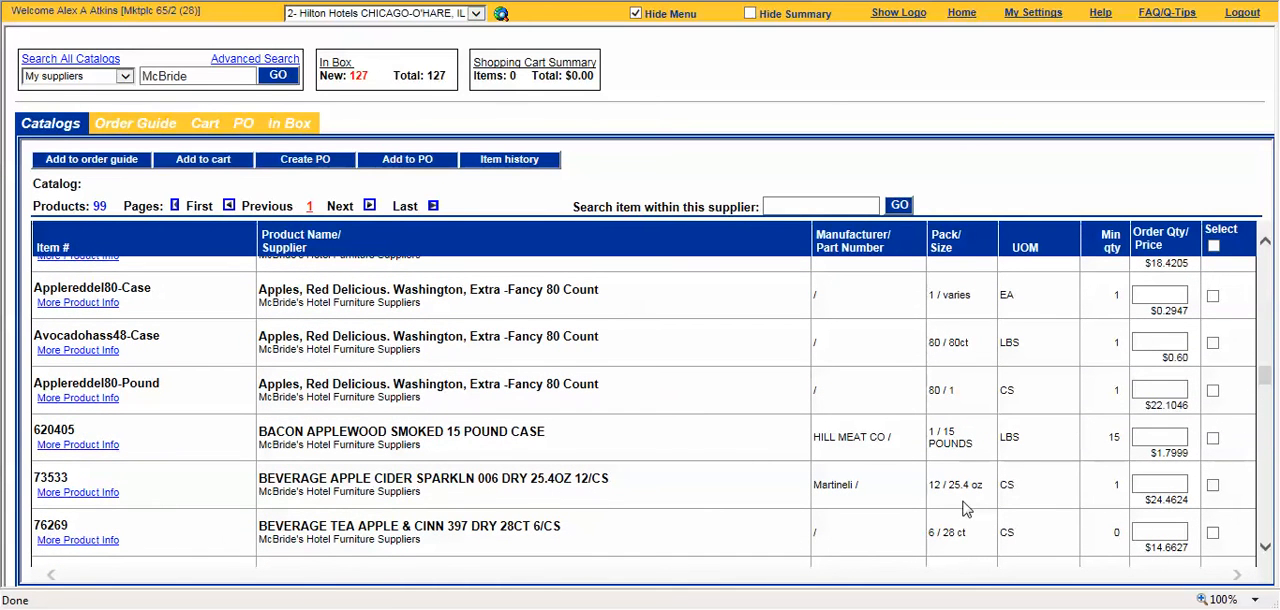
left_click(1145, 435)
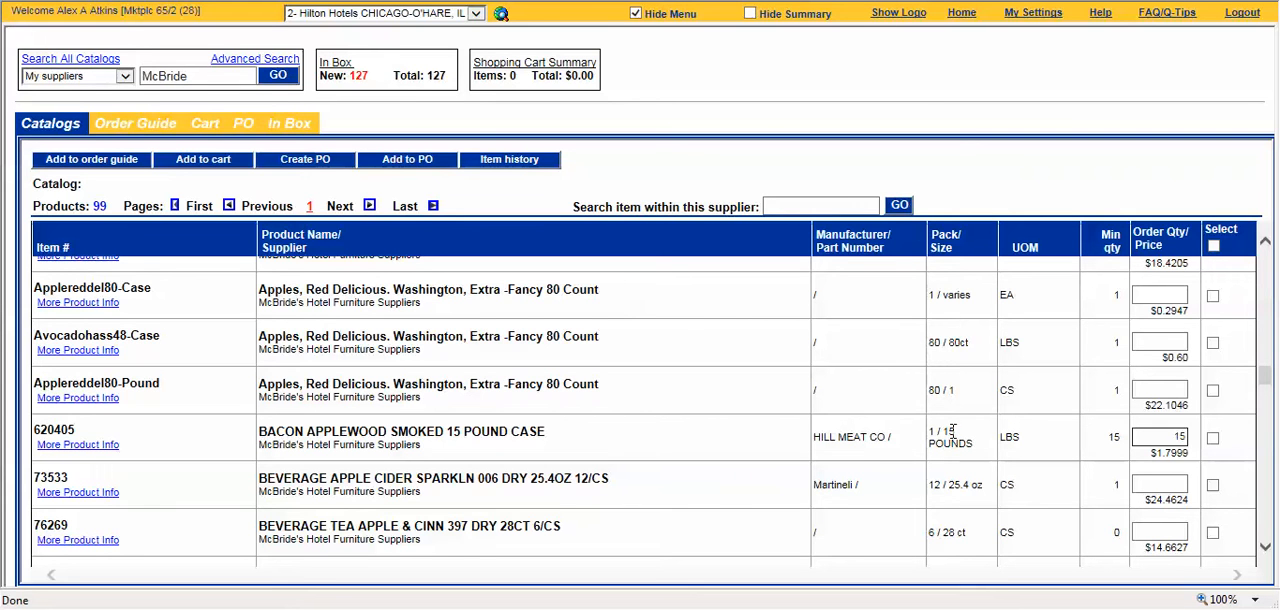
left_click(1059, 449)
Step: Create a purchase order from the selected items and check the marker beside its required delivery date
left_click(310, 163)
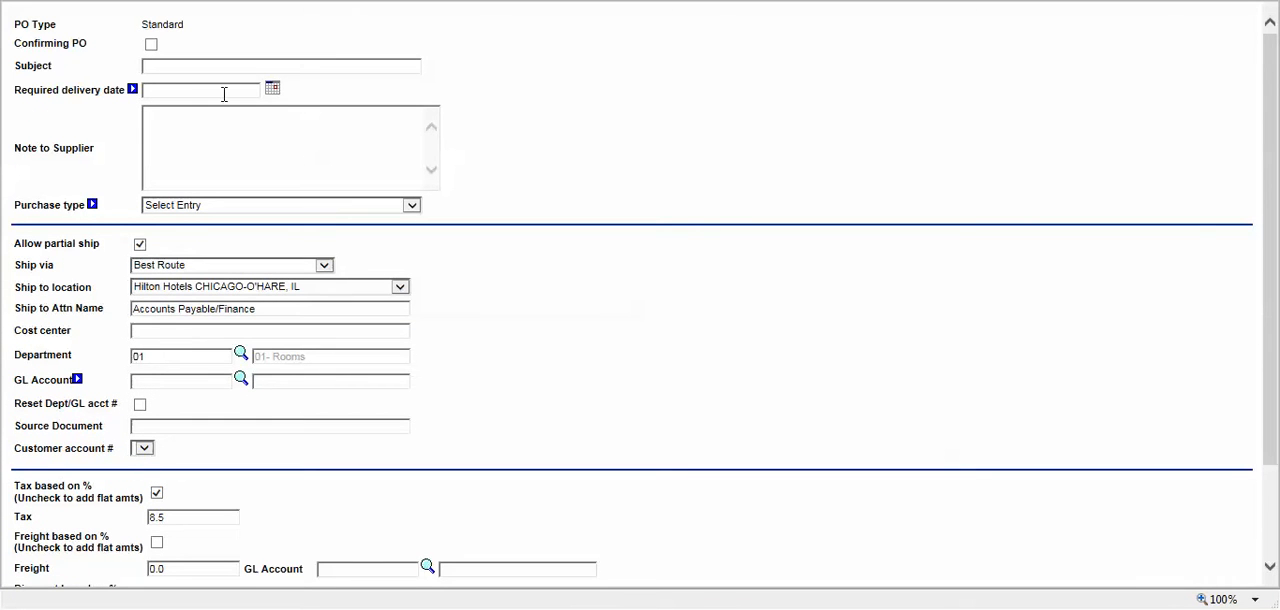
left_click(132, 89)
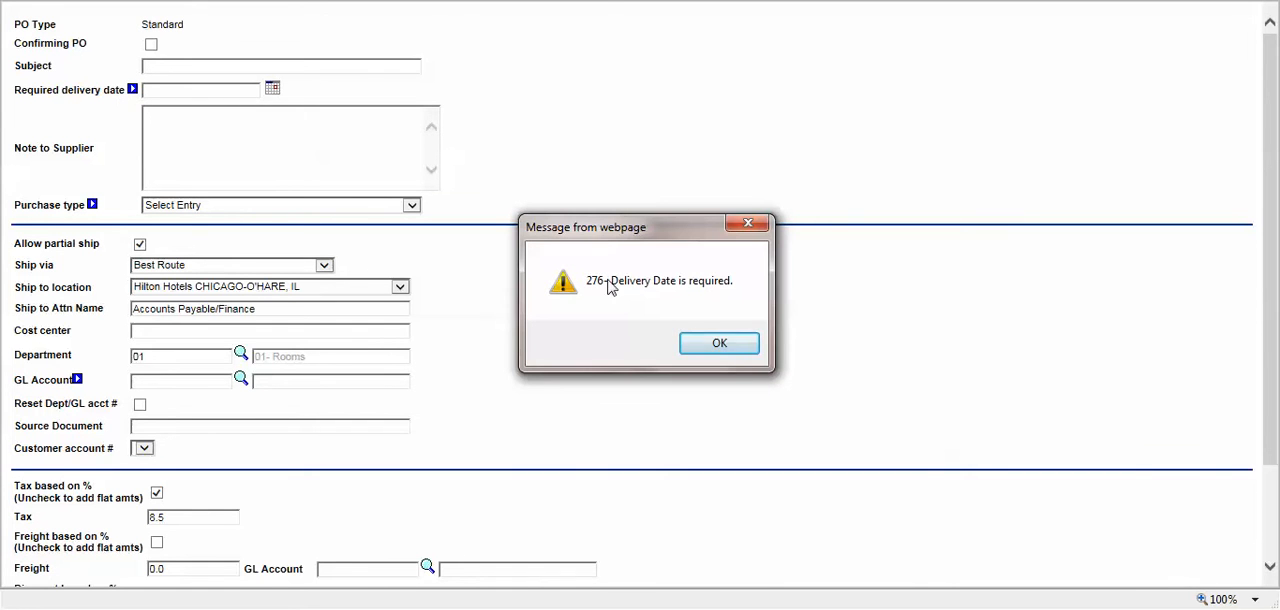
left_click(745, 350)
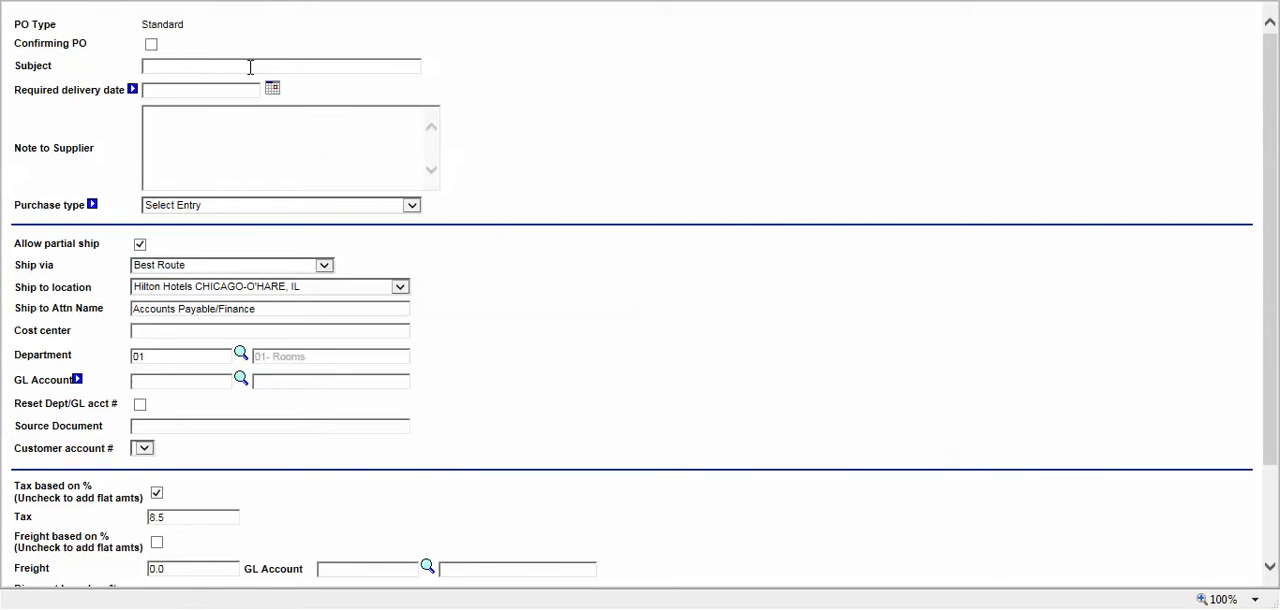
Step: Give the purchase order the subject "Apple Party" and the required delivery date 08/12/2016
type("Apple Party")
left_click(332, 92)
left_click(272, 91)
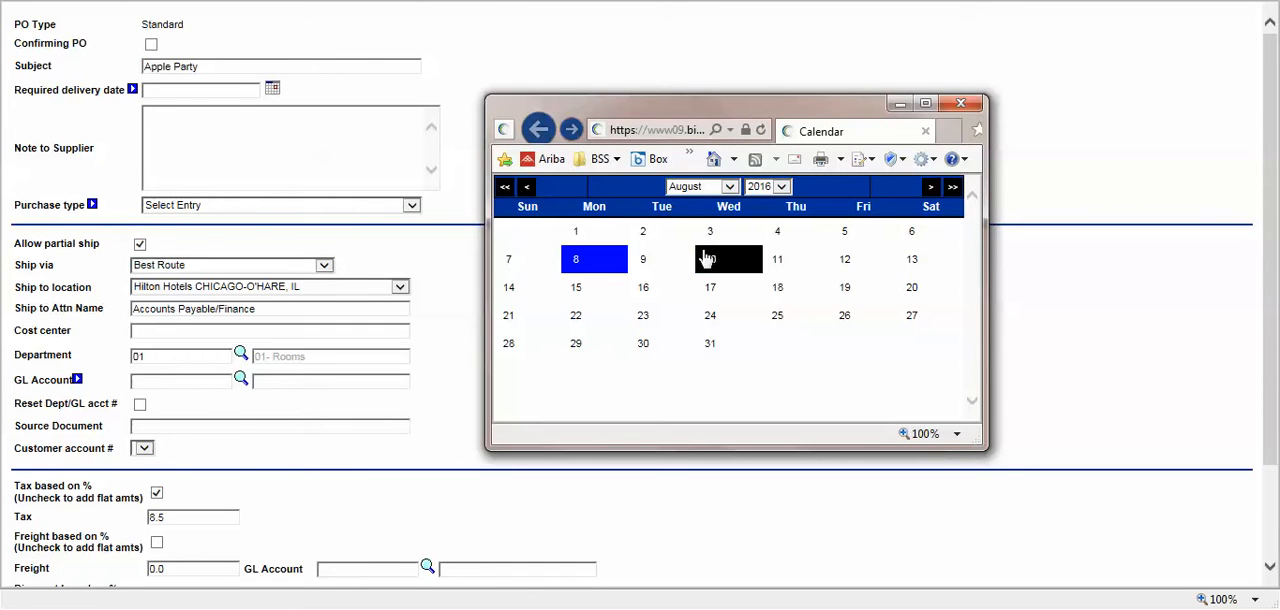
left_click(843, 263)
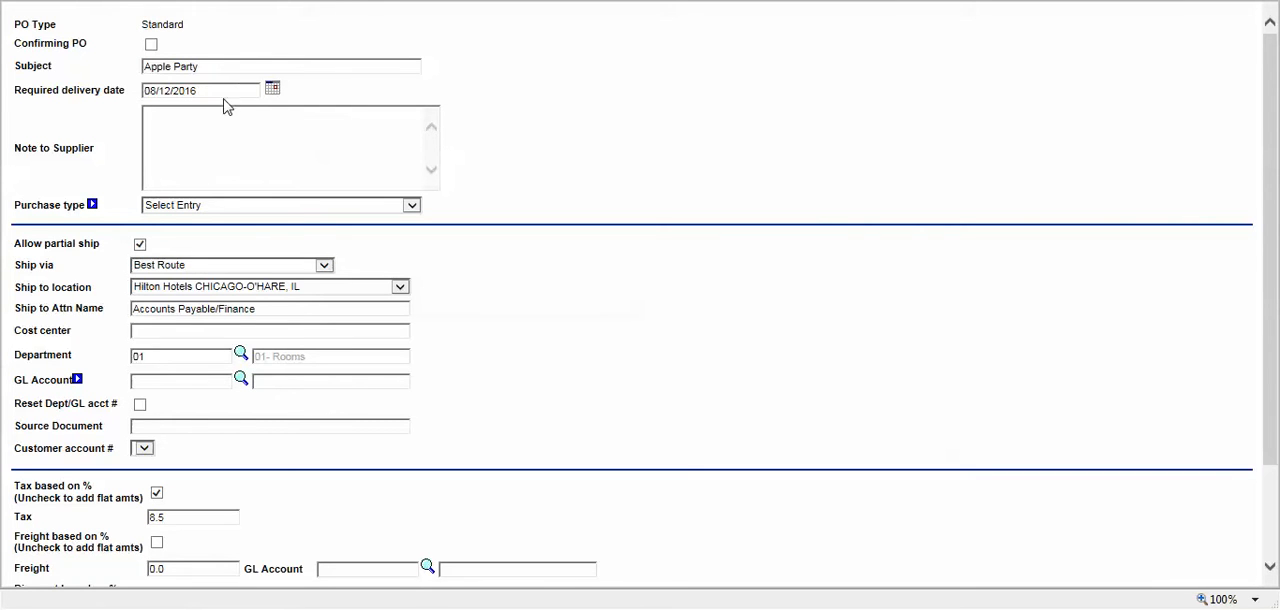
Step: Add the supplier note "Please Delivery Before 9 am" and set the purchase type to Food
left_click(216, 144)
type("Please Delivery Before 9 am")
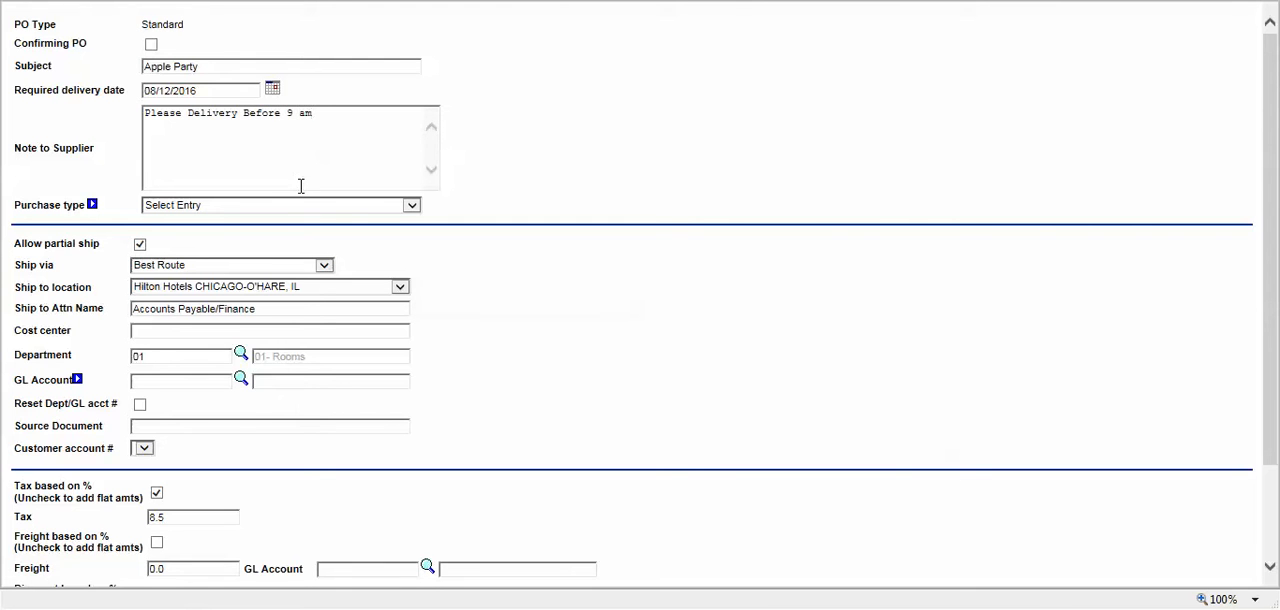
left_click(412, 206)
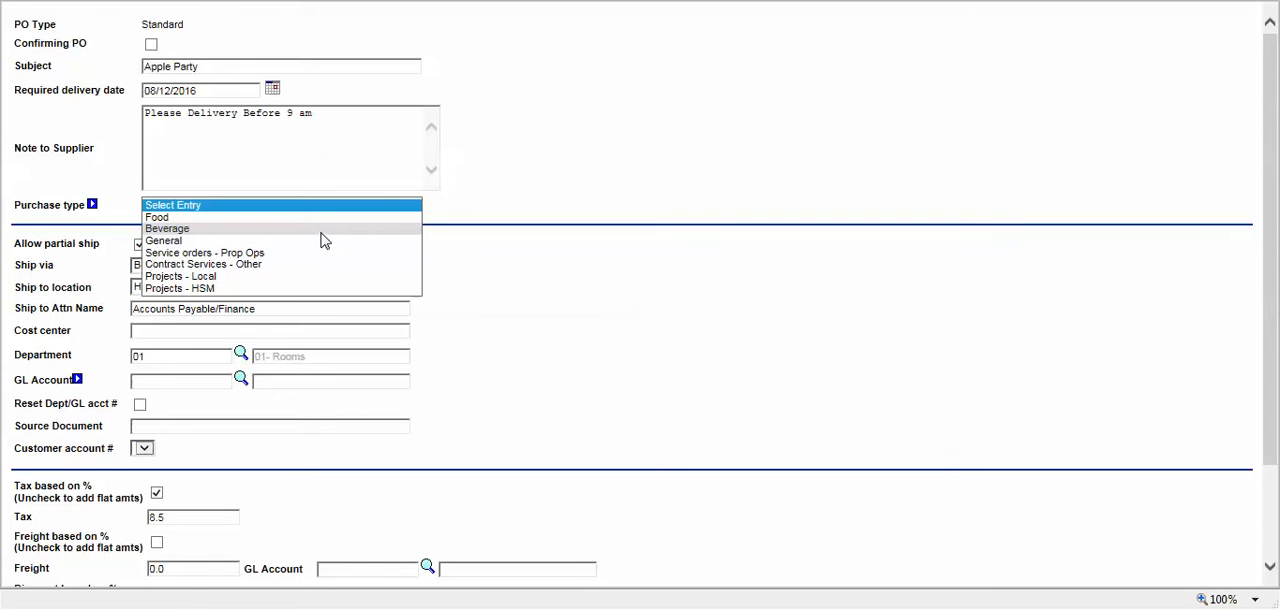
left_click(277, 220)
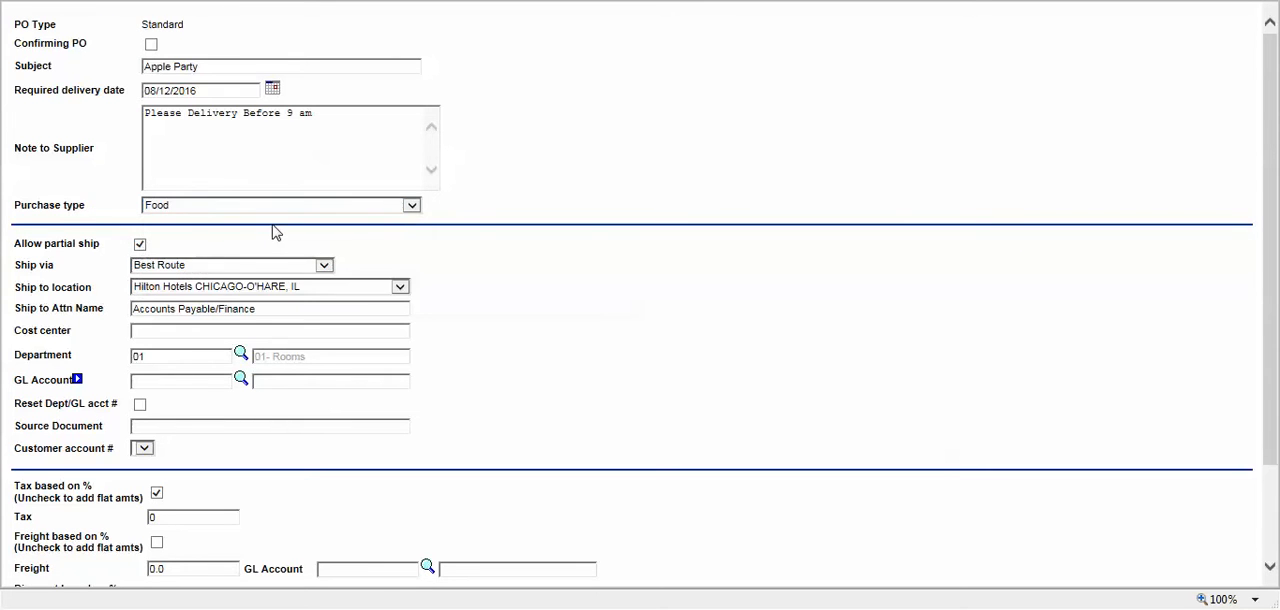
Step: Change the purchase order's department to 60 - Kitchen 1
middle_click(511, 228)
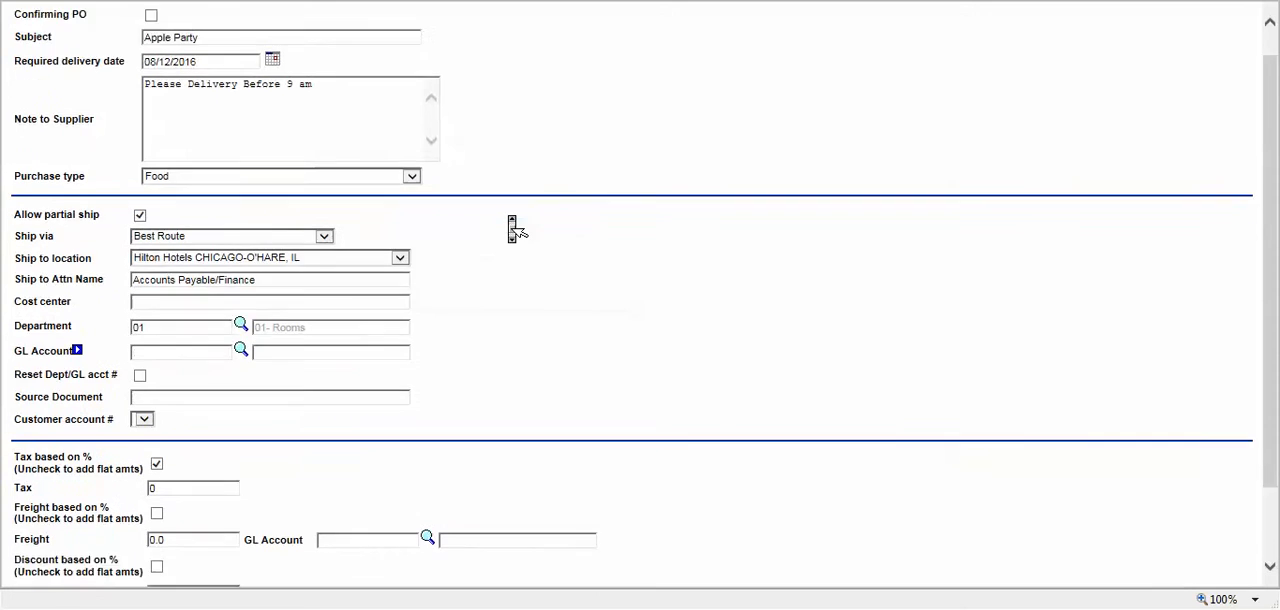
middle_click(515, 230)
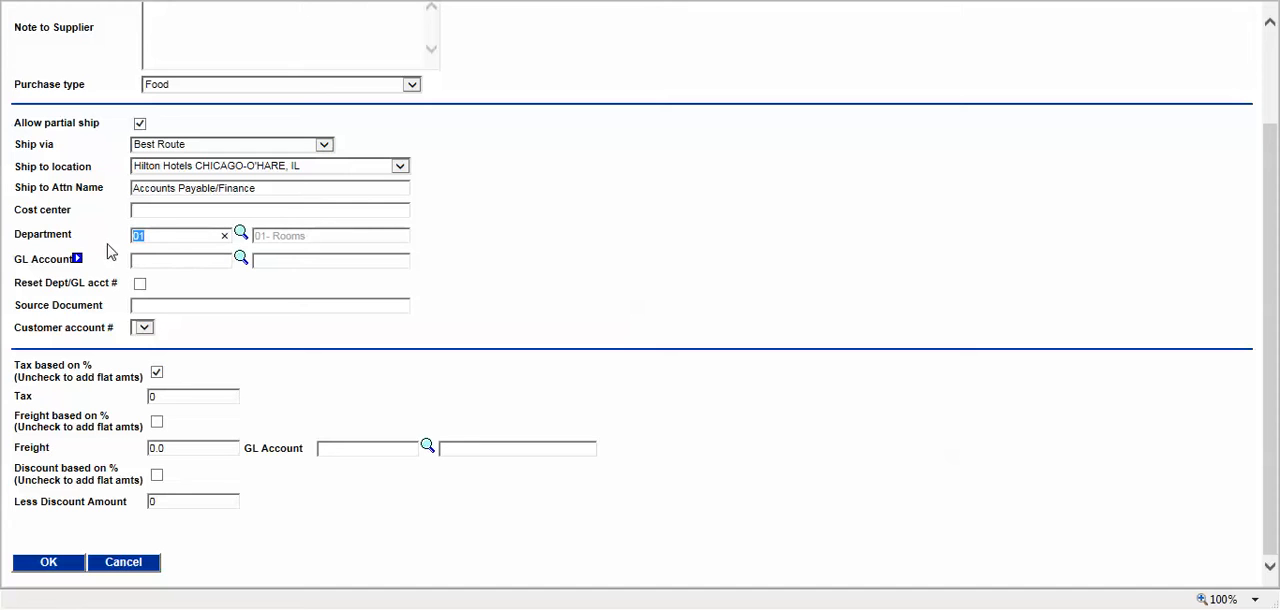
left_click(111, 241)
triple_click(298, 237)
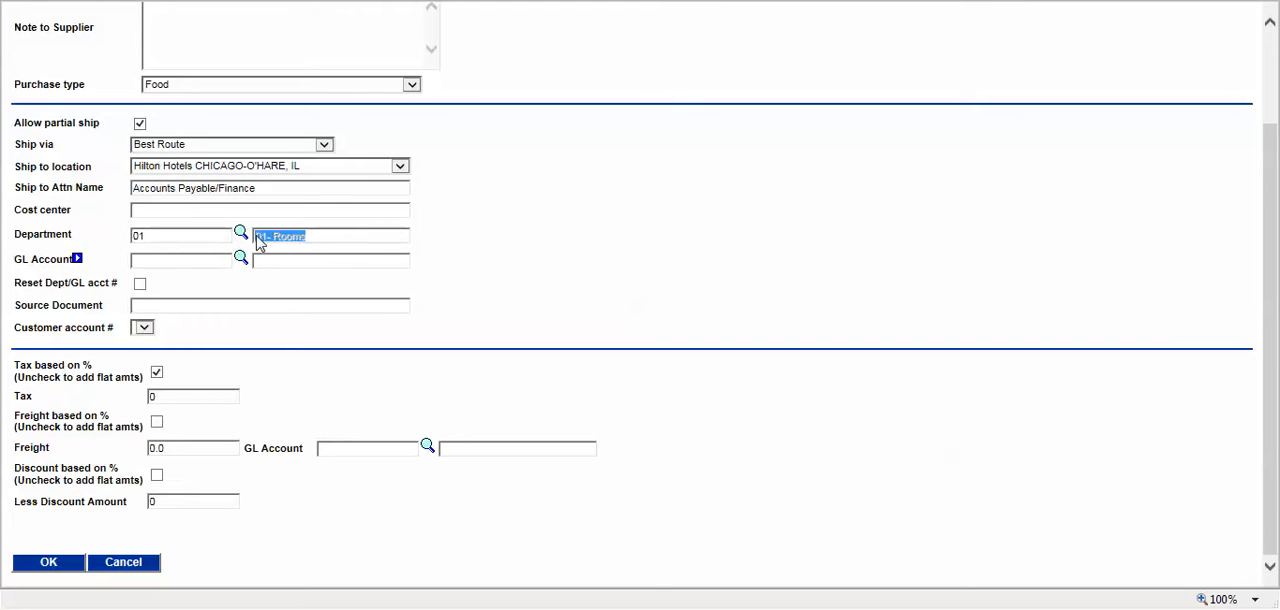
left_click(442, 245)
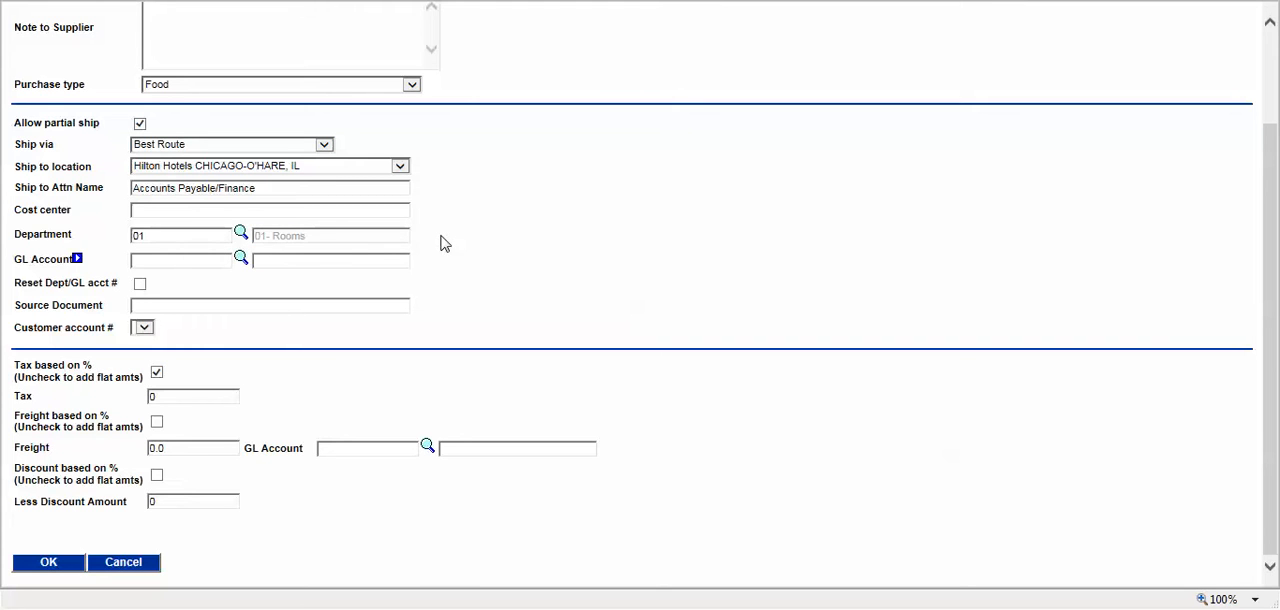
left_click(241, 235)
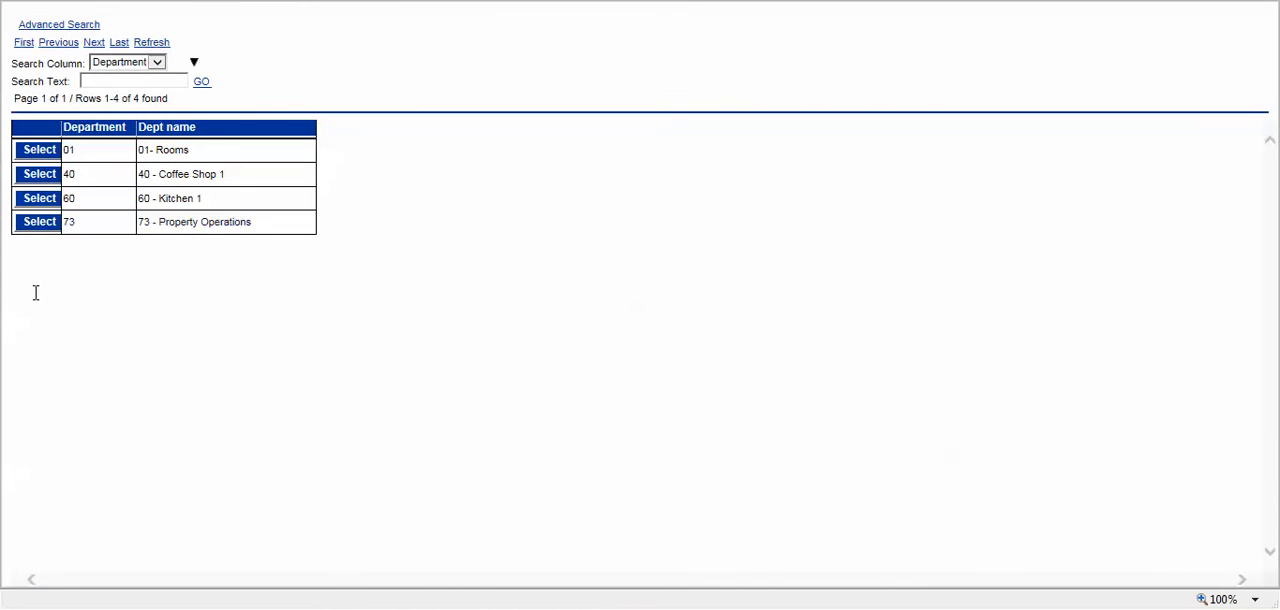
left_click(40, 199)
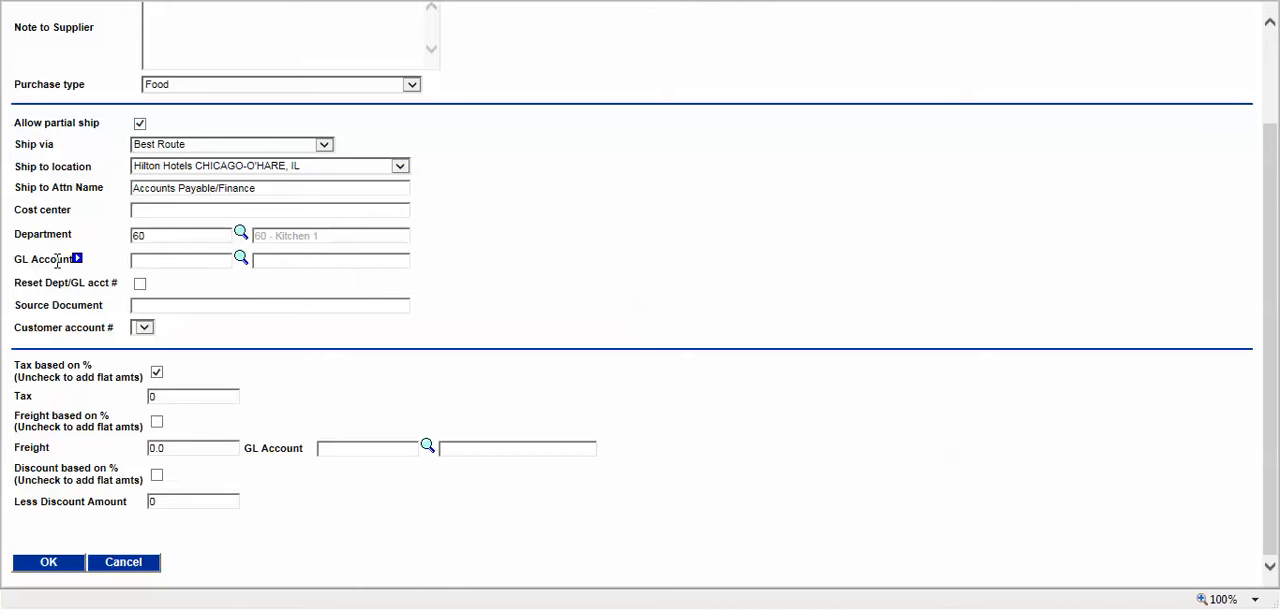
Step: Look up the GL accounts and assign 60-180-00 Food Cost to the purchase order
left_click(241, 258)
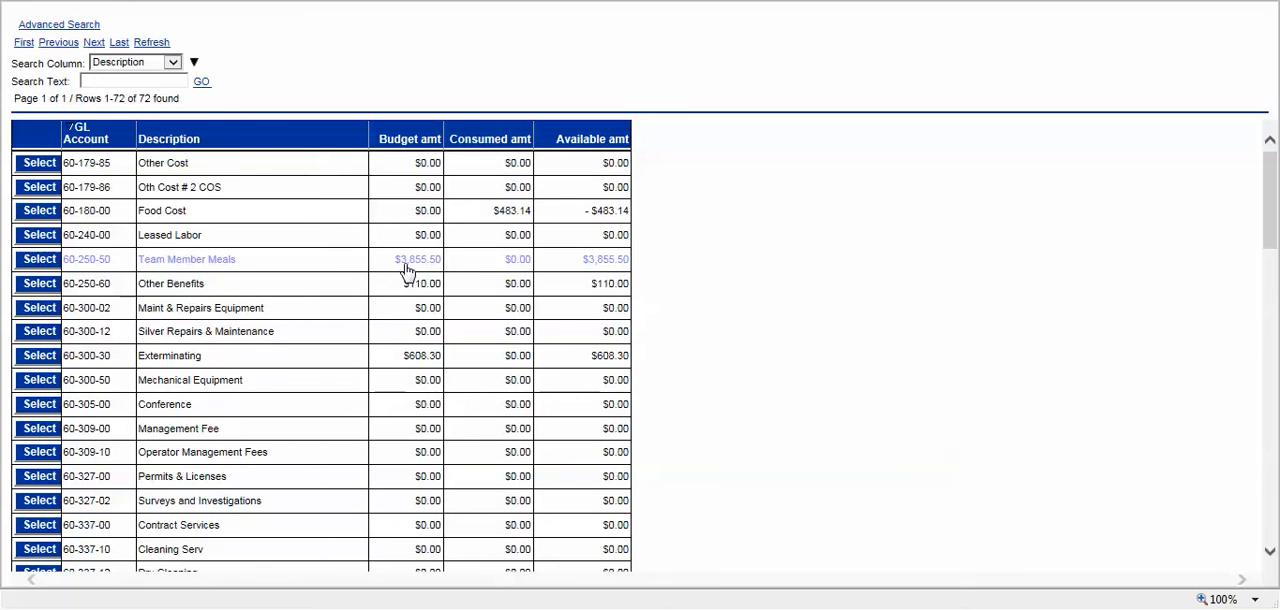
scroll(187, 285, "down", 1)
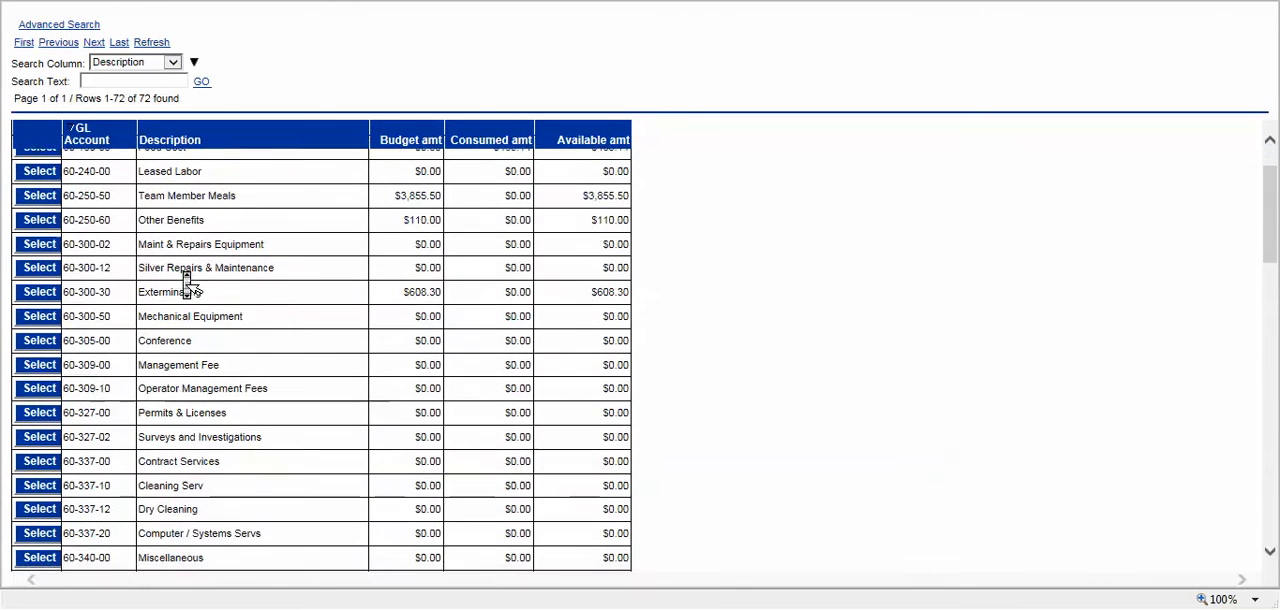
scroll(187, 285, "up", 1)
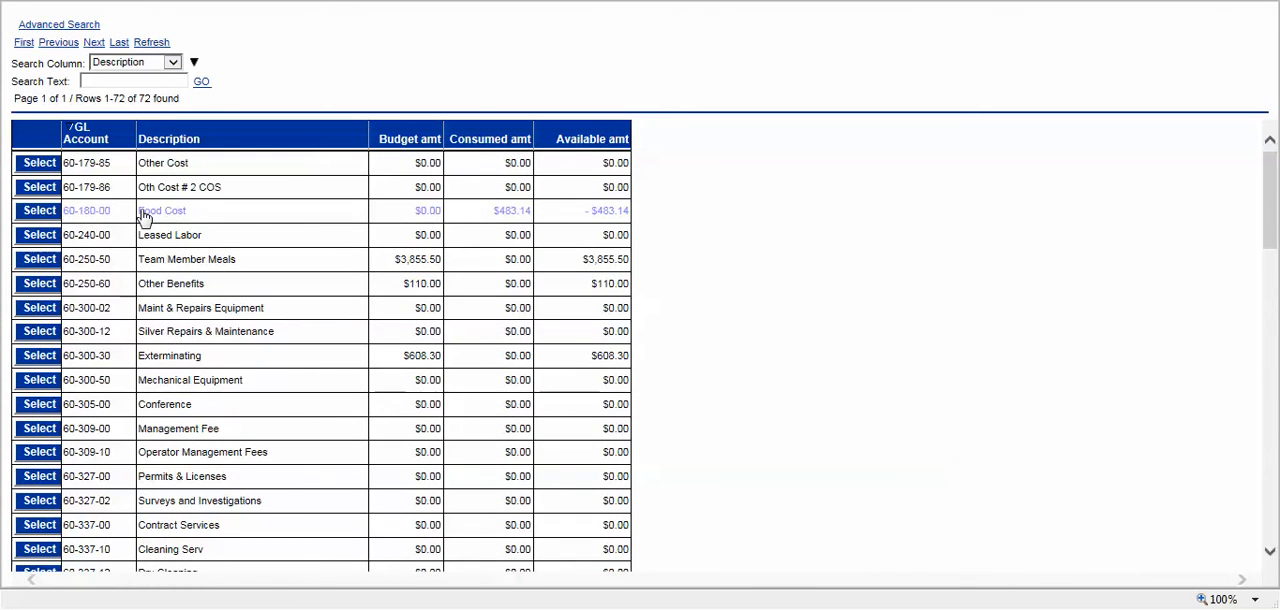
left_click(40, 210)
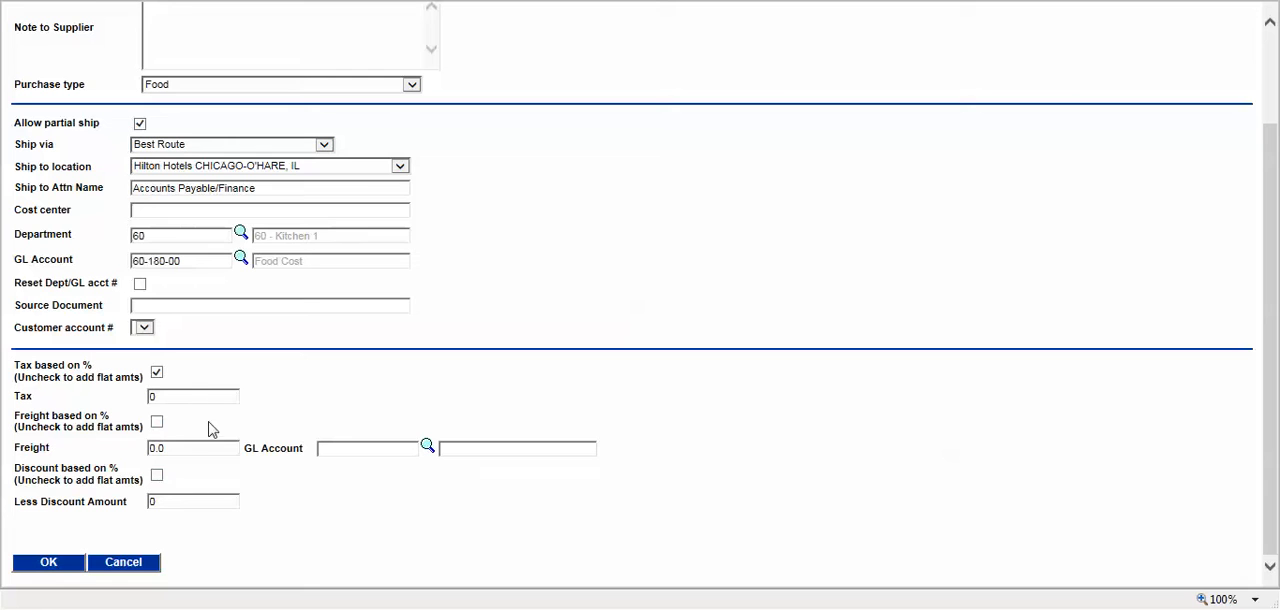
Step: Set a 5 percent tax and a 10 percent discount, then confirm the purchase order and acknowledge its generated number
double_click(156, 396)
left_click(282, 375)
left_click(158, 373)
left_click(158, 374)
left_click_drag(189, 500, 124, 510)
type("10")
left_click(157, 475)
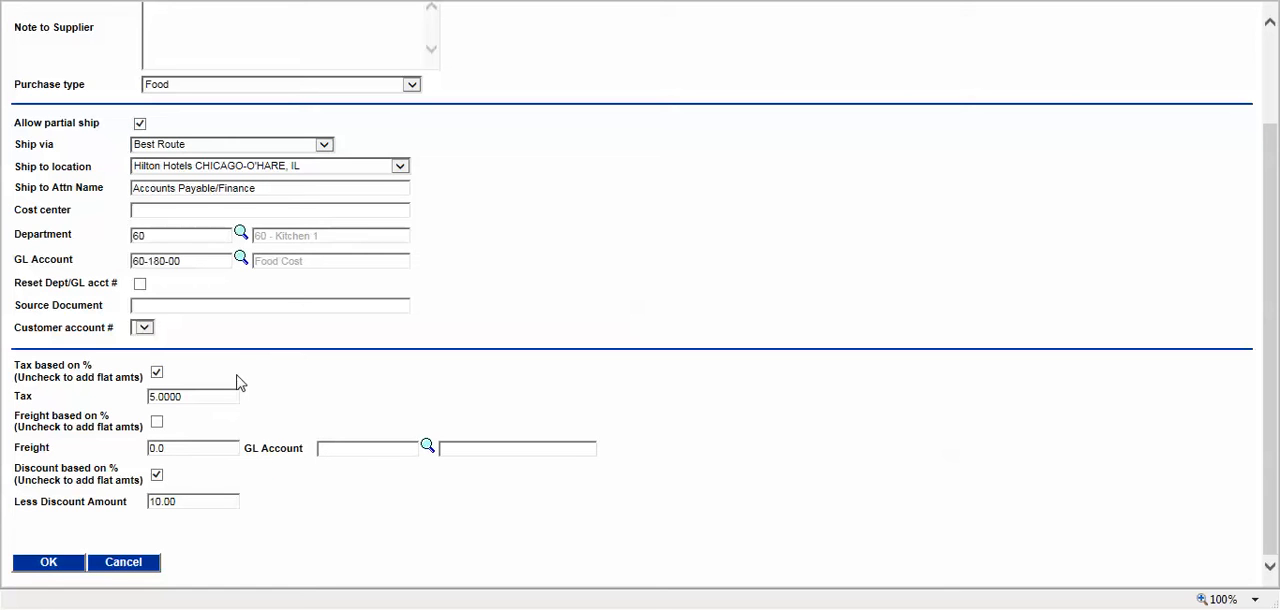
left_click(36, 566)
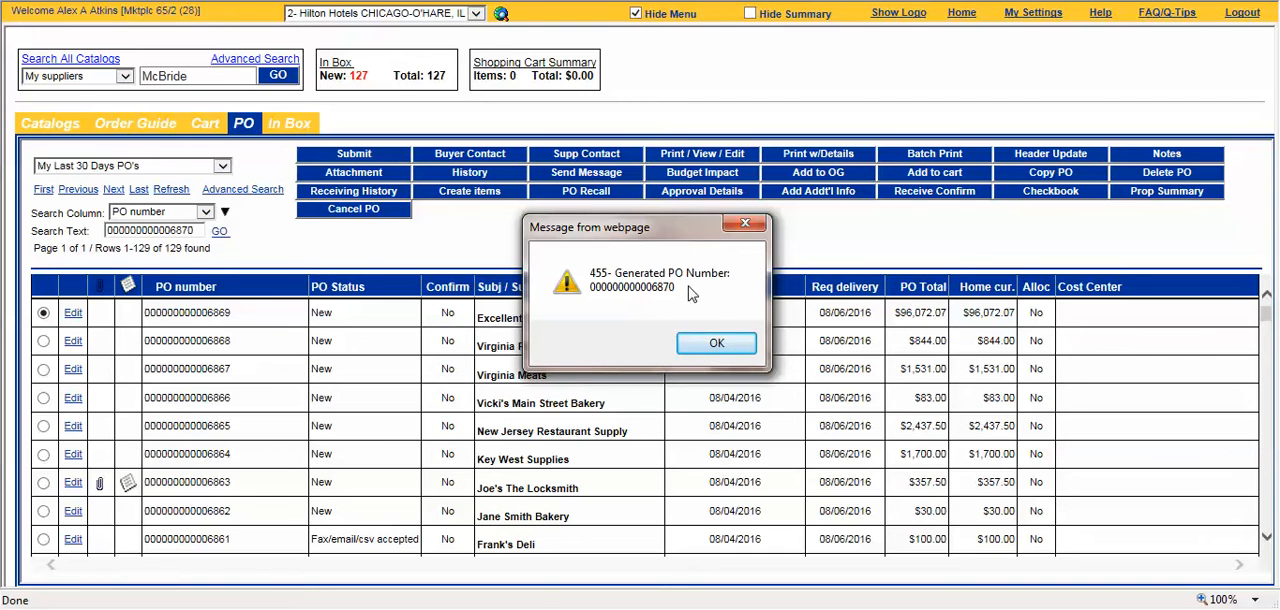
left_click(704, 346)
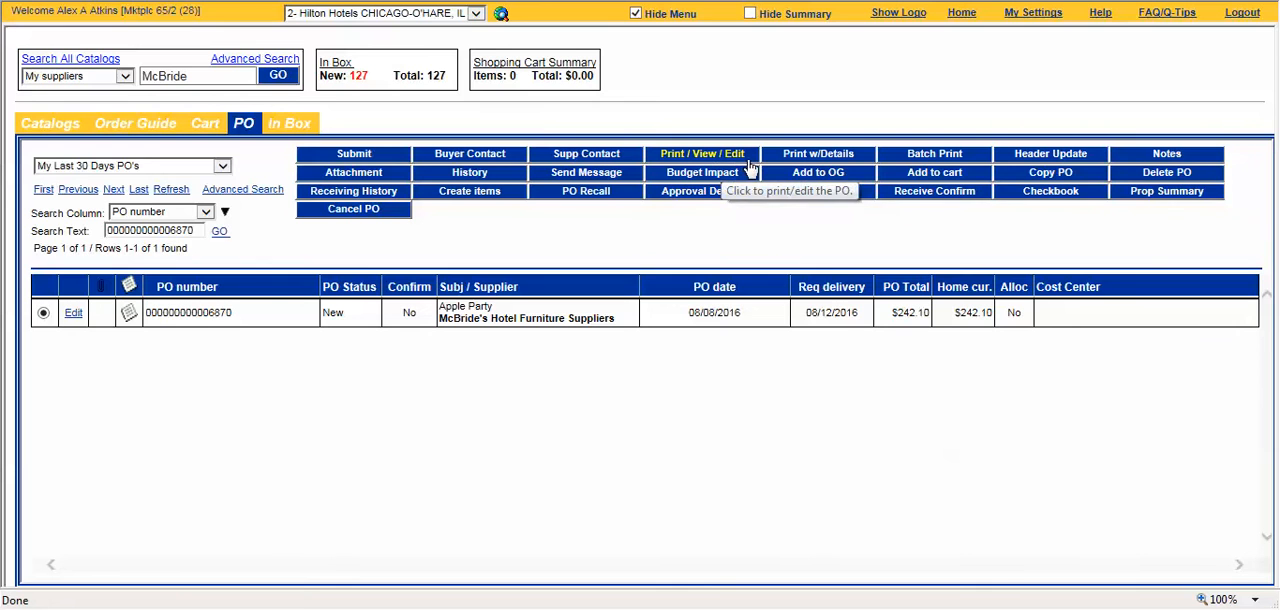
Step: Open the detailed print view of the Apple Party purchase order and check its title and hotel name
left_click(840, 158)
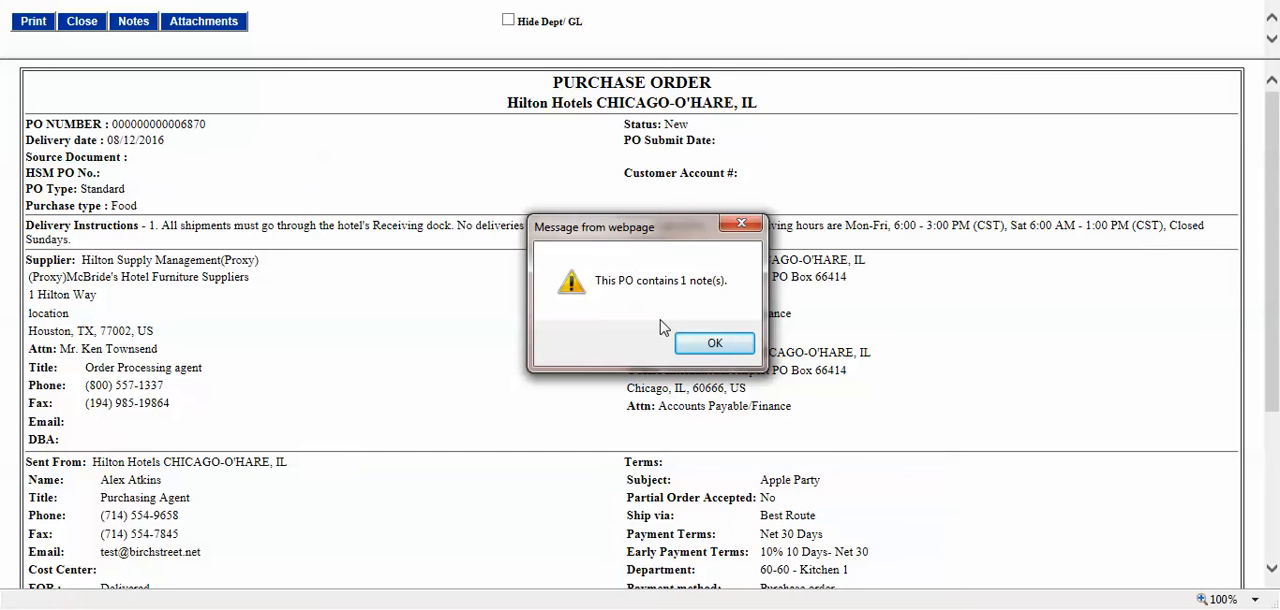
left_click(714, 343)
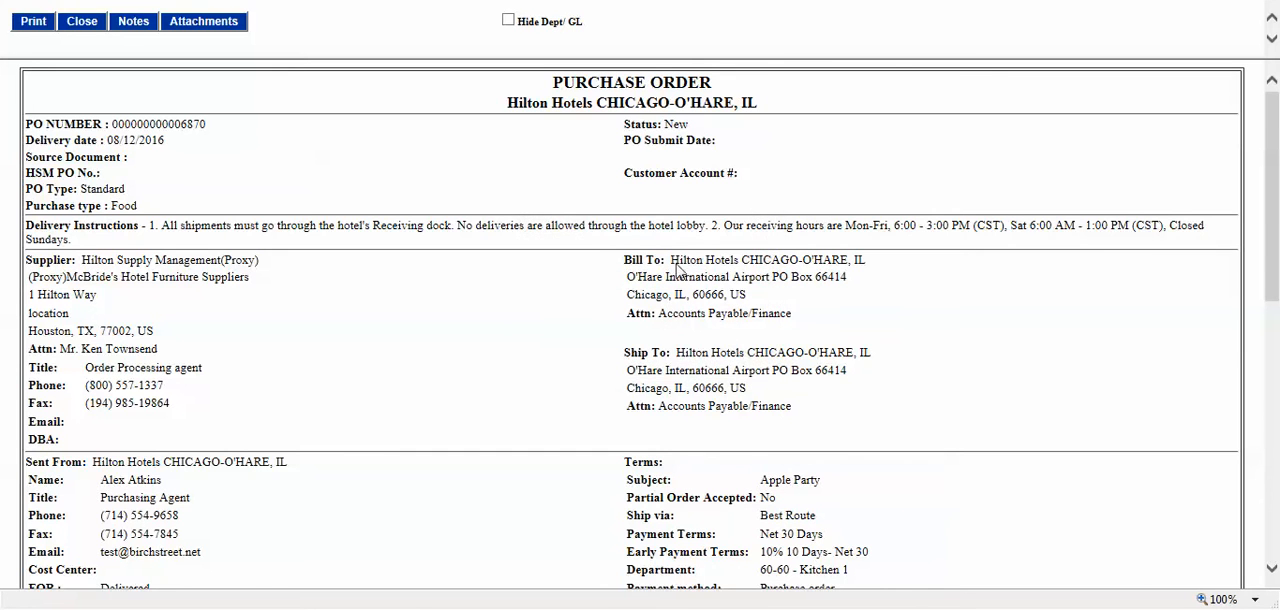
left_click_drag(546, 85, 728, 89)
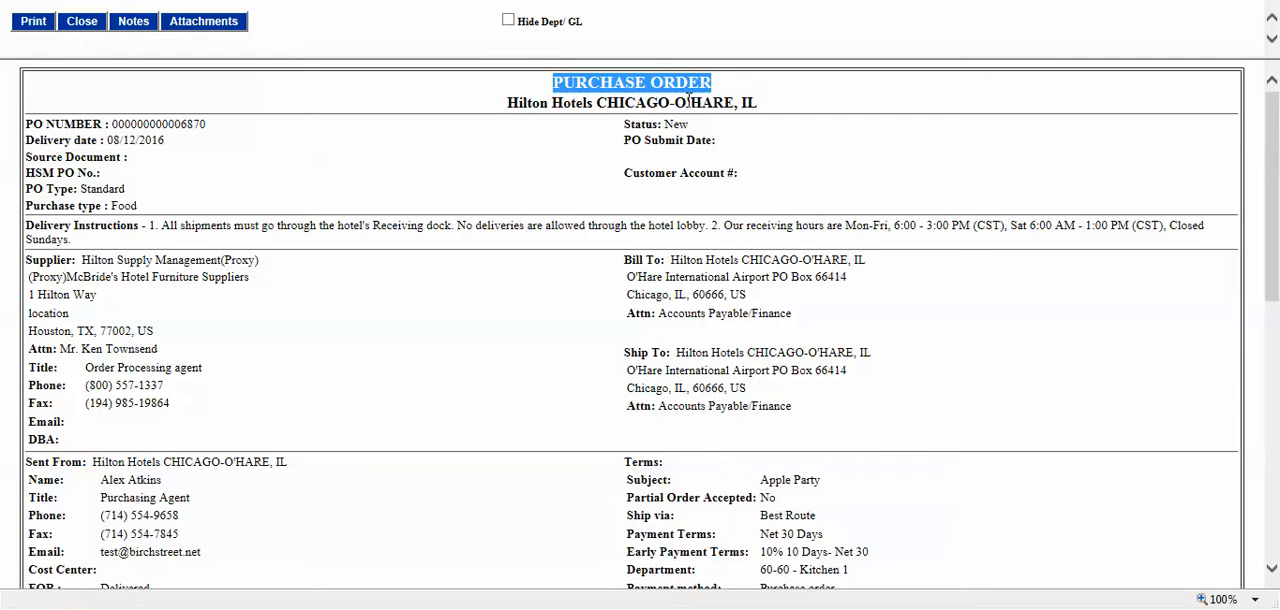
left_click(498, 108)
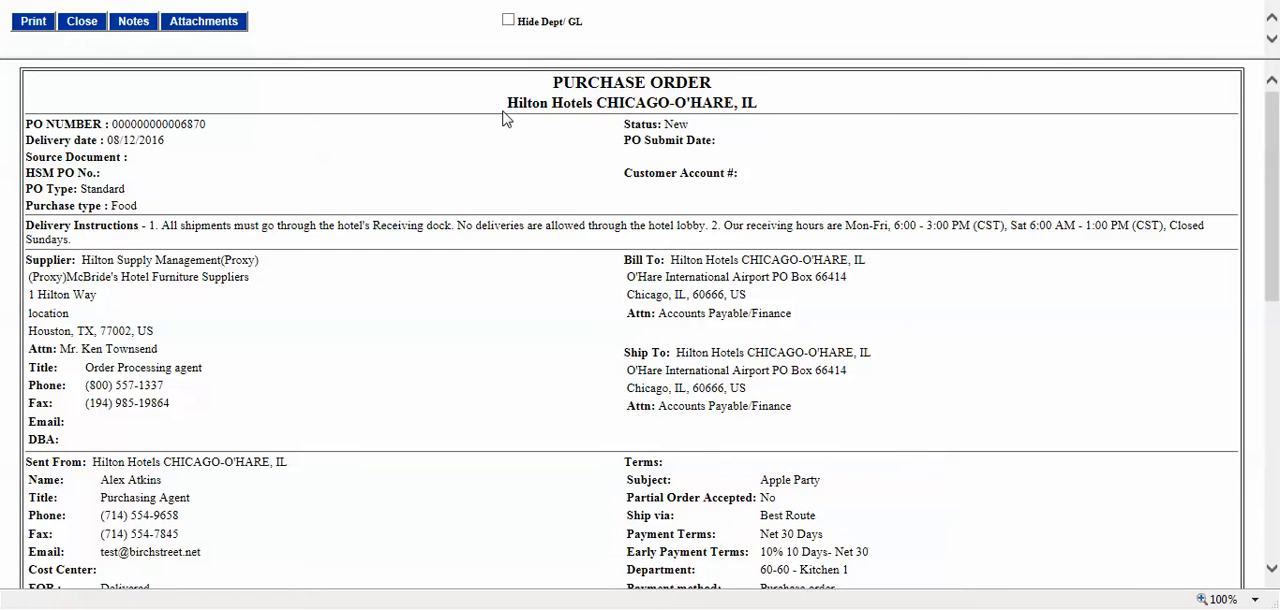
left_click_drag(505, 118, 776, 118)
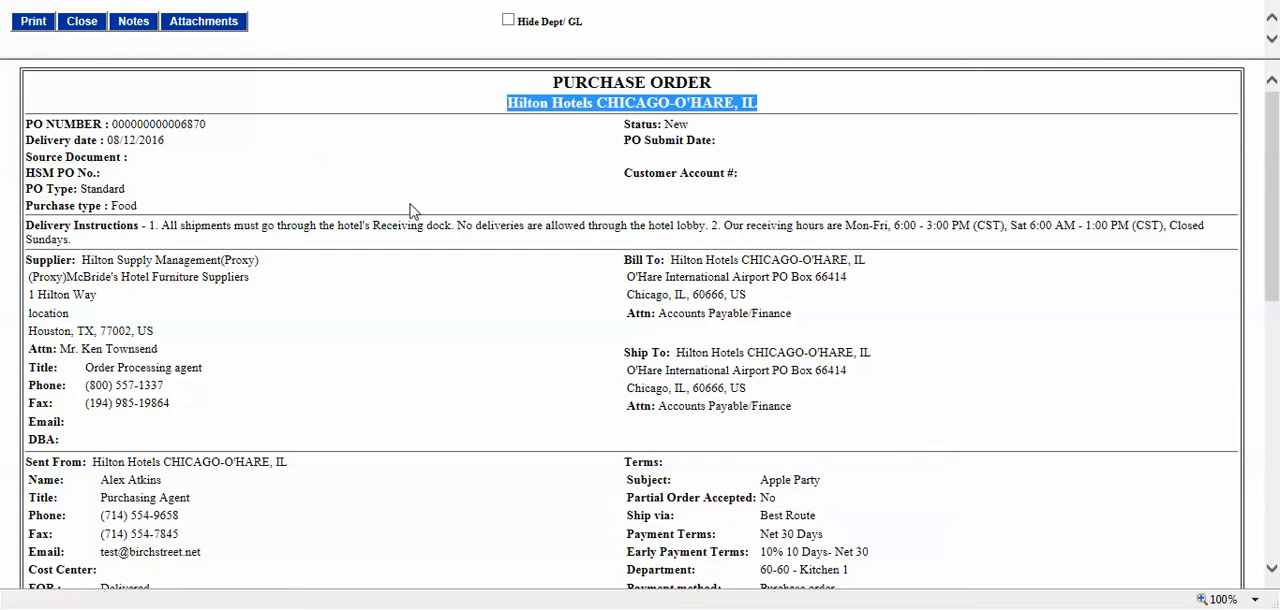
left_click(410, 210)
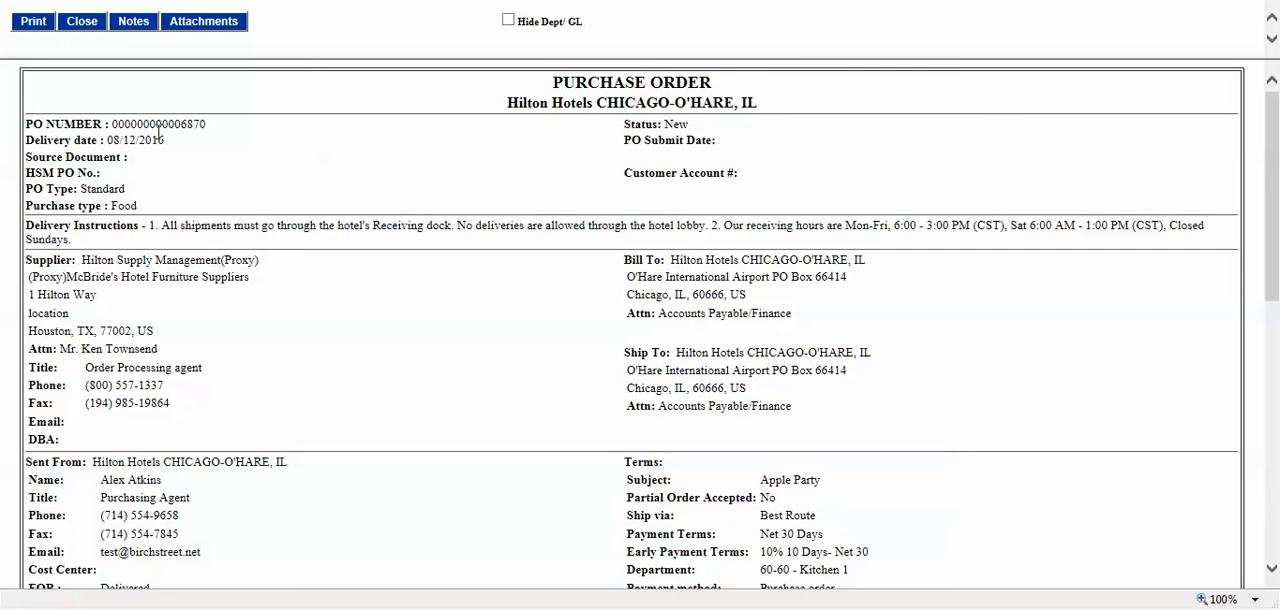
Step: Review the purchase order's number, delivery date, PO type, purchase type and status in the document header
left_click_drag(156, 126, 210, 124)
left_click_drag(104, 141, 175, 142)
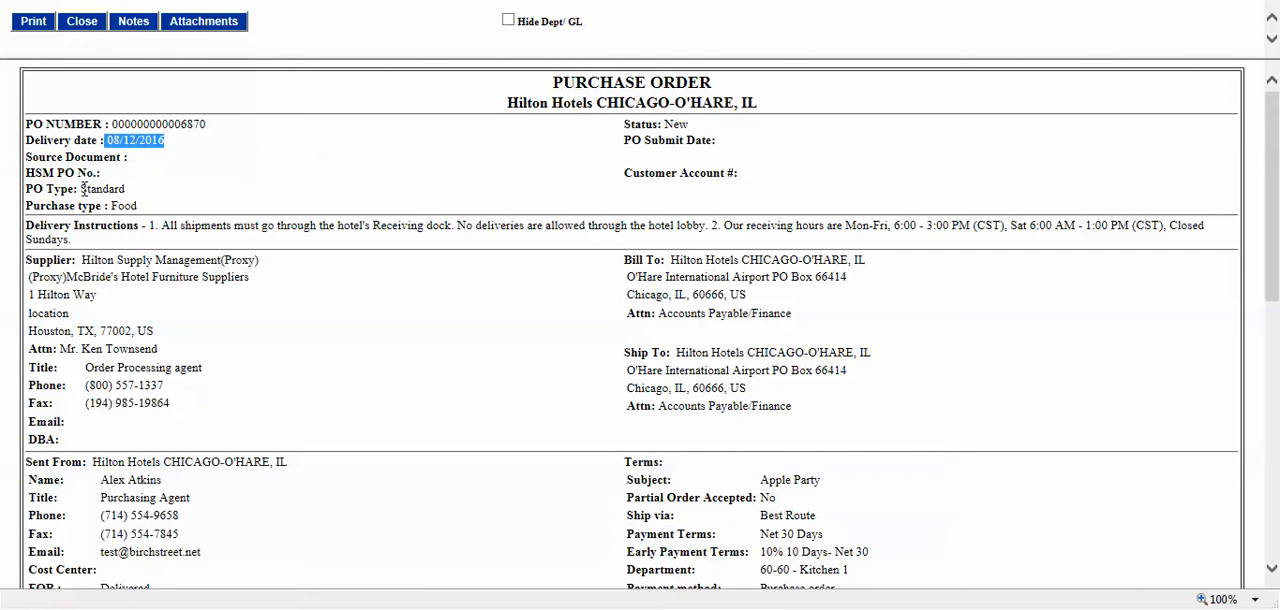
left_click_drag(44, 189, 130, 190)
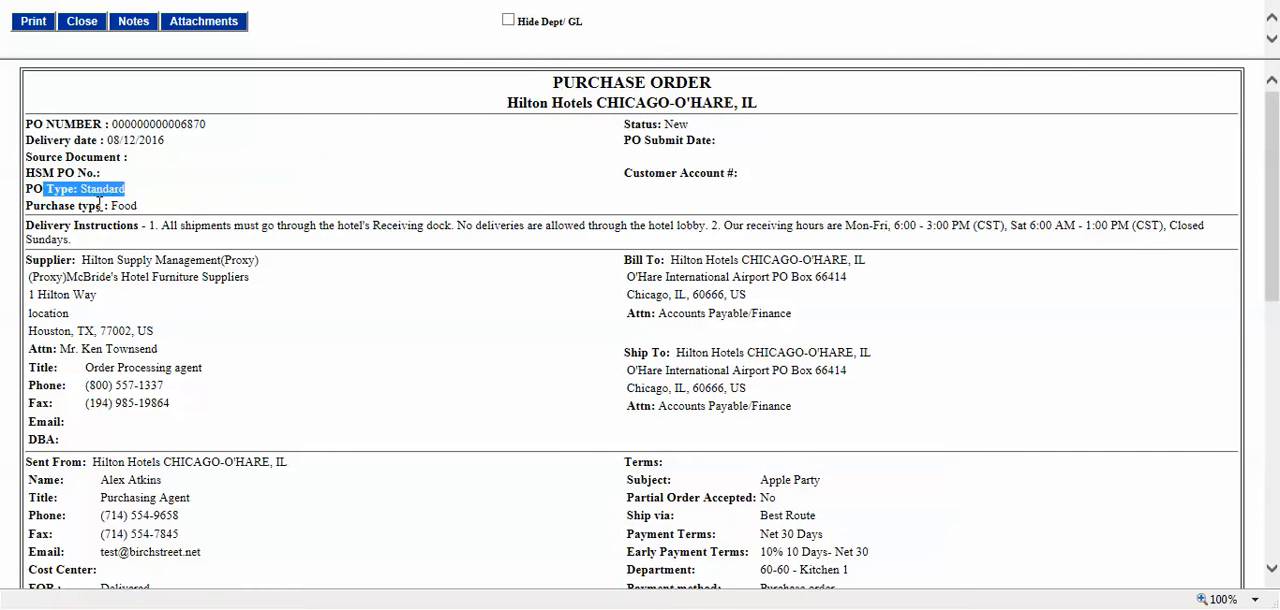
triple_click(64, 205)
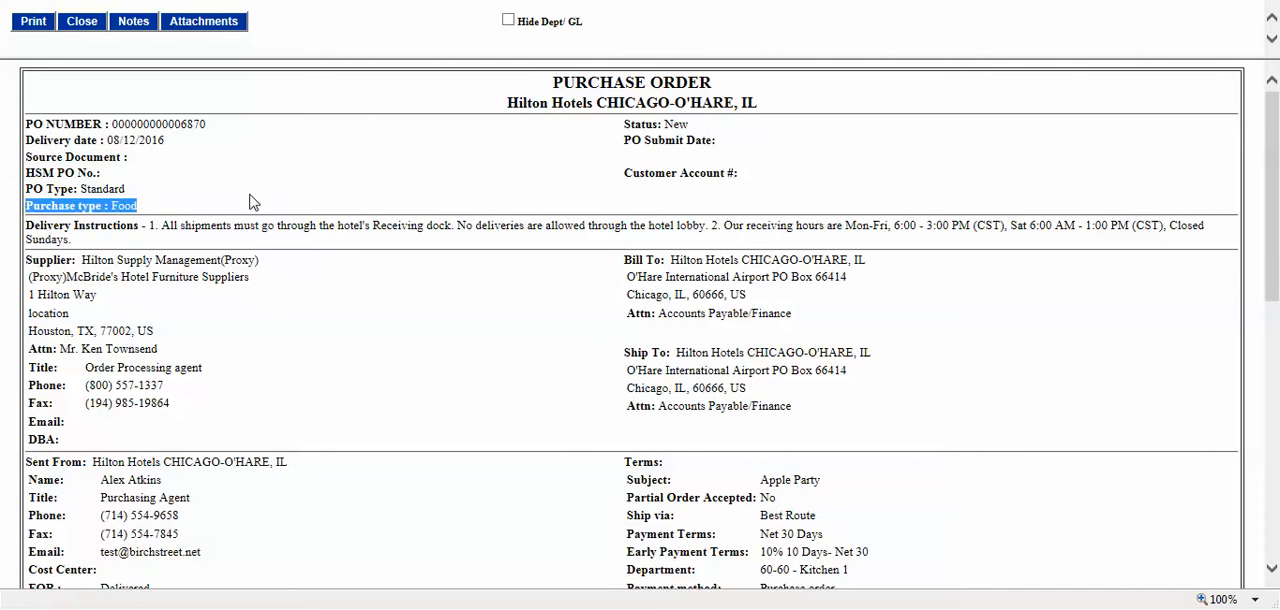
left_click(697, 143)
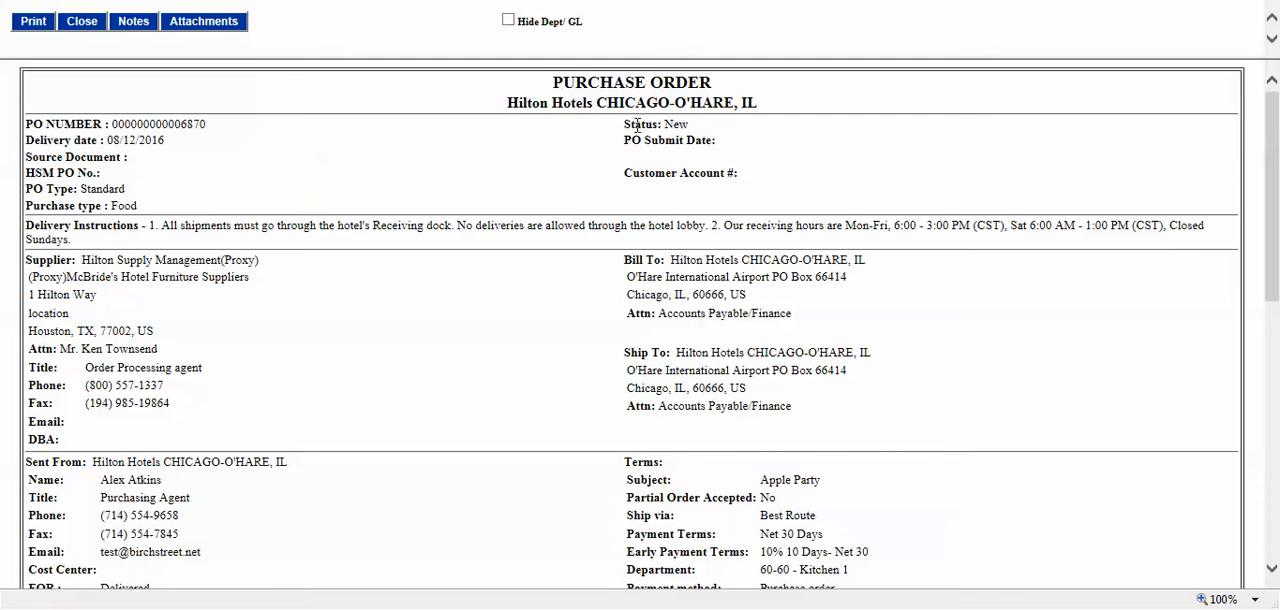
triple_click(637, 124)
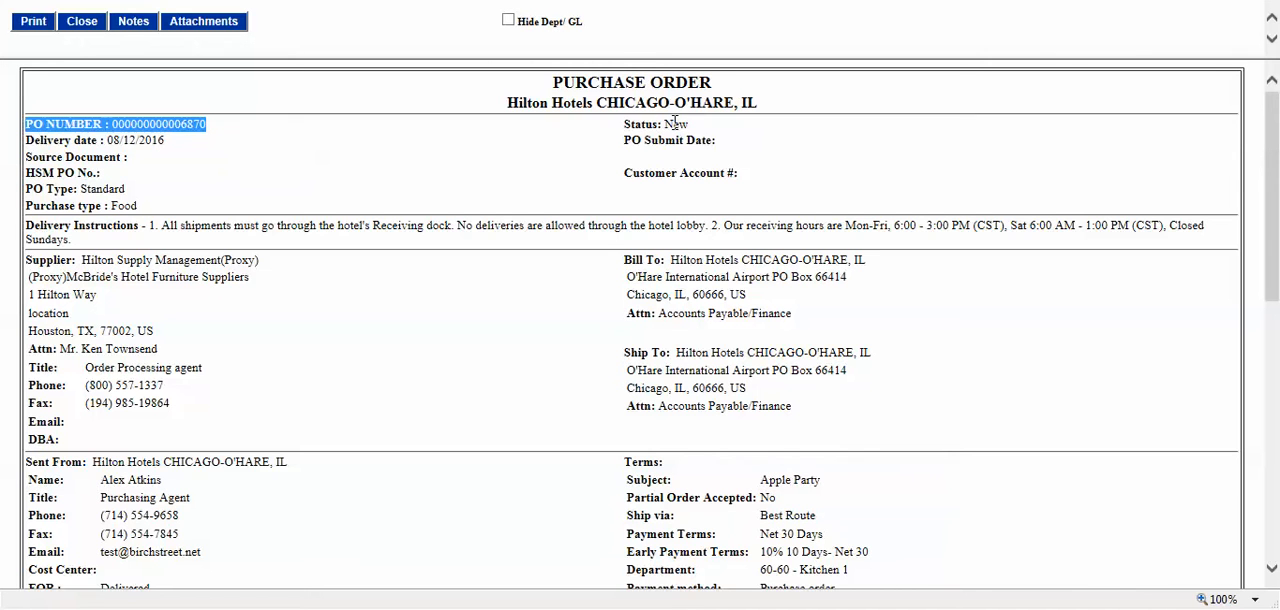
left_click_drag(626, 125, 692, 126)
left_click(700, 125)
left_click(692, 133)
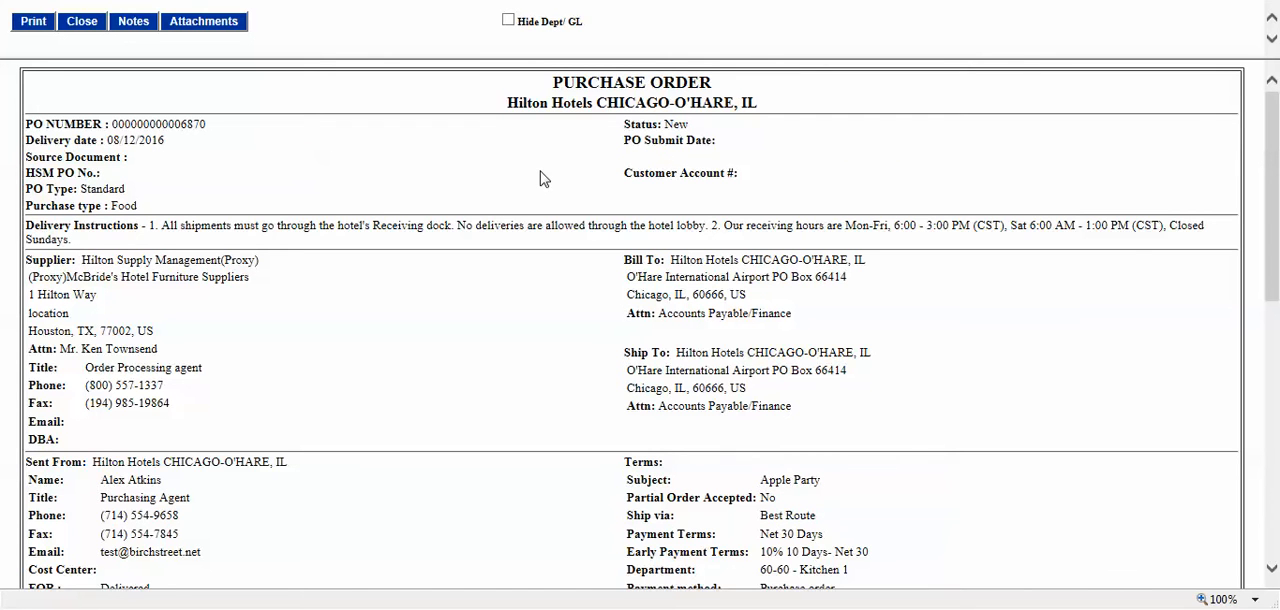
Step: Examine the supplier section of the purchase order, including the proxy company and the actual supplier's name
scroll(543, 185, "down", 3)
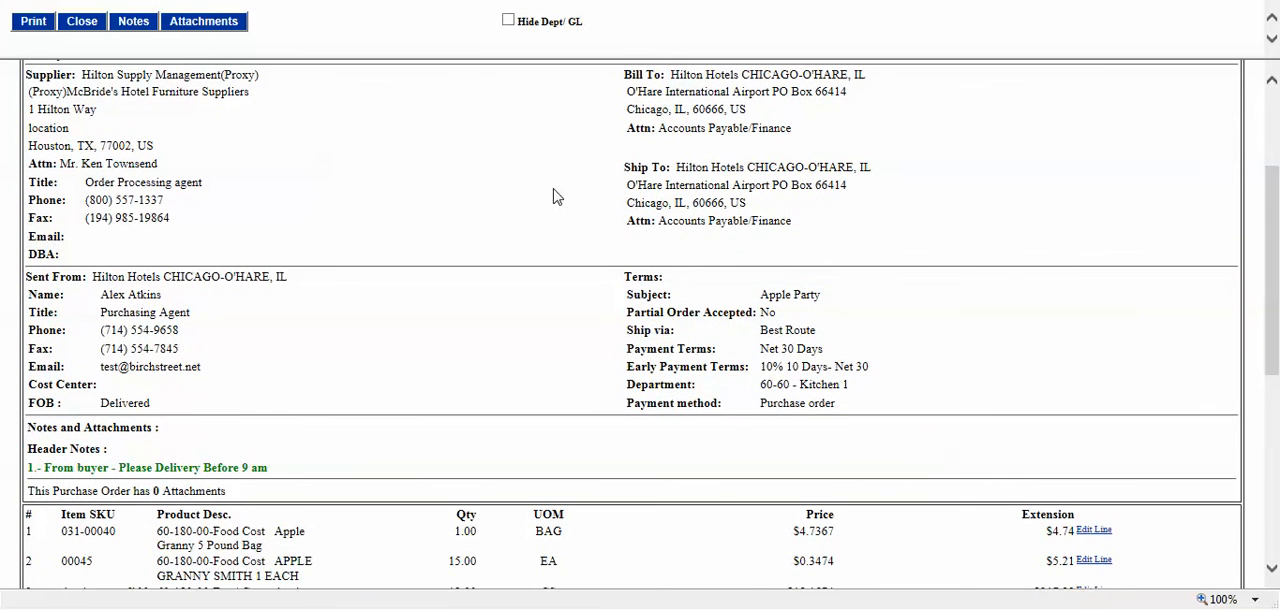
left_click_drag(79, 91, 171, 90)
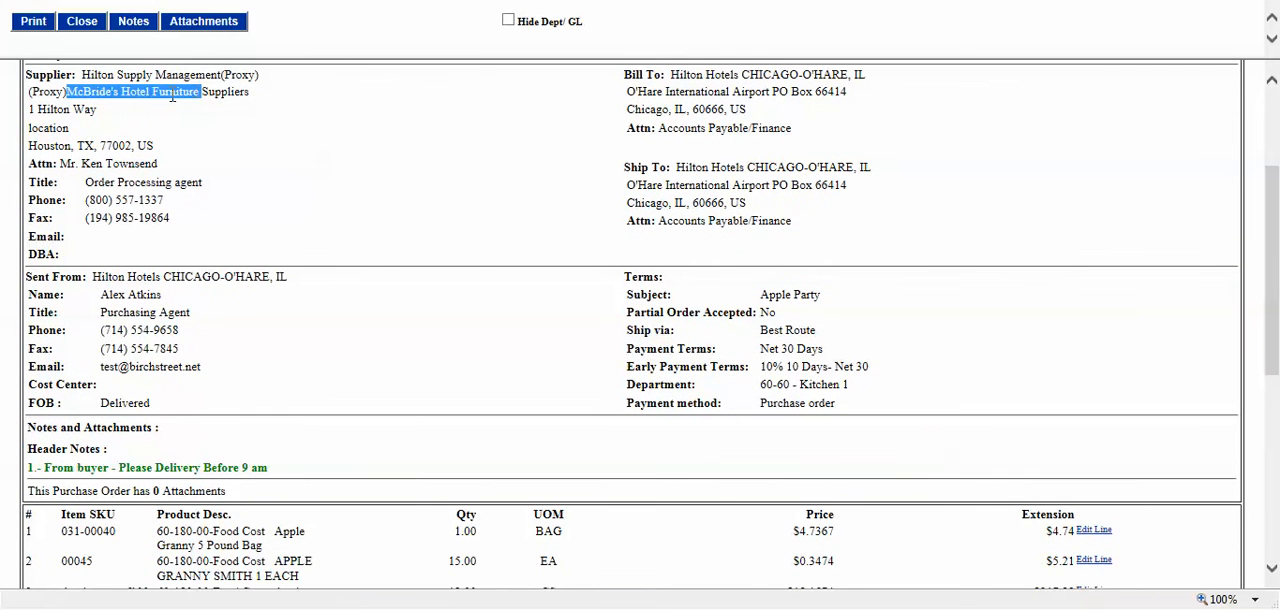
left_click_drag(82, 76, 181, 77)
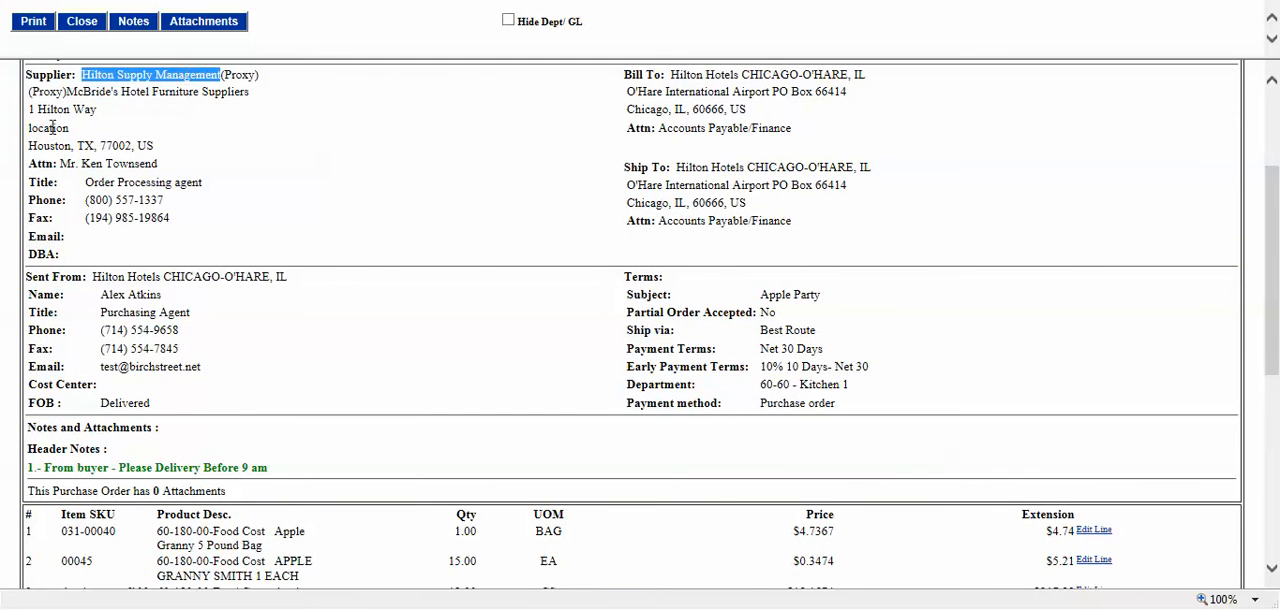
left_click_drag(68, 92, 243, 88)
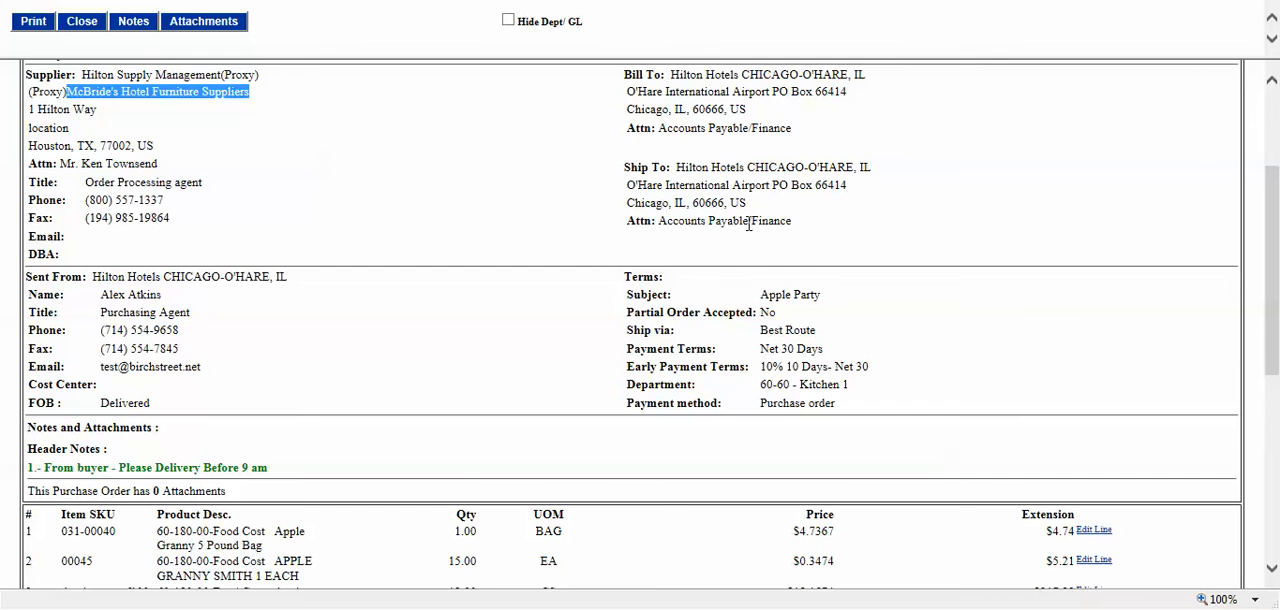
Step: Review the sender's contact details and the order subject in the Sent From and Terms sections
scroll(497, 207, "down", 1)
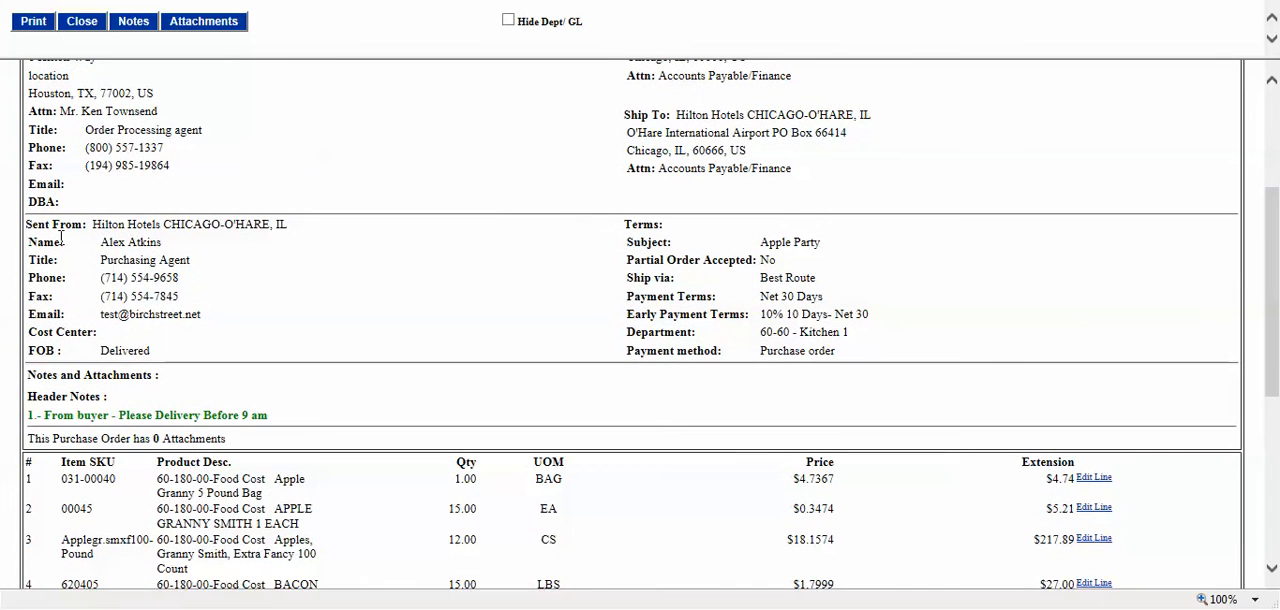
double_click(114, 244)
left_click_drag(124, 256, 209, 331)
left_click(215, 340)
double_click(114, 244)
left_click_drag(114, 244, 170, 335)
left_click(170, 335)
left_click(213, 310)
left_click_drag(753, 248, 822, 248)
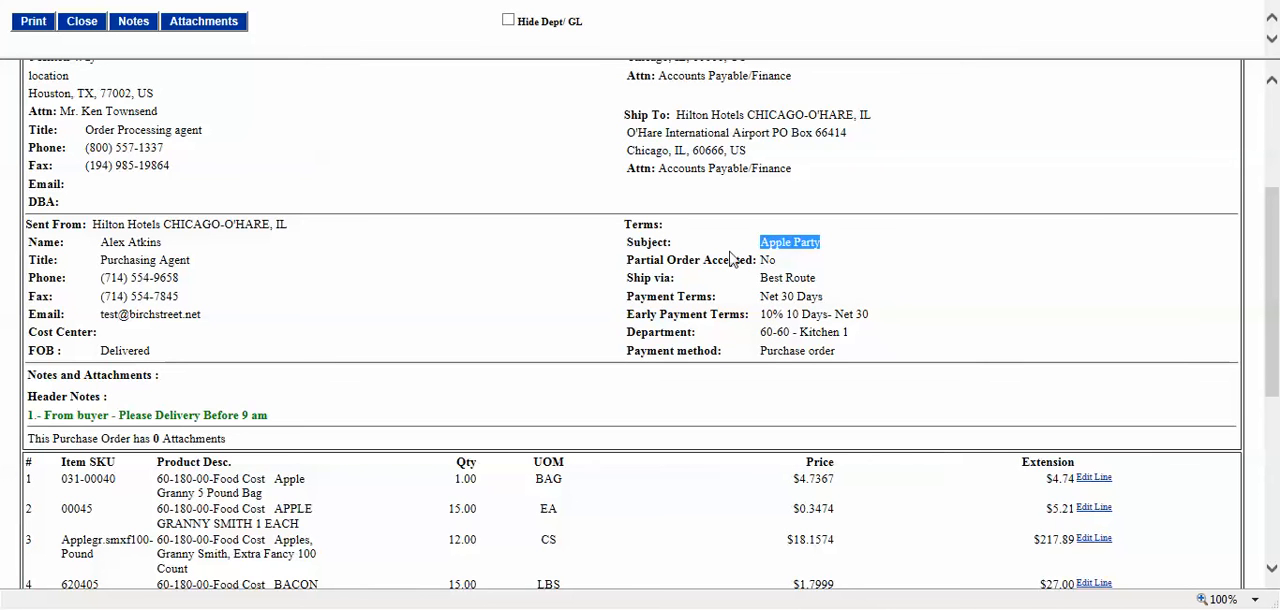
Step: Review the buyer's header note and the item lines' SKUs, GL account codes and product descriptions
scroll(675, 258, "down", 5)
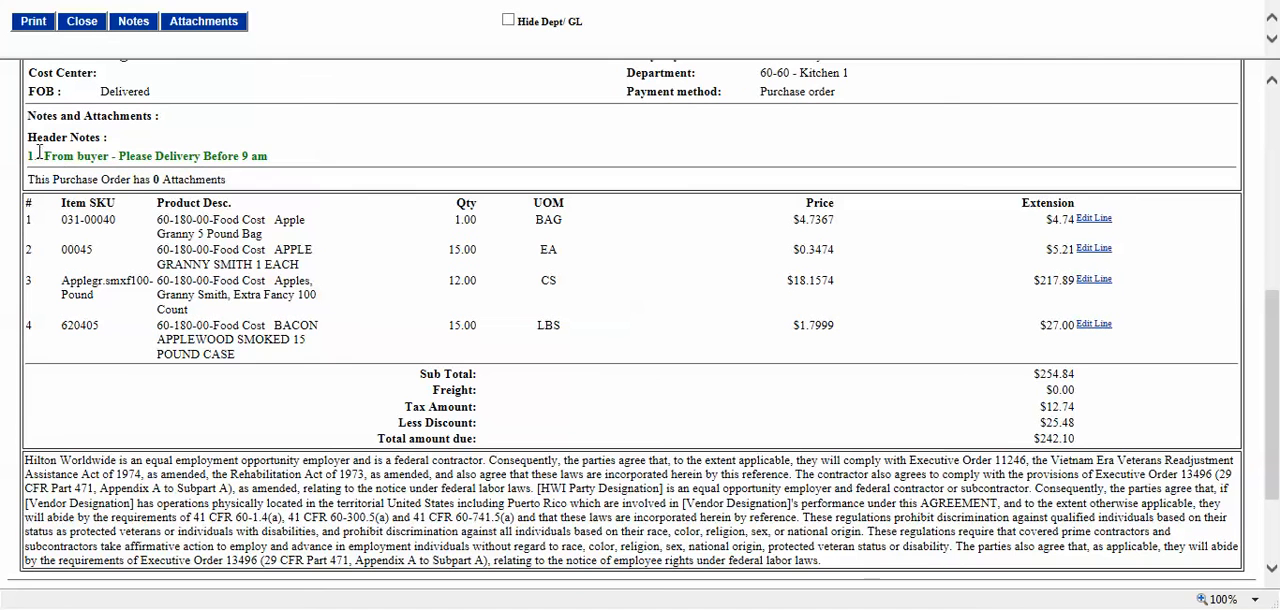
left_click_drag(32, 153, 271, 157)
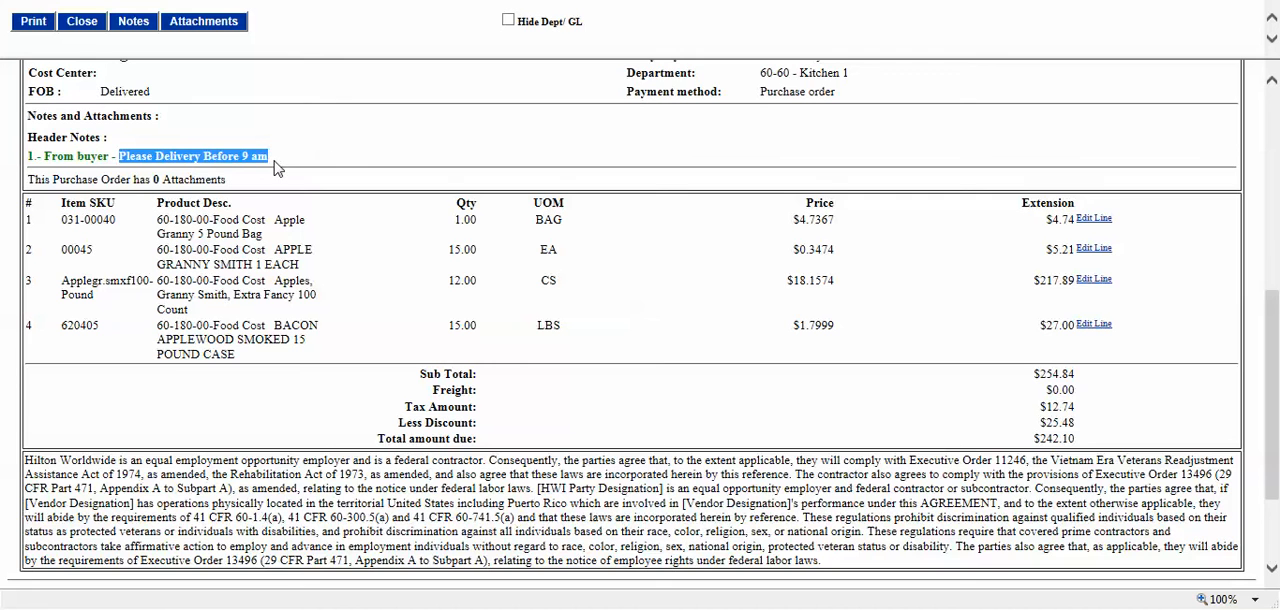
scroll(277, 169, "down", 1)
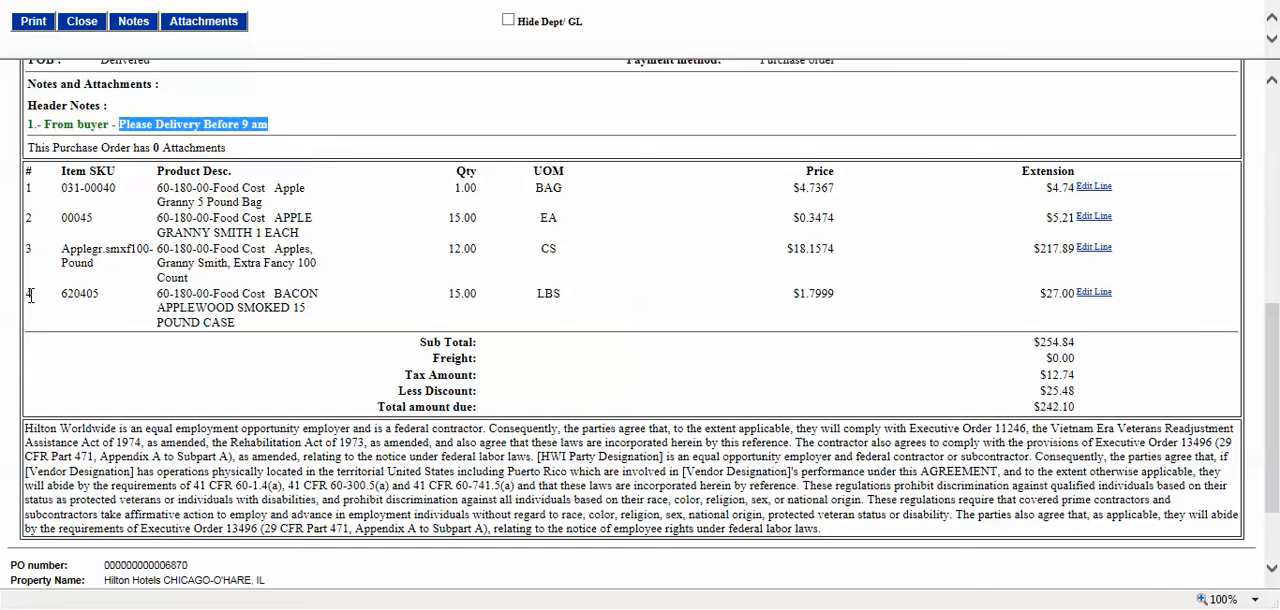
left_click_drag(62, 188, 116, 188)
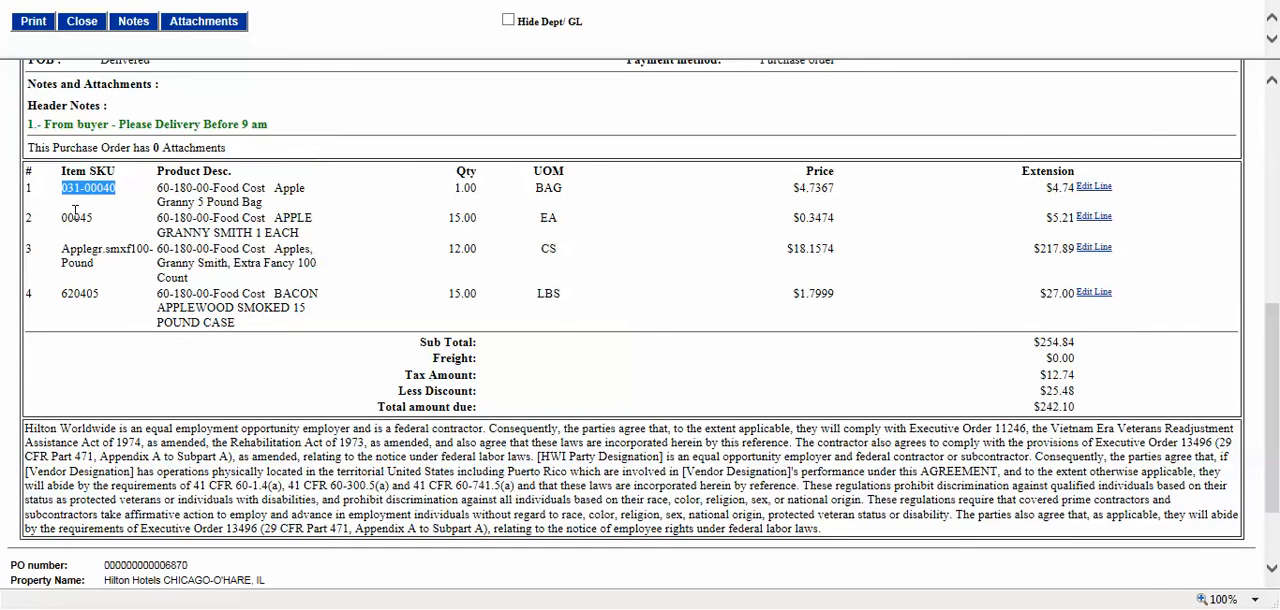
left_click(75, 210)
left_click_drag(62, 249, 105, 249)
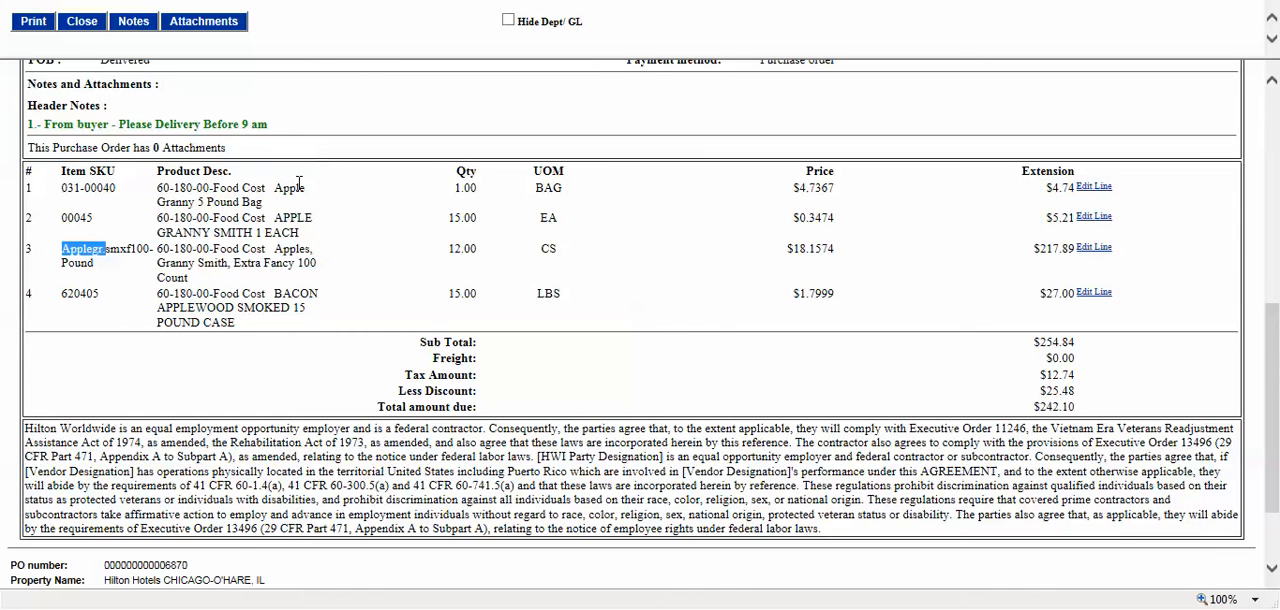
left_click_drag(157, 191, 214, 195)
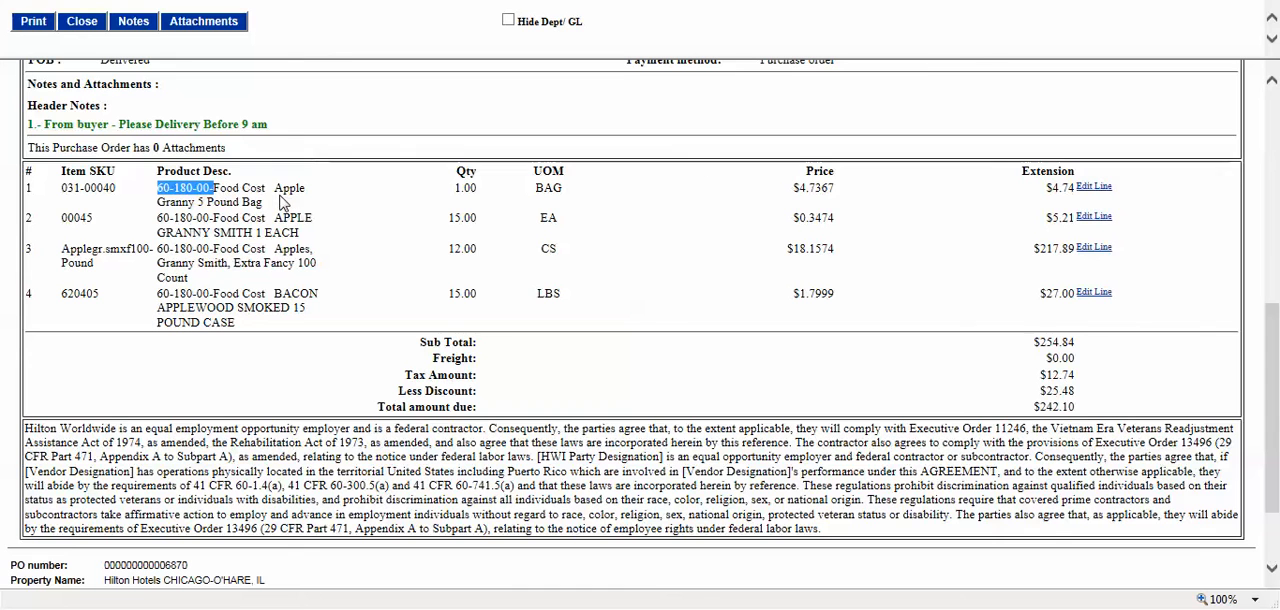
left_click_drag(276, 188, 283, 205)
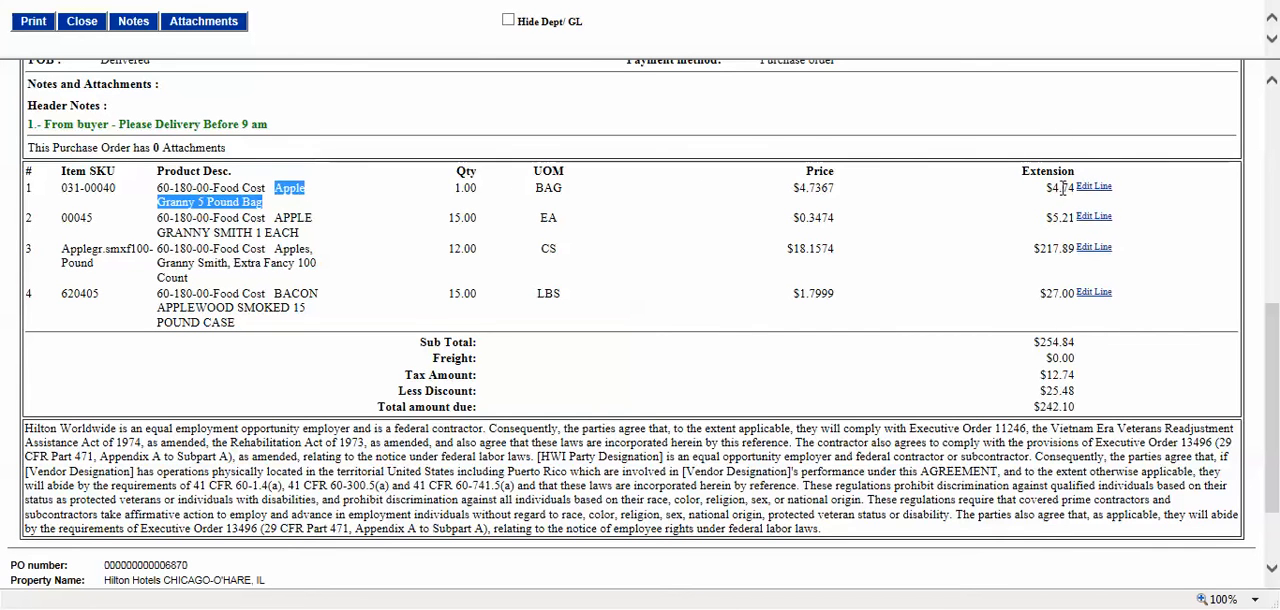
Step: Check the purchase order's subtotal and total amount due, and return to the sections above the totals
double_click(1040, 343)
left_click(1050, 355)
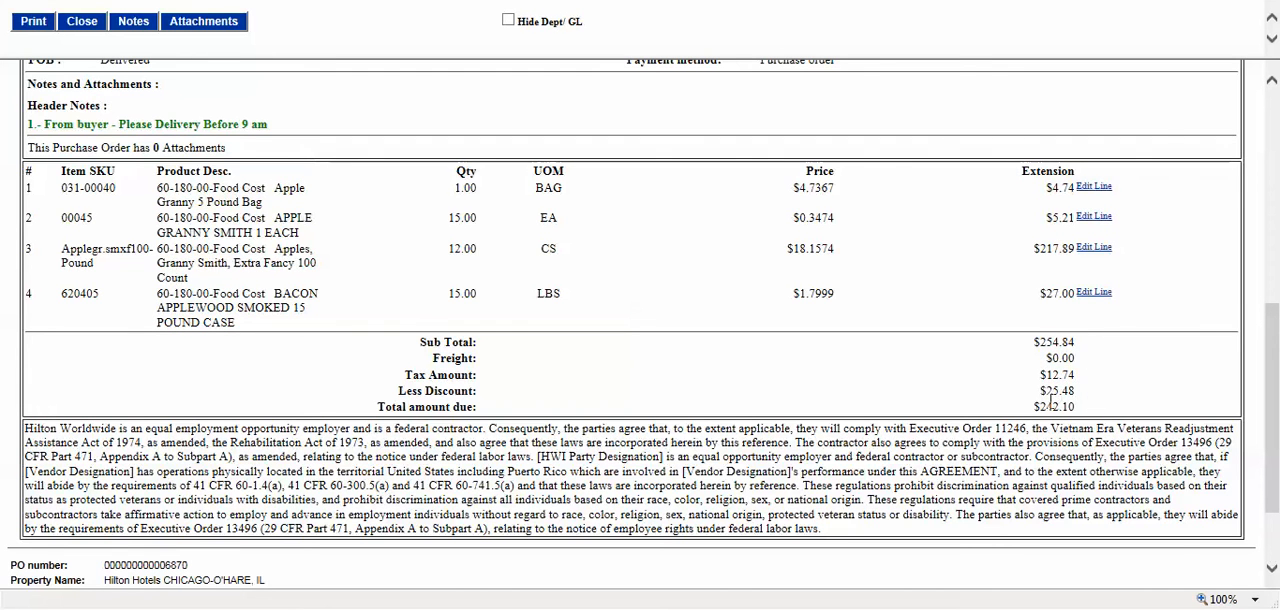
left_click_drag(1036, 403, 1080, 407)
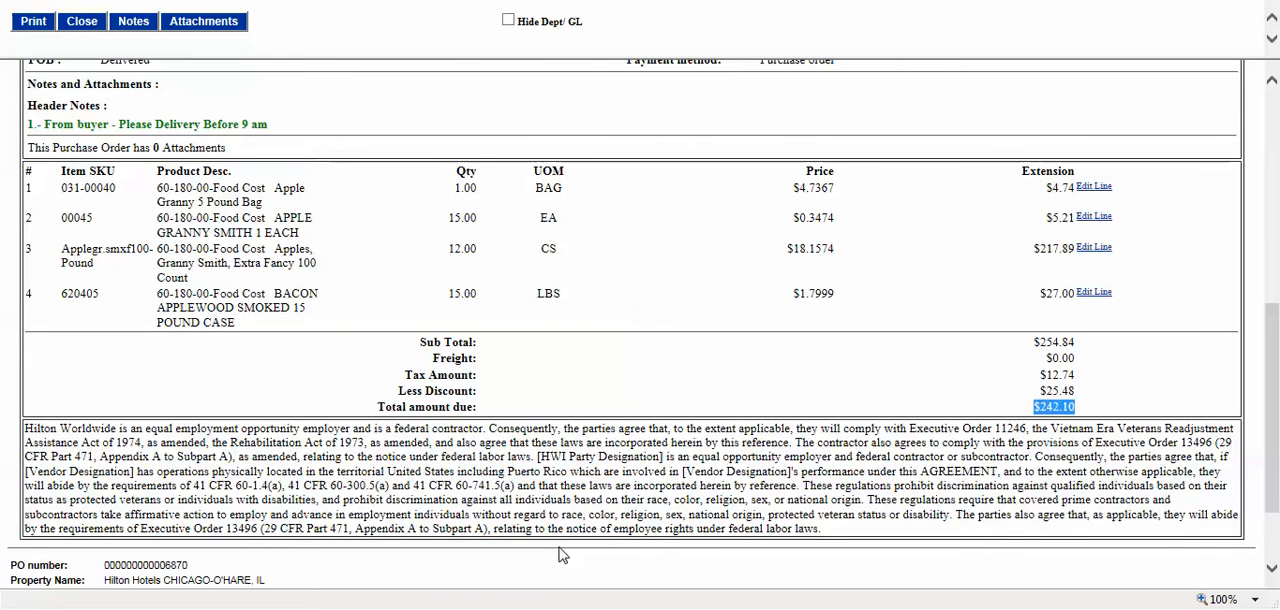
scroll(666, 480, "up", 5)
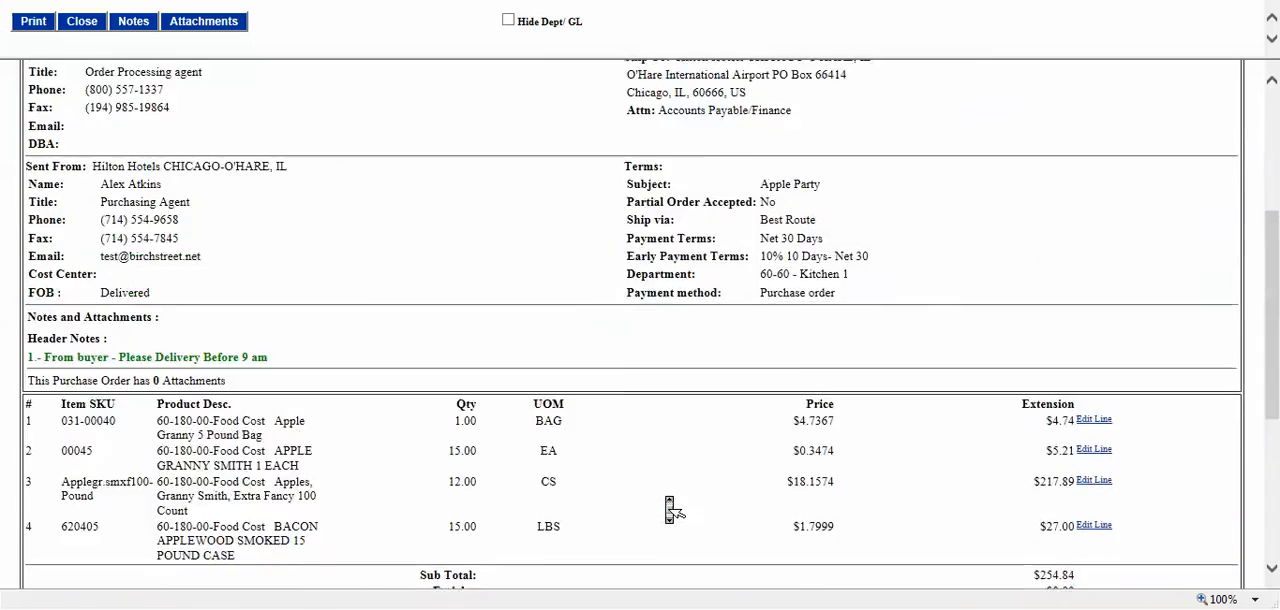
Step: Review the purchase order from its header down to the budget table's pending approval amount, and close the order view
scroll(666, 497, "up", 1)
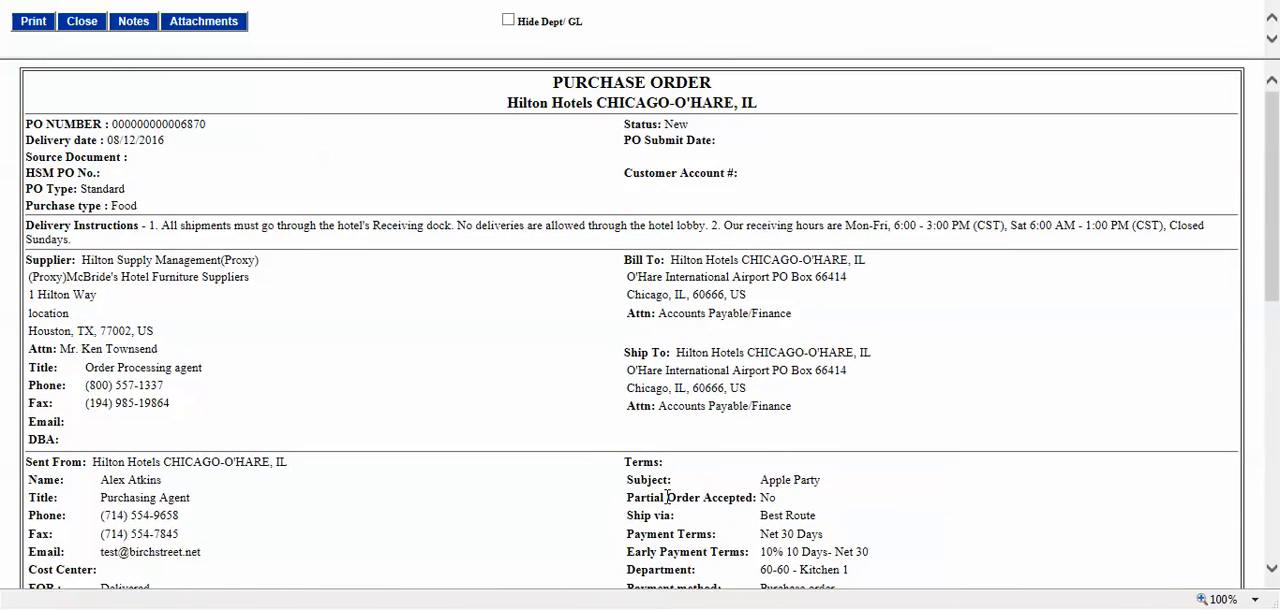
scroll(667, 497, "down", 6)
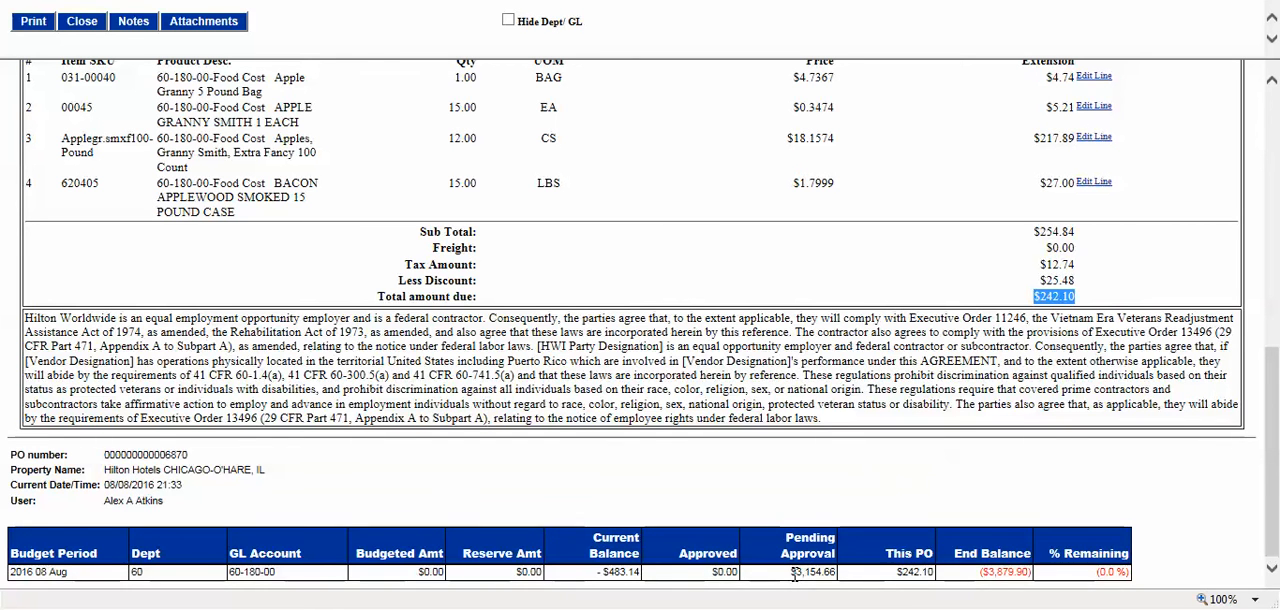
left_click_drag(792, 573, 836, 577)
left_click(839, 578)
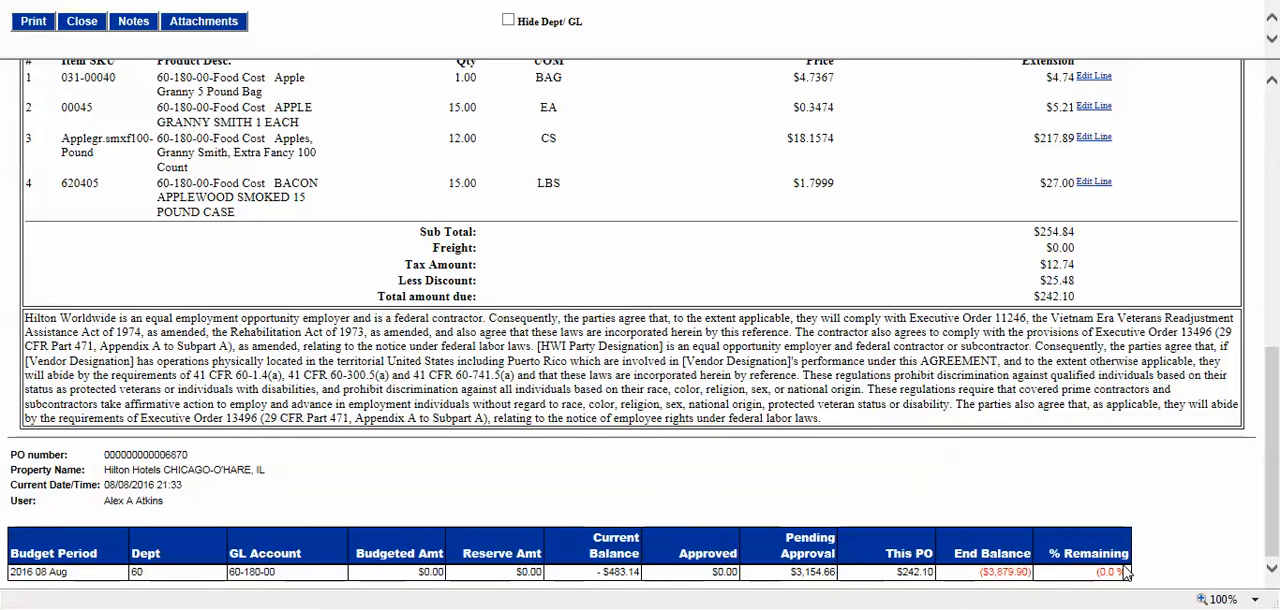
left_click(81, 22)
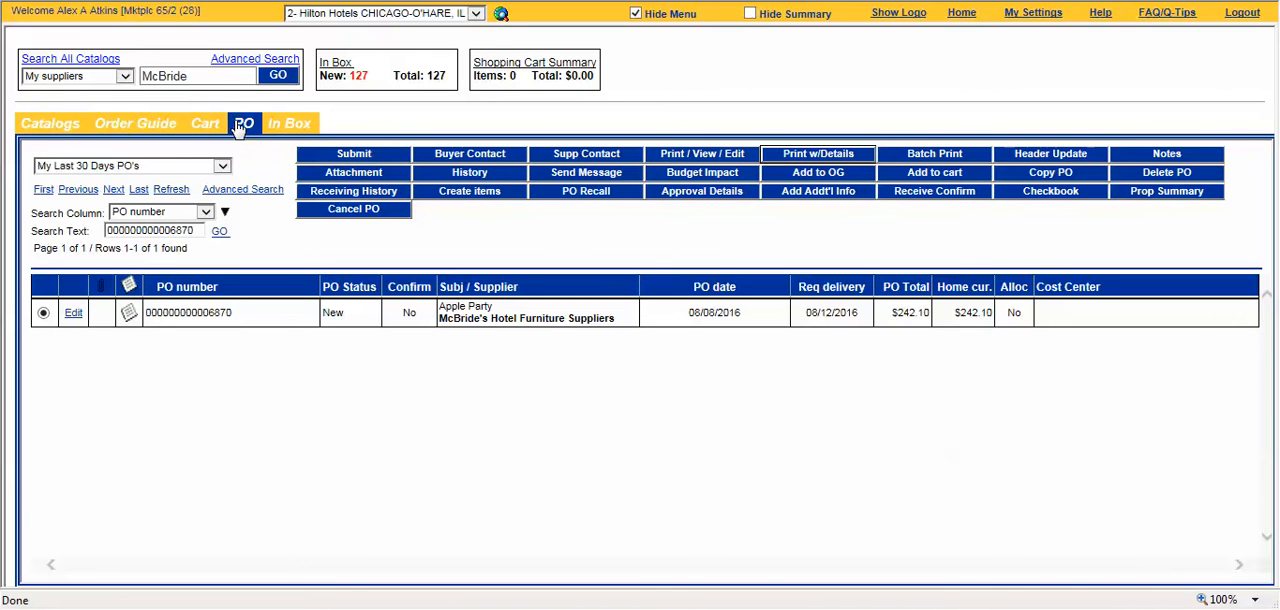
Step: Submit the Apple Party purchase order, reload its list entry and check its PO status
left_click(369, 158)
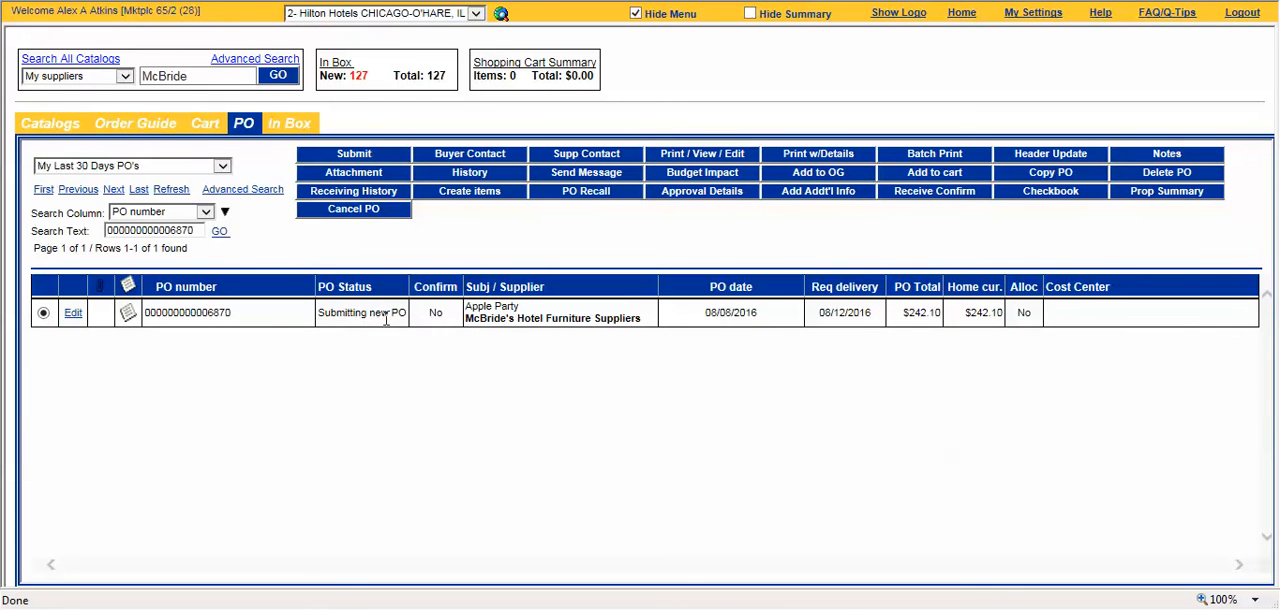
left_click_drag(330, 313, 410, 313)
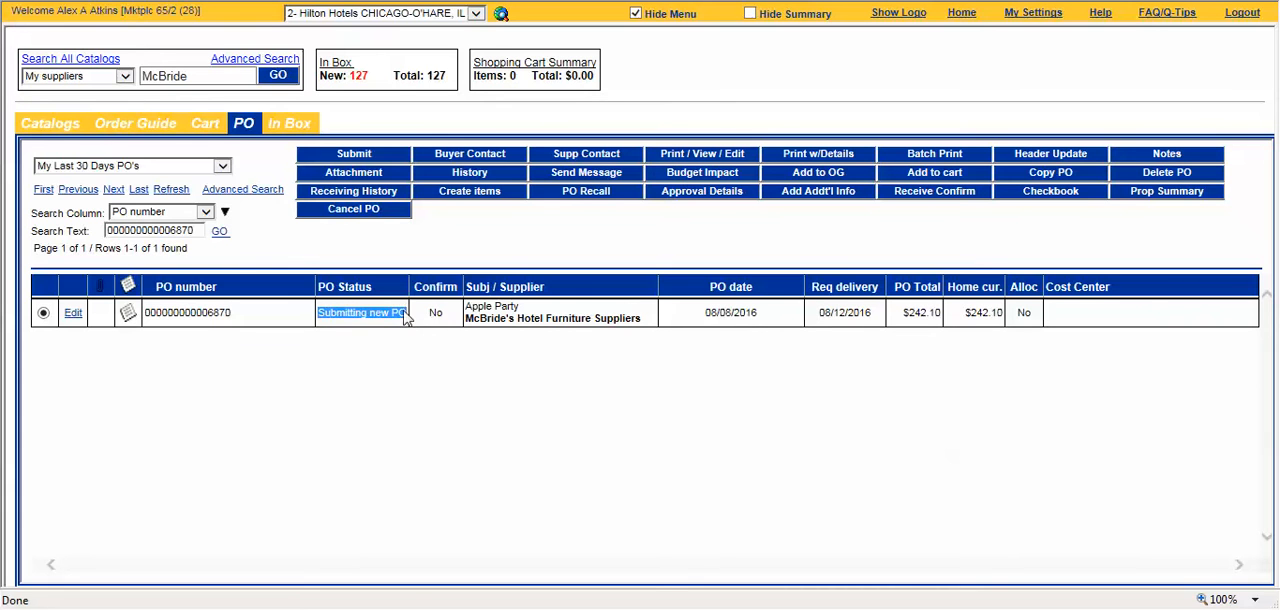
left_click(374, 354)
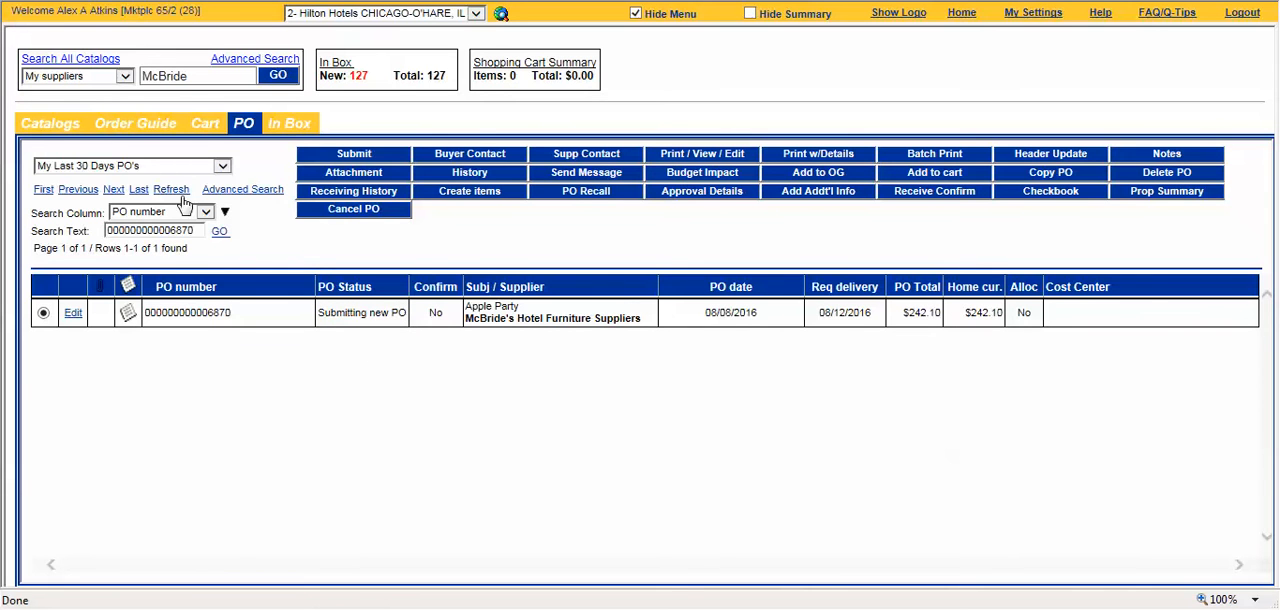
left_click(220, 233)
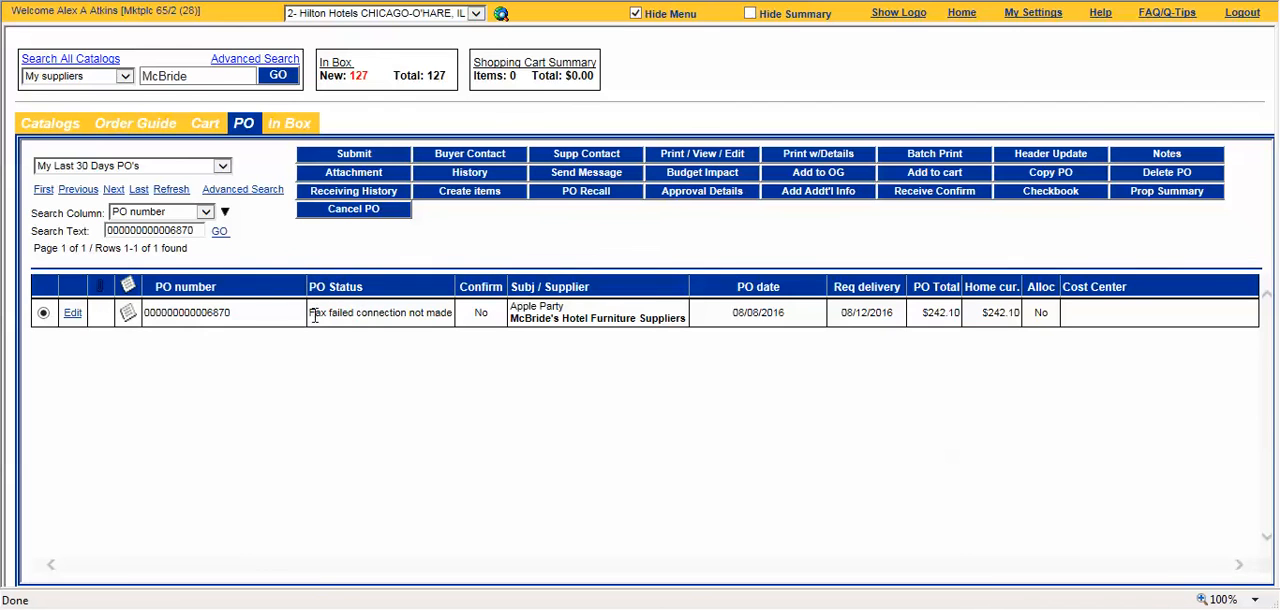
left_click_drag(316, 318, 447, 325)
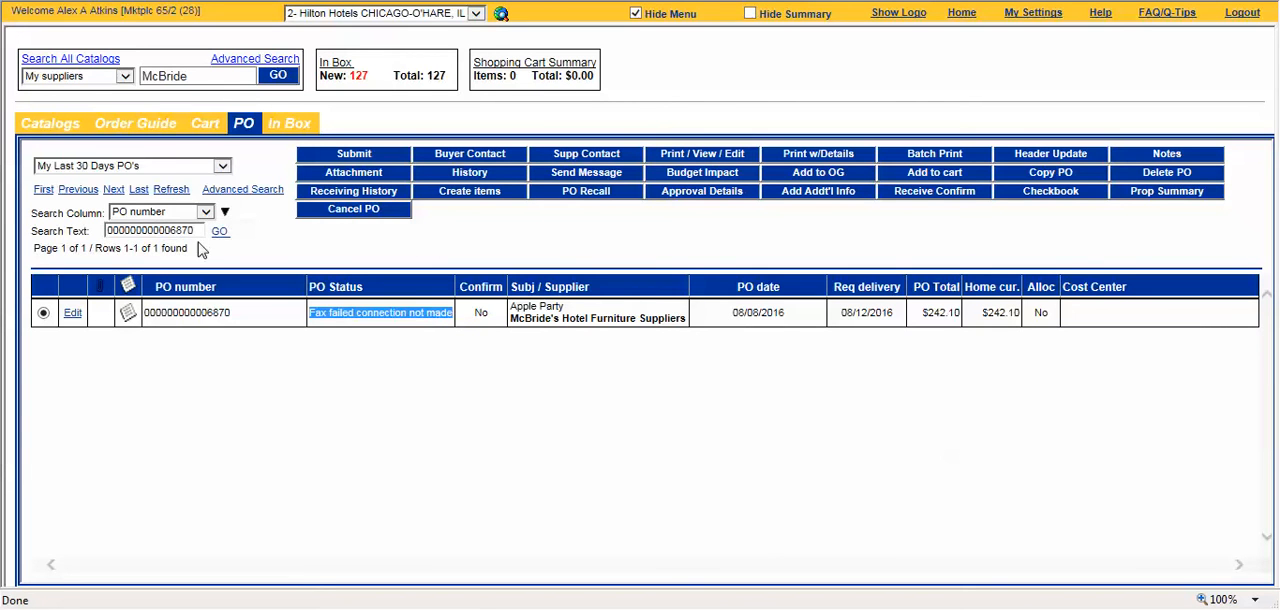
Step: Clear the PO number search text and list all purchase orders of the last 30 days
left_click_drag(201, 231, 103, 229)
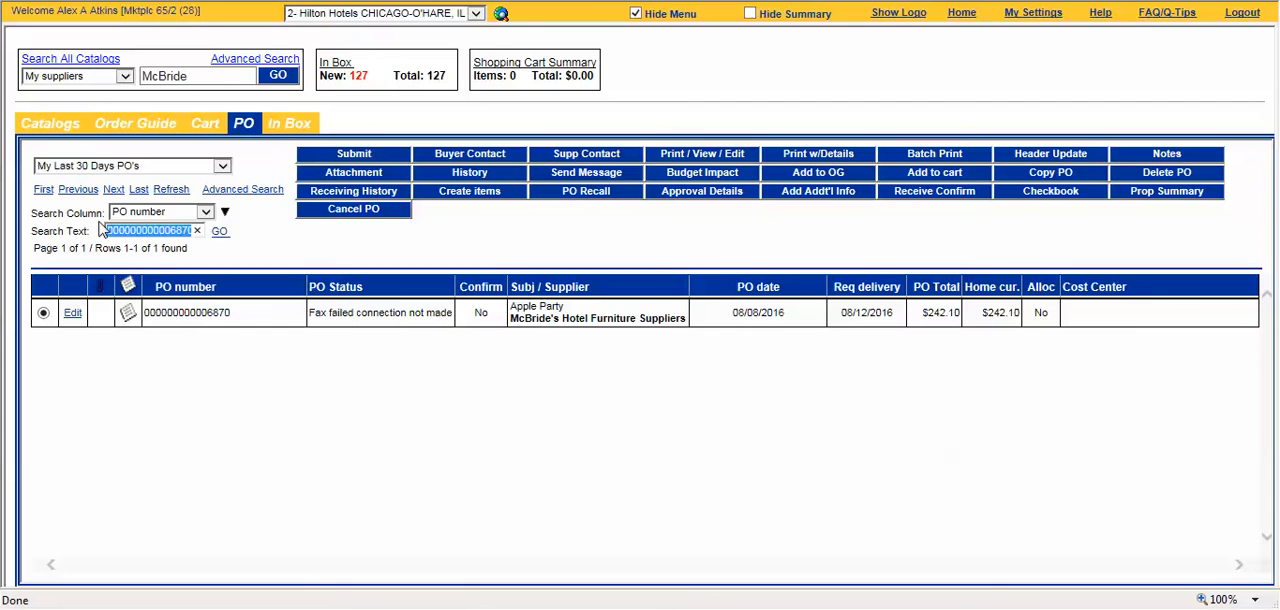
key("BackSpace")
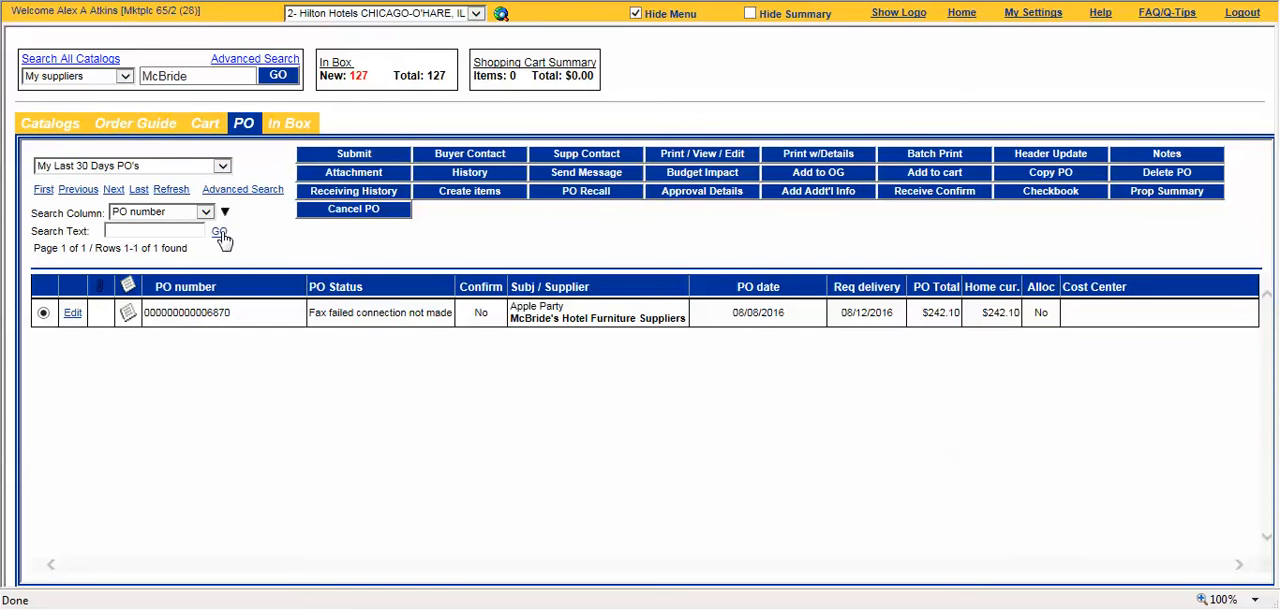
left_click(220, 232)
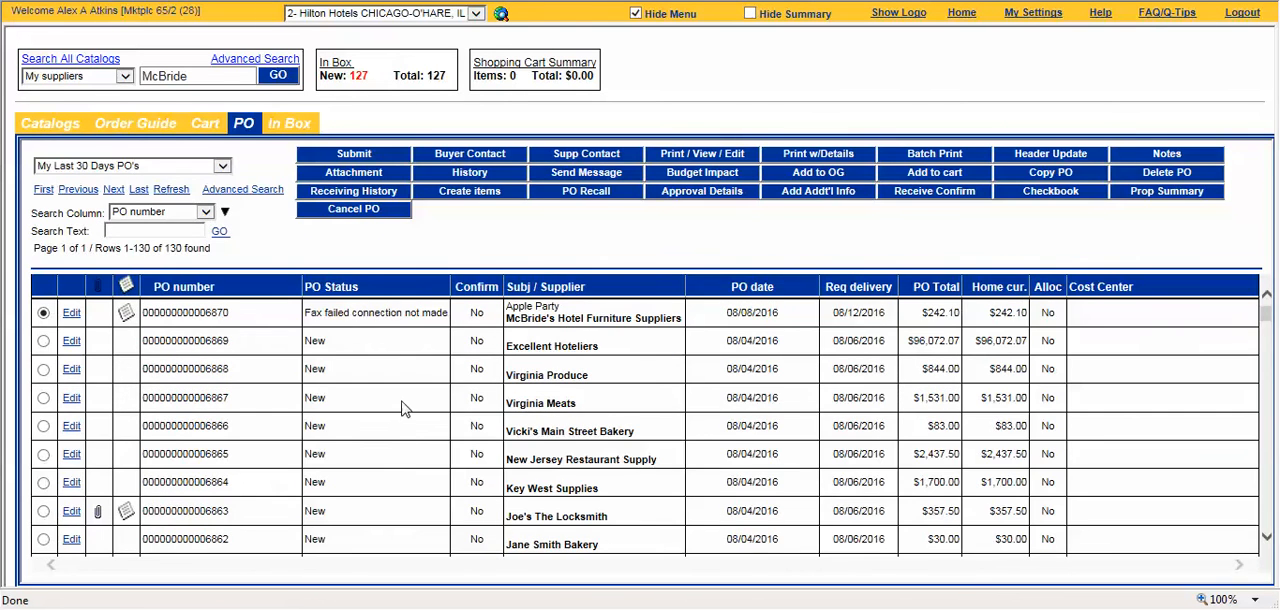
Step: Examine the different PO statuses in the purchase order list, from new and fax/email accepted orders to fully received ones
scroll(405, 415, "down", 1)
scroll(405, 415, "down", 2)
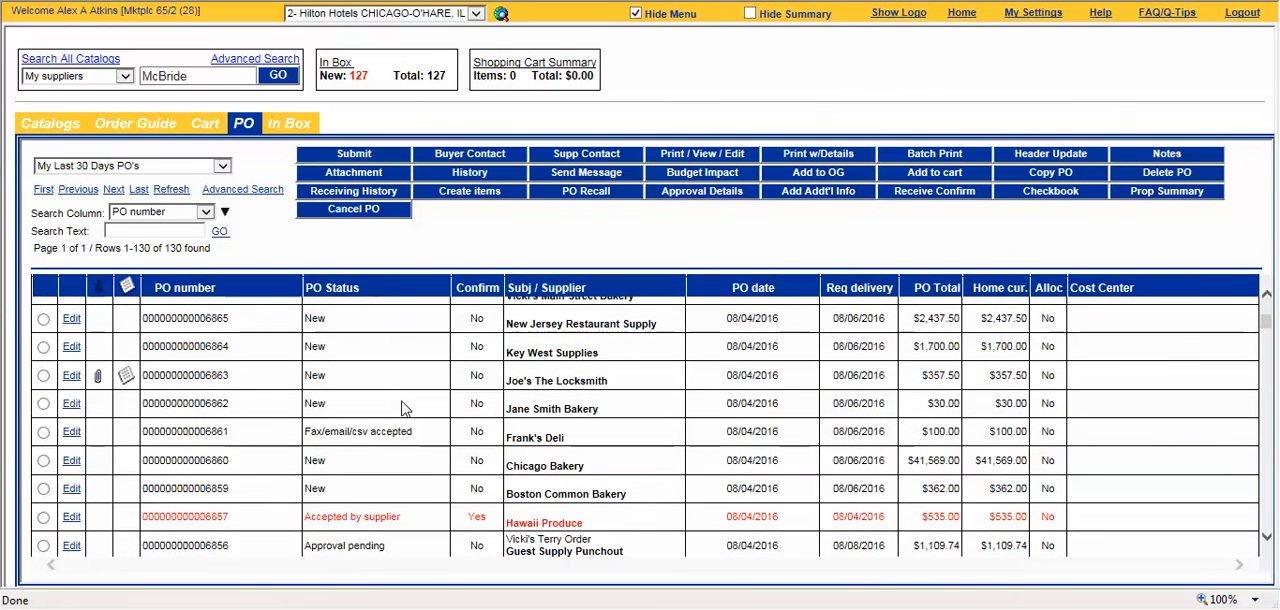
scroll(405, 415, "up", 2)
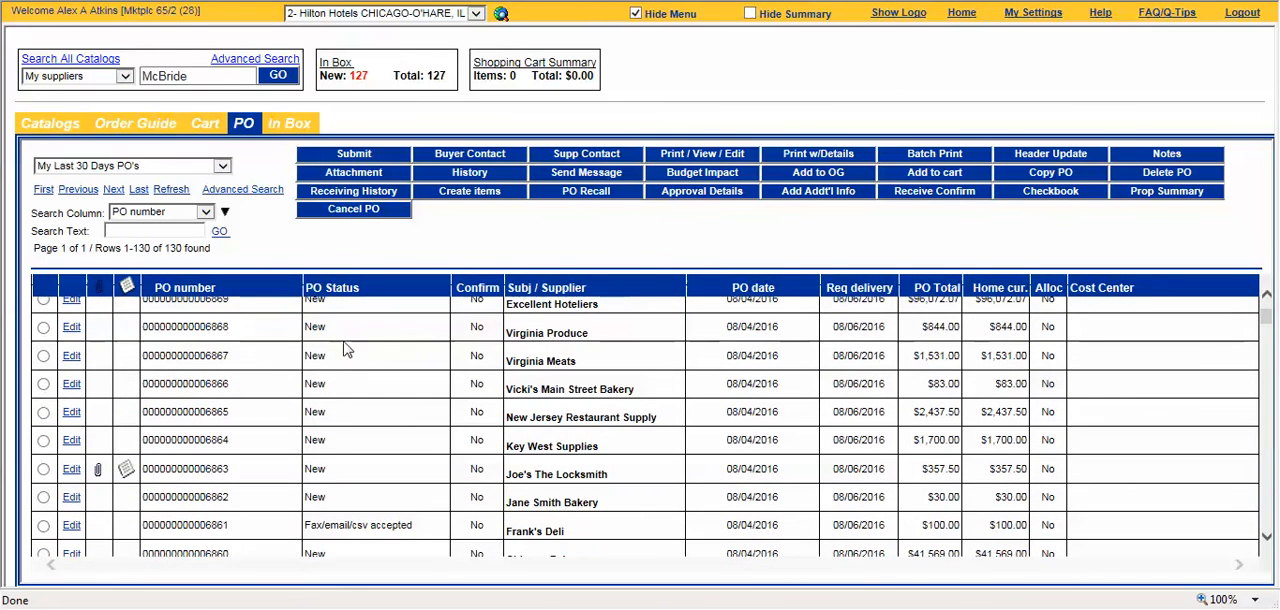
scroll(327, 500, "down", 1)
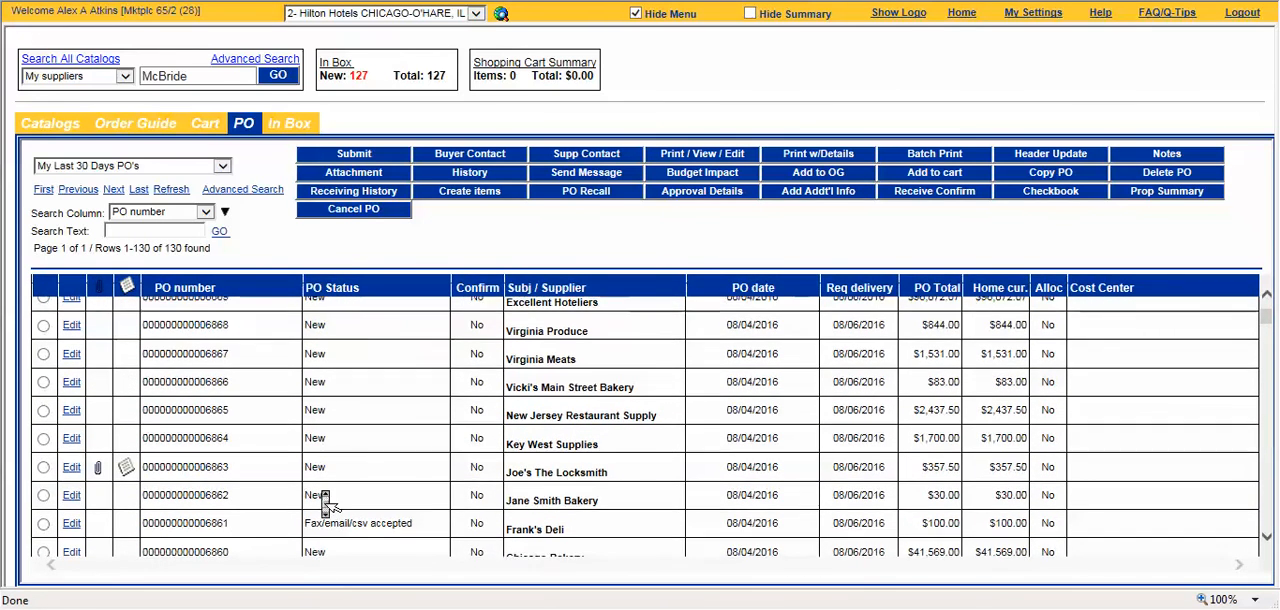
left_click_drag(304, 463, 411, 470)
scroll(418, 476, "down", 3)
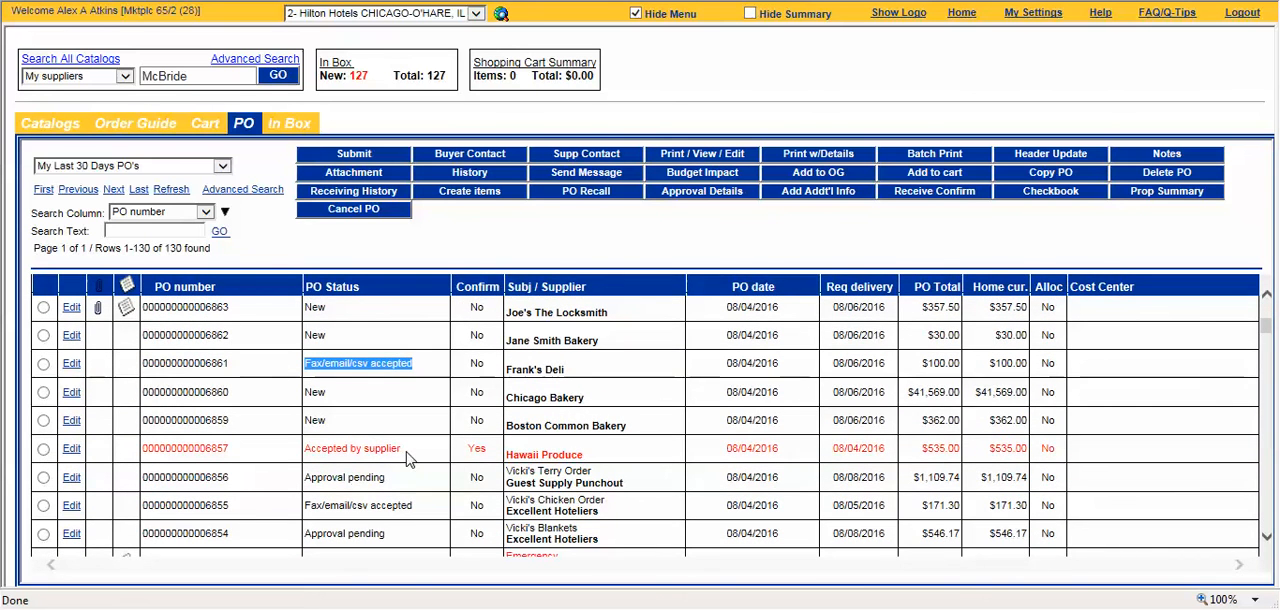
scroll(412, 505, "down", 3)
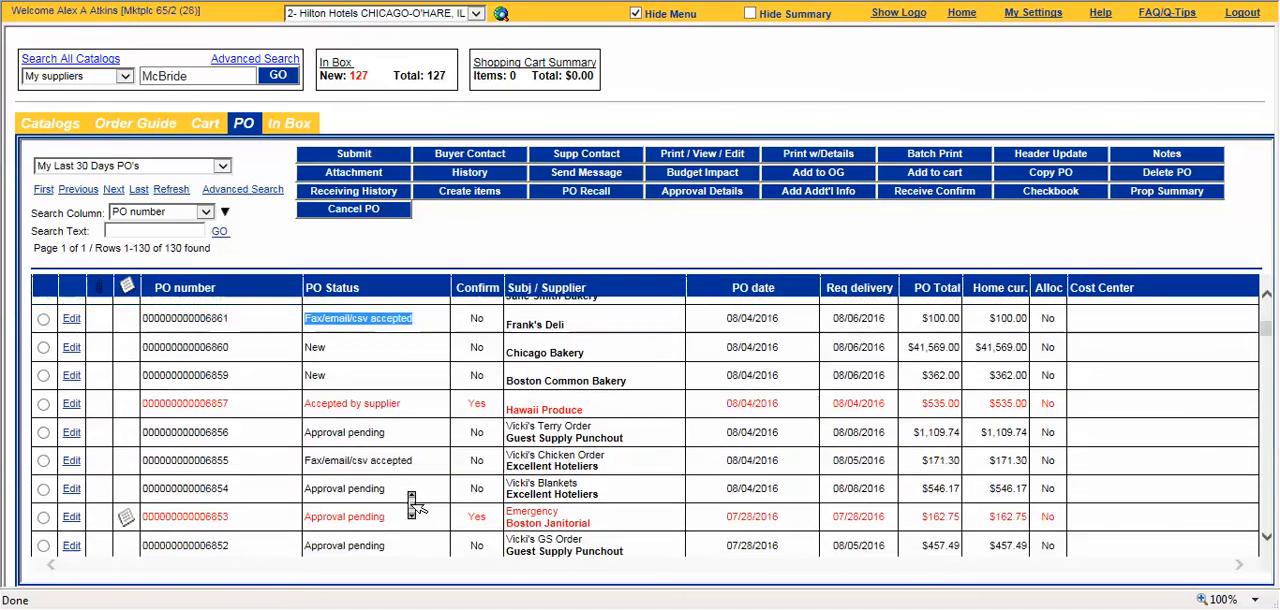
scroll(412, 505, "down", 3)
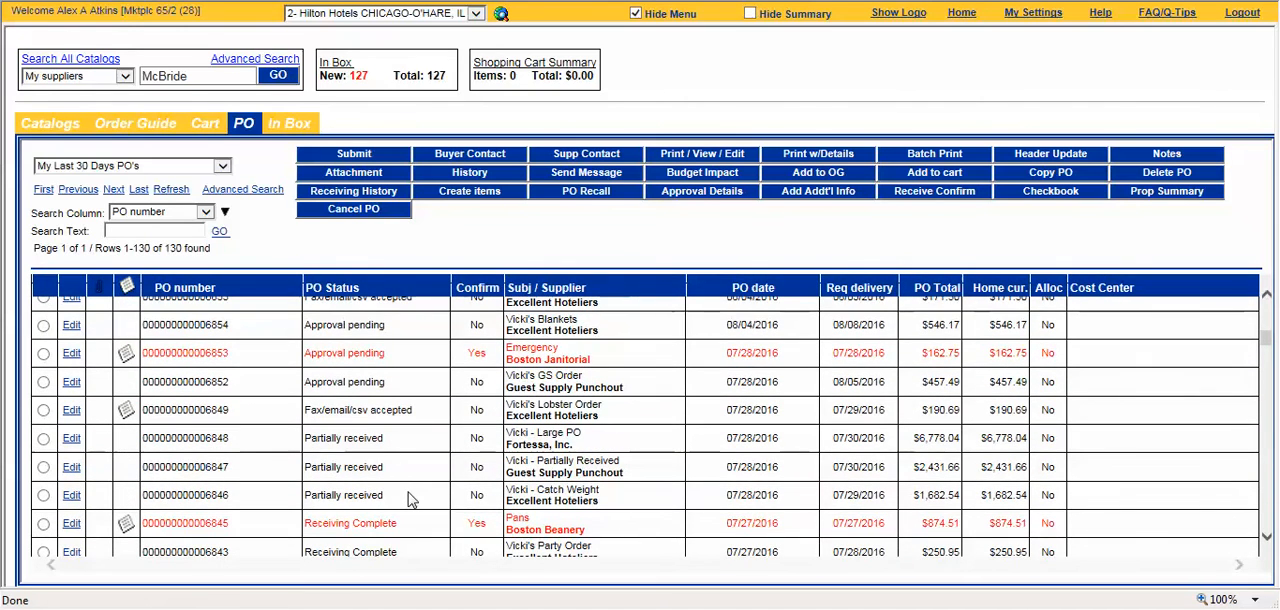
left_click_drag(305, 523, 400, 525)
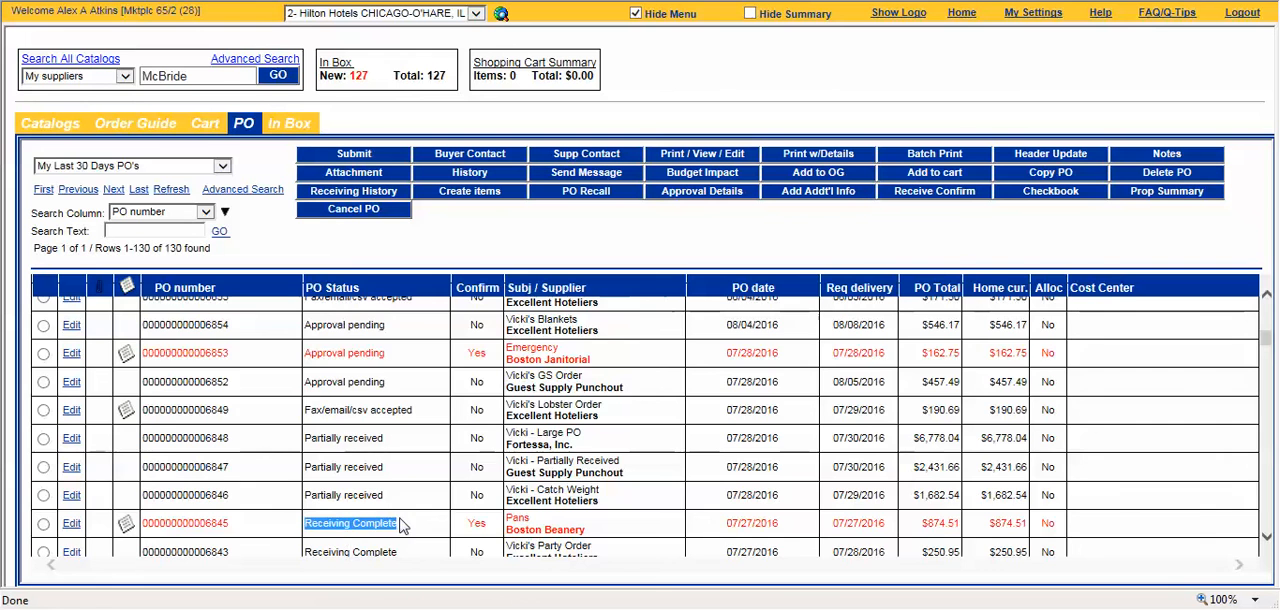
scroll(400, 525, "up", 10)
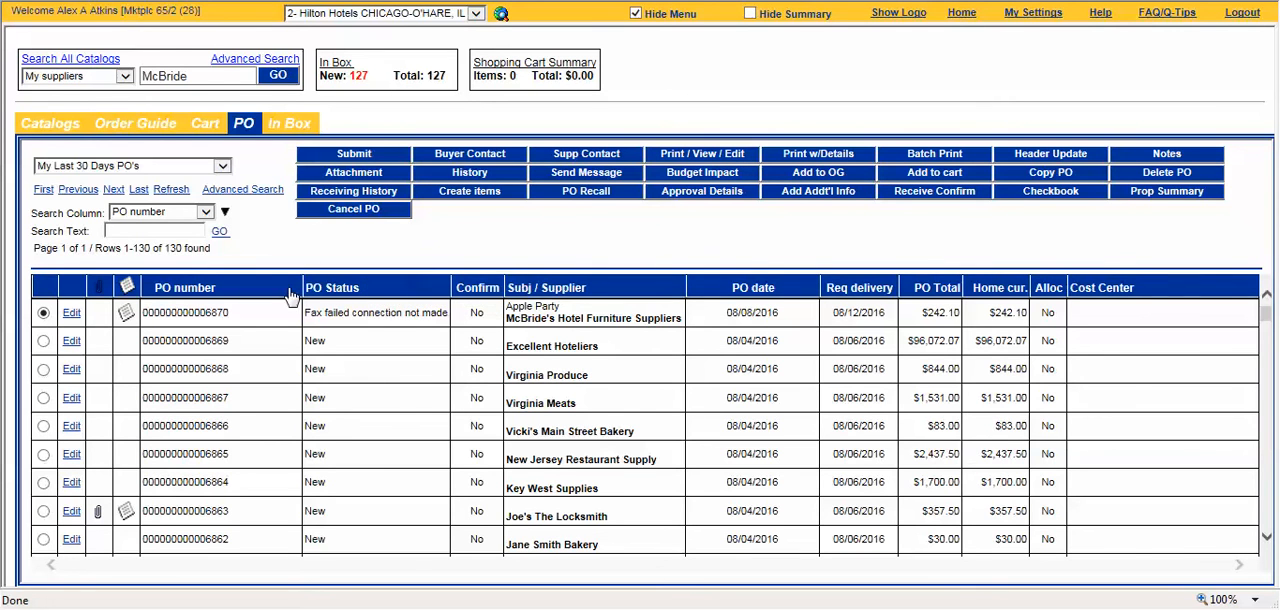
Step: Open the "*Breafast Restaurant" order guide and check which suppliers its items come from
left_click(156, 131)
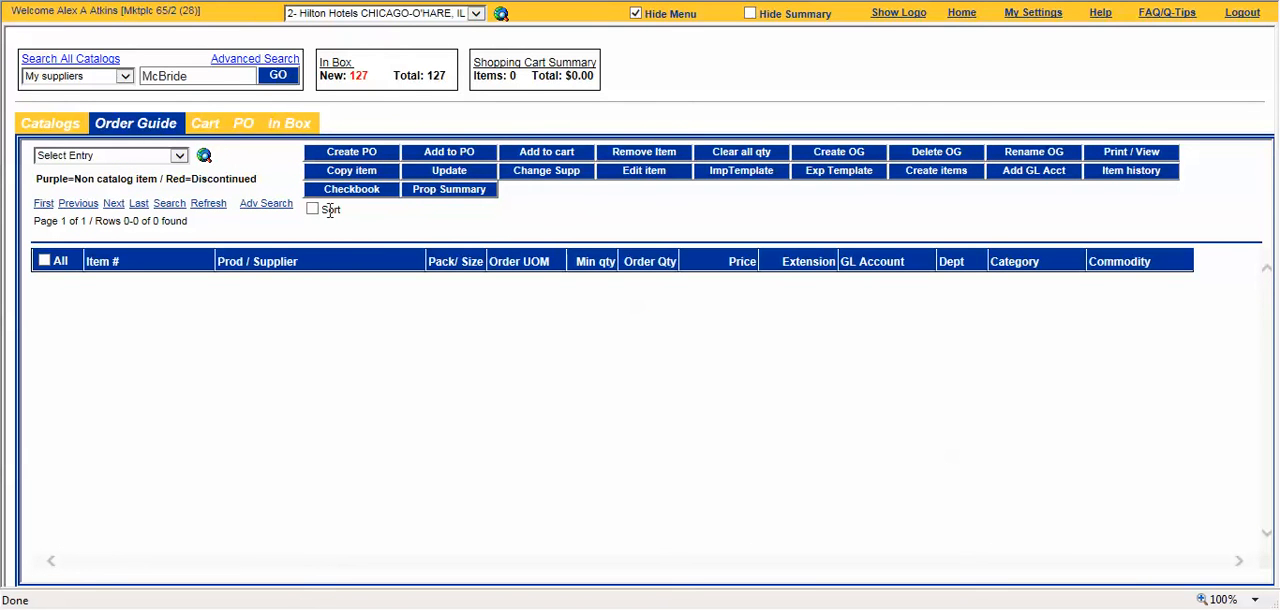
left_click(179, 157)
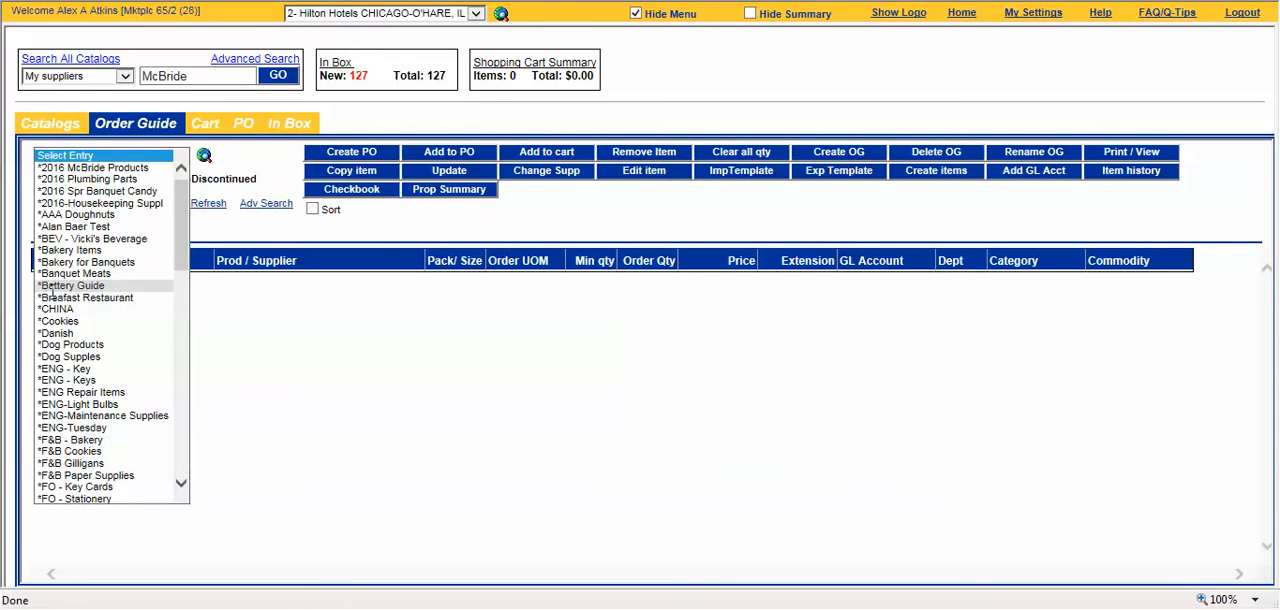
left_click(119, 297)
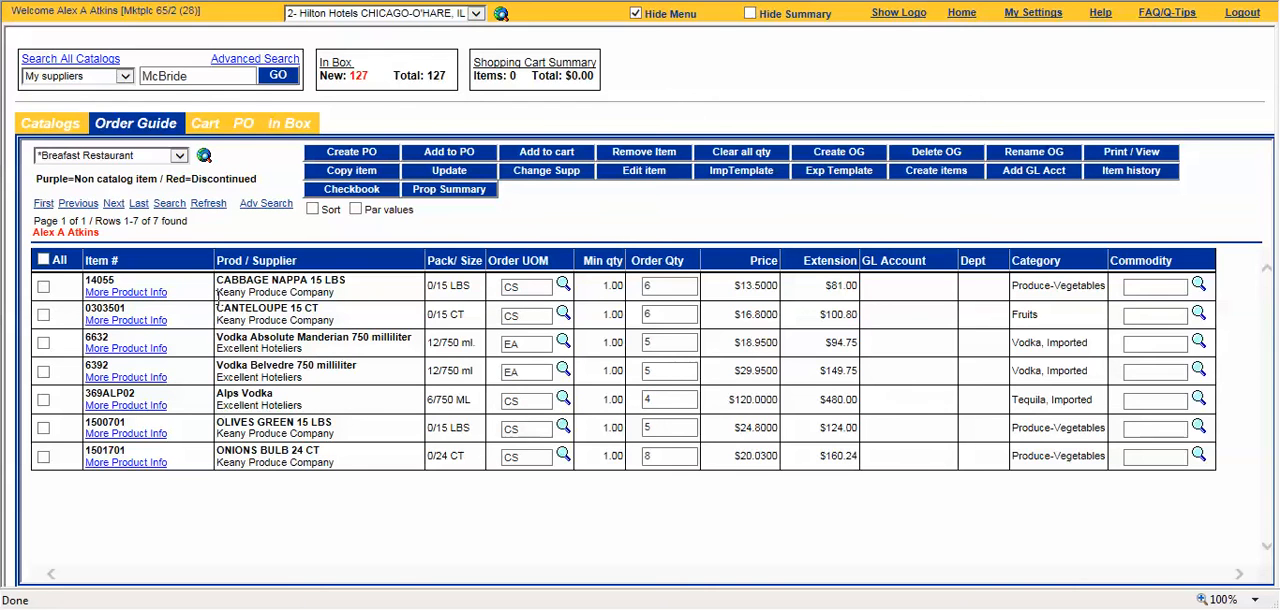
left_click_drag(217, 292, 328, 292)
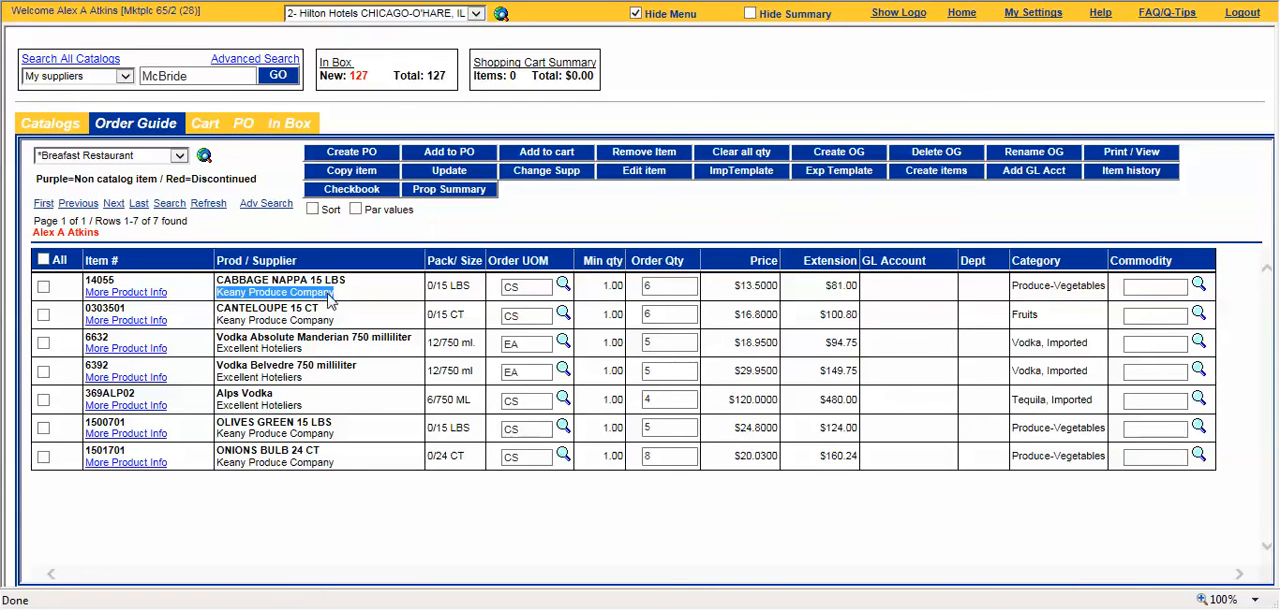
left_click_drag(217, 377, 302, 377)
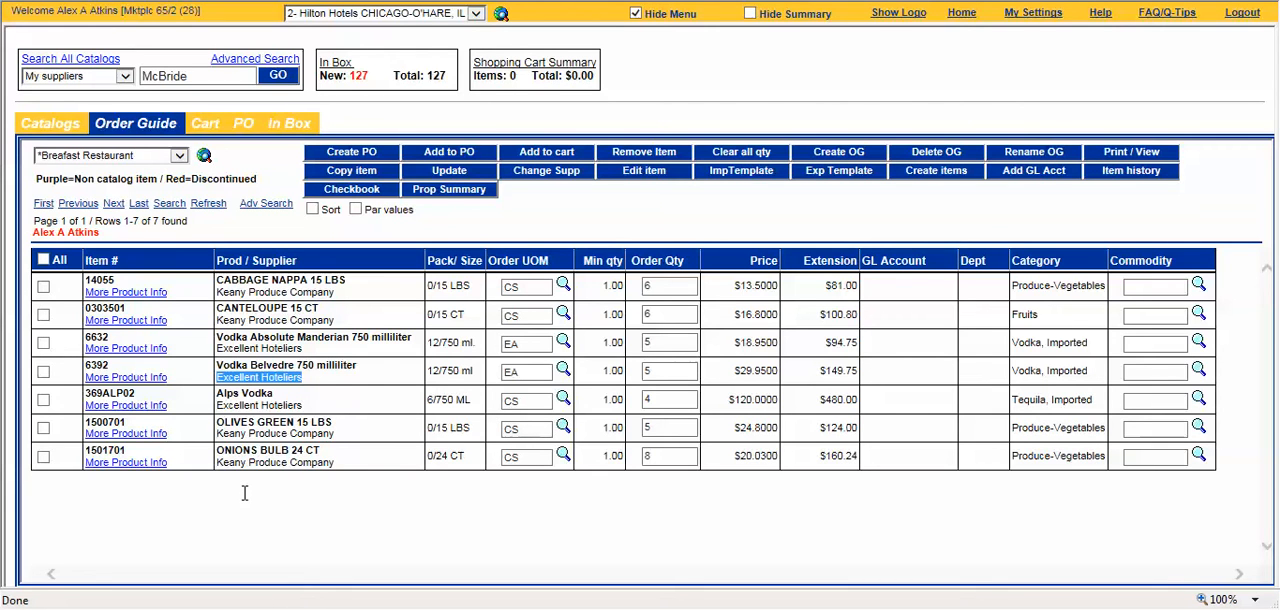
left_click(298, 482)
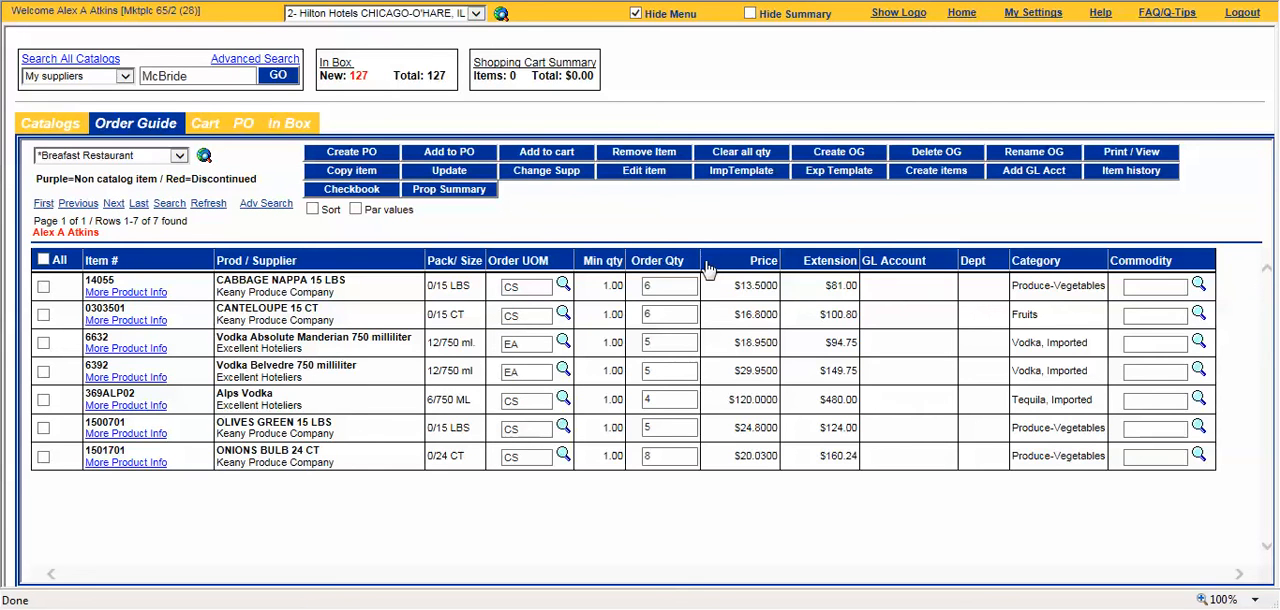
Step: Set the order quantities to 1 for cabbage, 2 for canteloupe, 2 for Alps Vodka, 1 for green olives and 2 for bulb onions
double_click(668, 286)
double_click(641, 314)
type("2")
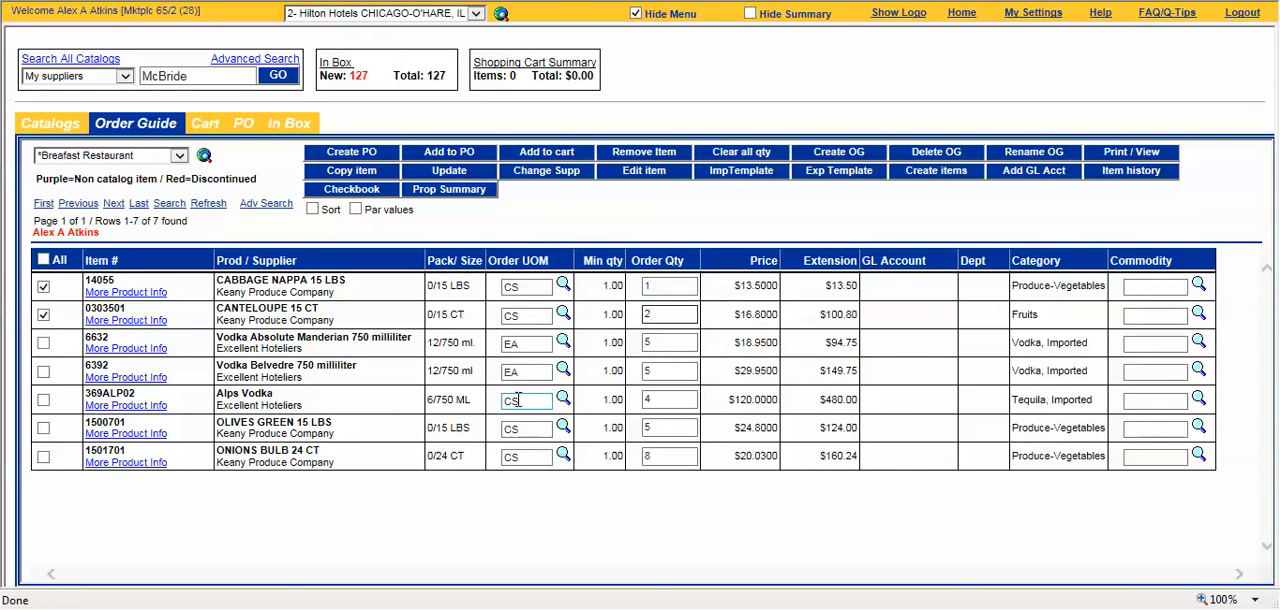
left_click(666, 396)
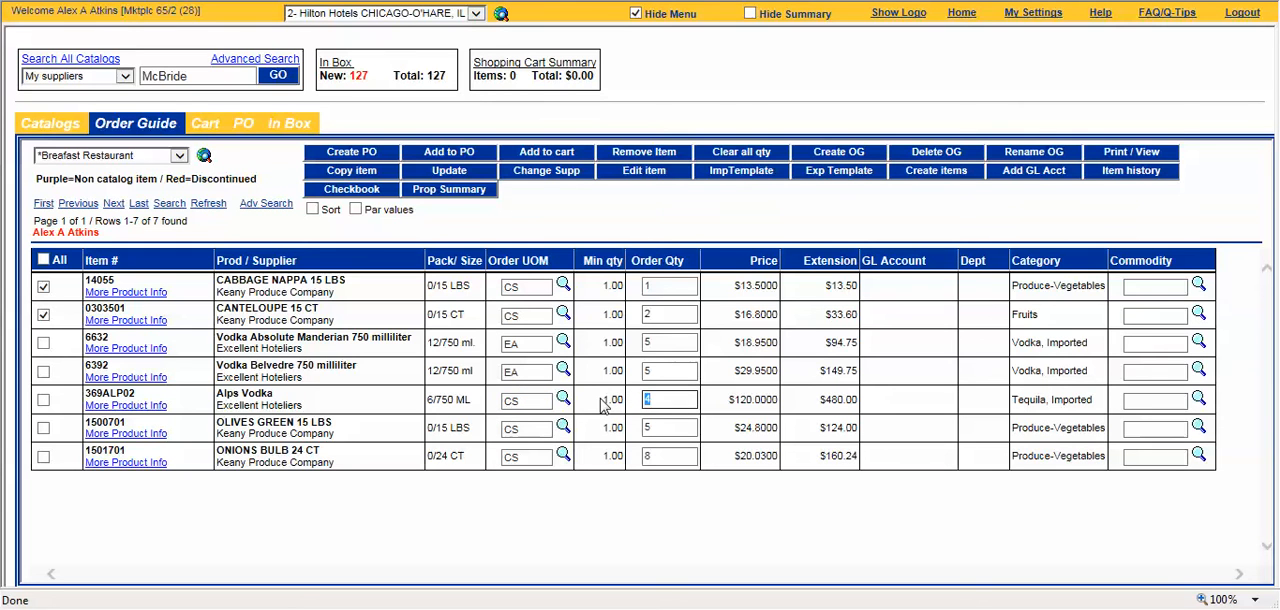
type("2")
key("Tab")
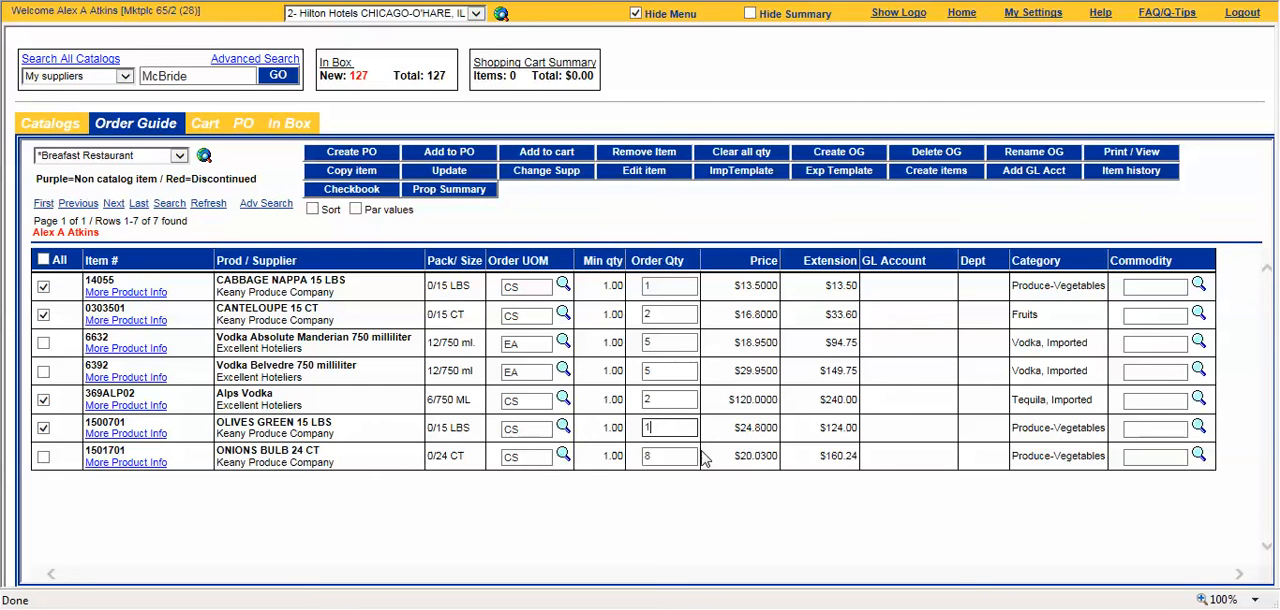
key("Tab")
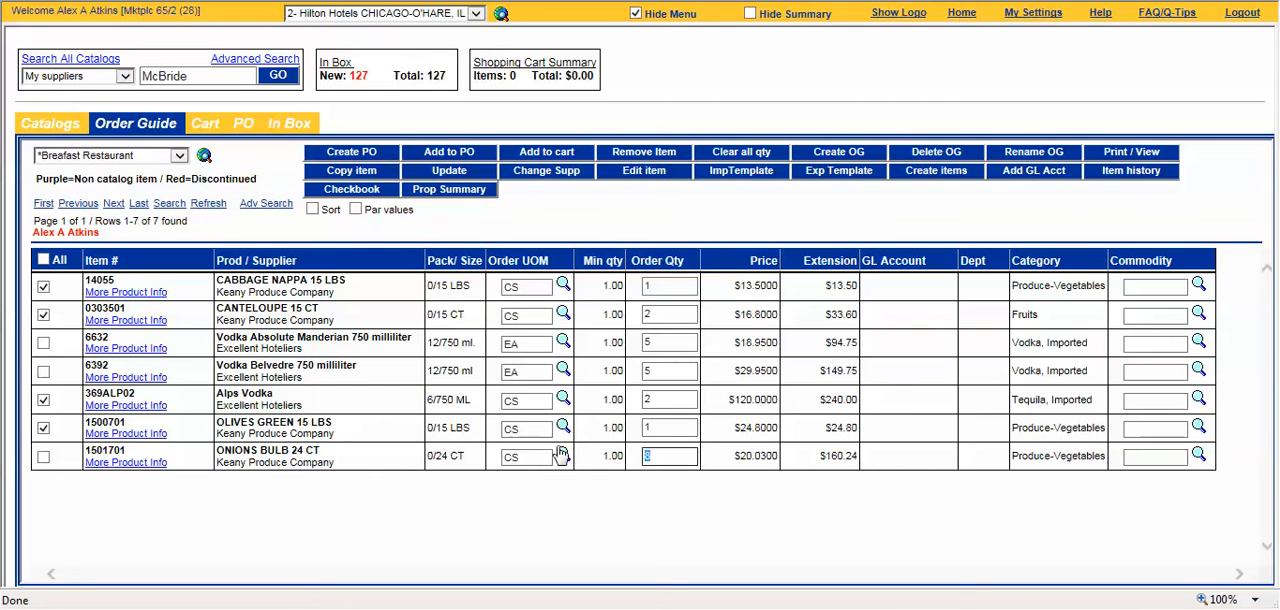
left_click(553, 505)
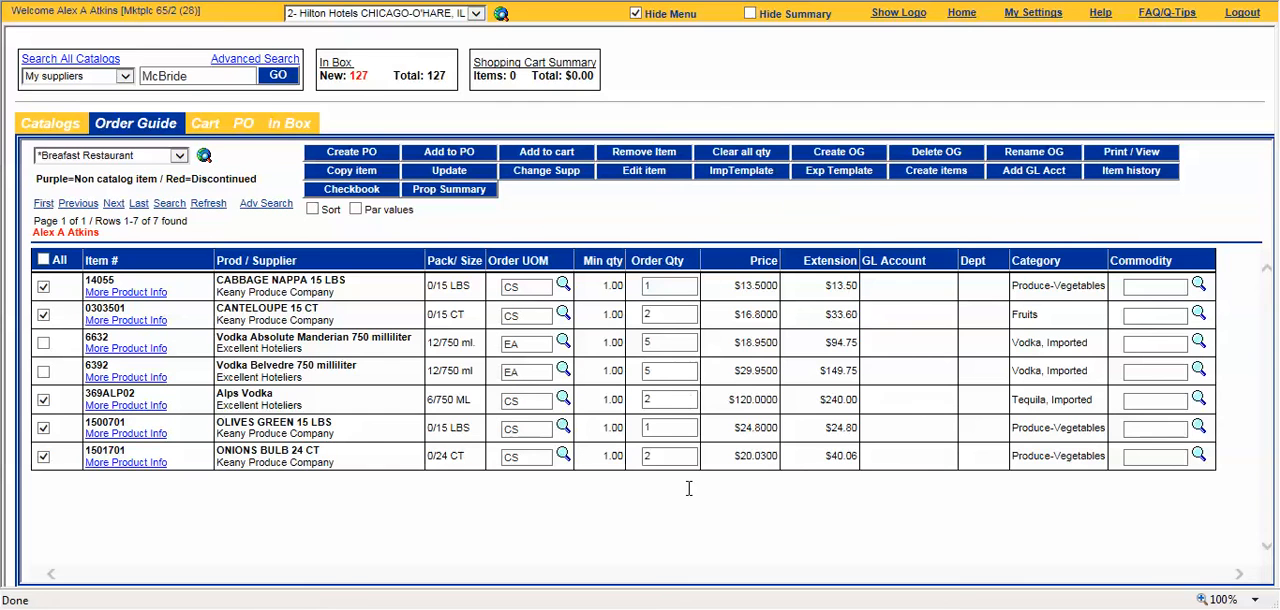
Step: Start a purchase order from the selected order guide items and enter the subject "Breakfast Restaurant"
left_click(366, 158)
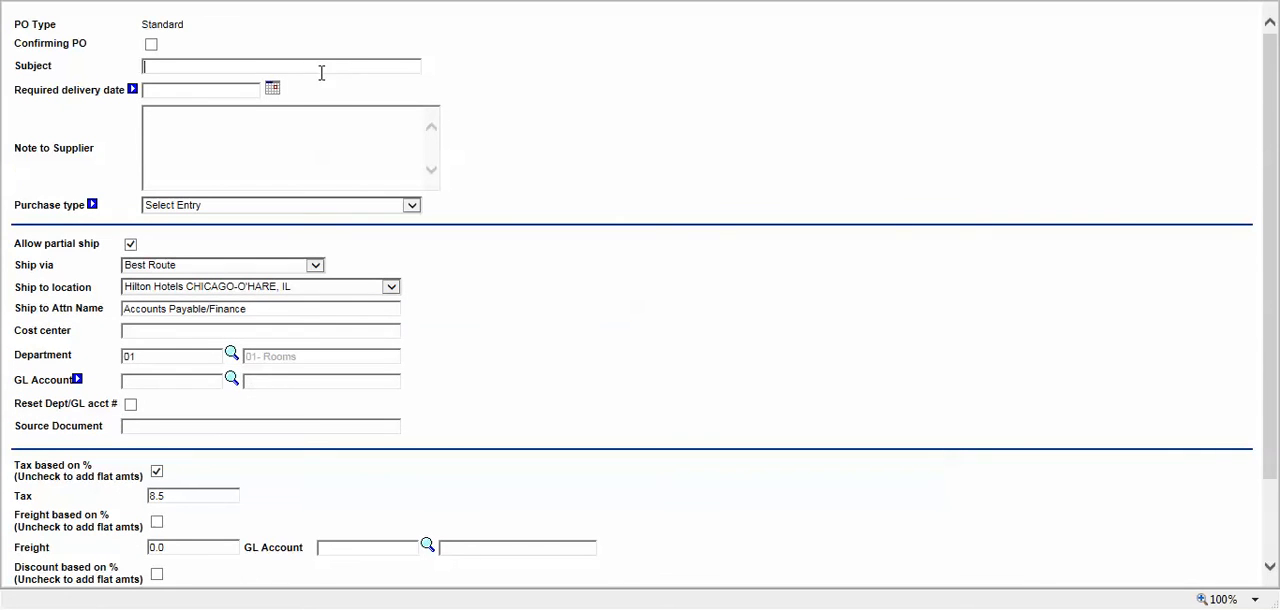
left_click(316, 65)
type("Breakfast Restaurant")
key("Tab")
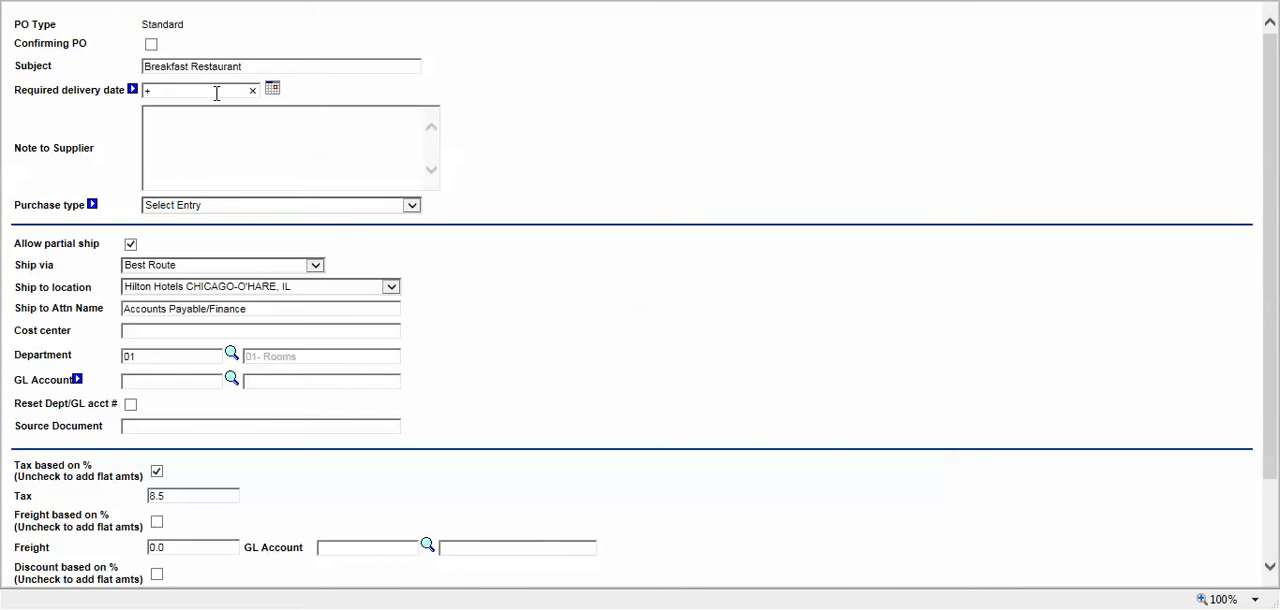
Step: Set the required delivery date to 08/10/2016
left_click(473, 124)
left_click_drag(209, 93, 128, 95)
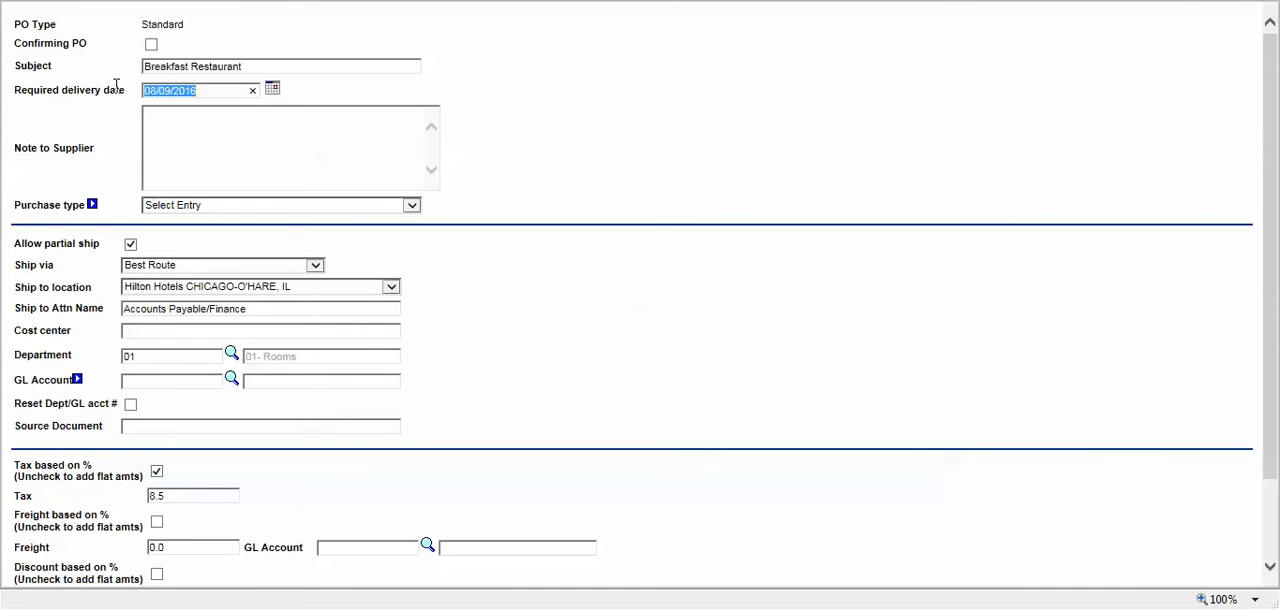
type("+2")
key("Tab")
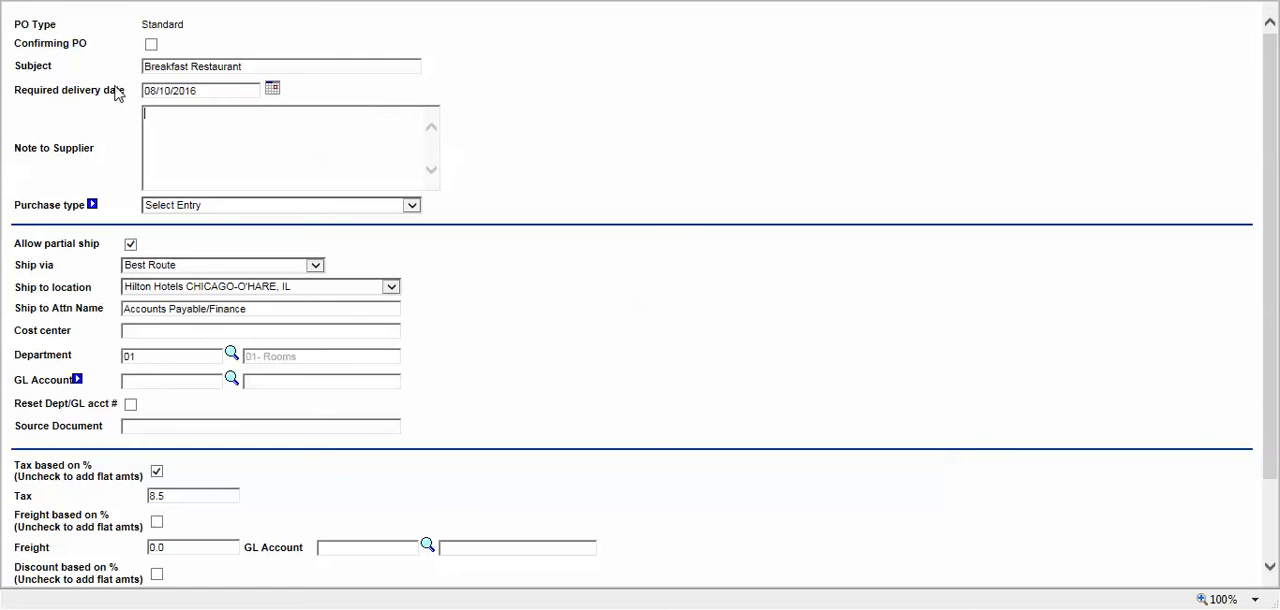
Step: Set the required delivery date to 08/09/2016, one day ahead, and choose Food as the purchase type
left_click_drag(197, 91, 100, 92)
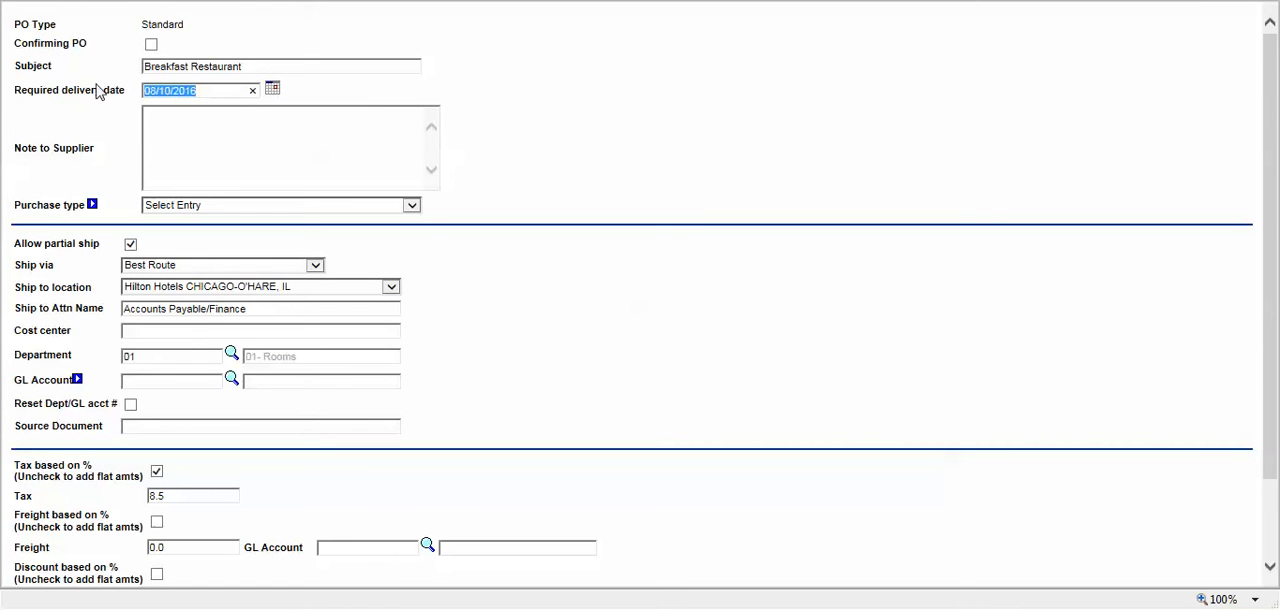
type("+1")
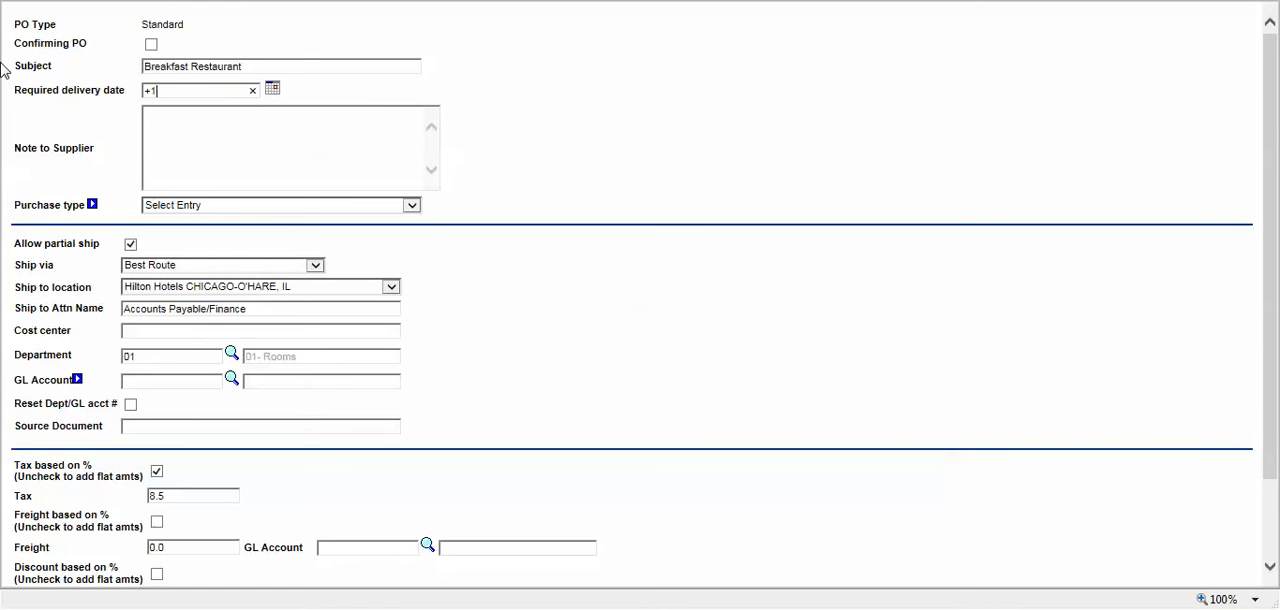
key("Tab")
key("Tab")
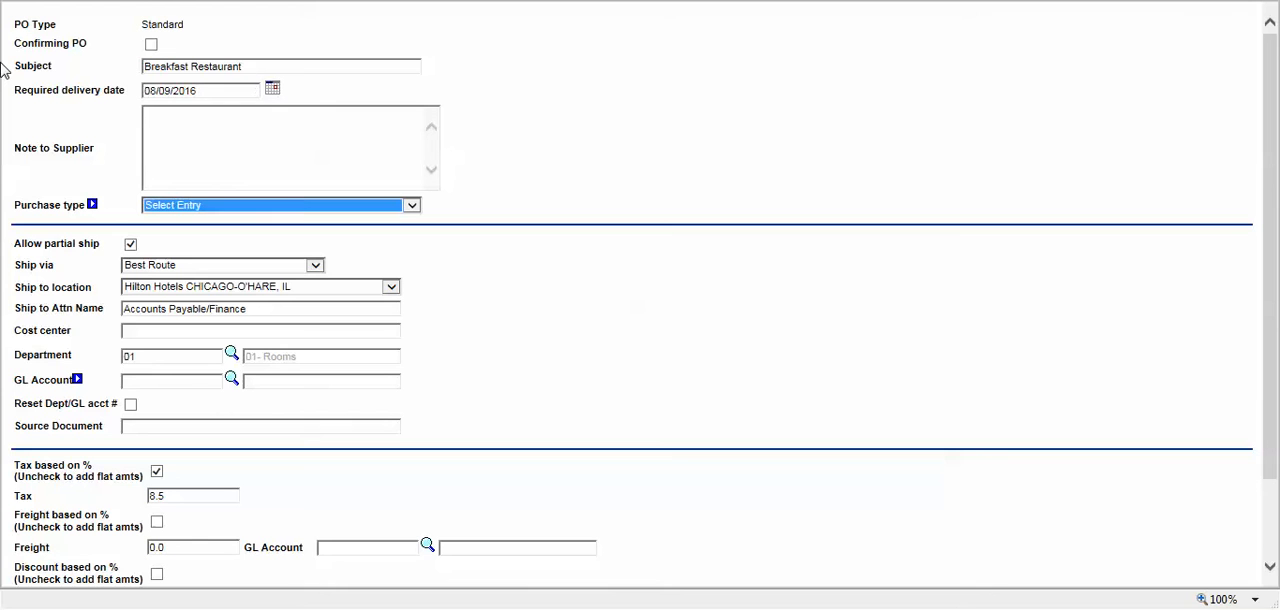
left_click(325, 212)
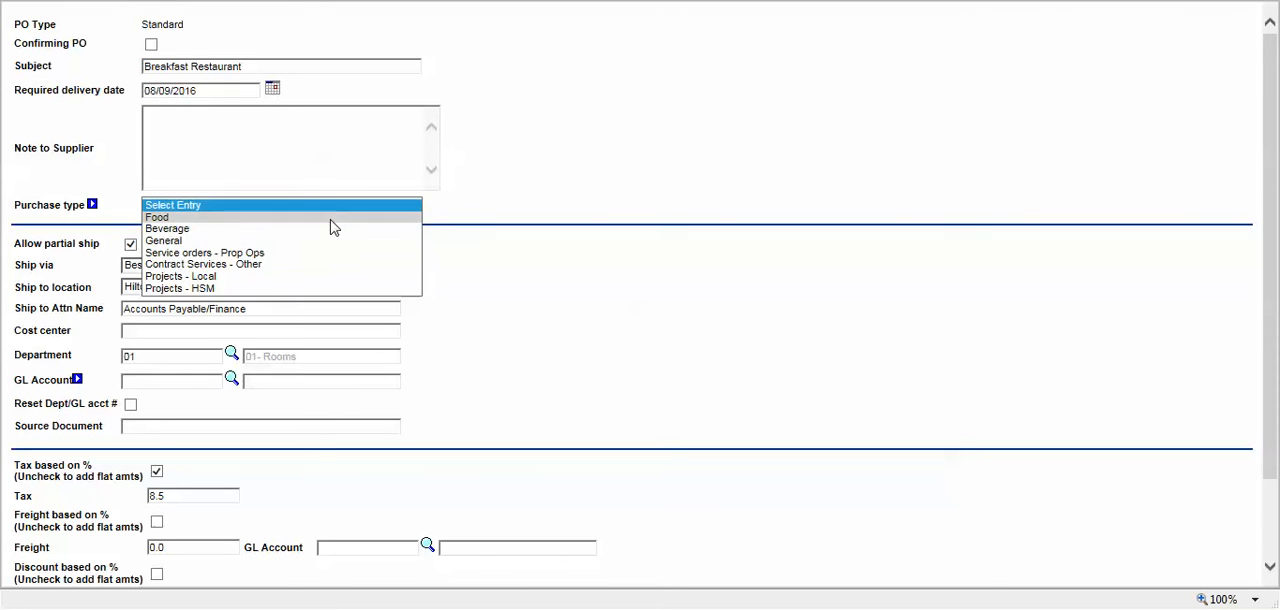
left_click(331, 218)
Step: Charge the purchase order to department 60 and GL account 60-180-00
left_click_drag(150, 356, 40, 350)
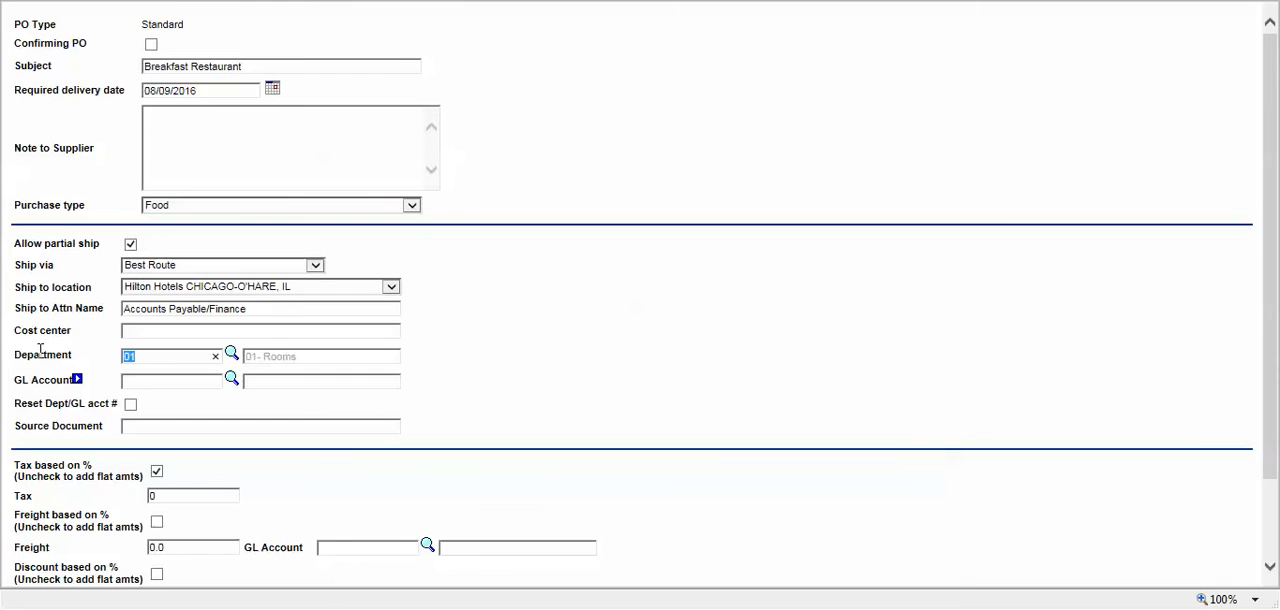
type("60")
key("Tab")
type("60")
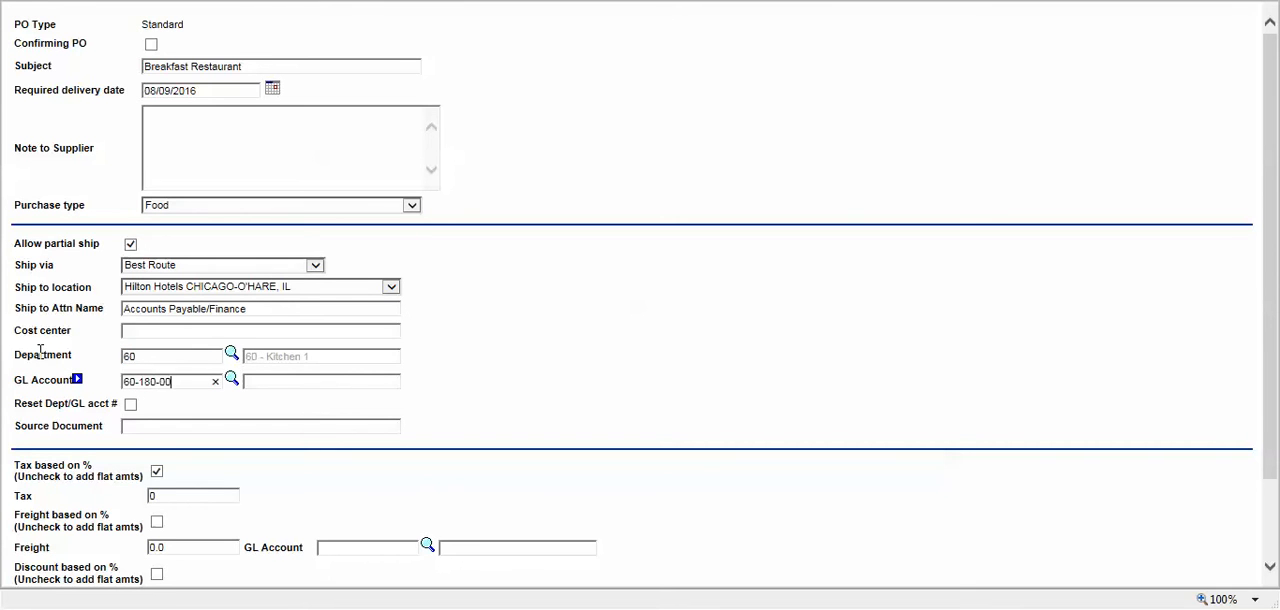
left_click(554, 400)
Step: Generate the Breakfast Restaurant purchase orders from the completed header and check the PO number search text that filters the list
scroll(318, 364, "down", 1)
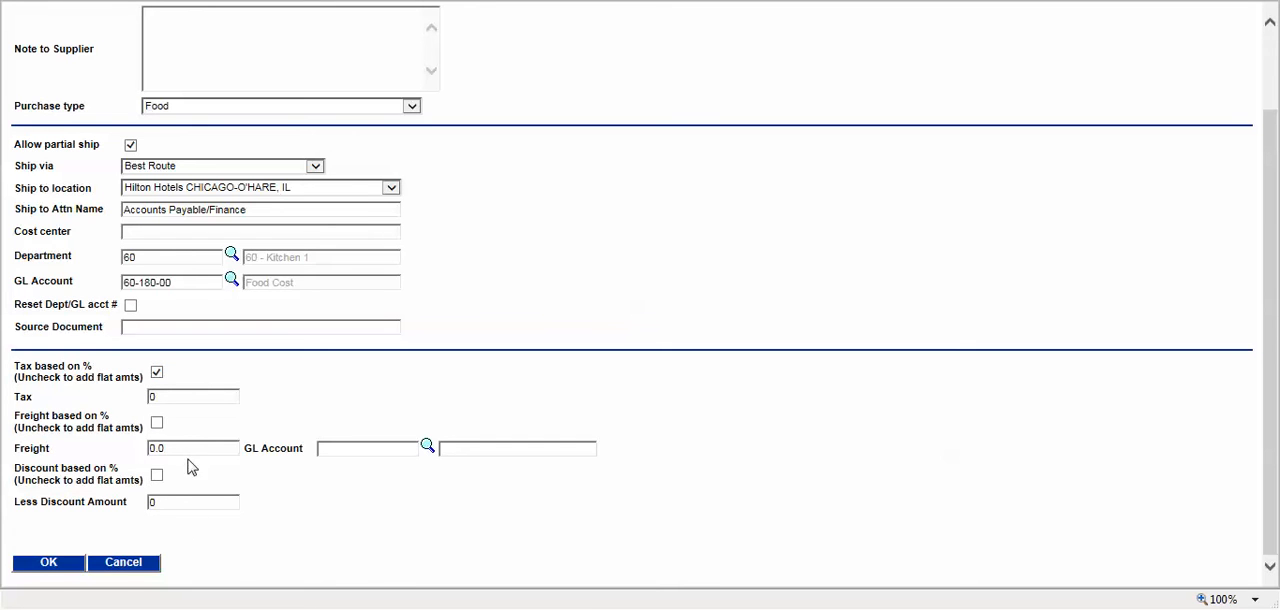
left_click(53, 565)
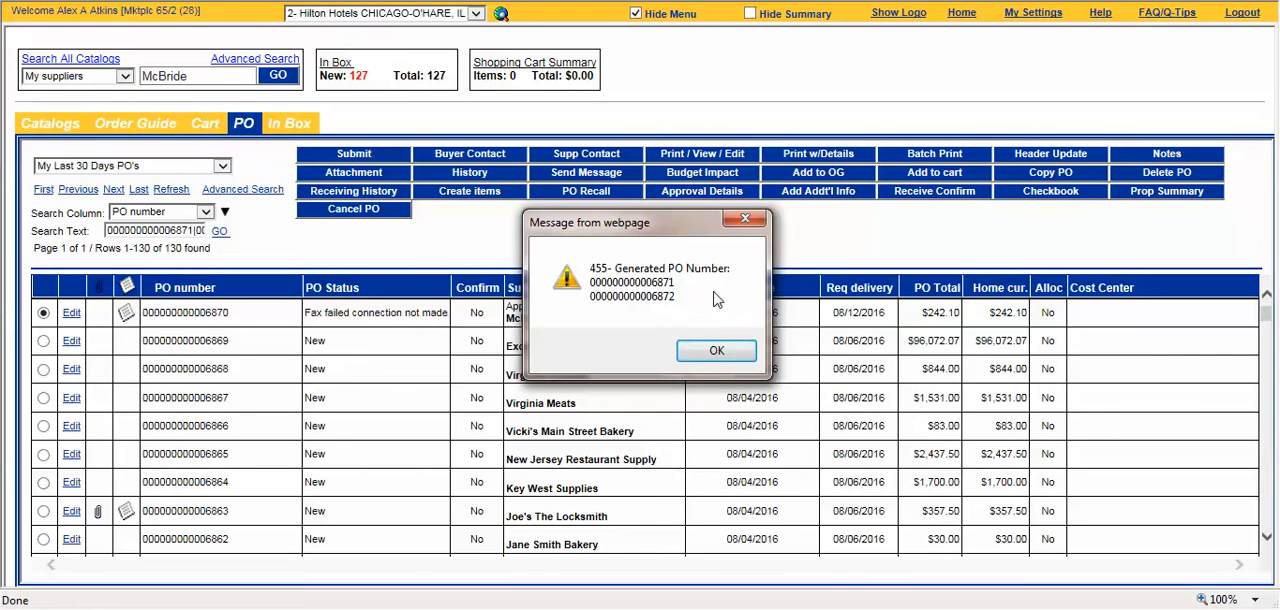
left_click(735, 358)
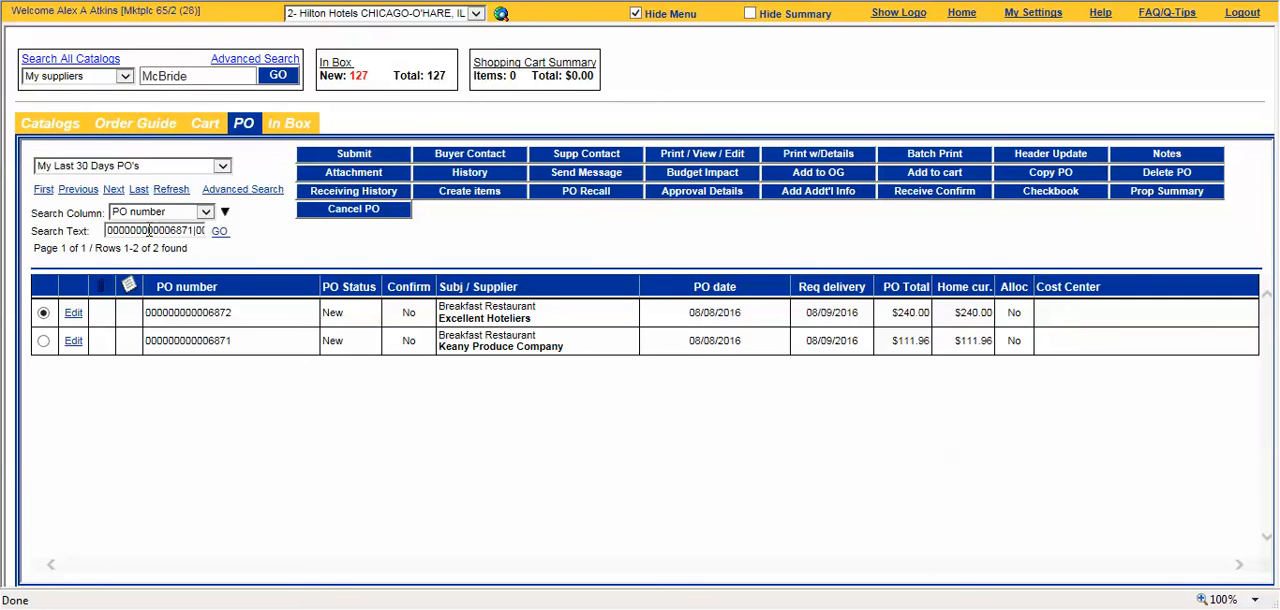
left_click_drag(138, 233, 206, 230)
left_click(274, 244)
Step: Submit both Breakfast Restaurant purchase orders, first the Excellent Hoteliers one and then the Keany Produce Company one
left_click(373, 163)
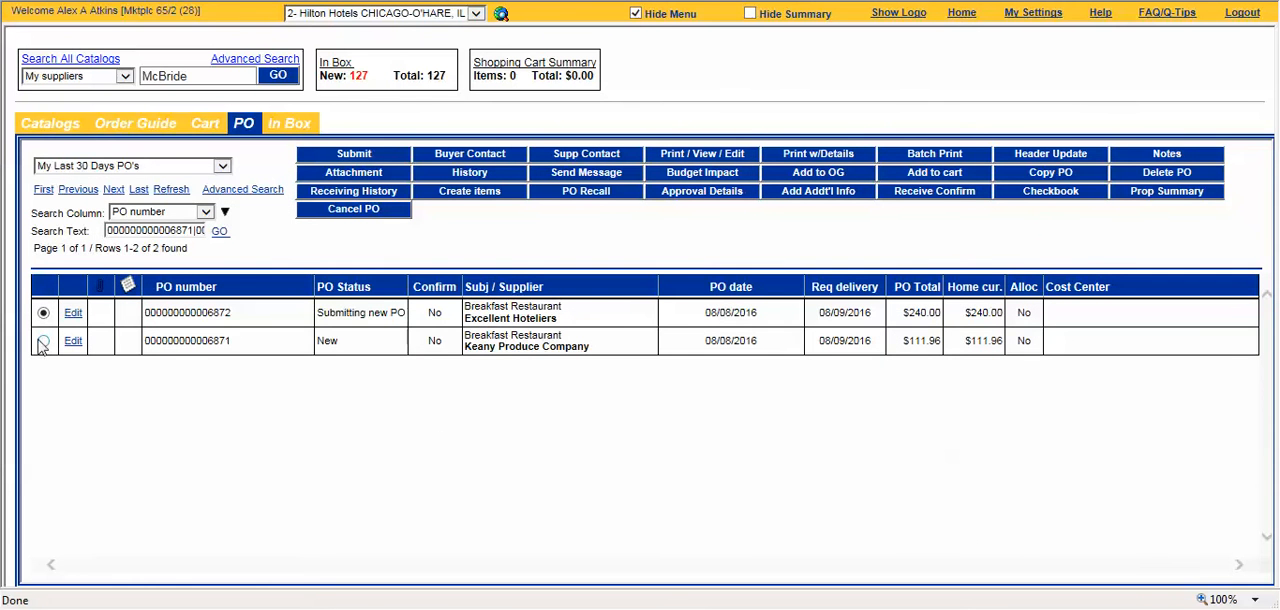
left_click(43, 341)
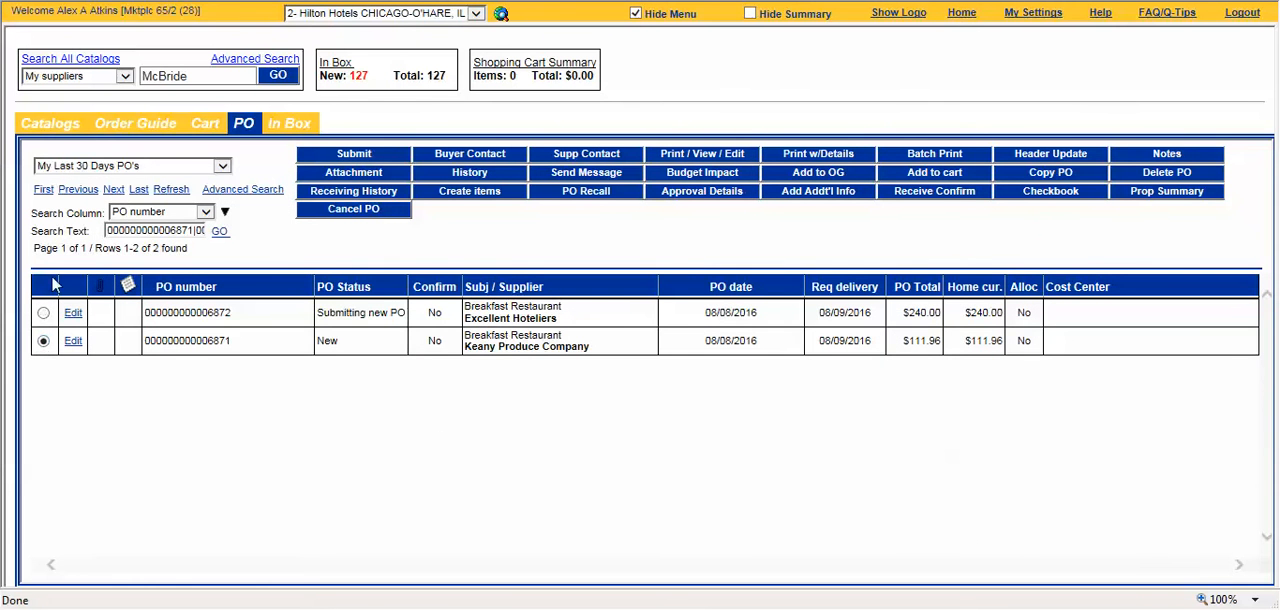
left_click(396, 157)
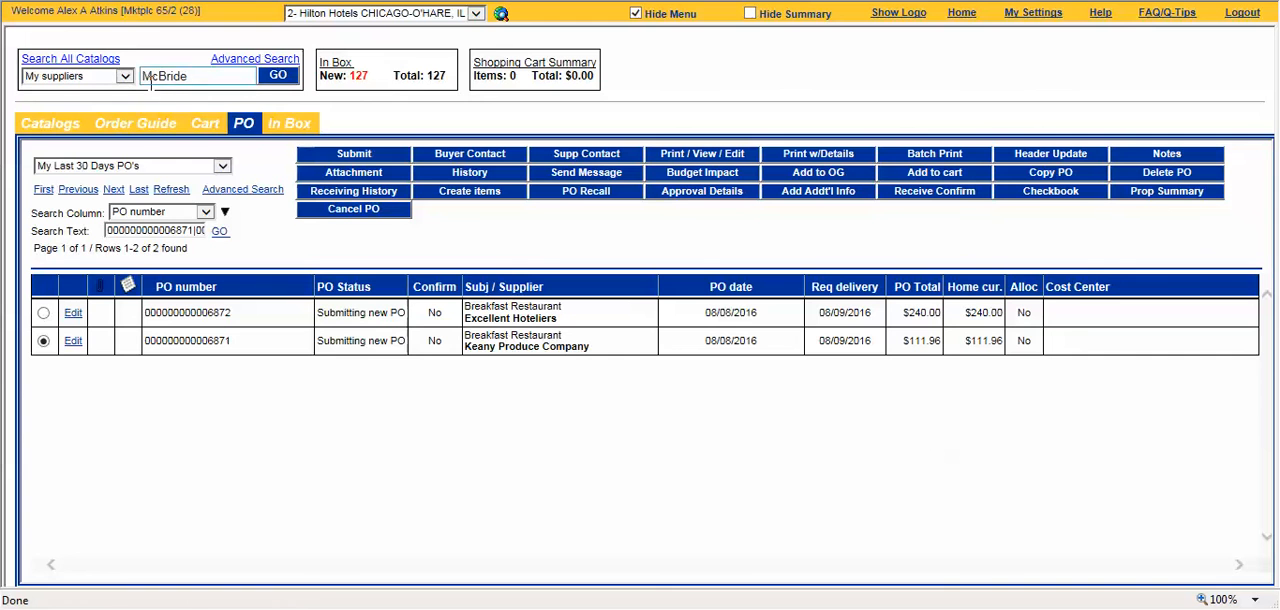
Step: Revisit the order guide and the catalog search results, and return to the home page's catalog list
left_click(136, 131)
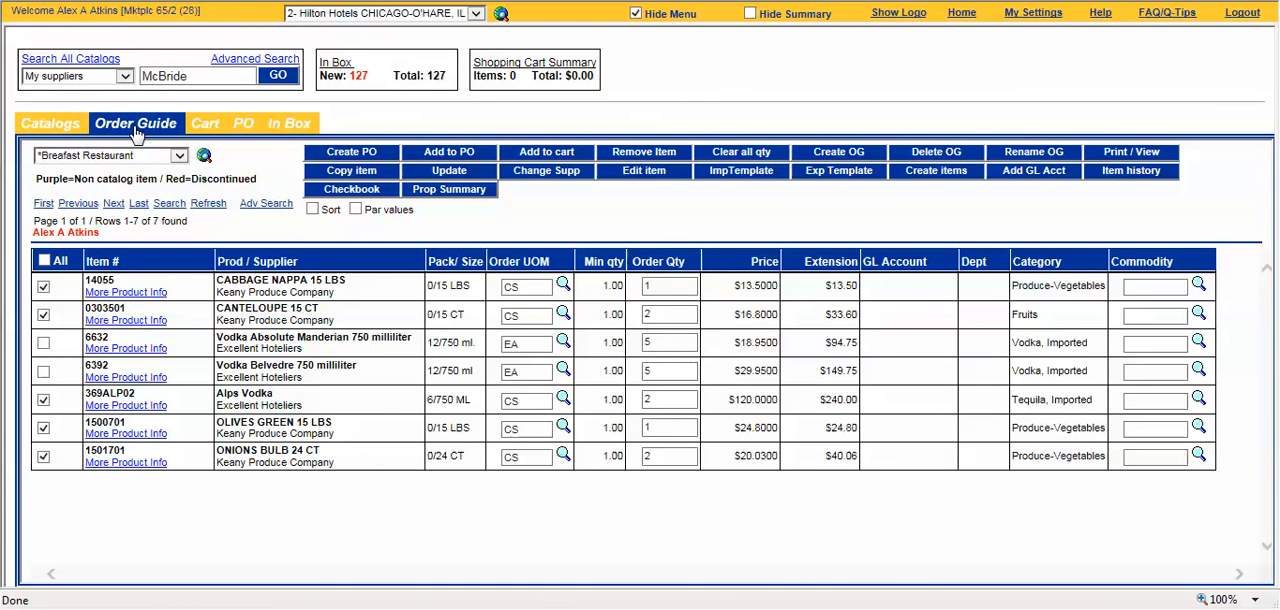
left_click(42, 131)
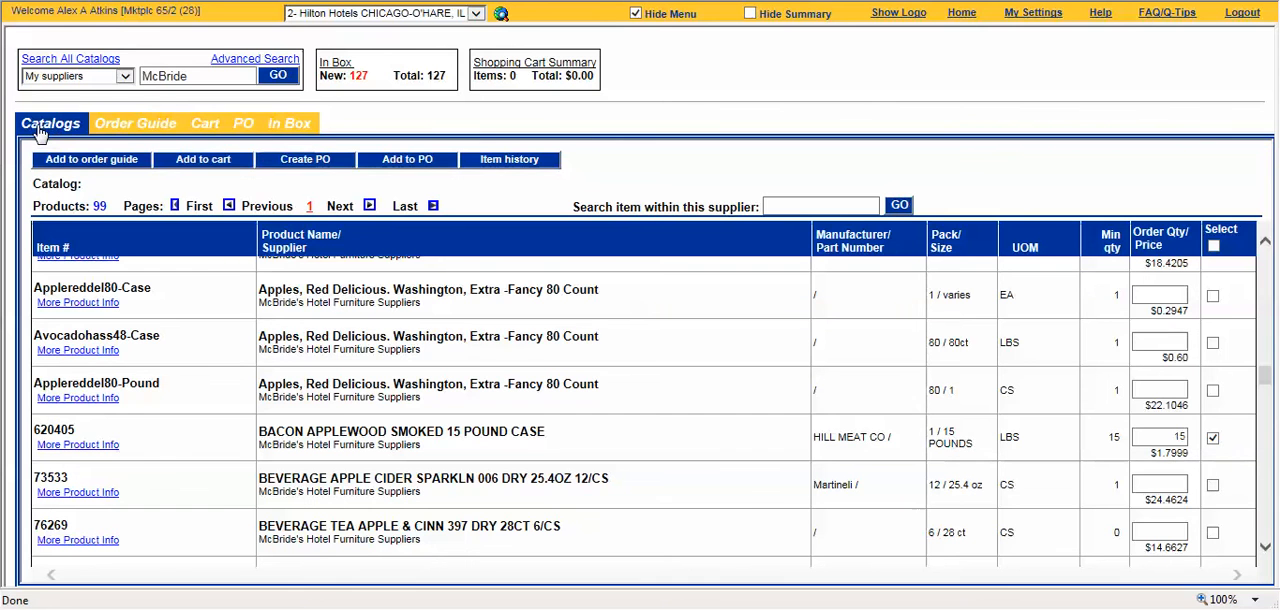
left_click(961, 14)
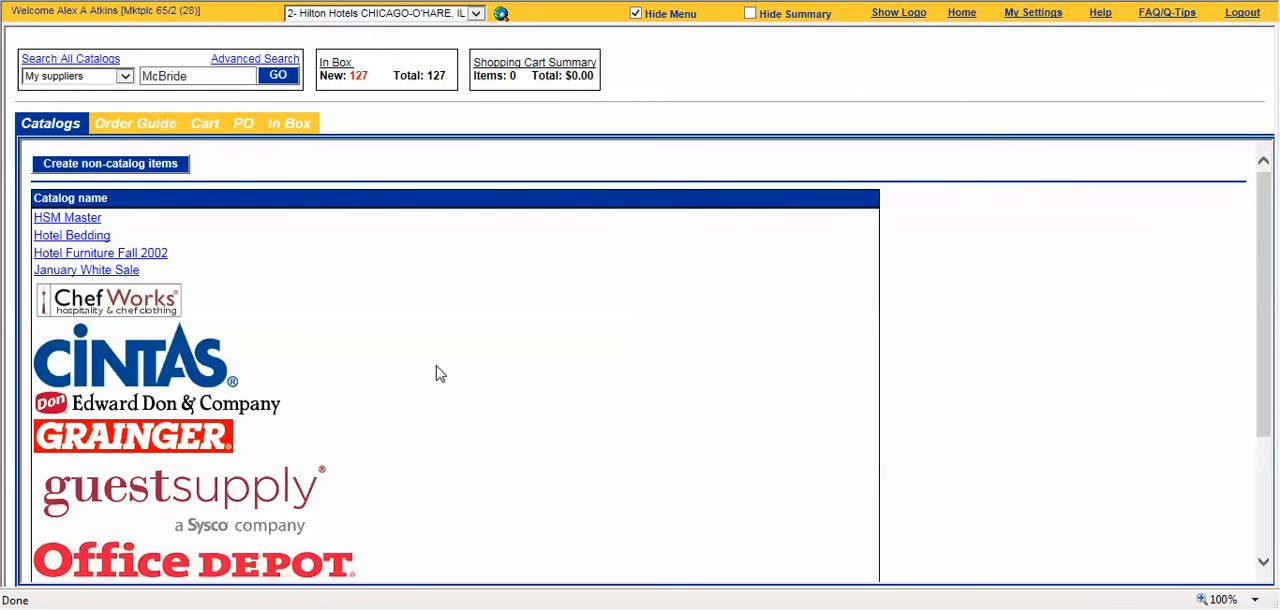
Step: Punch out to the Guest Supply catalog, hide the summary area, and open the supplier's order form
left_click(95, 504)
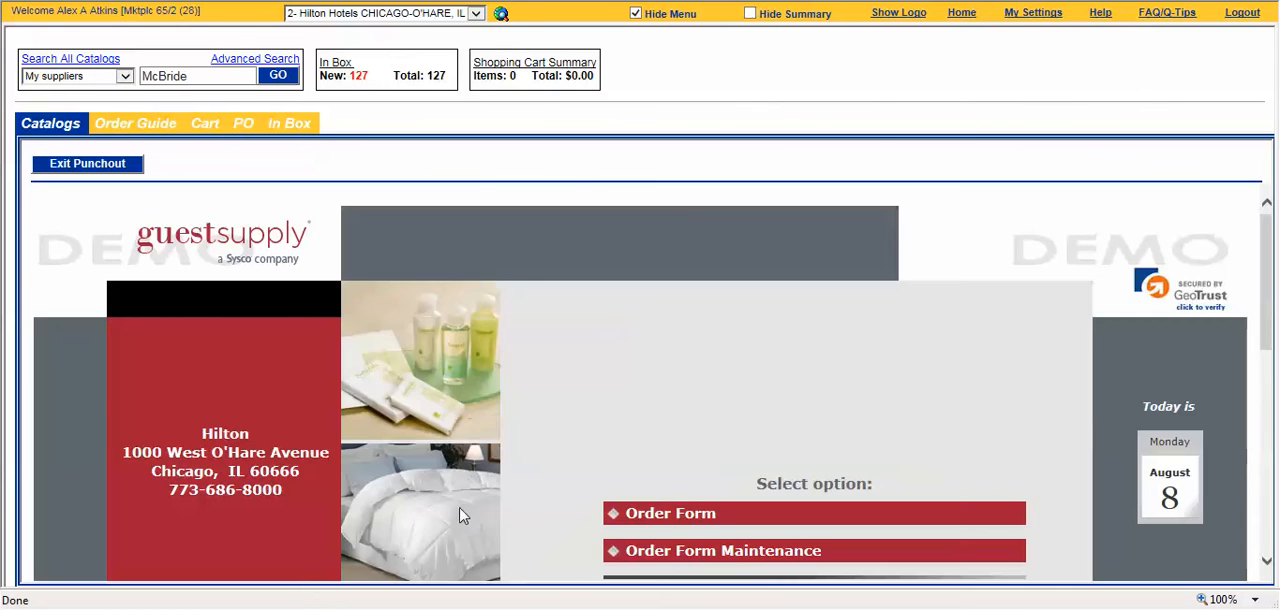
left_click(749, 16)
left_click(749, 16)
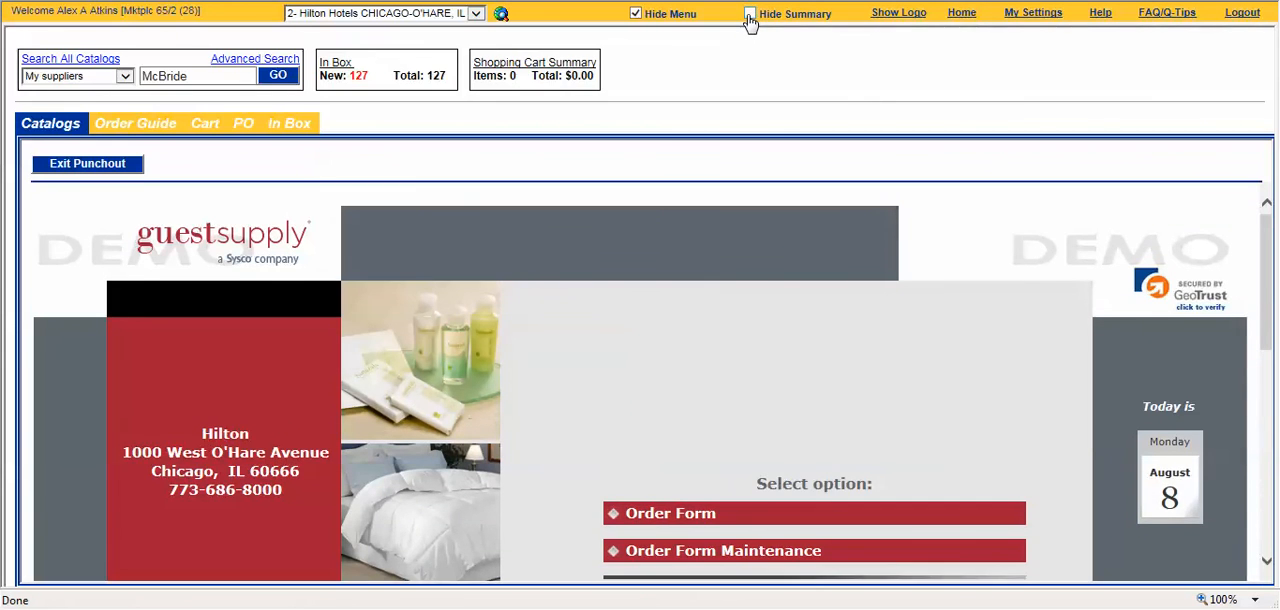
left_click(749, 16)
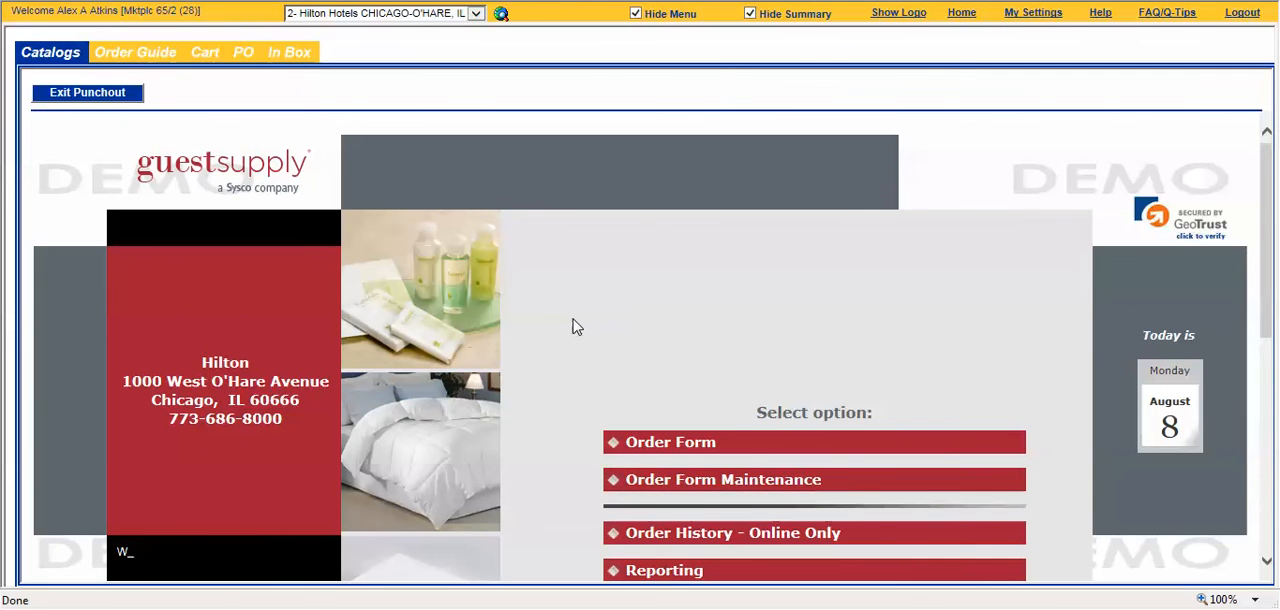
scroll(571, 390, "down", 2)
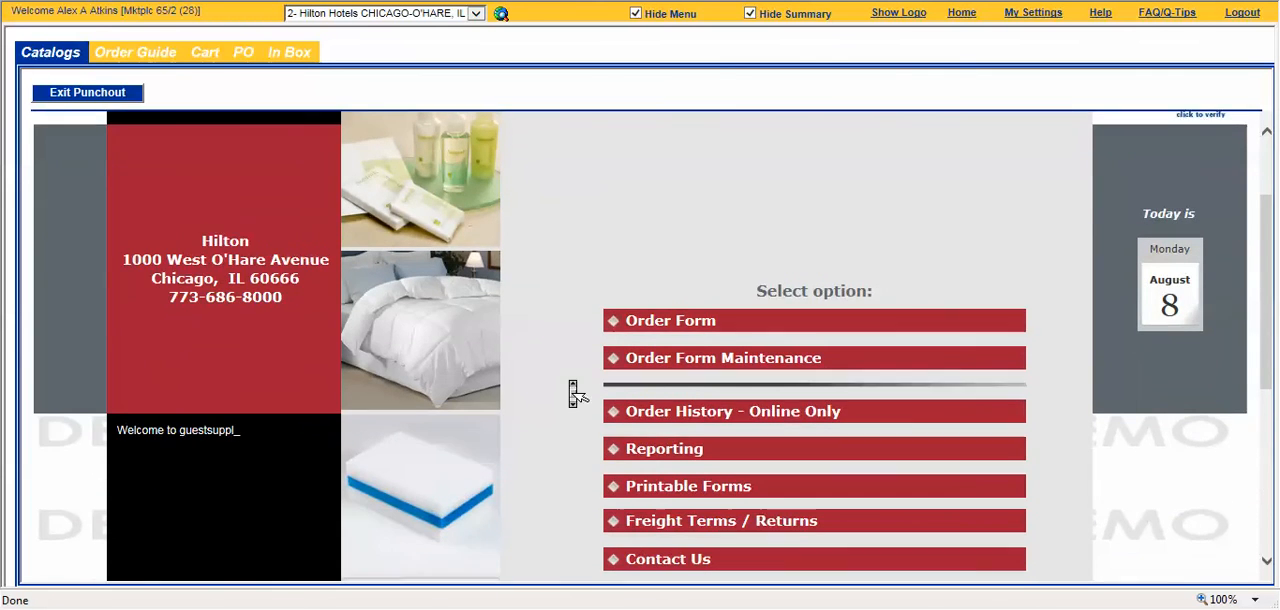
left_click(688, 308)
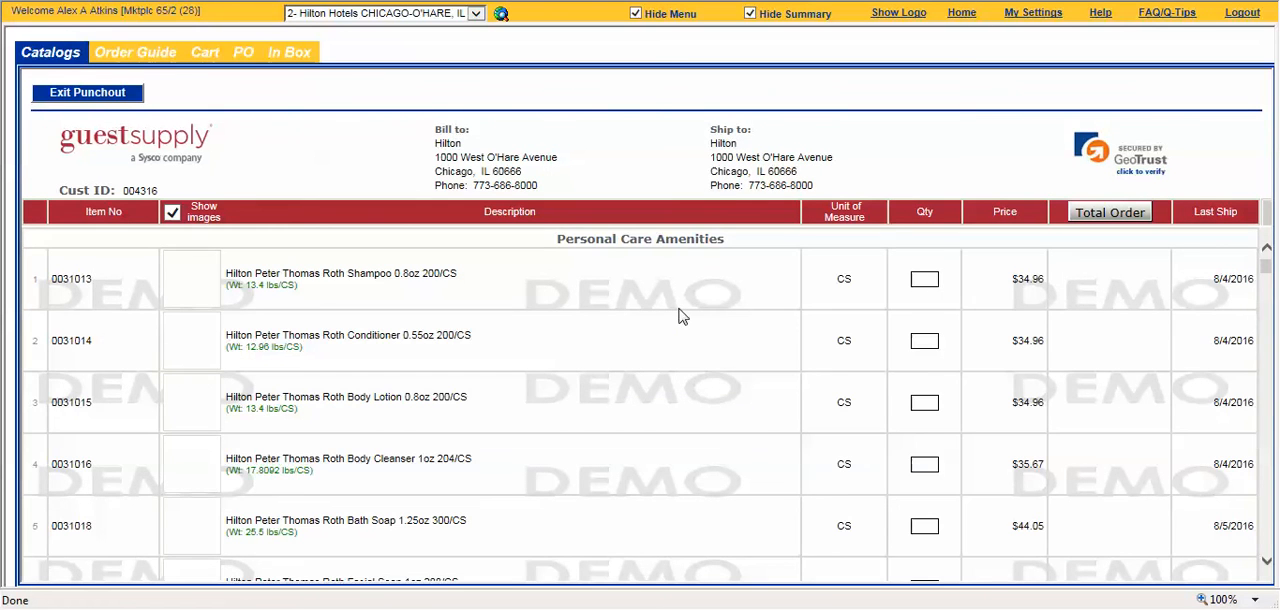
Step: Order 2 cases of Hilton Peter Thomas Roth Bath Soap 1.25oz under Personal Care Amenities
middle_click(679, 316)
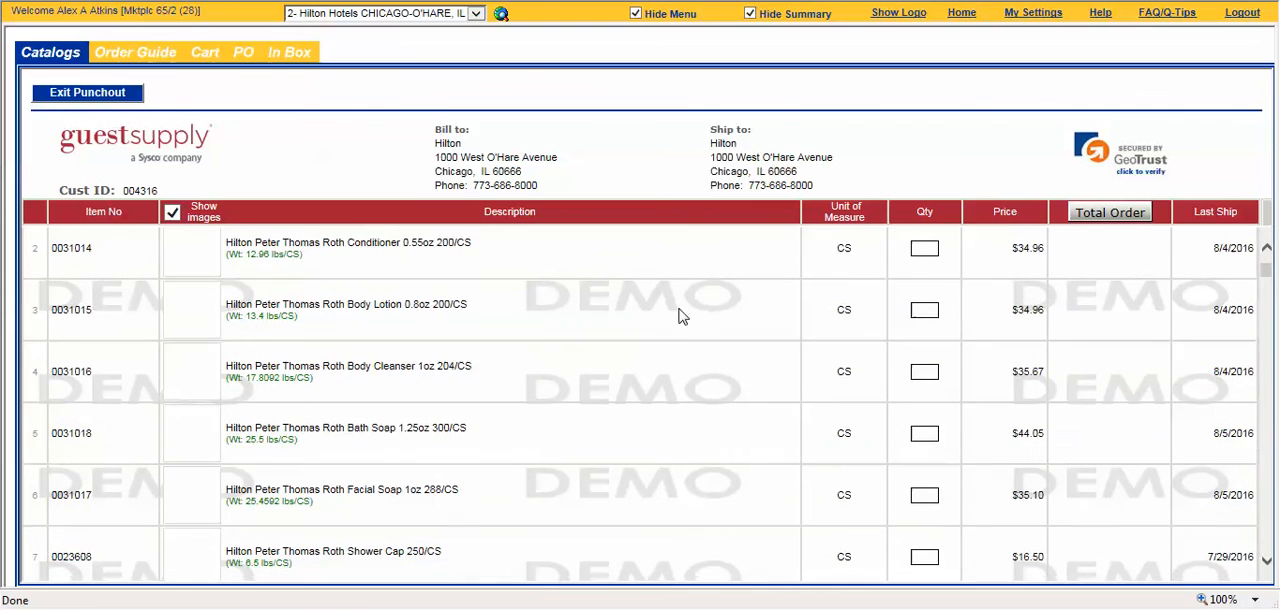
scroll(682, 318, "down", 1)
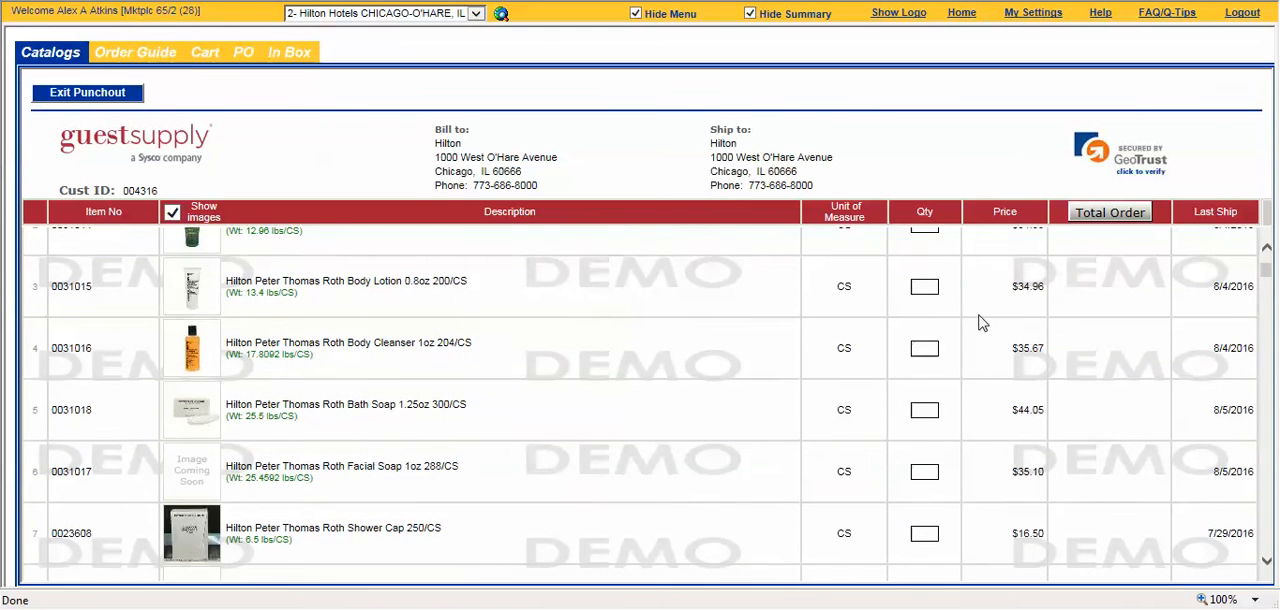
scroll(926, 300, "down", 1)
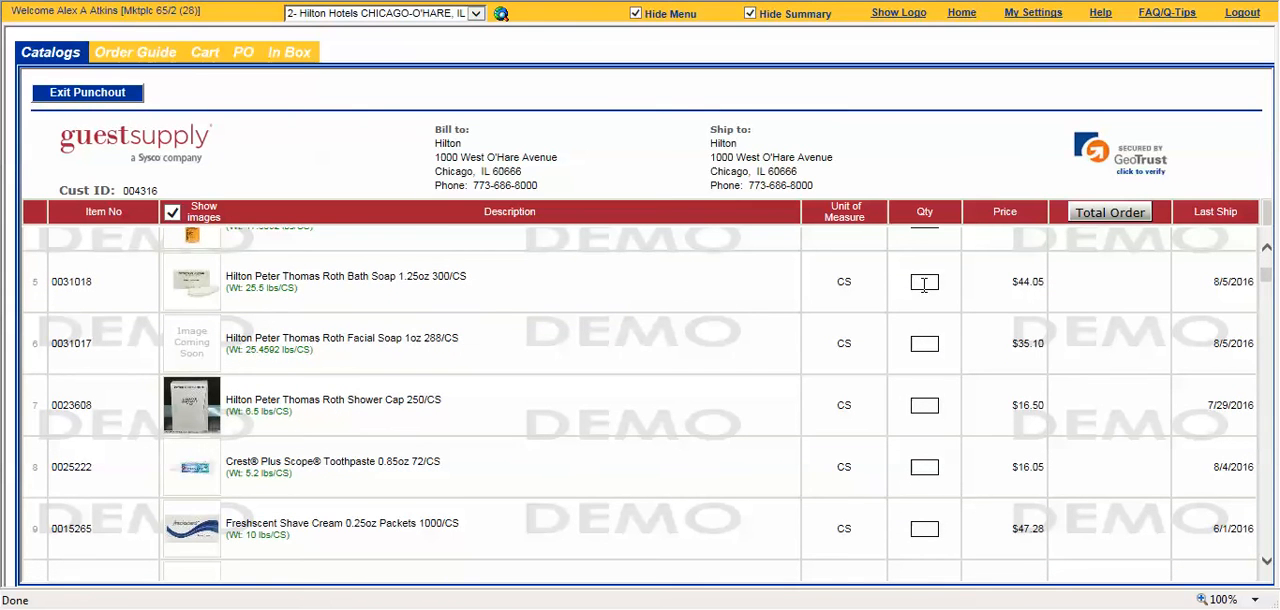
scroll(855, 325, "down", 2)
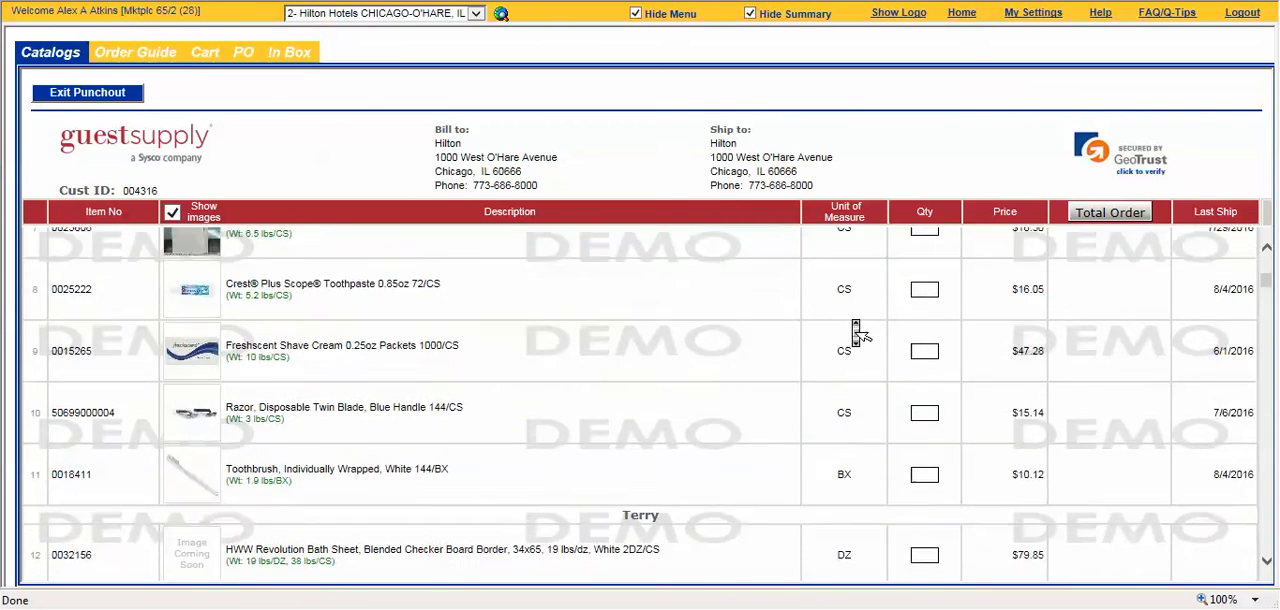
Step: Try quantities of 2 and 15 dozen for the HWW Revolution Hand Towel and accept the adjusted quantity of 20
scroll(855, 325, "down", 2)
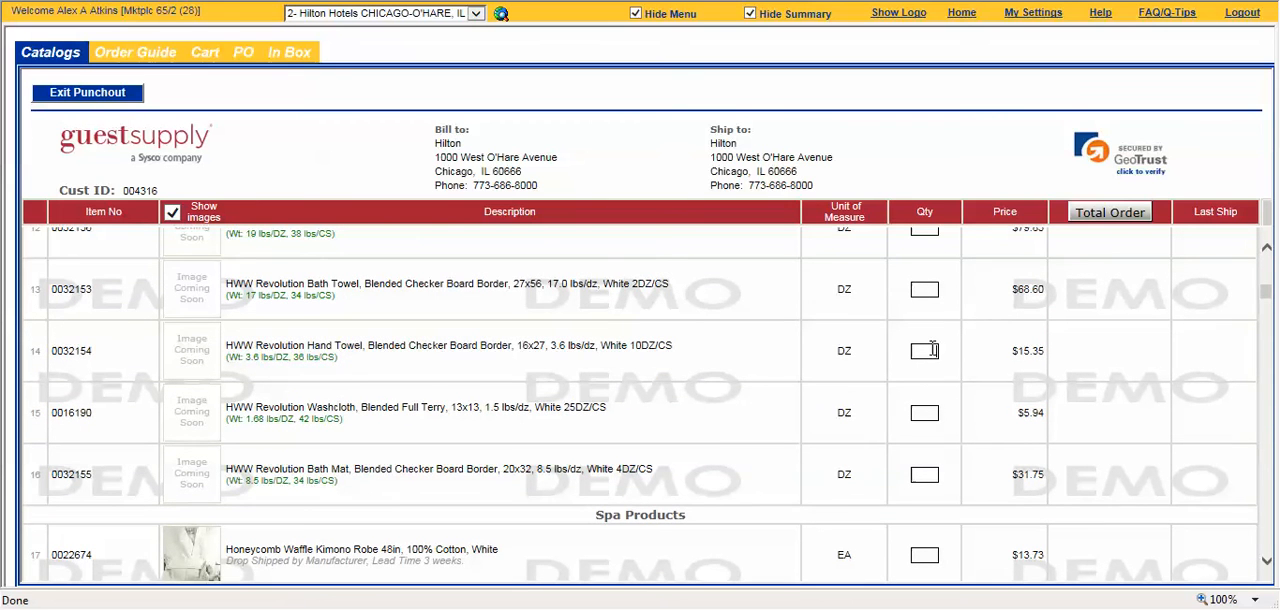
left_click(829, 390)
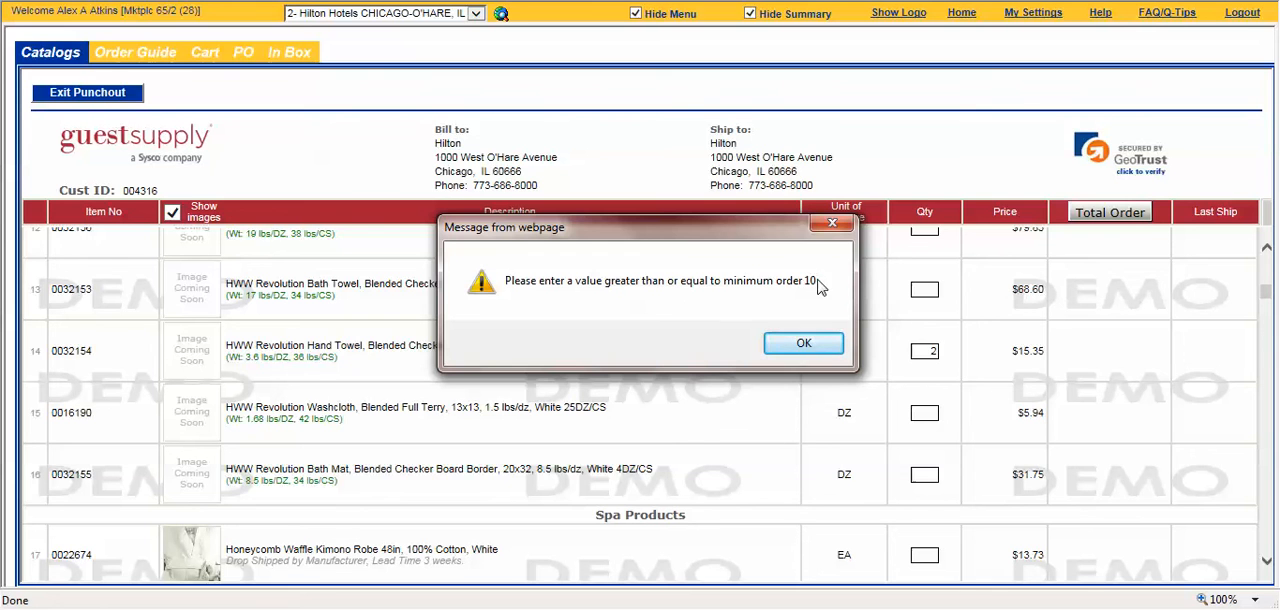
left_click(800, 343)
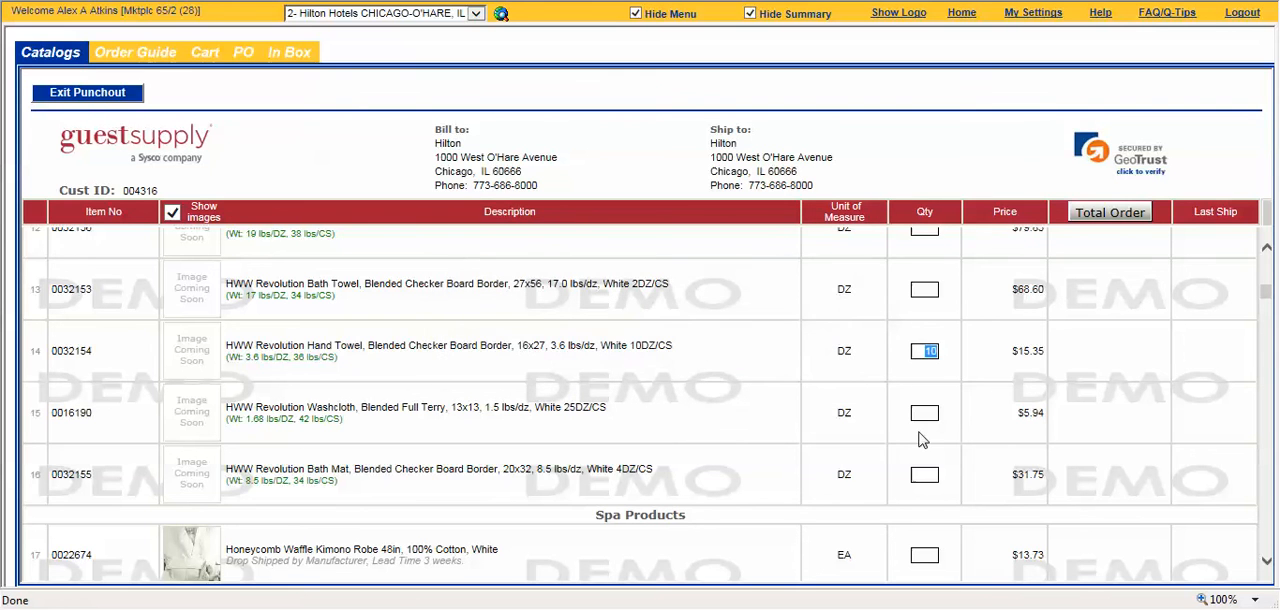
type("15")
left_click(844, 391)
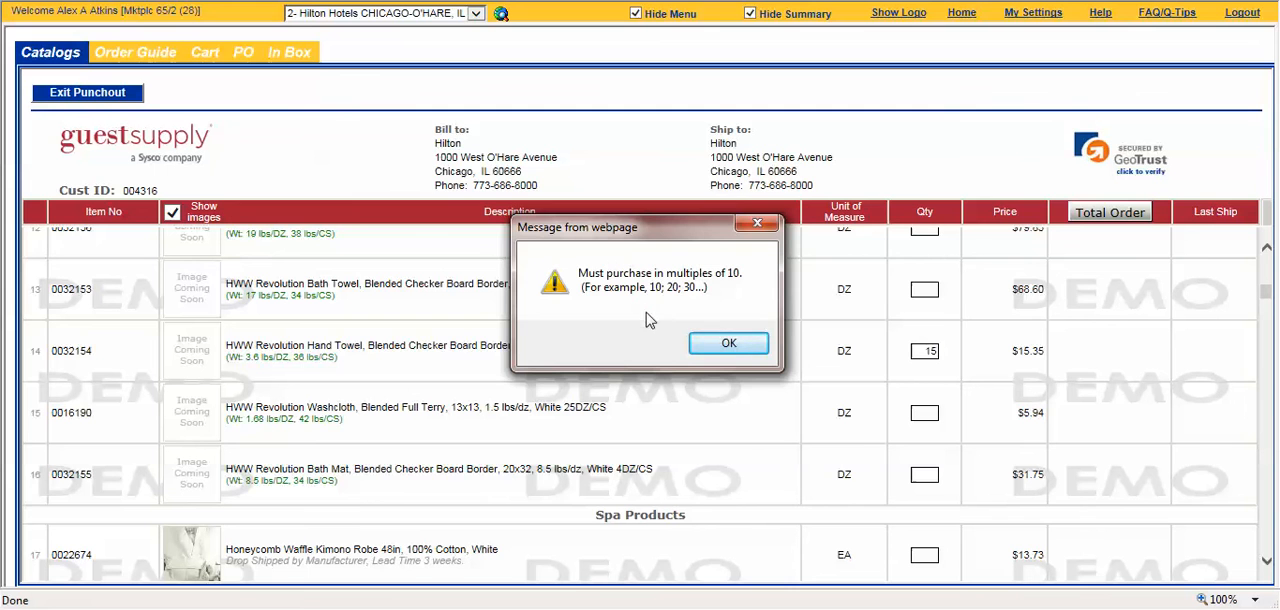
left_click(737, 344)
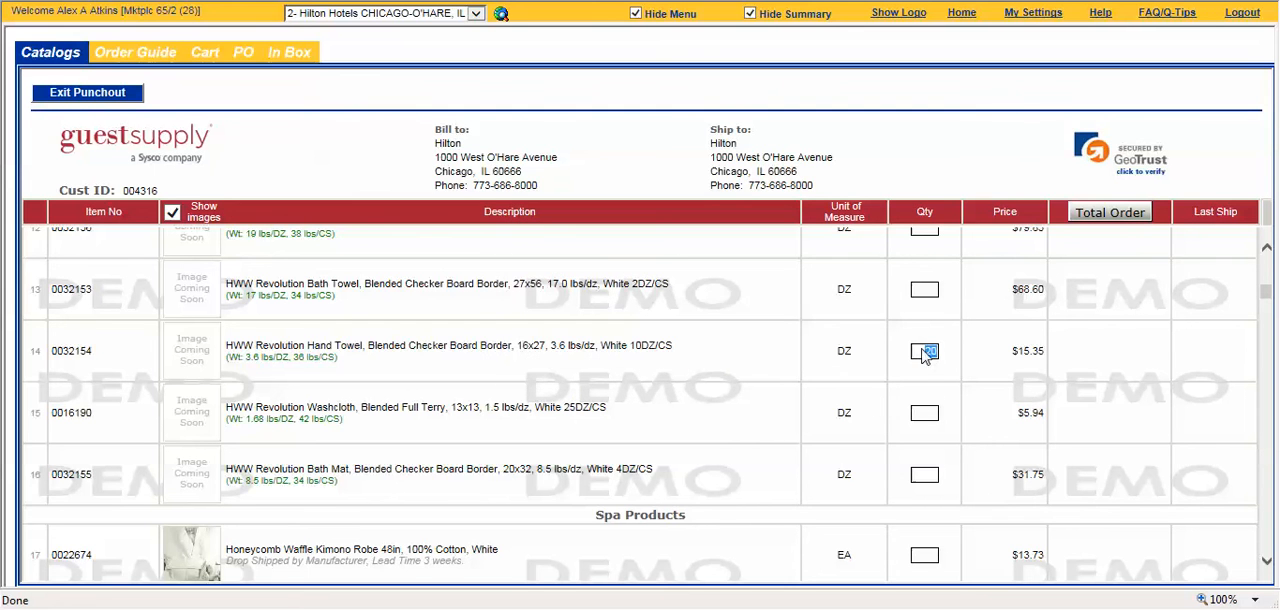
Step: Order 100 pairs each of the Kartri Terry Slippers and the Pacific Bay Mens Closed Toe Slippers
scroll(670, 472, "down", 3)
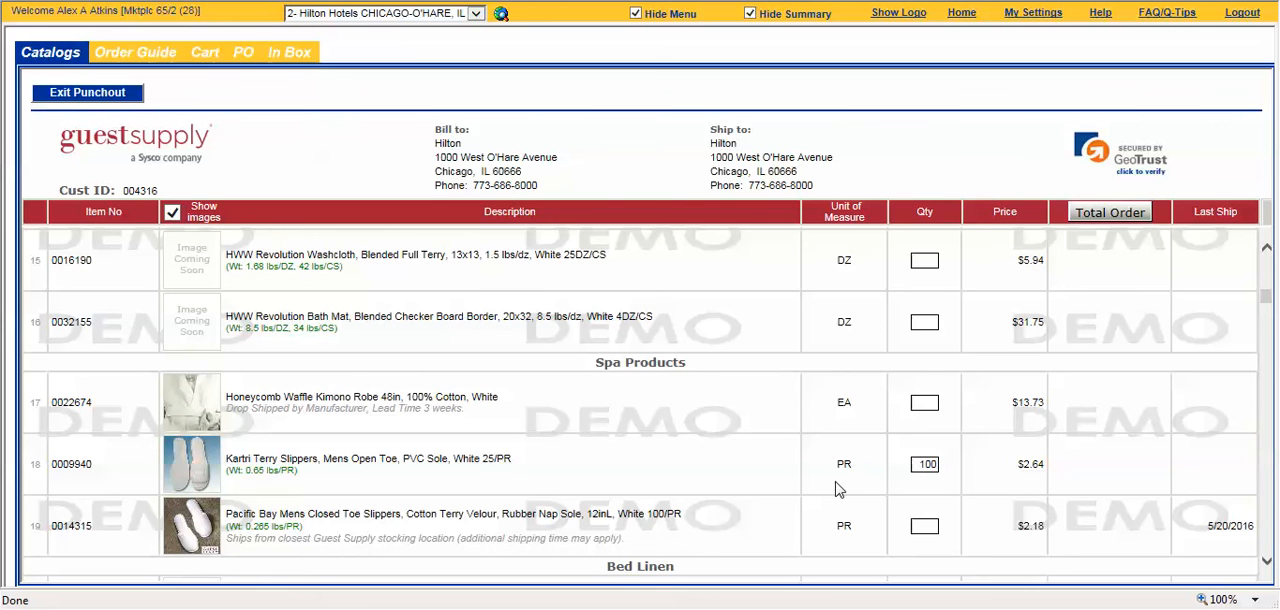
scroll(907, 513, "down", 2)
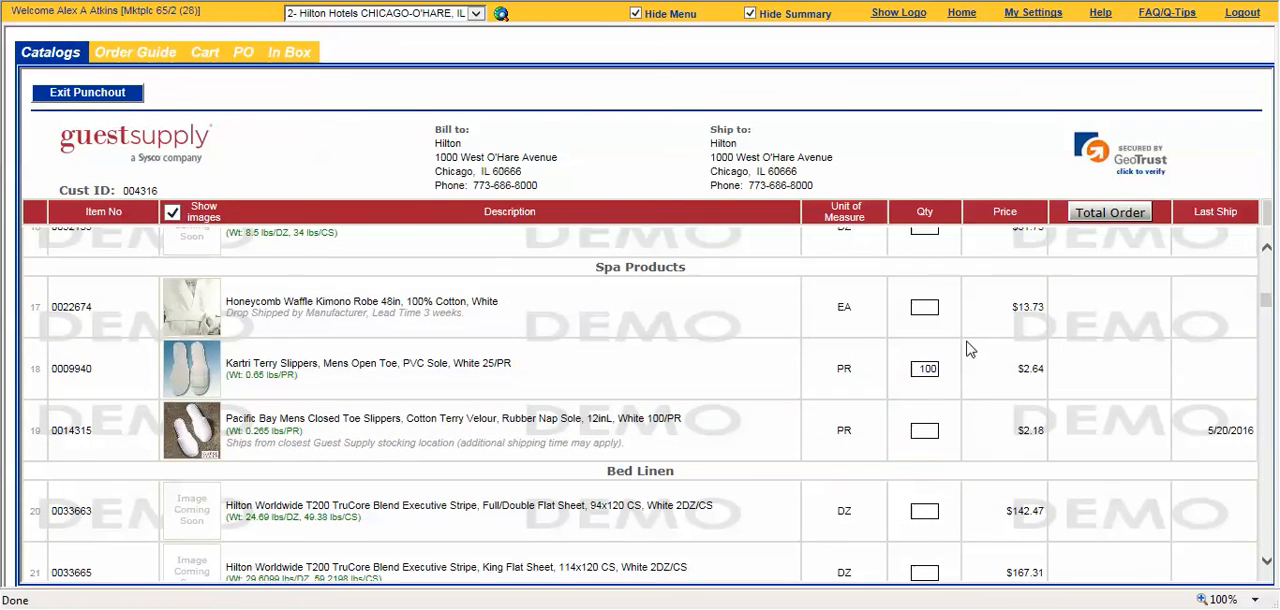
left_click(918, 432)
type("100")
Step: Enter 100 dozen for the Hilton Worldwide T250 Executive Stripe Jumbo Pillowcase and accept the adjusted quantity of 102
scroll(886, 436, "down", 6)
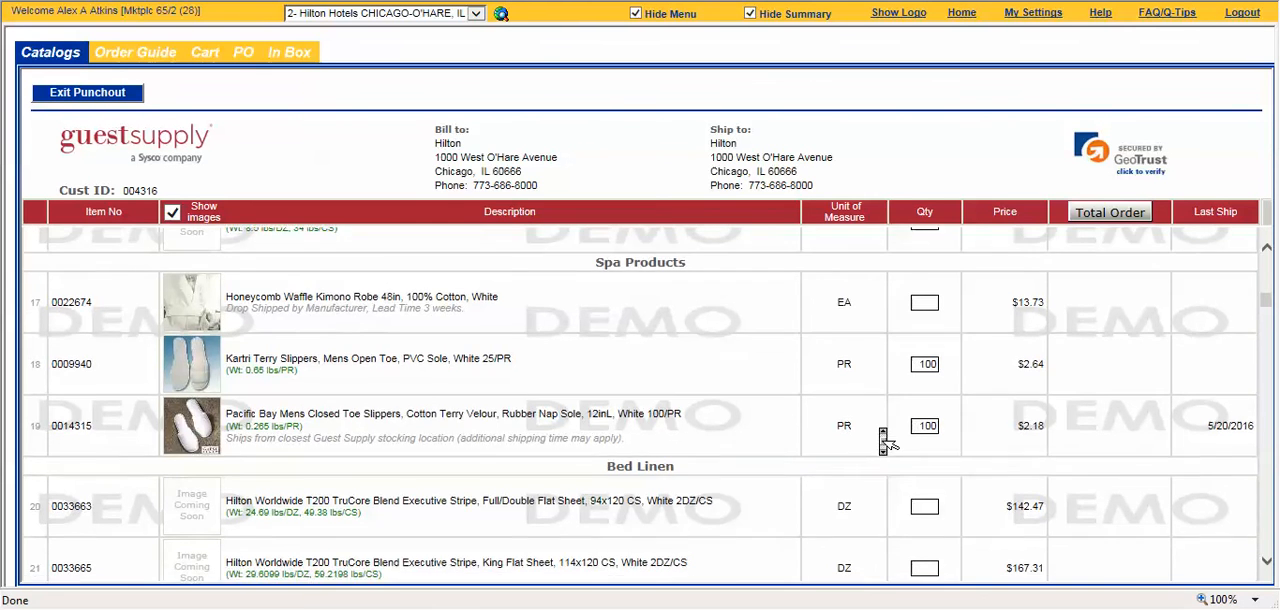
left_click(924, 377)
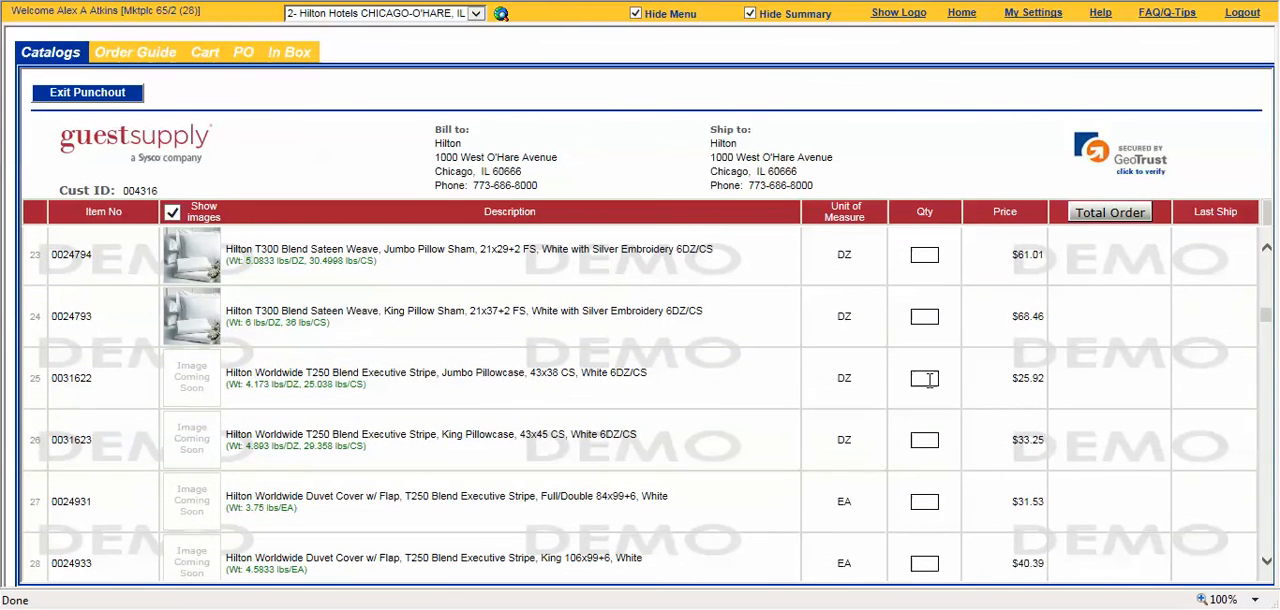
type("100")
left_click(852, 396)
left_click(728, 344)
left_click(950, 393)
Step: Total the Guest Supply order form and proceed with the order
left_click(1129, 224)
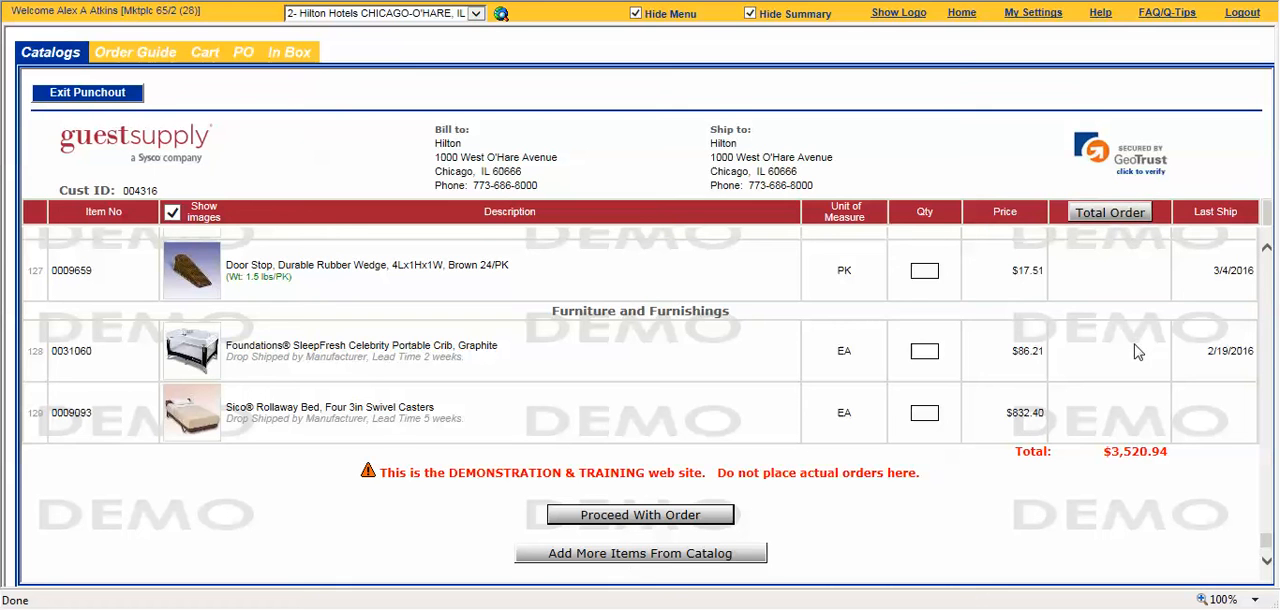
left_click_drag(1104, 456, 1174, 456)
left_click(1175, 456)
left_click(650, 516)
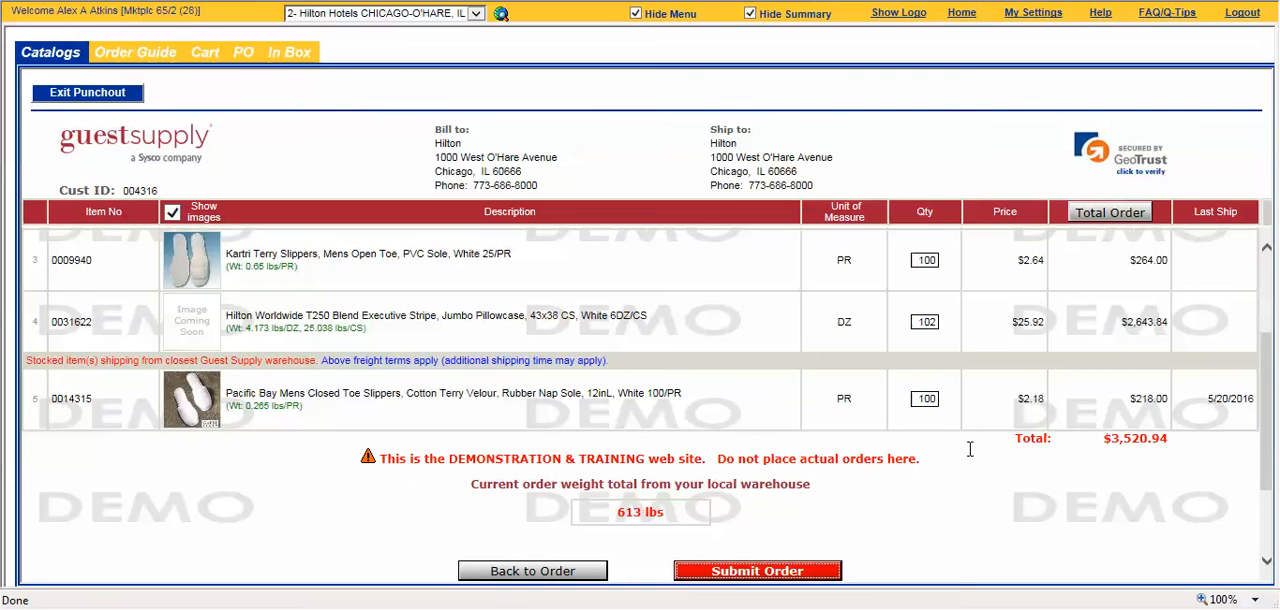
Step: Review the order summary's line items, quantities, shipping warehouses, freight terms and order total
scroll(1001, 469, "up", 2)
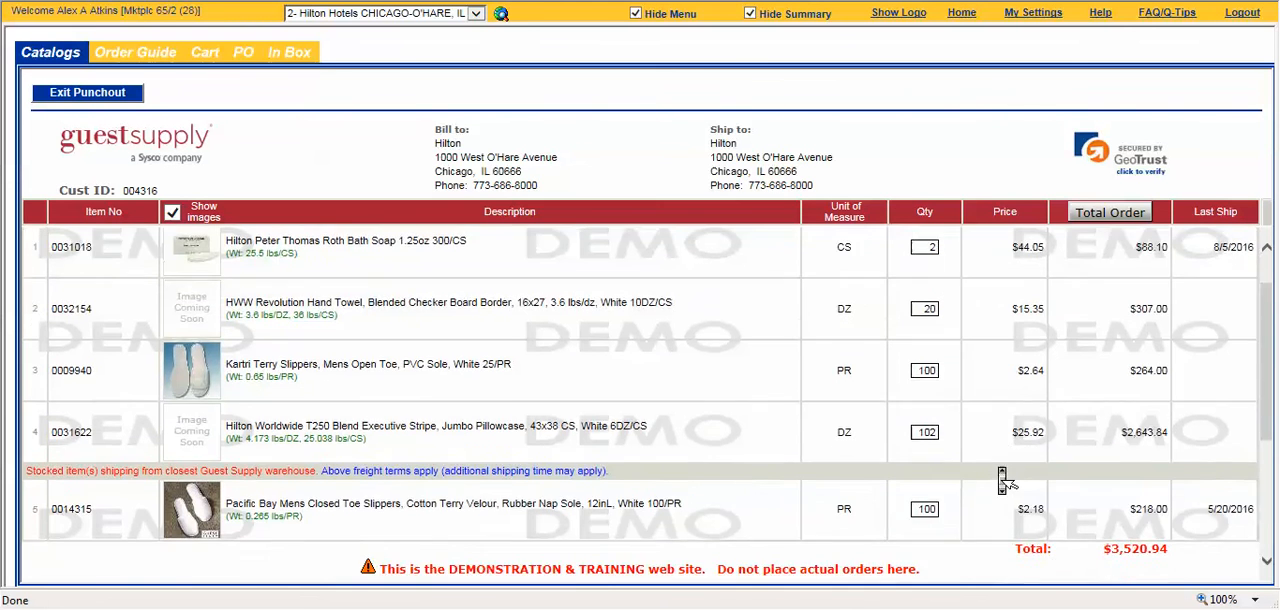
scroll(1007, 482, "down", 1)
scroll(1005, 480, "down", 1)
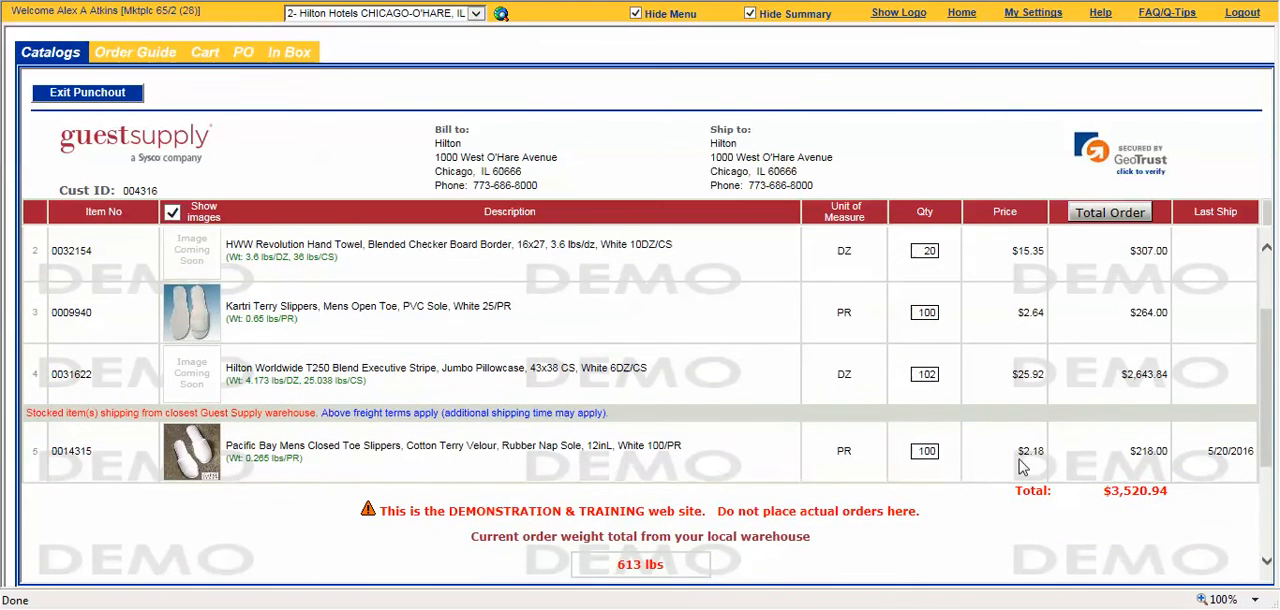
scroll(1052, 425, "up", 3)
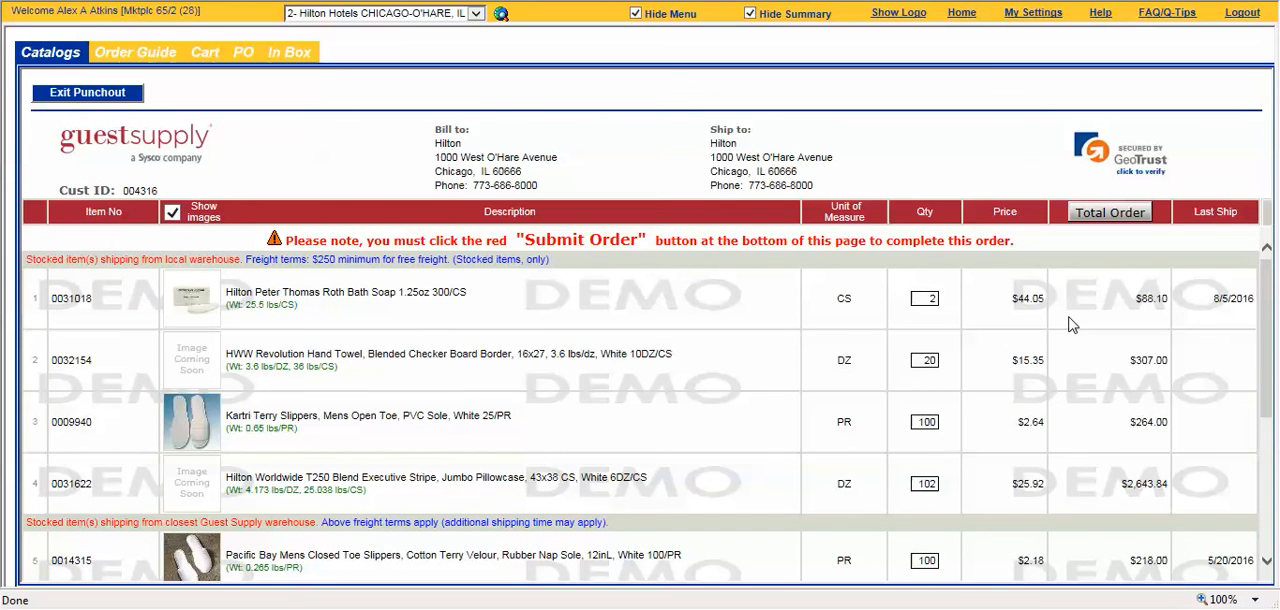
scroll(1070, 323, "down", 2)
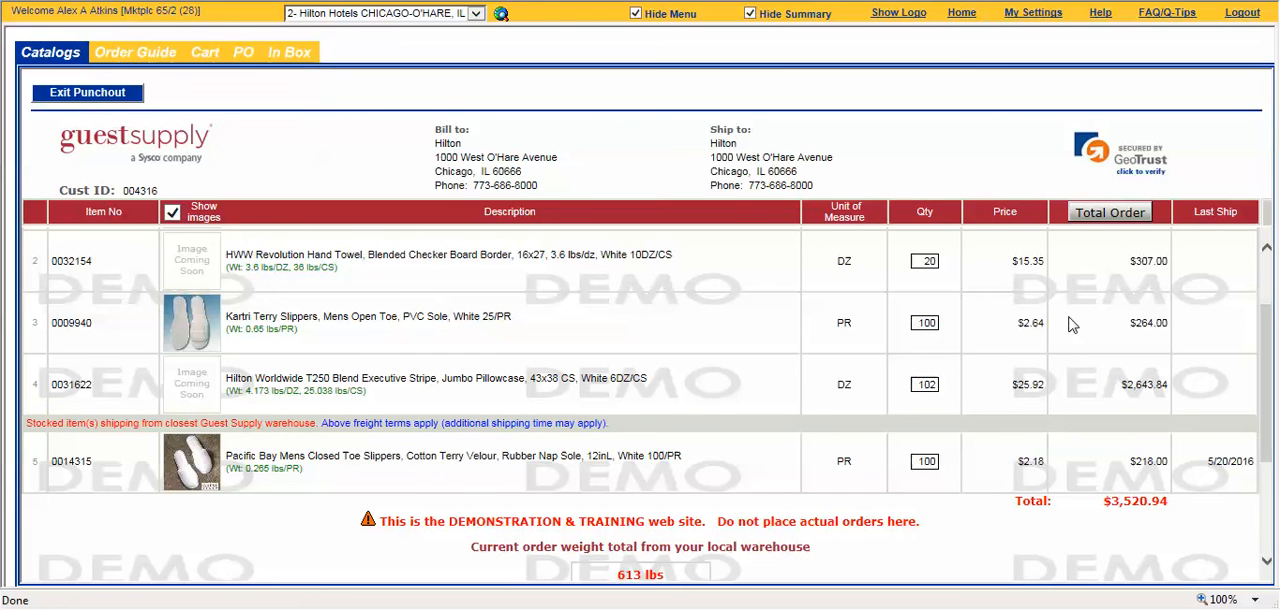
scroll(975, 422, "up", 2)
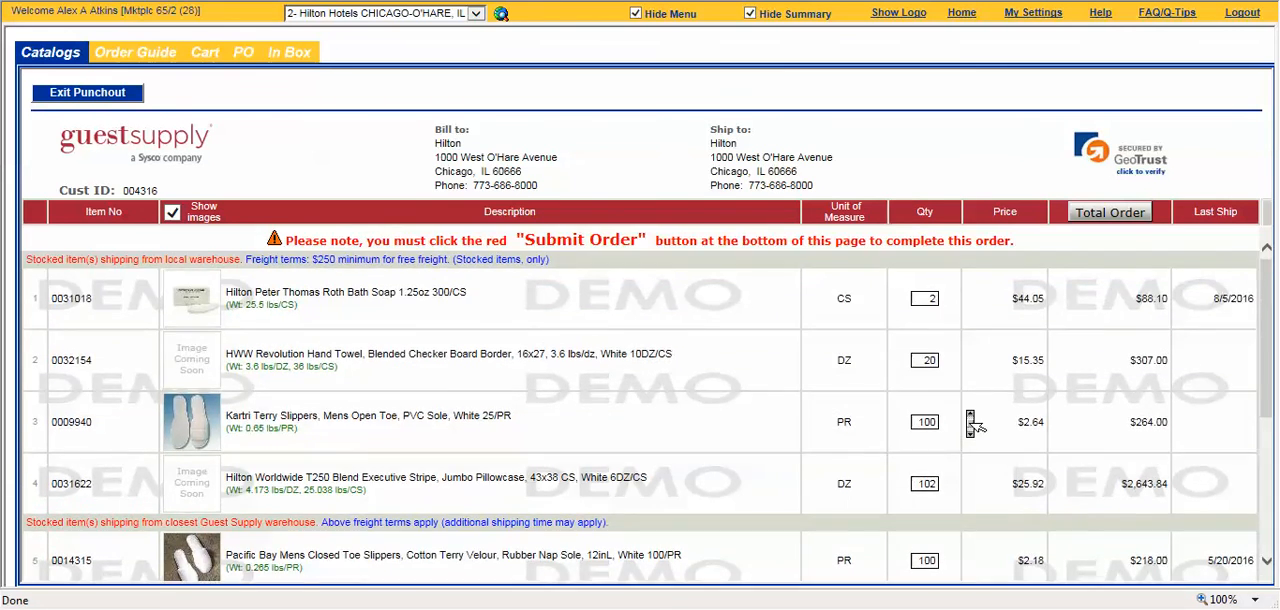
scroll(975, 422, "down", 5)
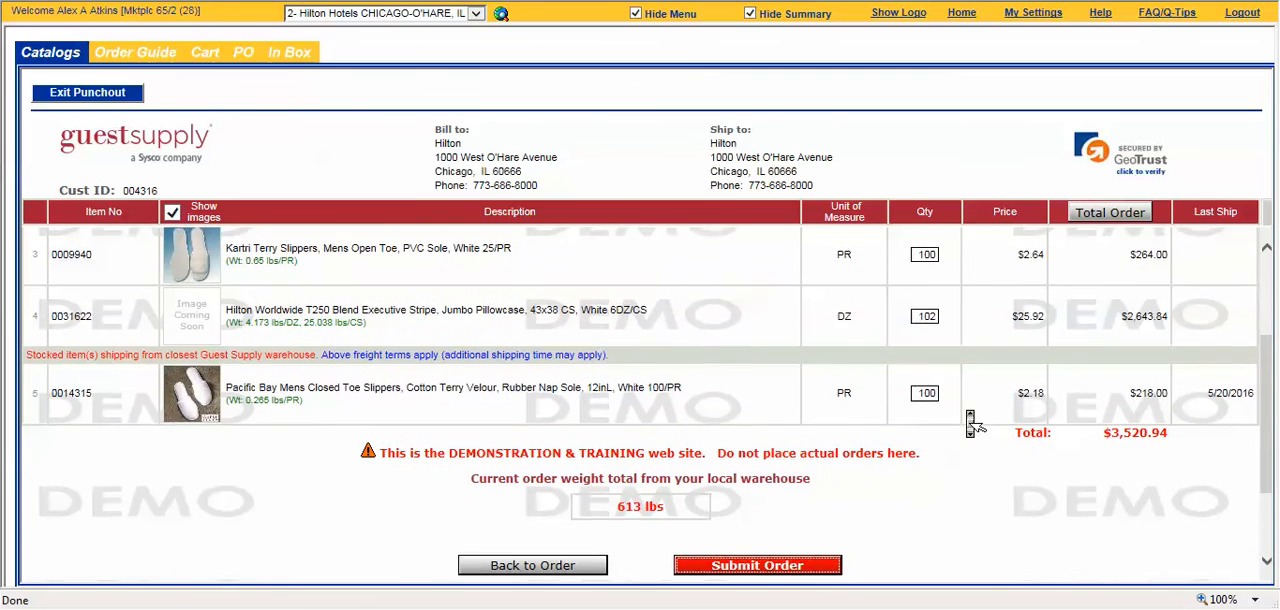
left_click_drag(1103, 428, 1172, 429)
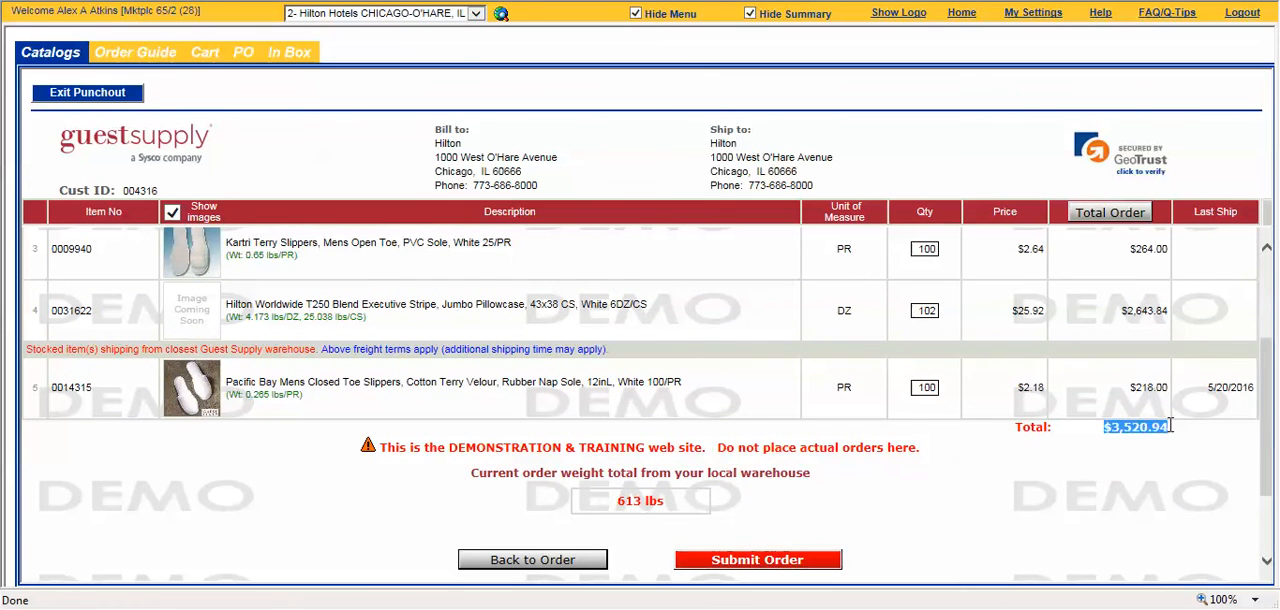
left_click(847, 511)
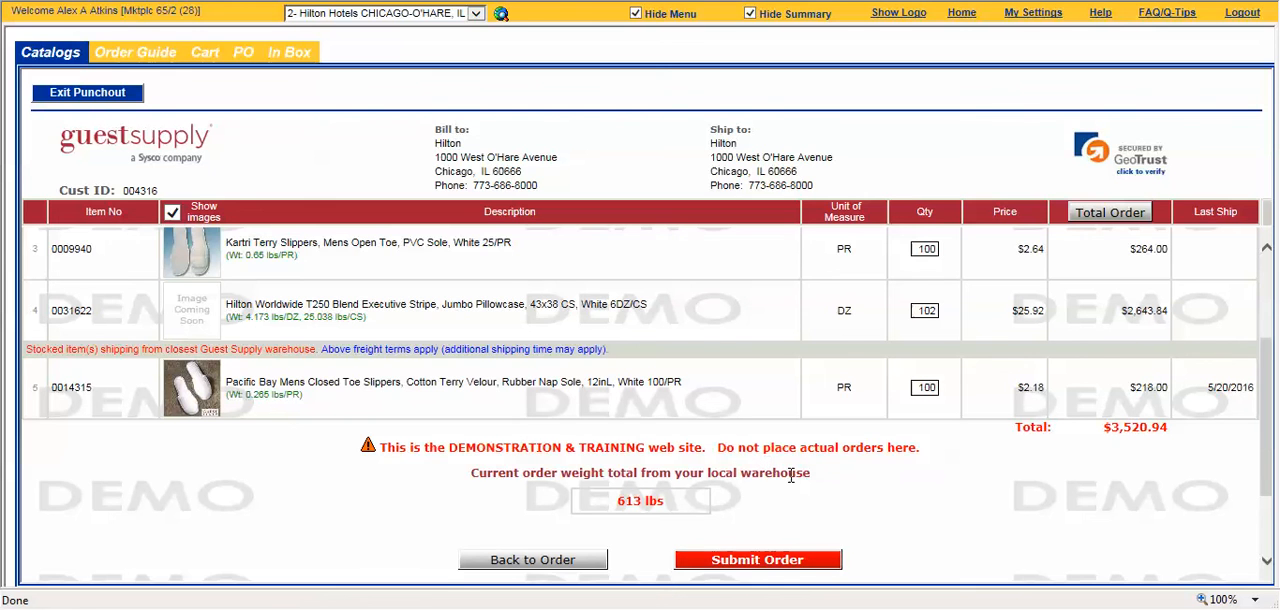
Step: Submit the Guest Supply order and check the PO number of the resulting purchase order
scroll(790, 476, "down", 1)
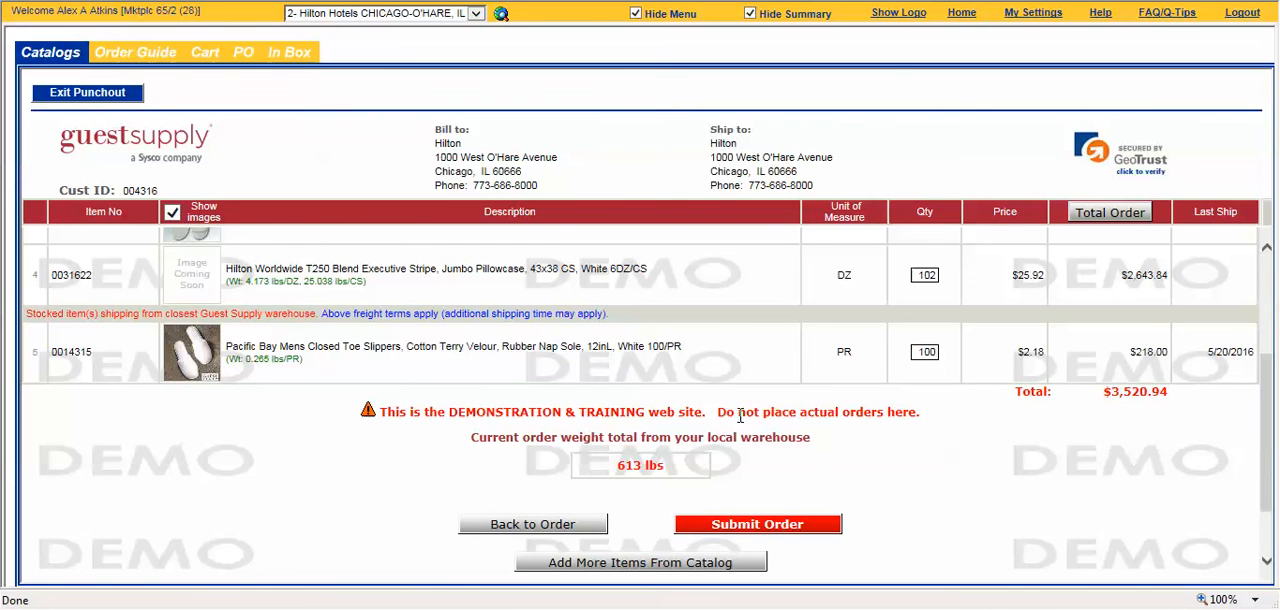
left_click(760, 527)
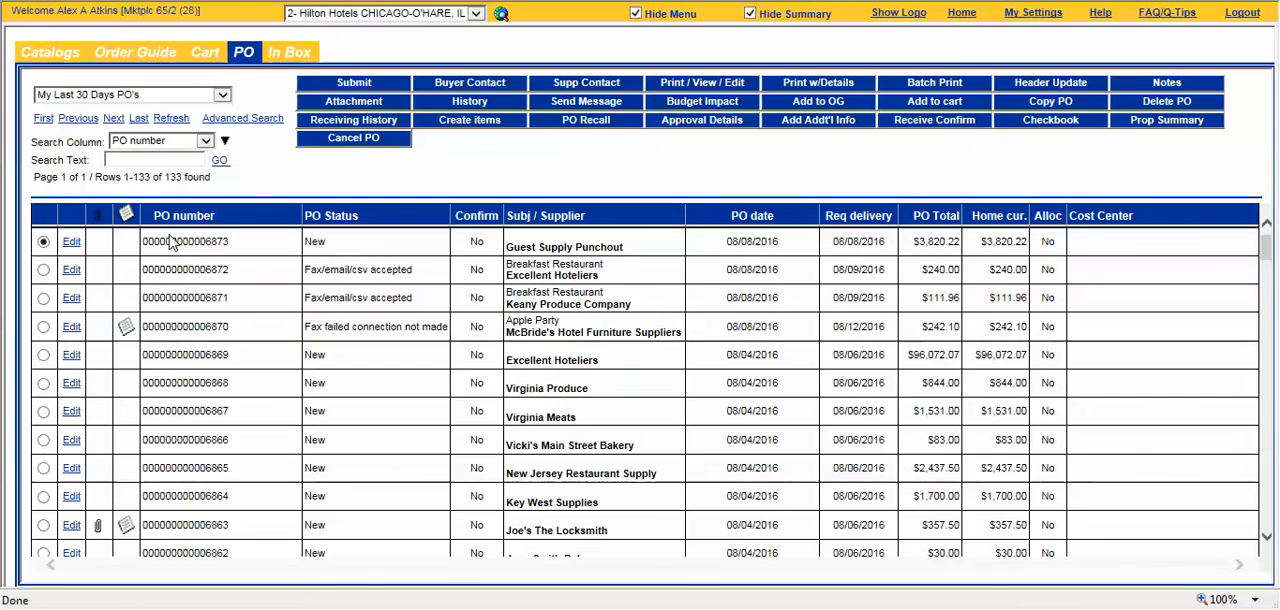
left_click_drag(164, 240, 272, 243)
left_click(366, 248)
Step: Open the Guest Supply Punchout order's header for updating and enter the subject "September Guest Supply Order"
left_click(1094, 85)
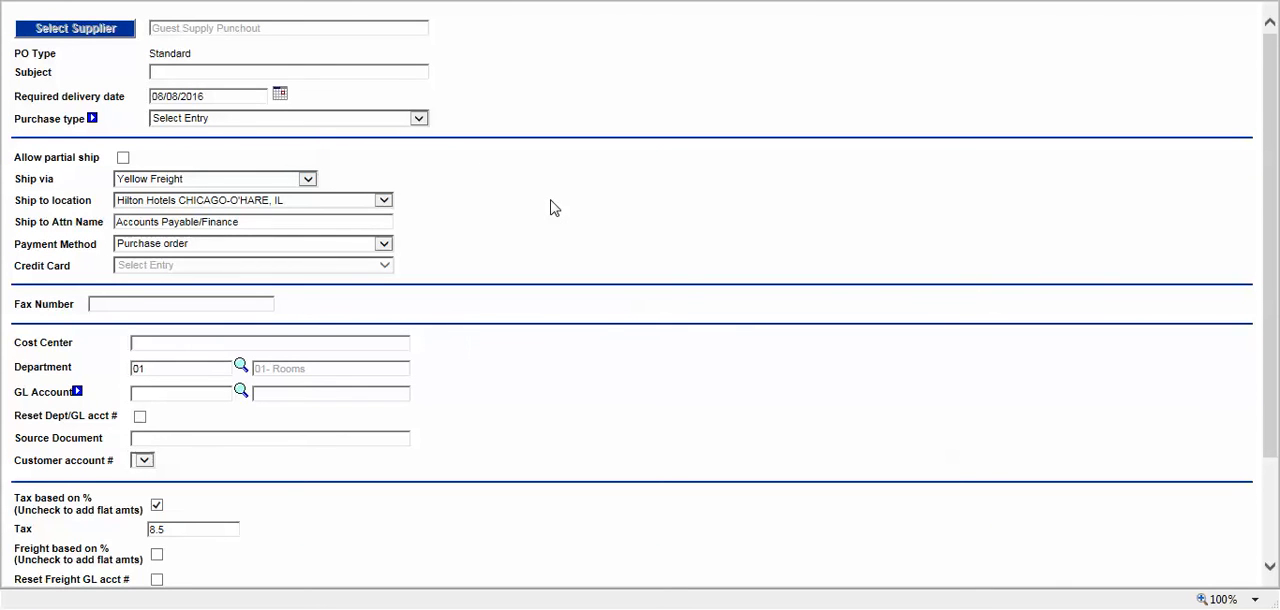
type("September Guest Supply Order")
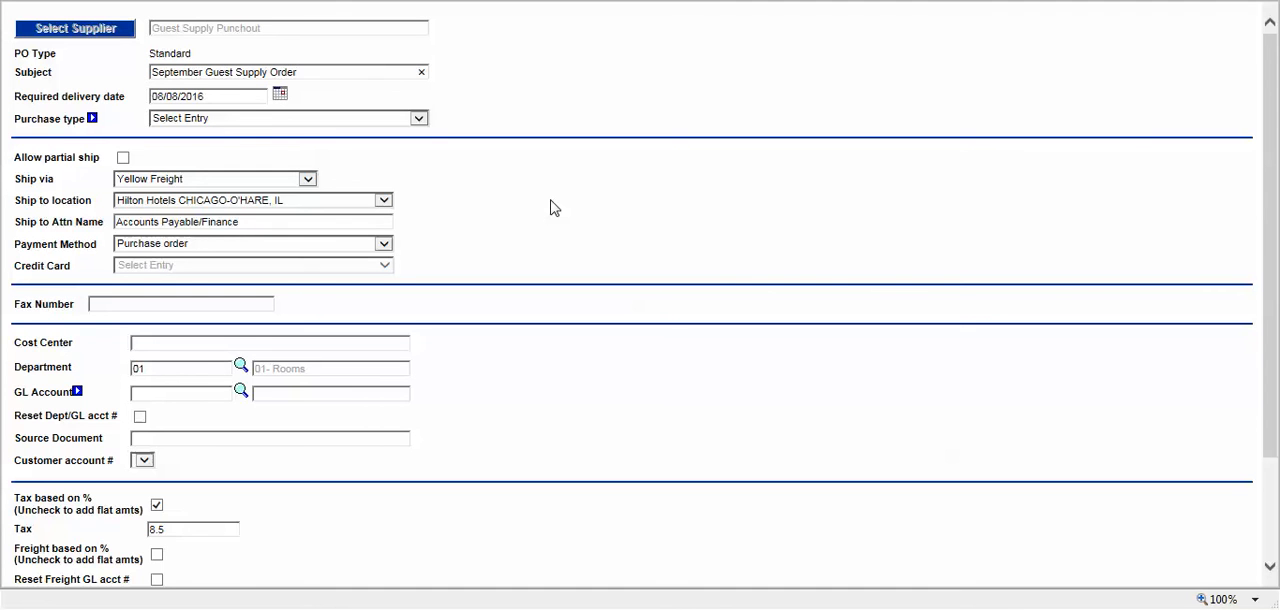
left_click(505, 76)
Step: Set the purchase order's required delivery date to 09/10/2016
left_click_drag(155, 96, 205, 98)
left_click(212, 104)
left_click(260, 98)
type("9/10")
left_click(561, 100)
Step: Set the purchase type of the Guest Supply order to General
left_click(196, 118)
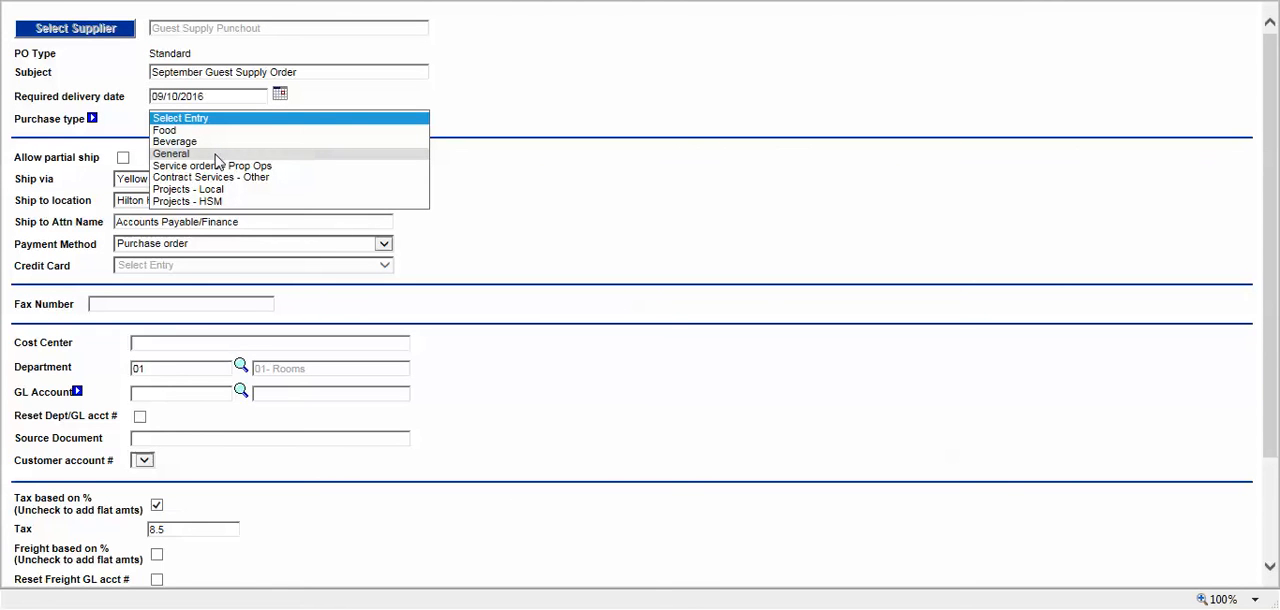
left_click(249, 154)
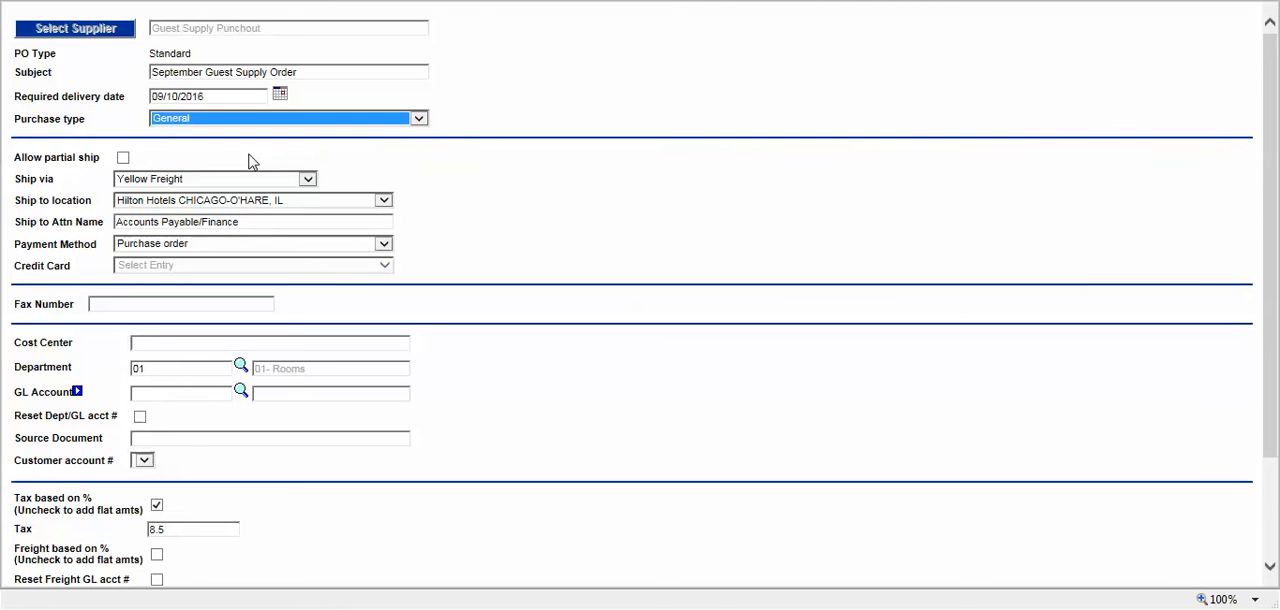
left_click(588, 91)
scroll(400, 210, "down", 1)
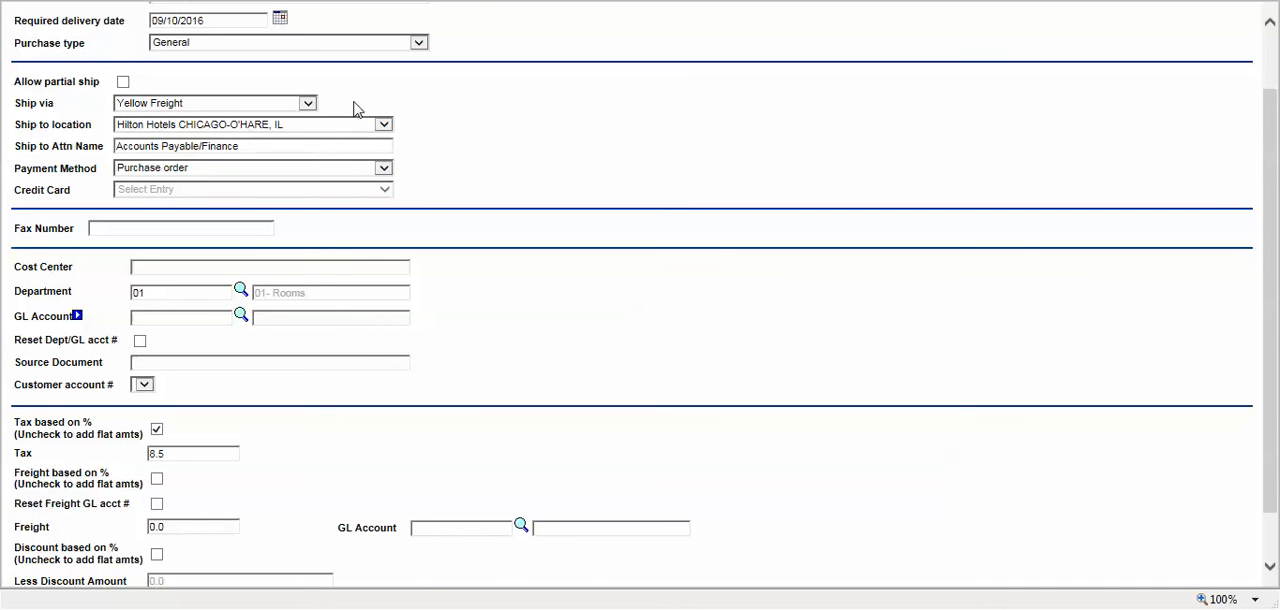
Step: Review the available ship-to locations for the Guest Supply order, keeping Hilton Hotels CHICAGO-O'HARE, IL
left_click(384, 124)
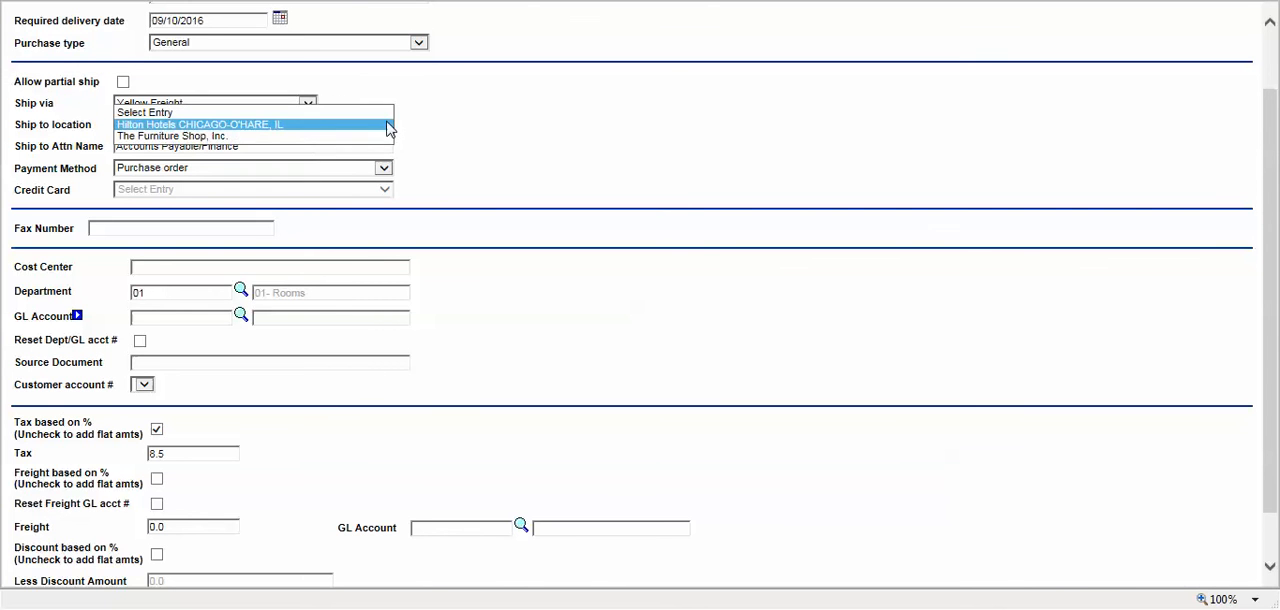
left_click(384, 124)
left_click(422, 131)
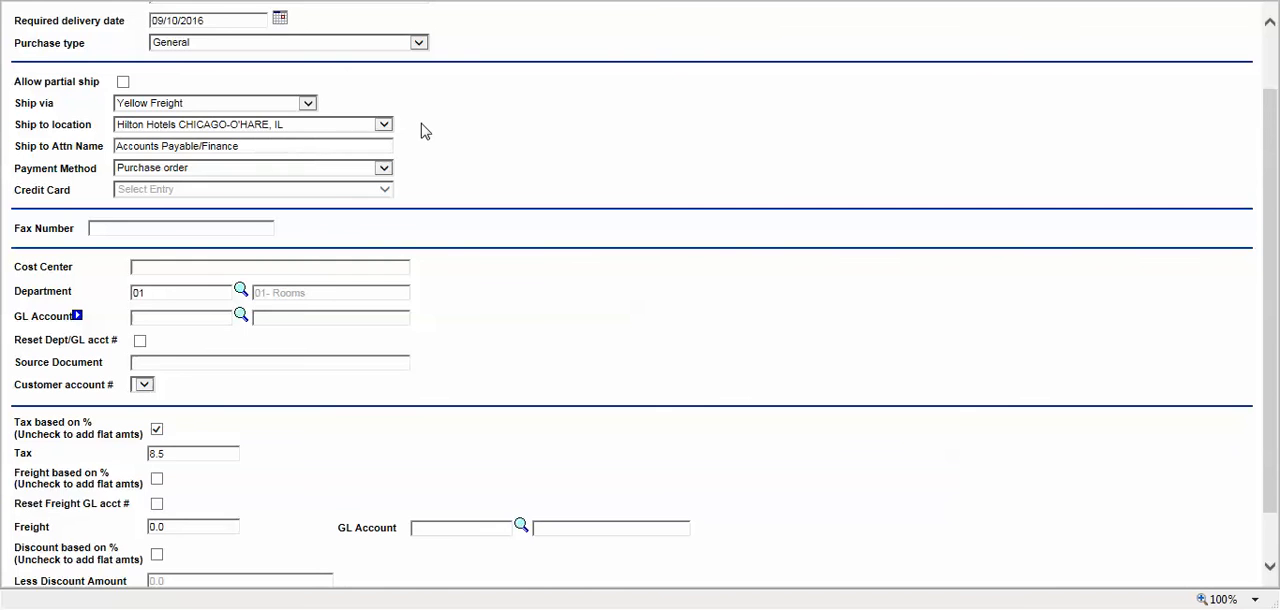
Step: Assign GL account 01-344-50 Cable Services to the Guest Supply order and save the header
scroll(422, 131, "down", 1)
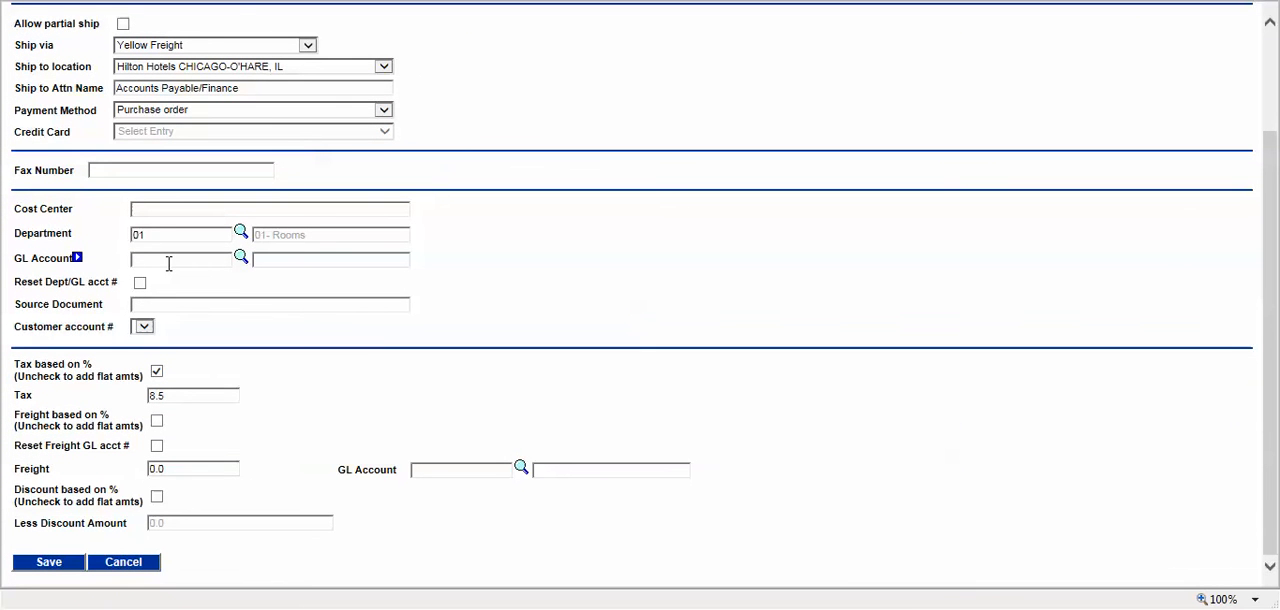
left_click(241, 259)
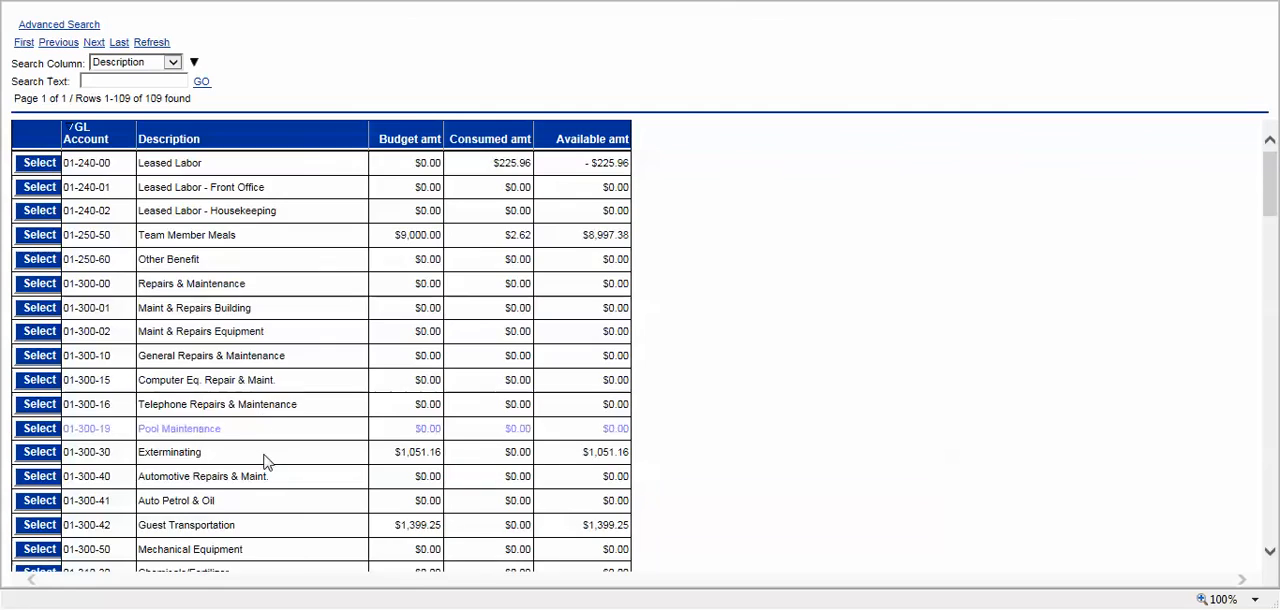
scroll(268, 470, "down", 3)
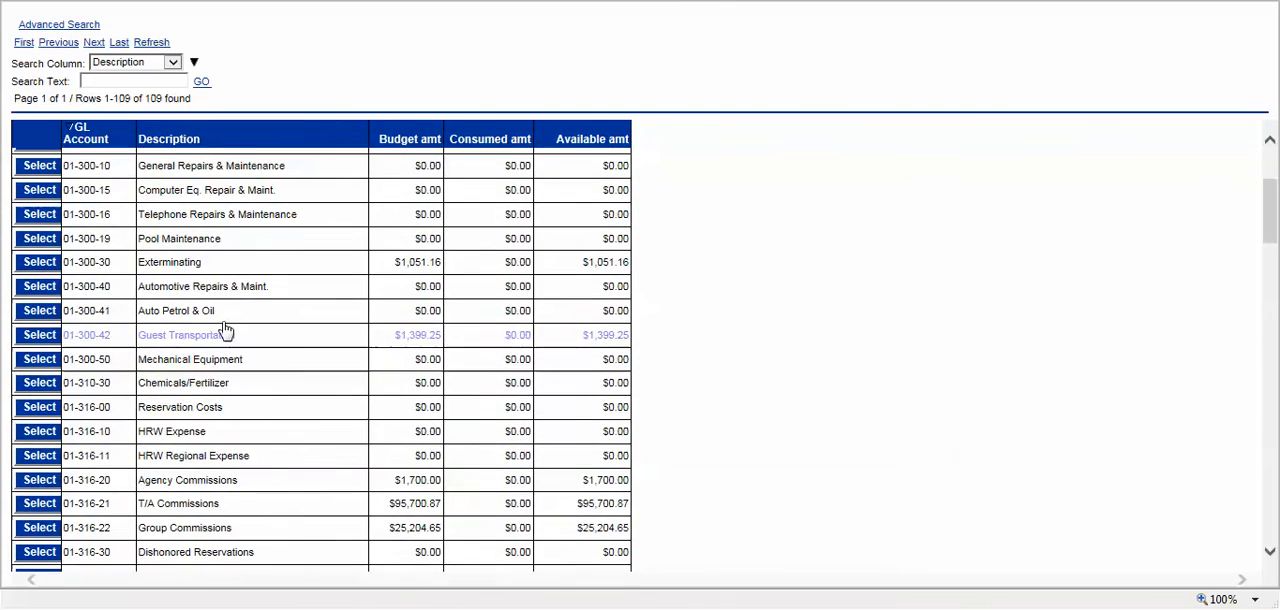
scroll(170, 425, "down", 6)
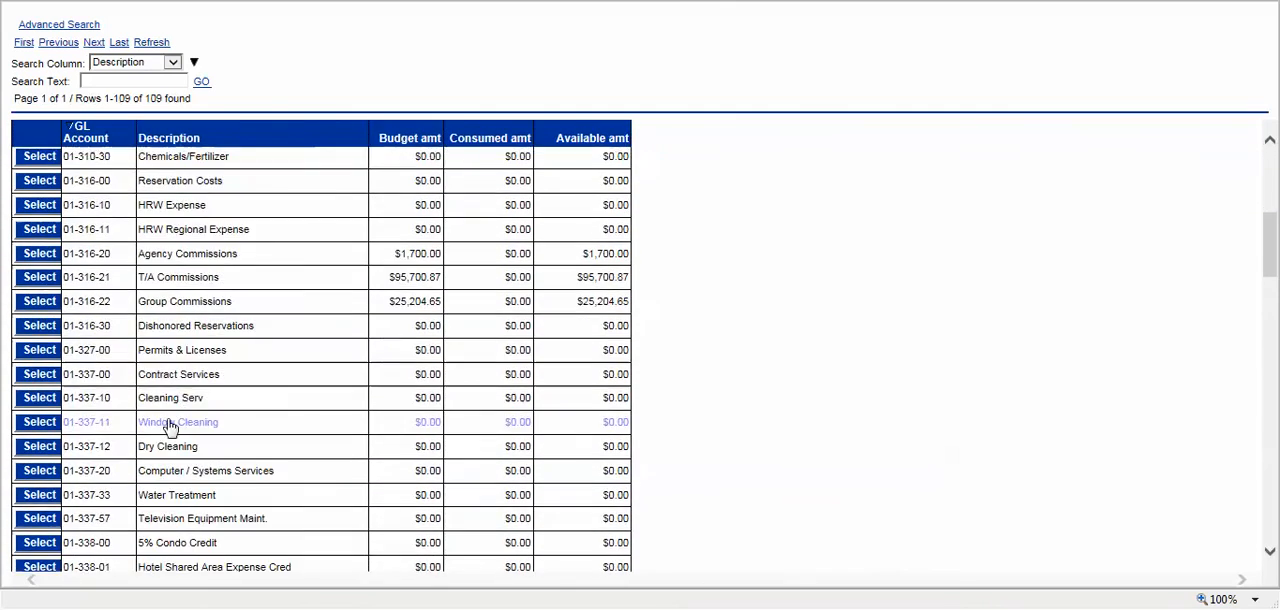
scroll(170, 430, "down", 3)
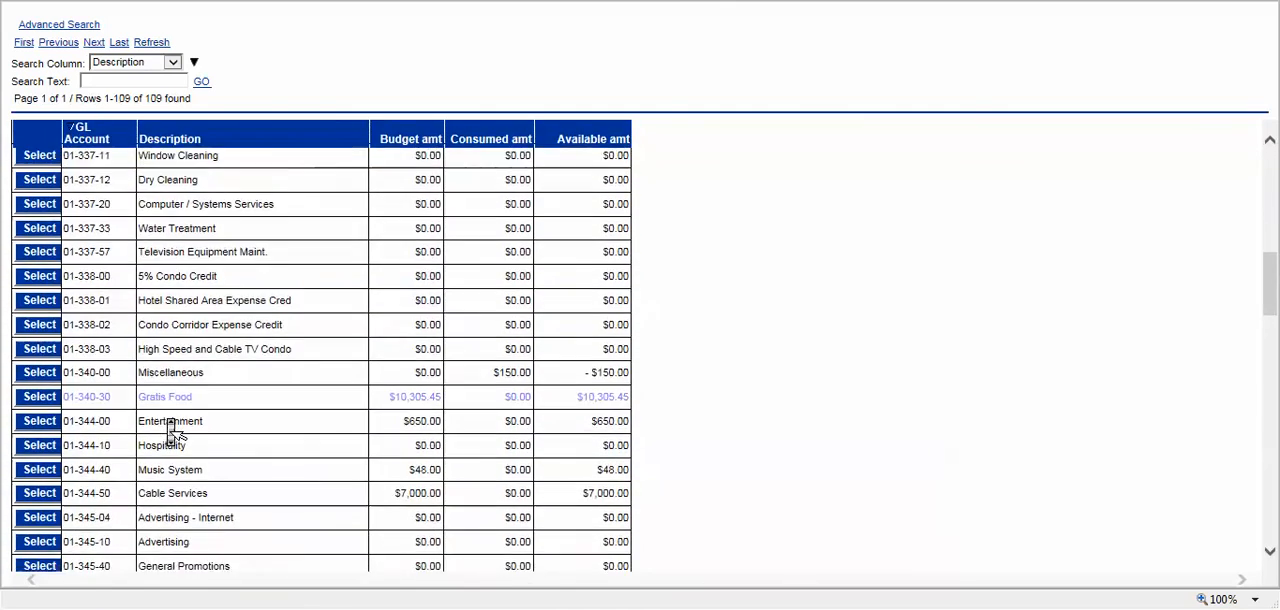
scroll(172, 430, "down", 2)
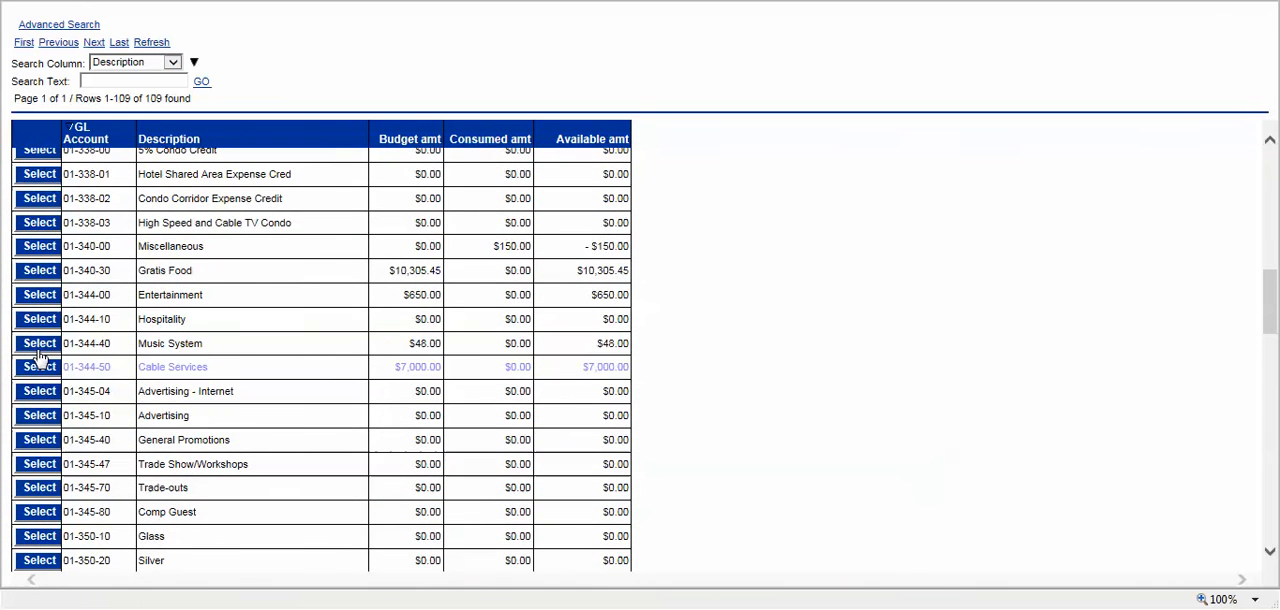
left_click(40, 367)
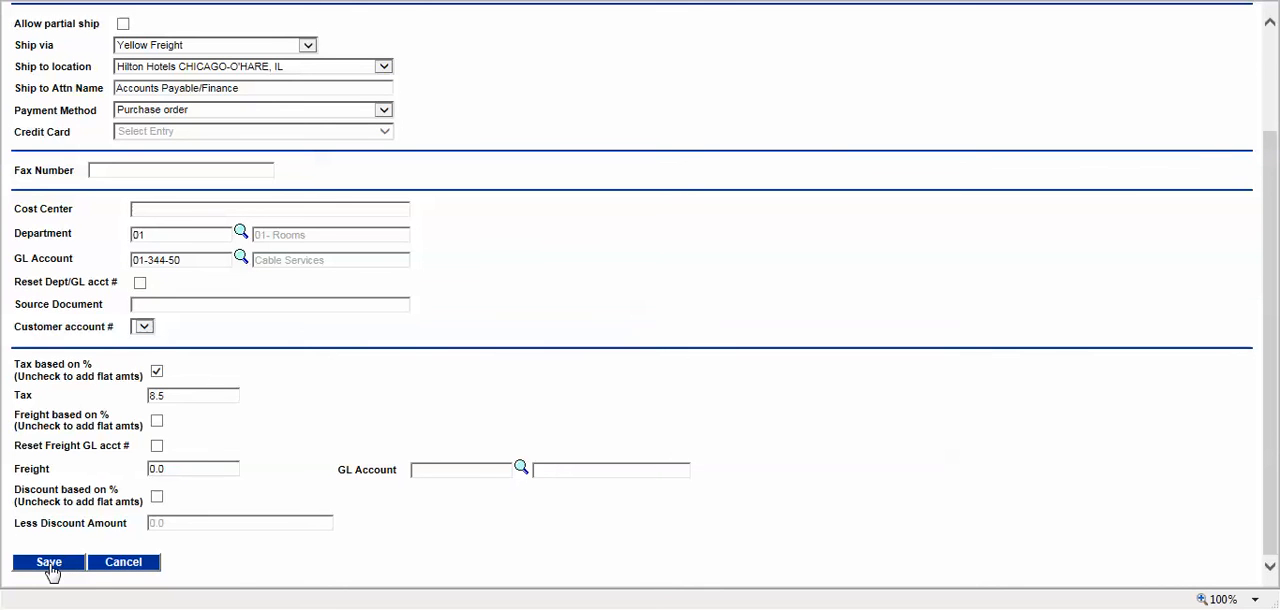
left_click(49, 563)
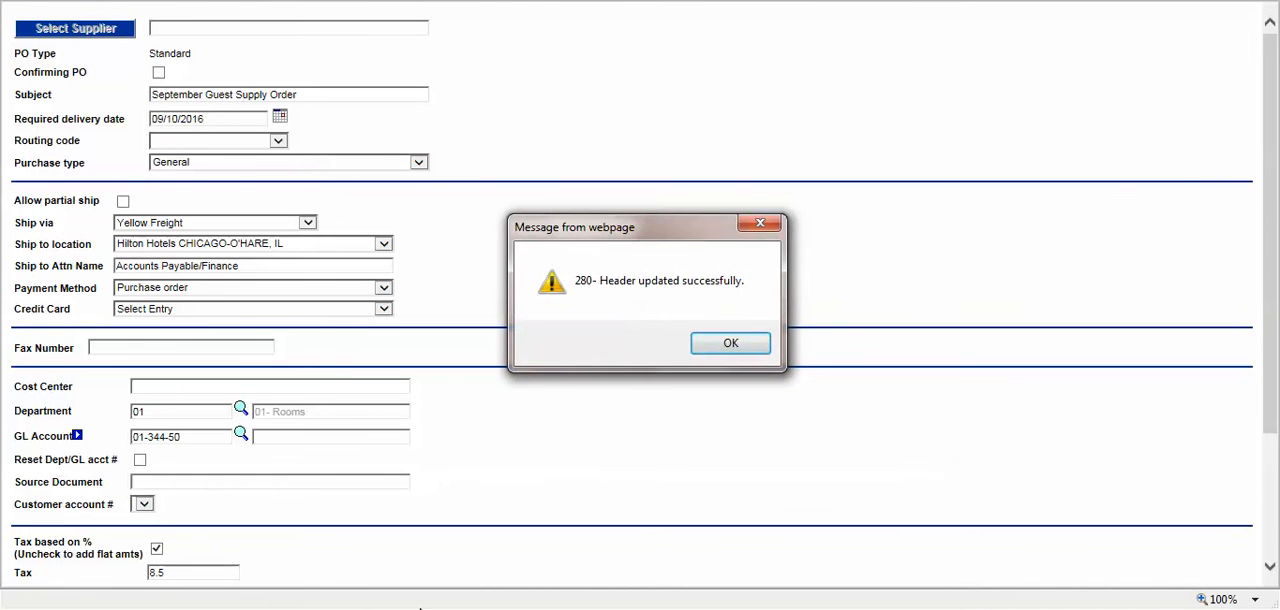
left_click(728, 342)
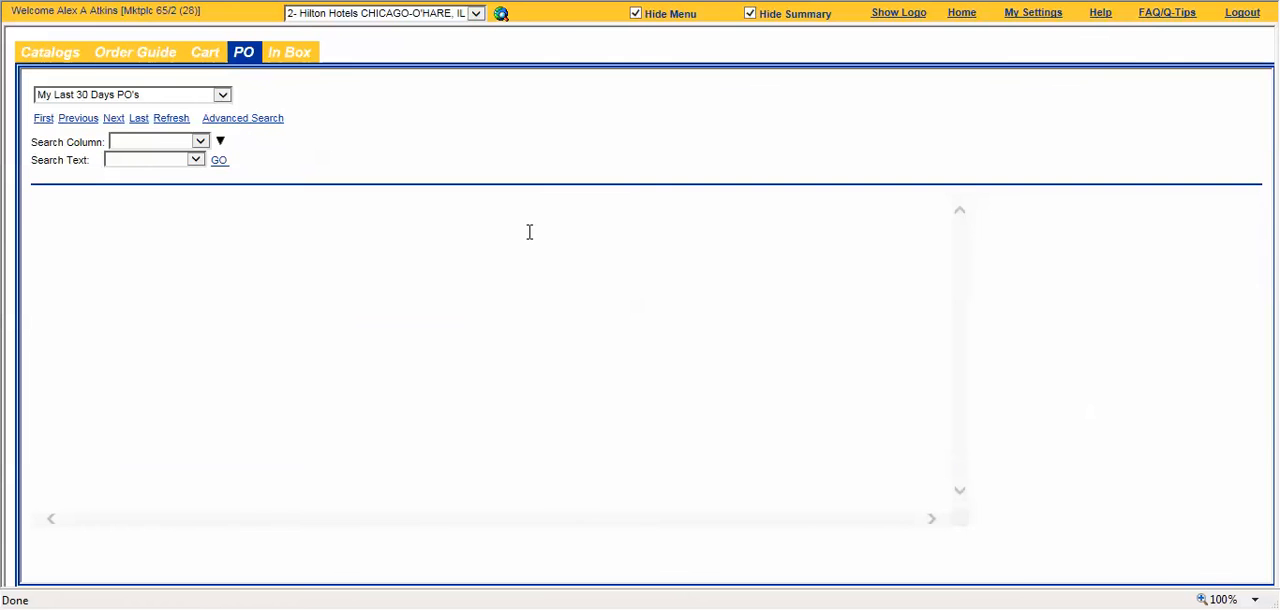
Step: Submit the purchase order with the subject September Guest Supply Order
left_click_drag(507, 235, 655, 233)
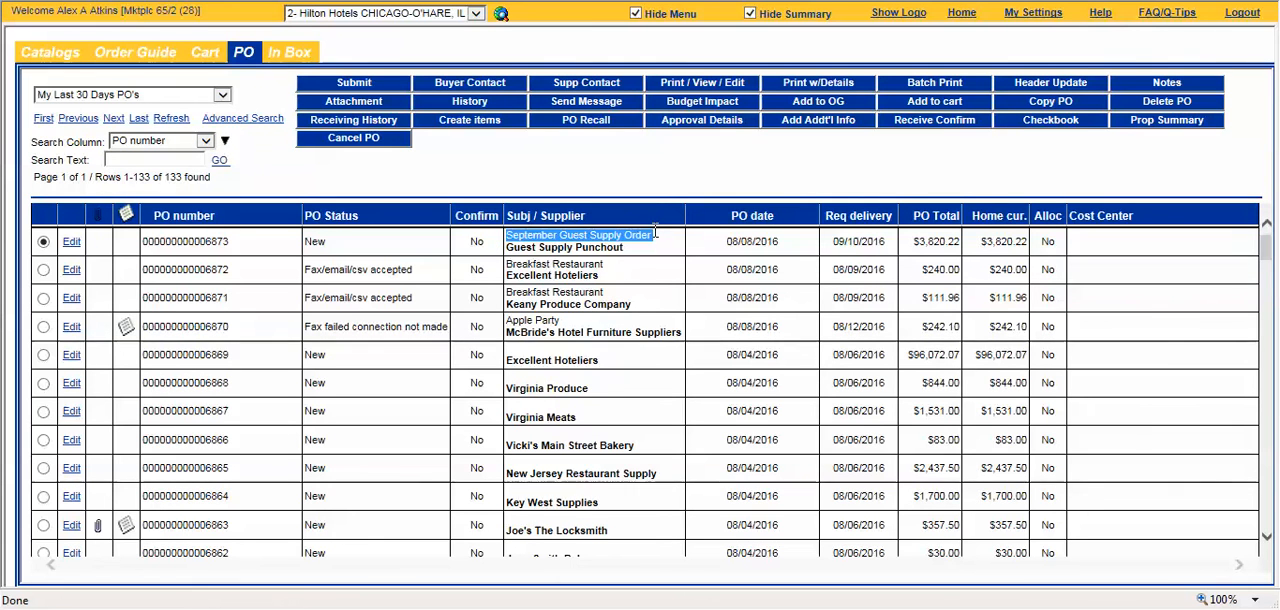
left_click(659, 251)
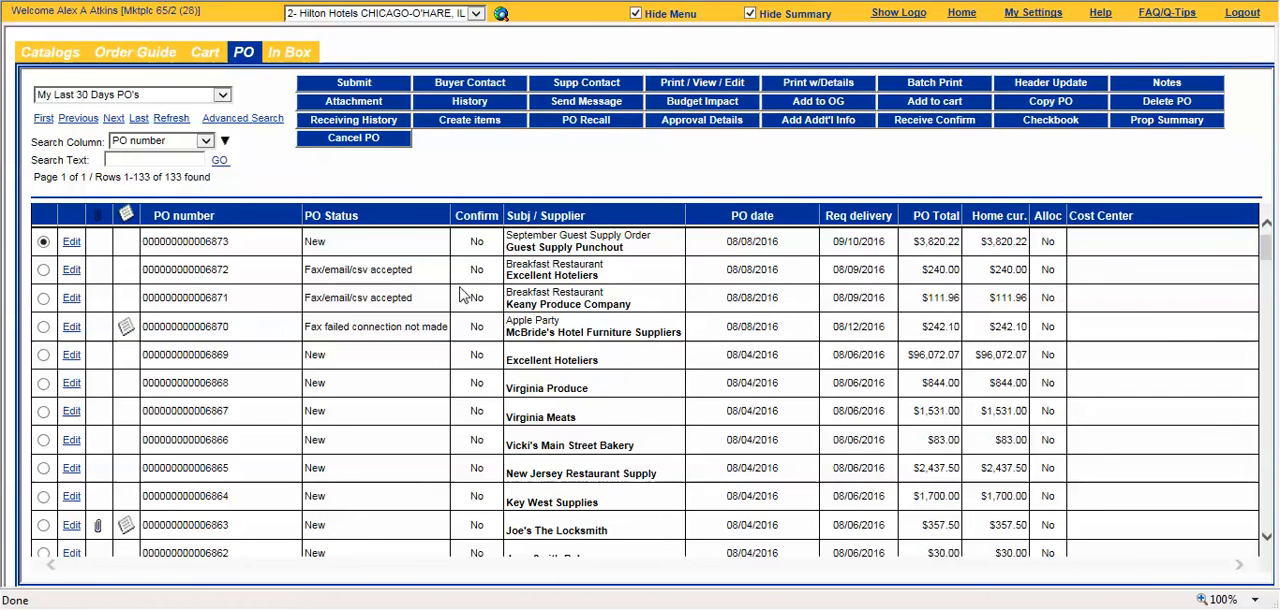
left_click(362, 86)
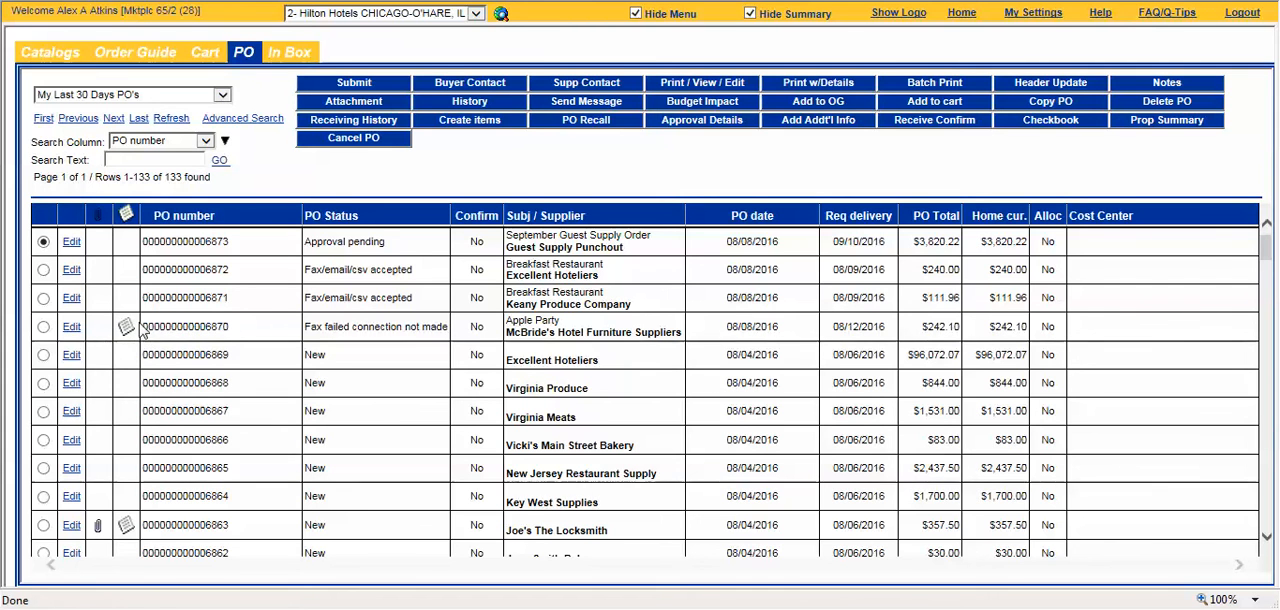
Step: Open the notes of the $96,072.07 Excellent Hoteliers purchase order and enter "Please Approve we need ASAP."
scroll(128, 320, "down", 1)
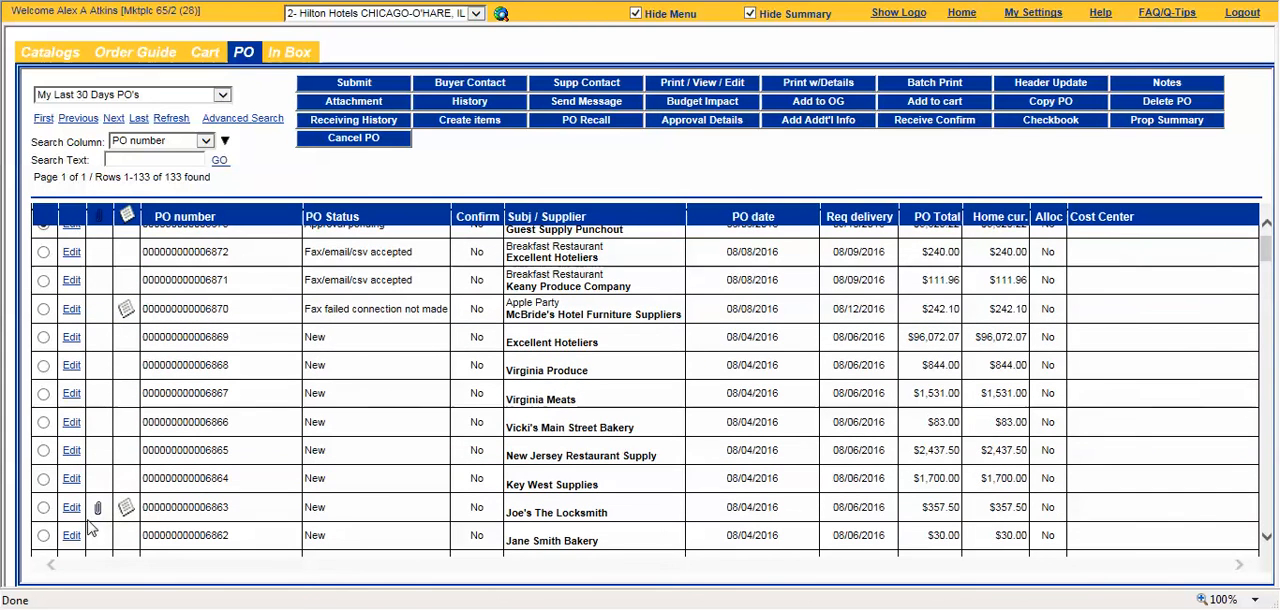
scroll(95, 520, "up", 1)
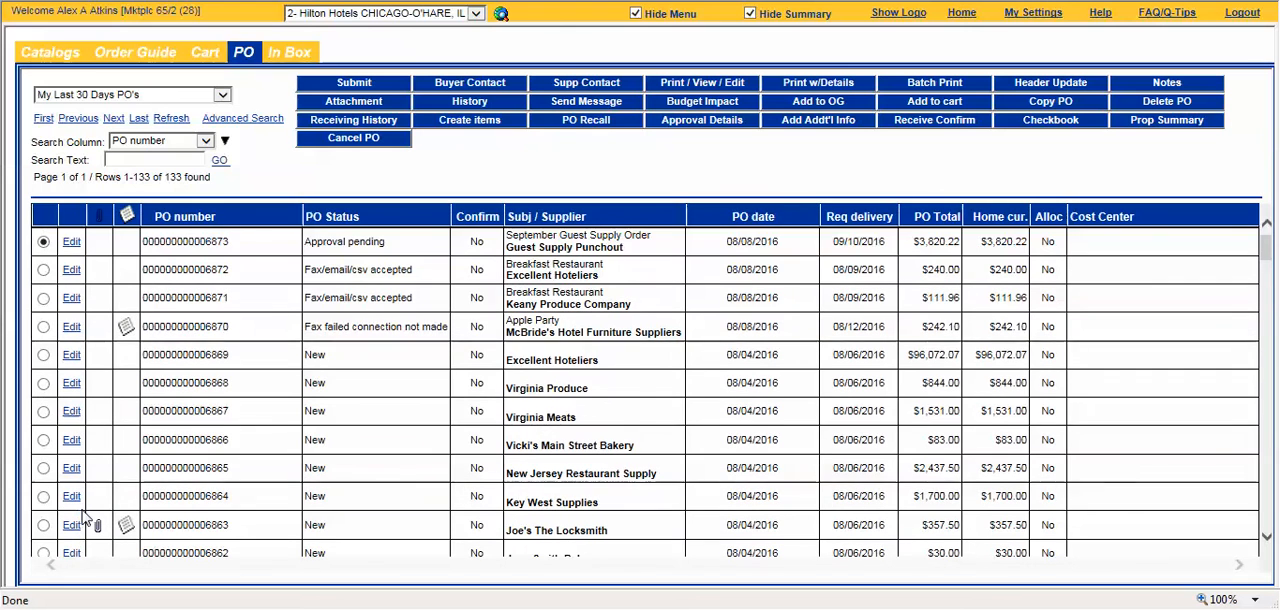
left_click(43, 355)
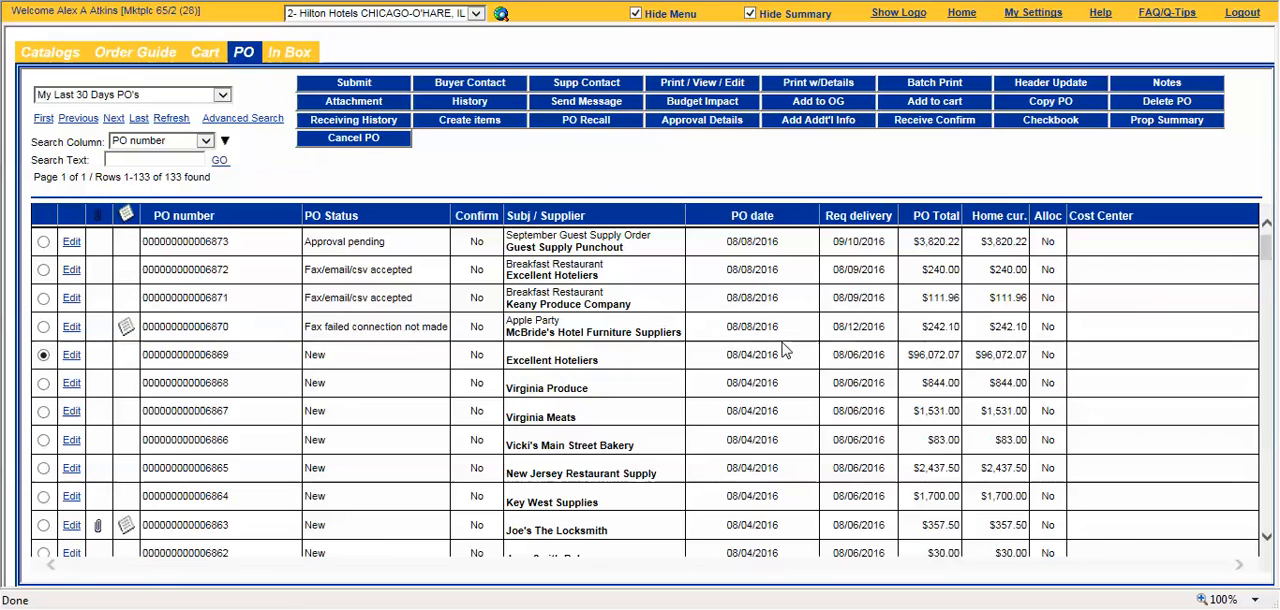
left_click(1200, 87)
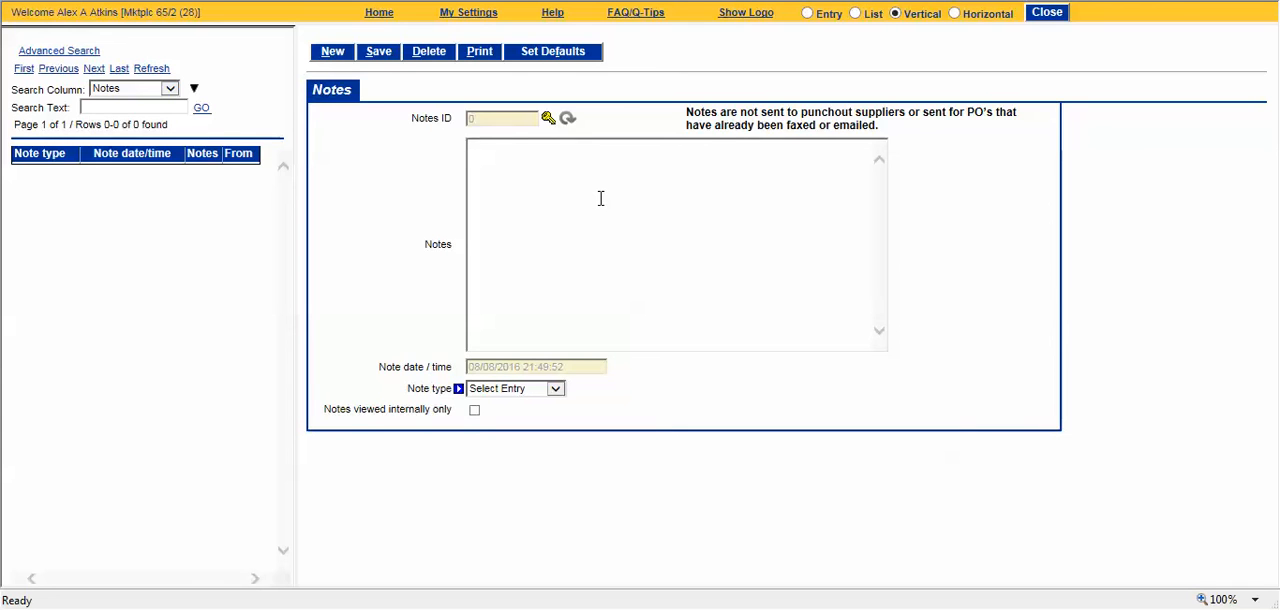
type("ease Appro")
type("vee")
type("we need AS")
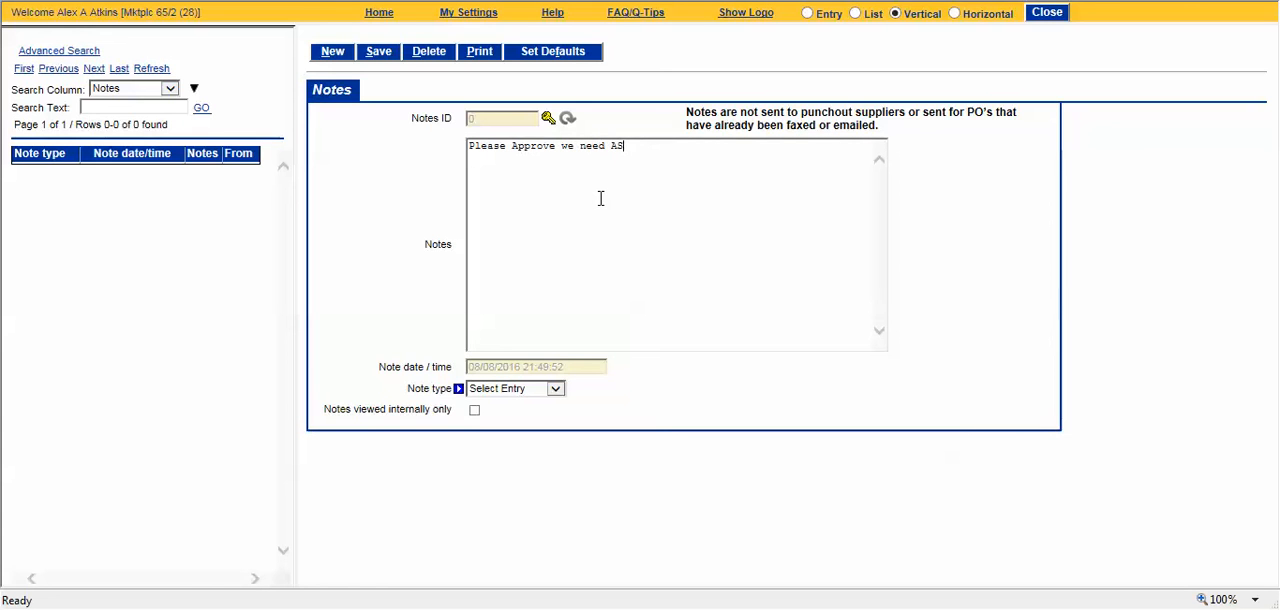
type("AP.")
Step: Set the approval note's type to From buyer, restrict it to internal viewing only, and save it
left_click(524, 390)
left_click(541, 402)
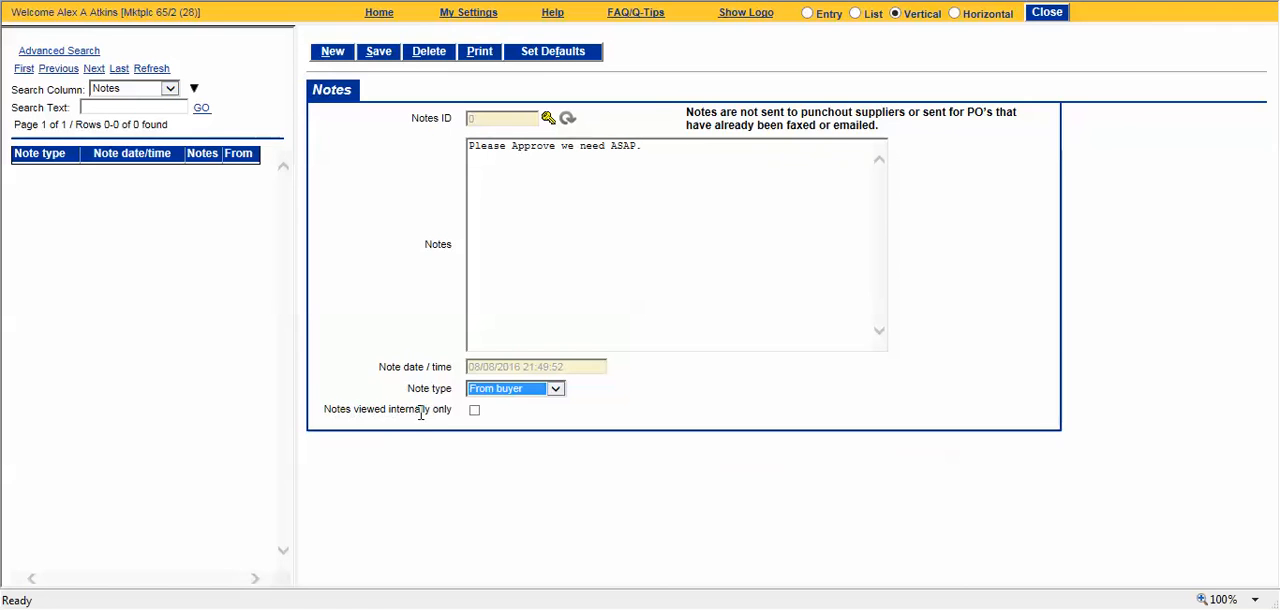
left_click(474, 410)
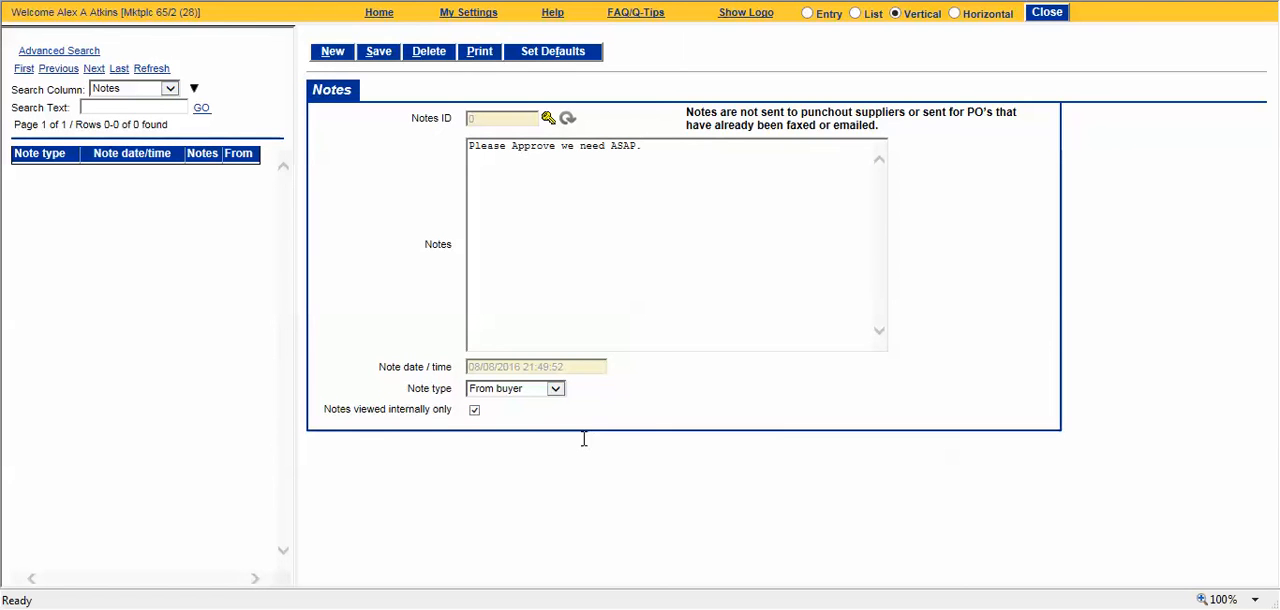
left_click(384, 54)
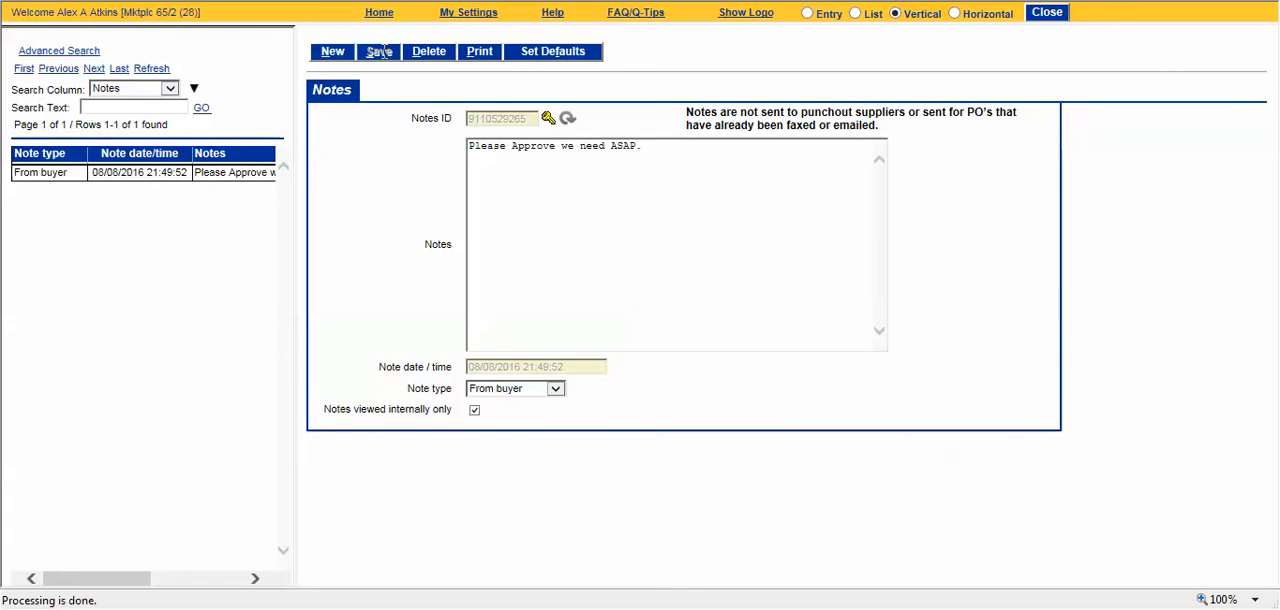
Step: Create a second note reading "Please expedite shipping", correcting the spelling of "expedite"
left_click(338, 55)
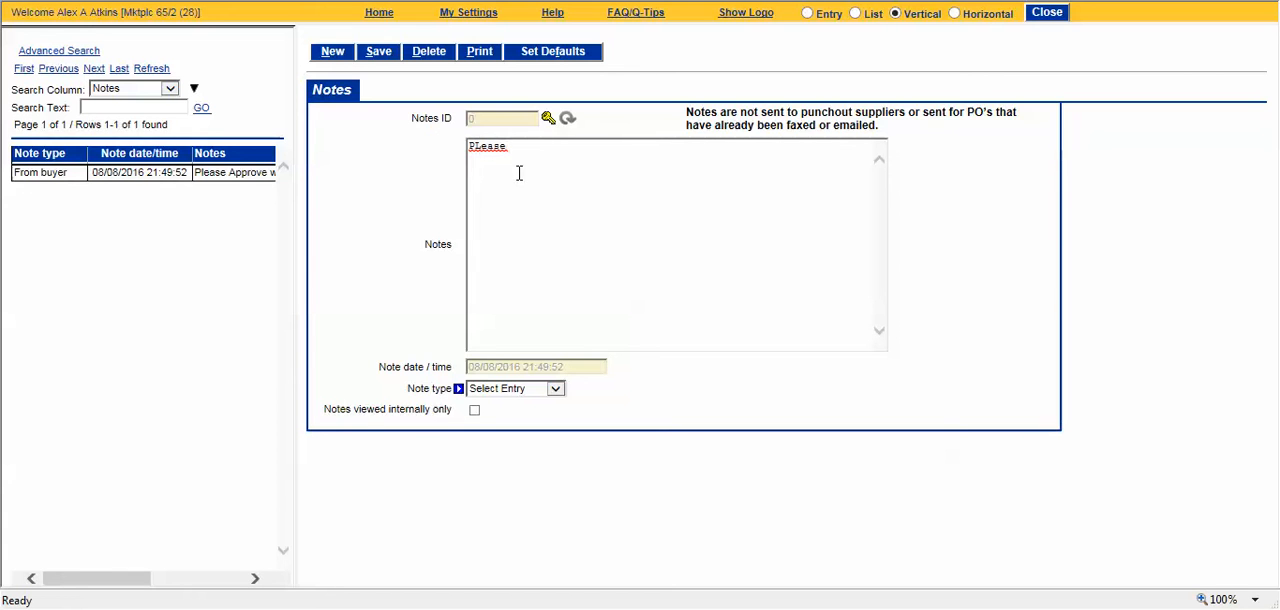
type("PLease expidite sh")
right_click(490, 146)
left_click(554, 155)
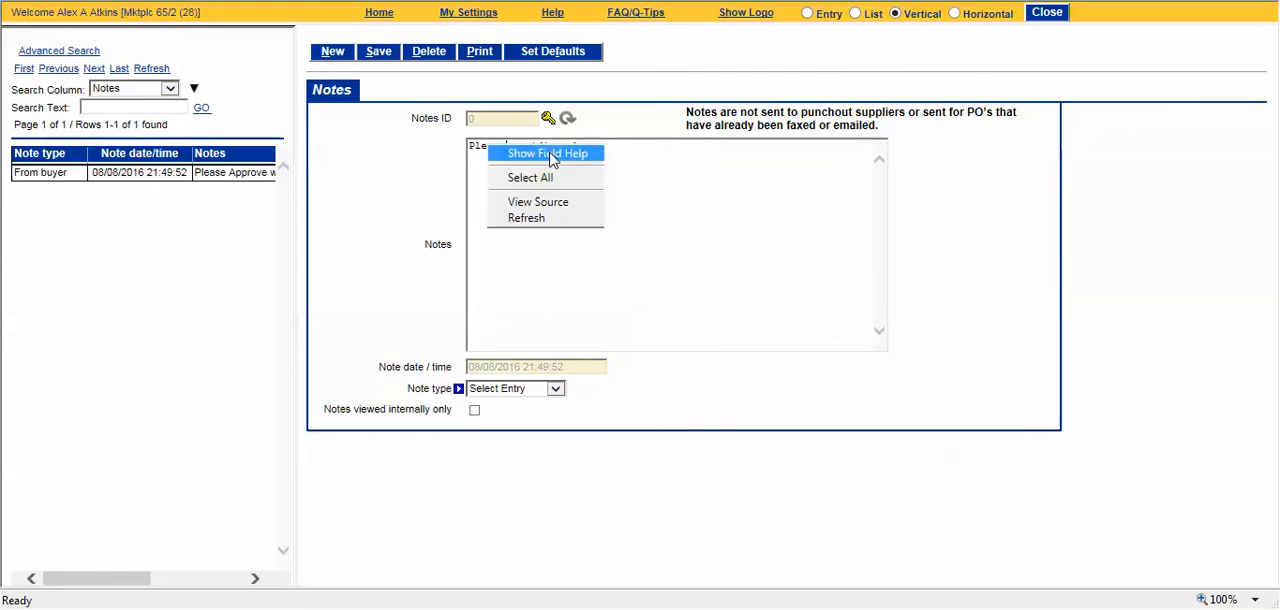
left_click(672, 182)
right_click(545, 152)
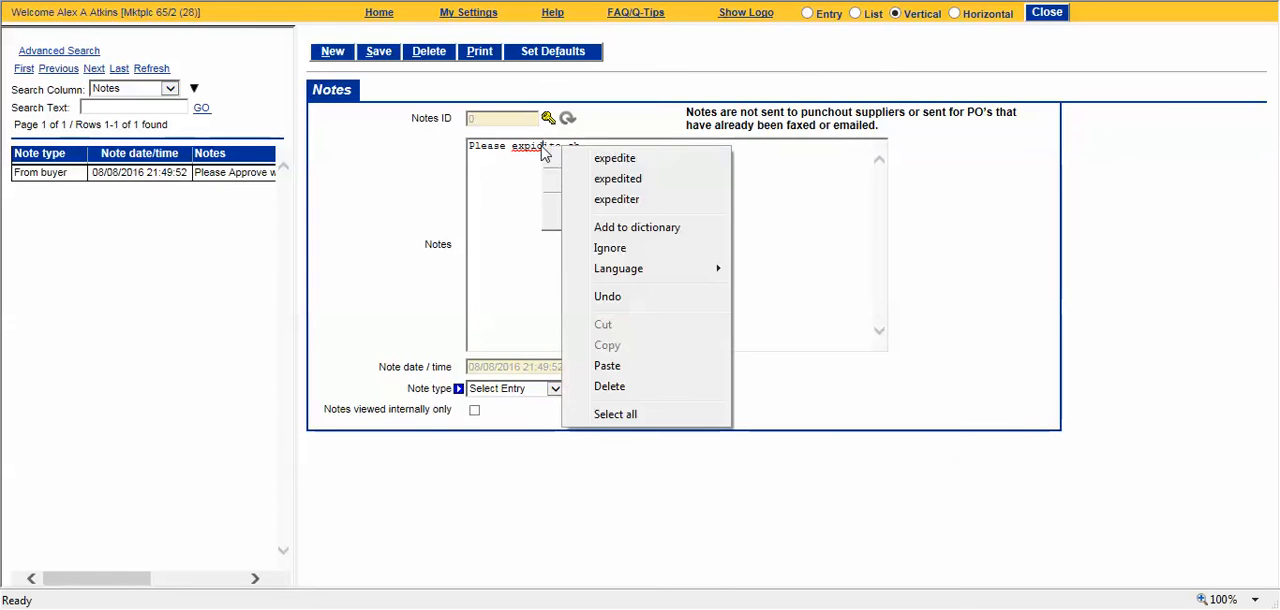
left_click(600, 158)
left_click(672, 146)
type("ipping")
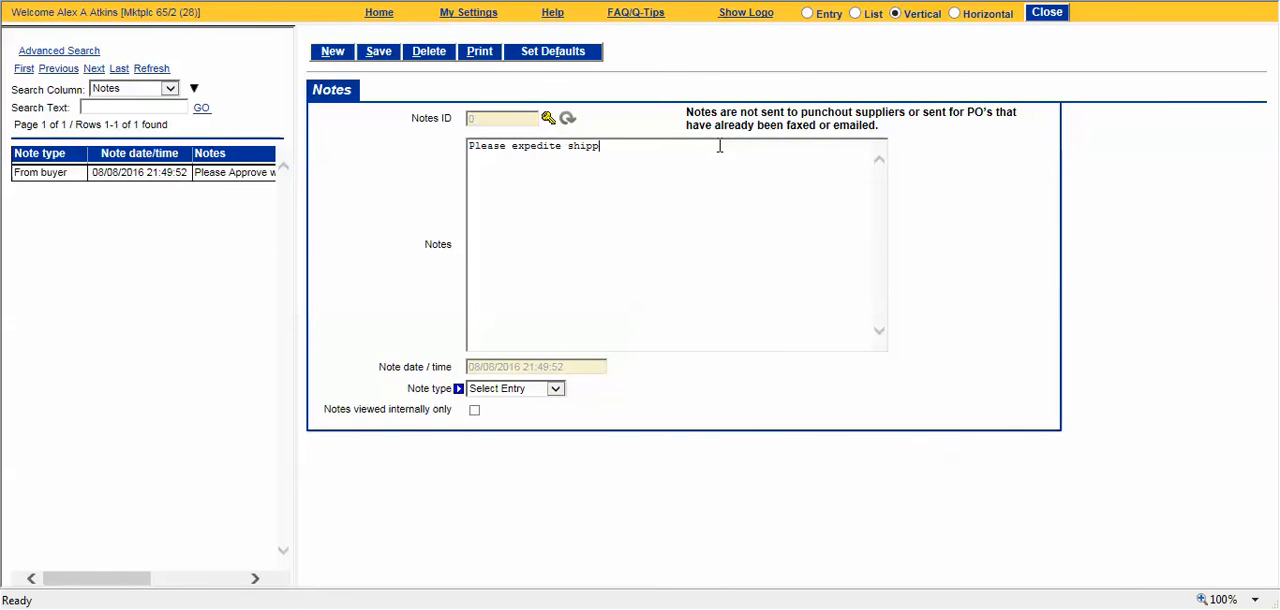
Step: Save the shipping note with the type From buyer and return to the refreshed purchase order list
left_click(514, 391)
left_click(514, 401)
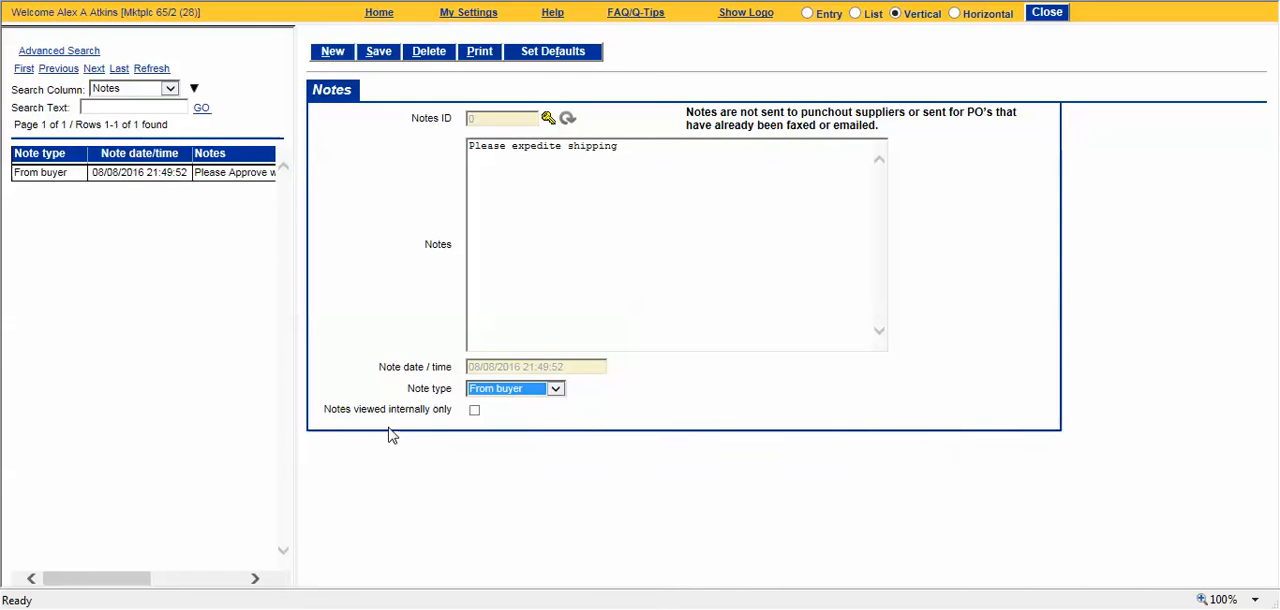
left_click(380, 55)
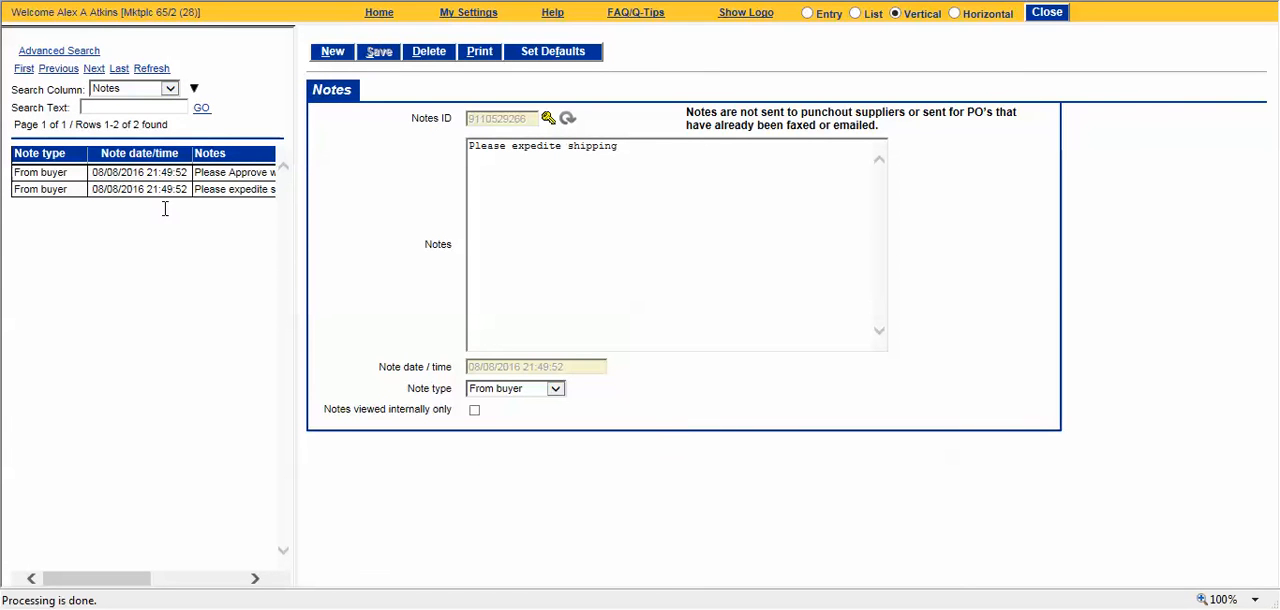
left_click(1047, 12)
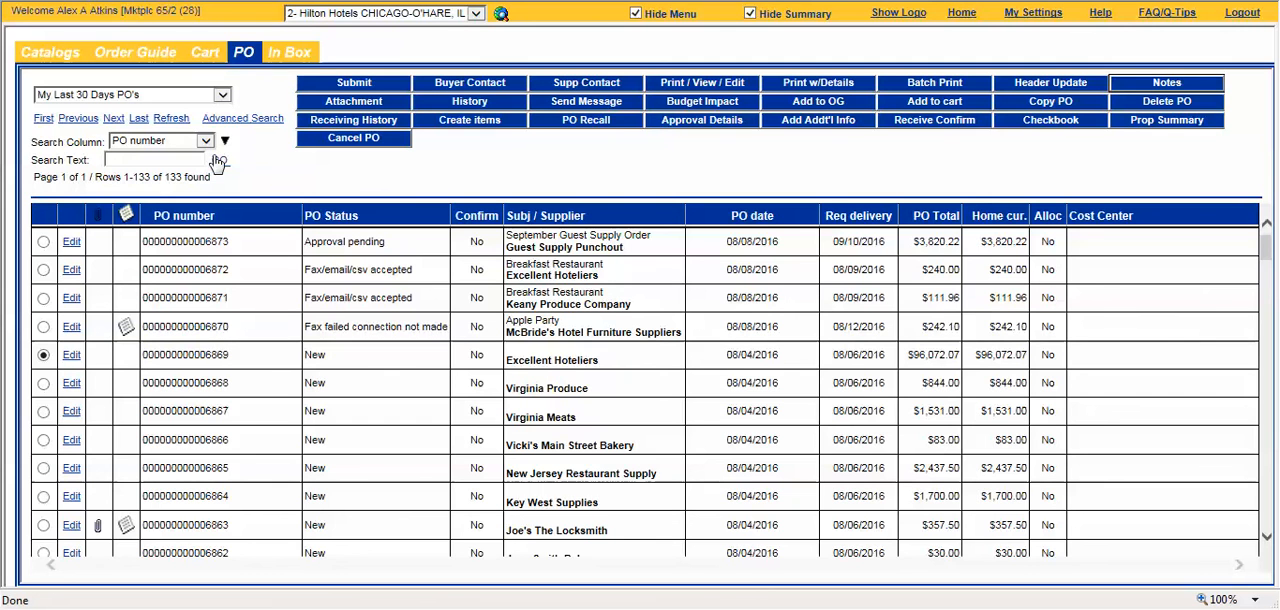
left_click(172, 118)
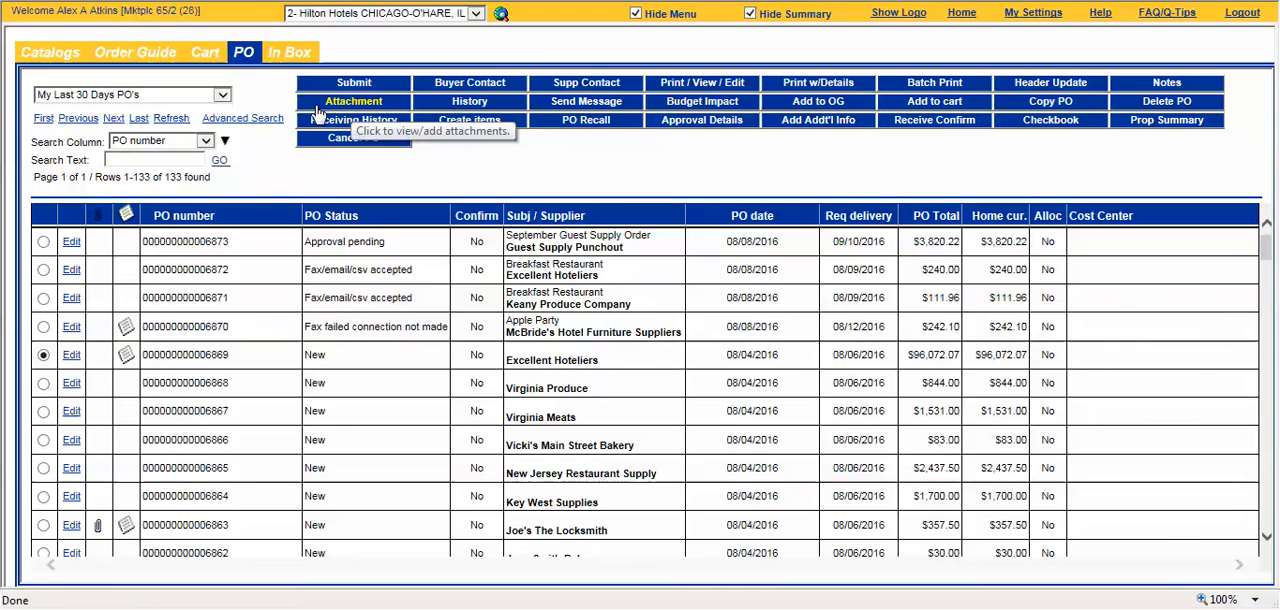
Step: Attach Receiving Manual.pdf to the selected Excellent Hoteliers purchase order as a non-internal document and refresh the order list
left_click(366, 104)
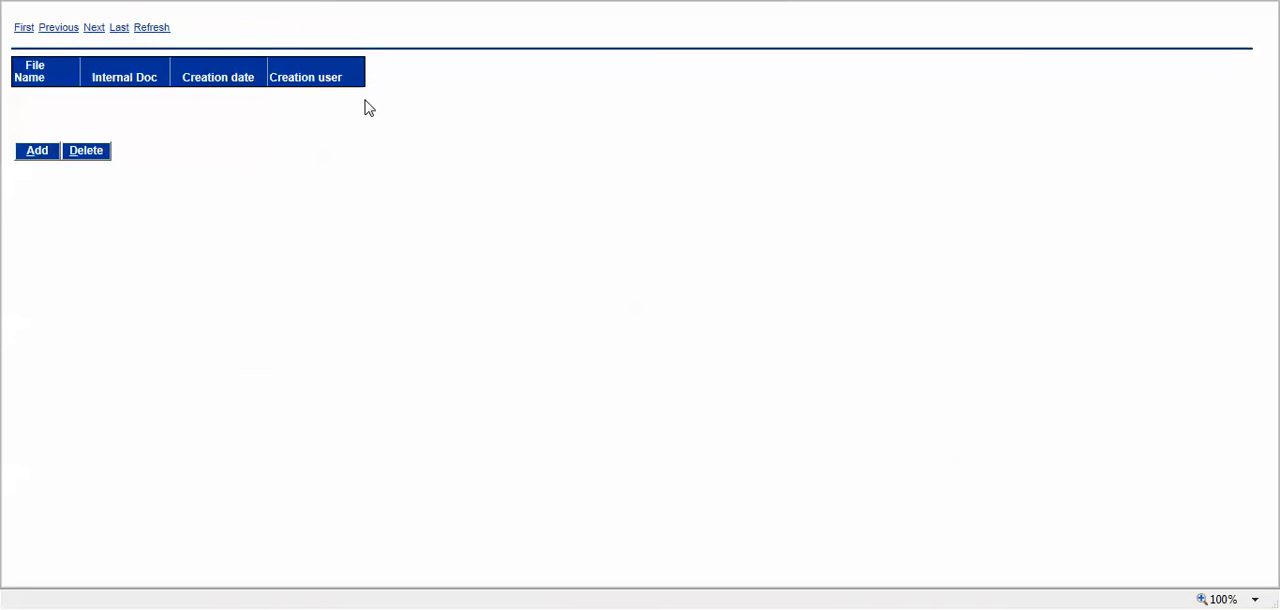
left_click(35, 156)
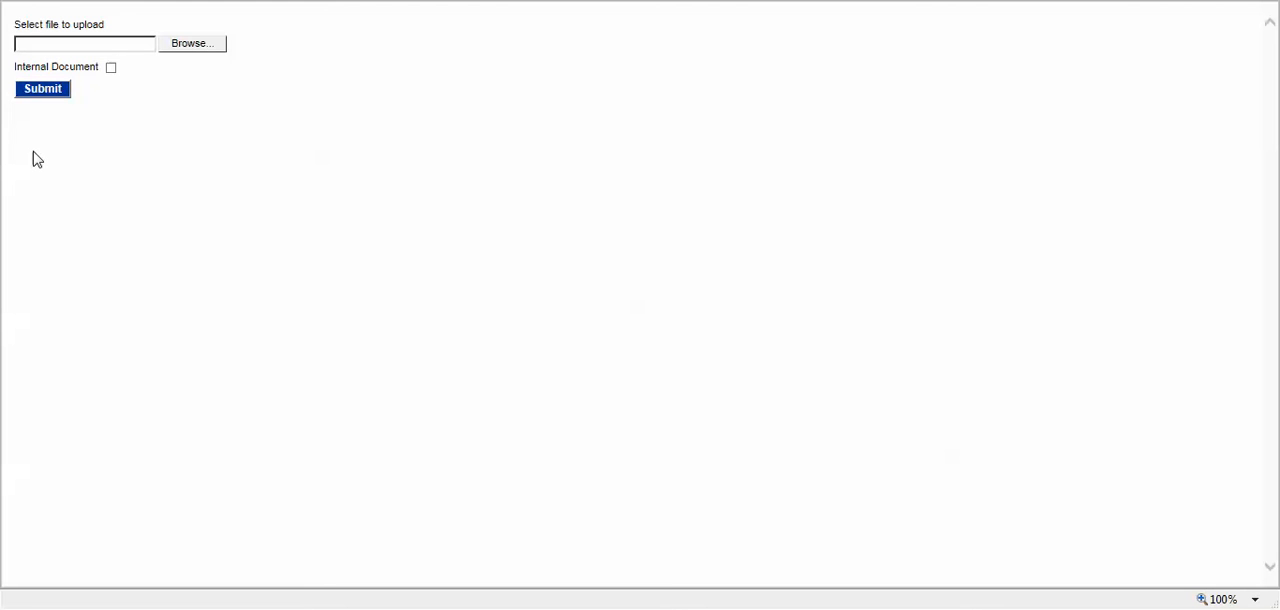
left_click(190, 44)
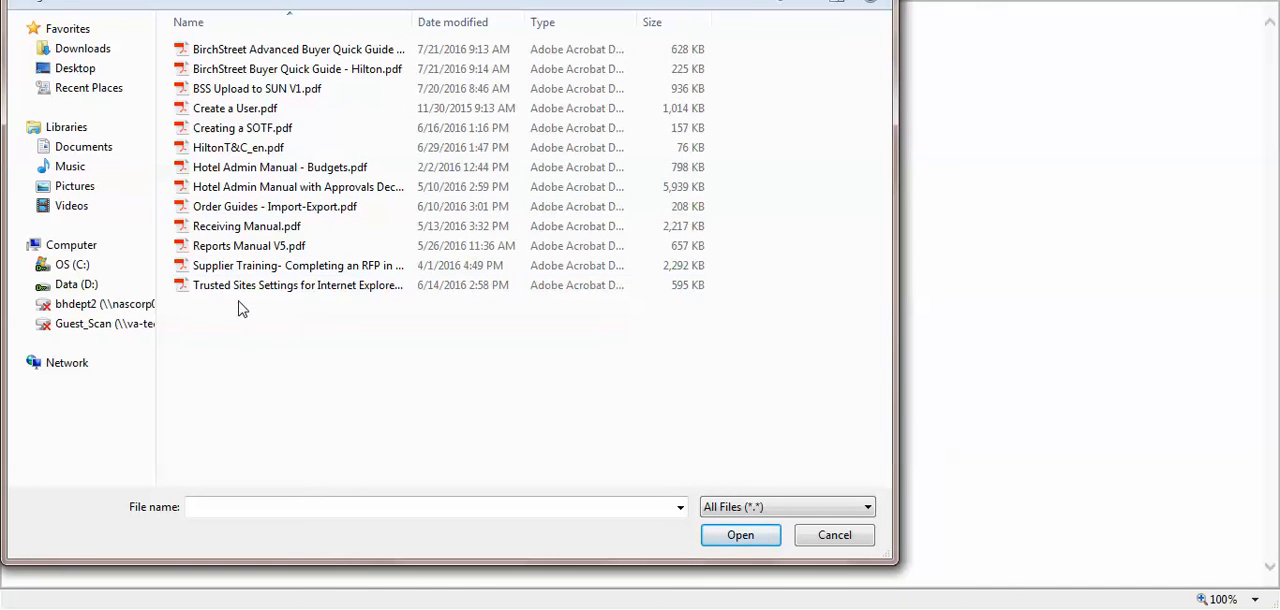
left_click(300, 230)
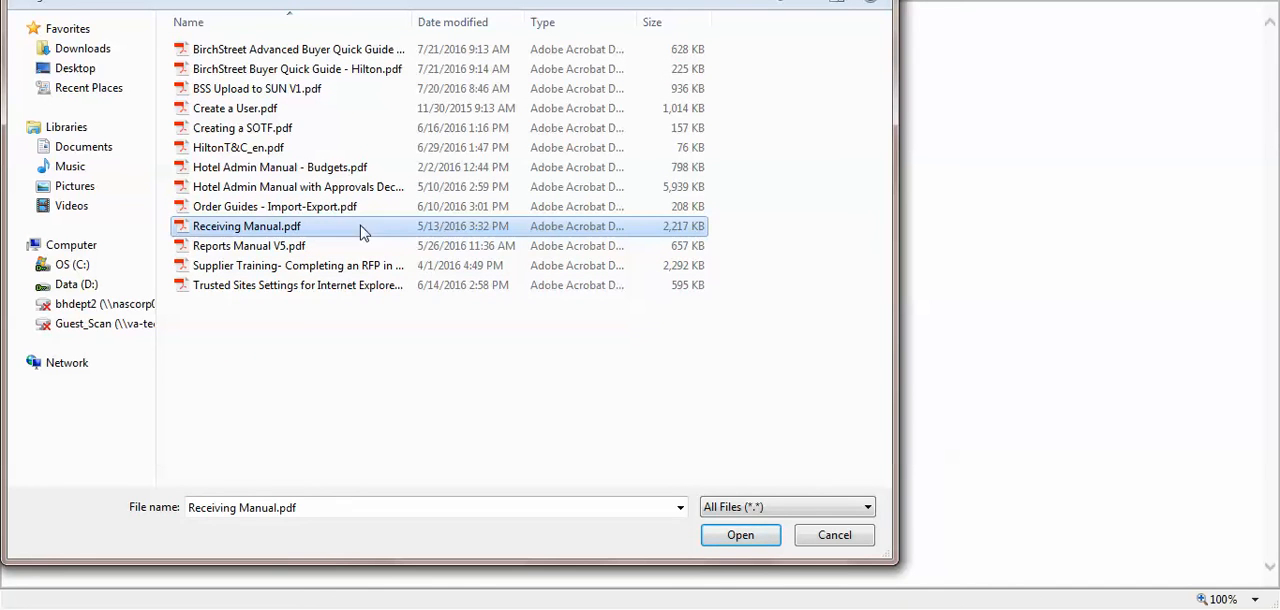
left_click(740, 538)
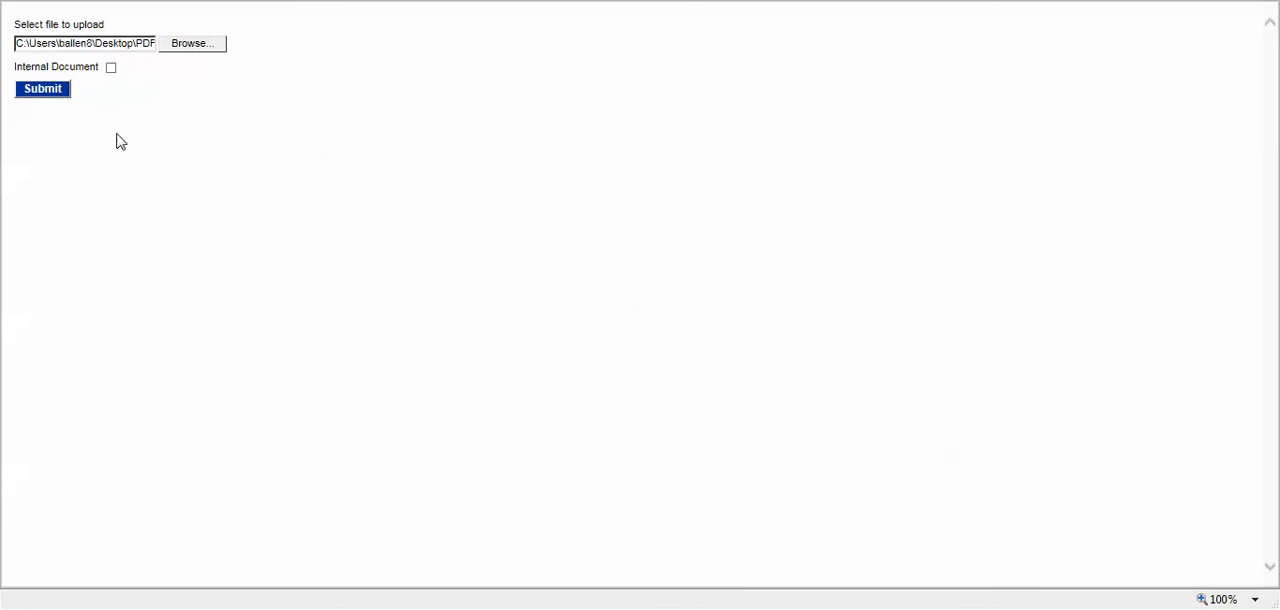
left_click(36, 91)
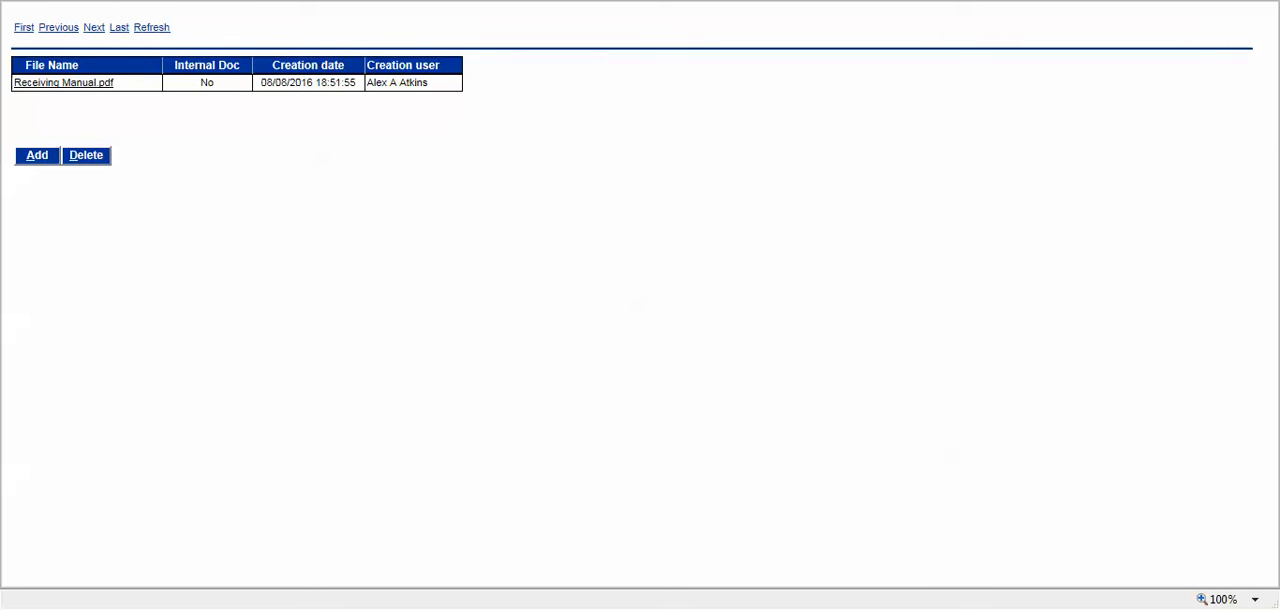
key("alt+F4")
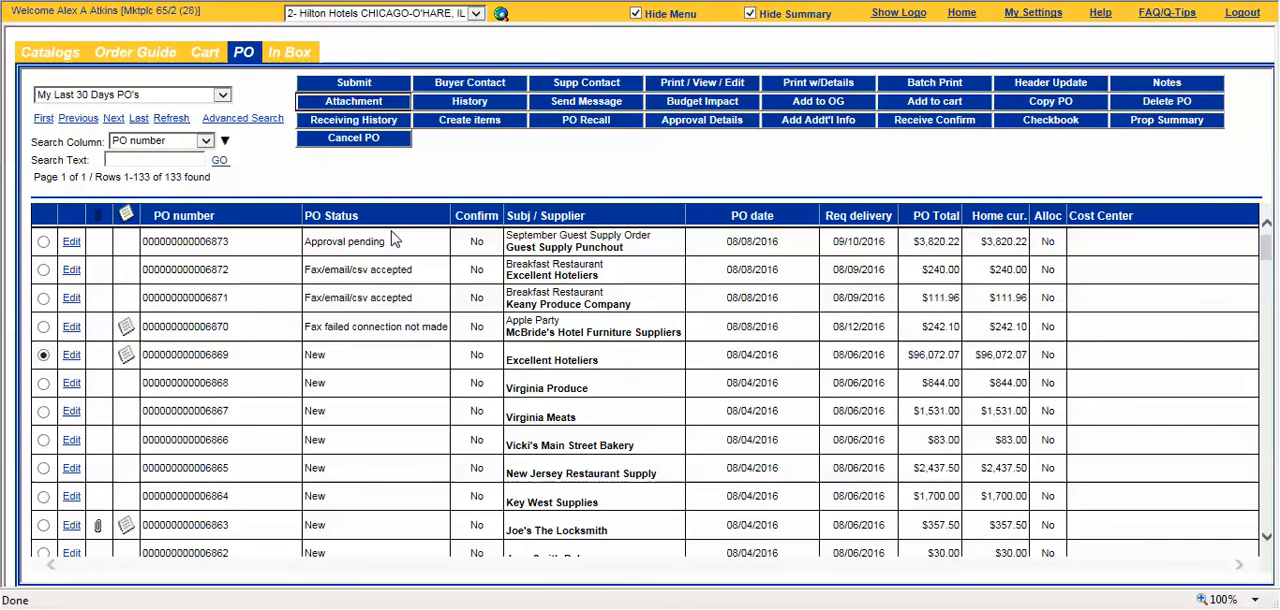
left_click(167, 120)
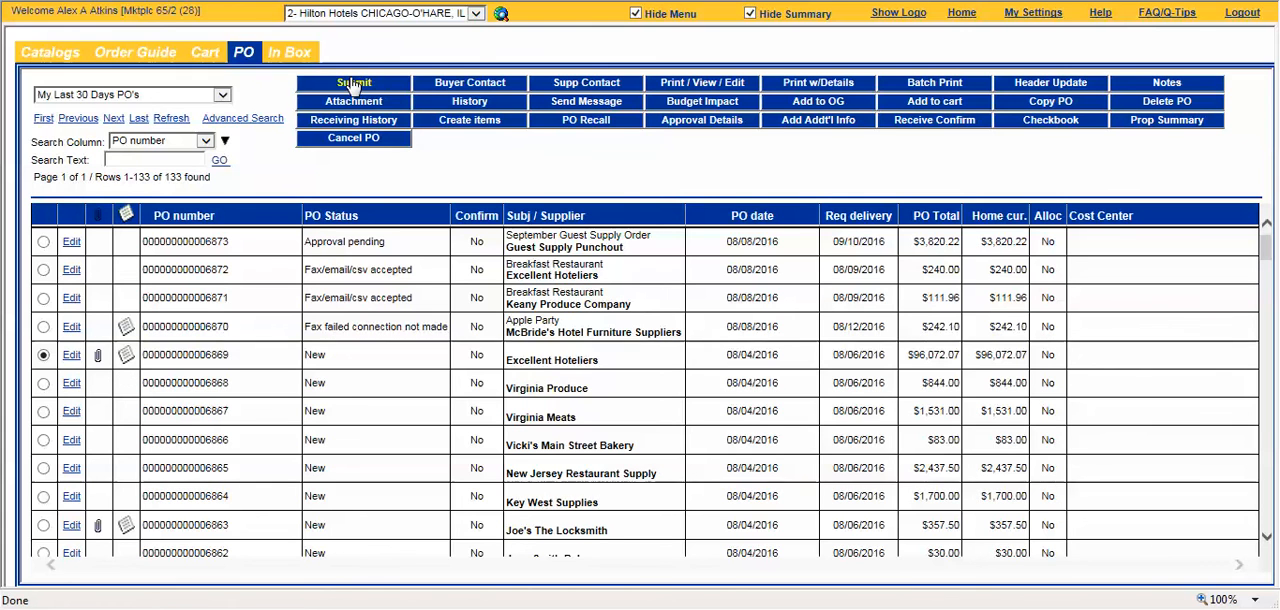
Step: Submit the Excellent Hoteliers purchase order and open its printable version with details
left_click(352, 83)
left_click(853, 90)
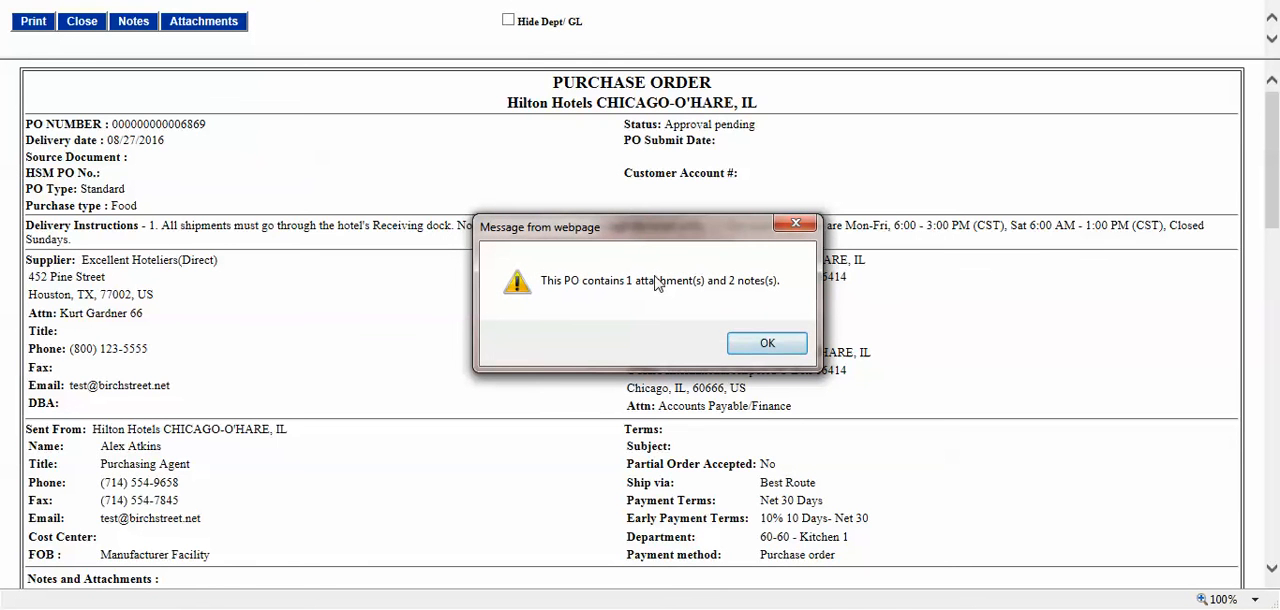
left_click(767, 343)
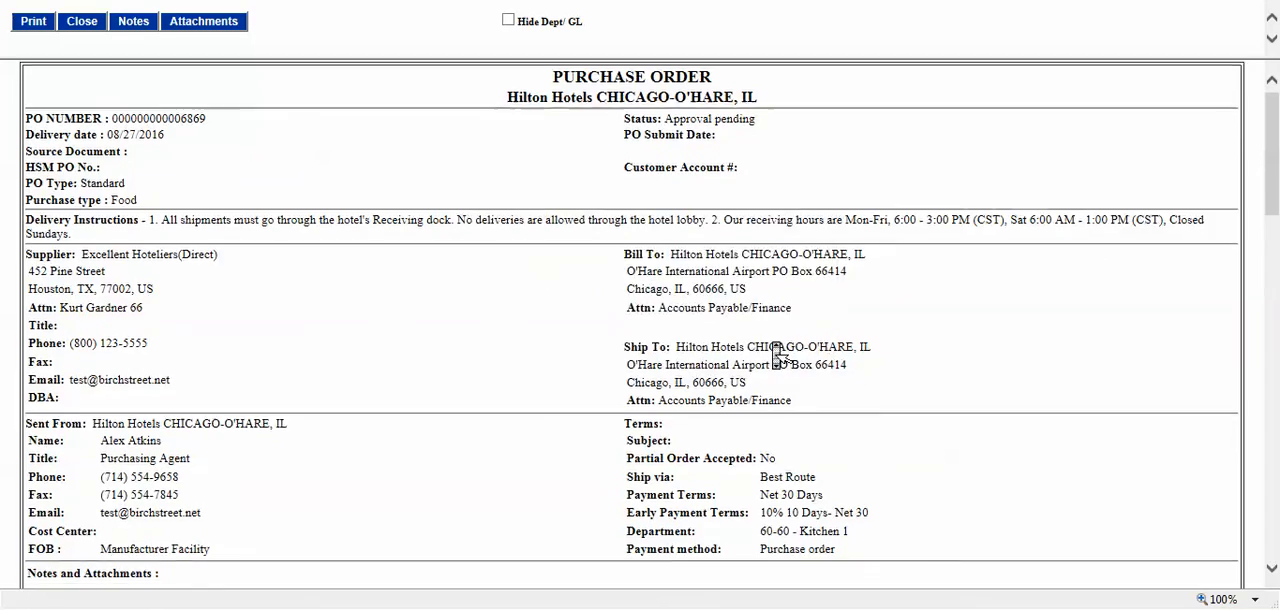
Step: Examine the detailed purchase order's line items, budget impact and approver table, and close the printable version
middle_click(776, 355)
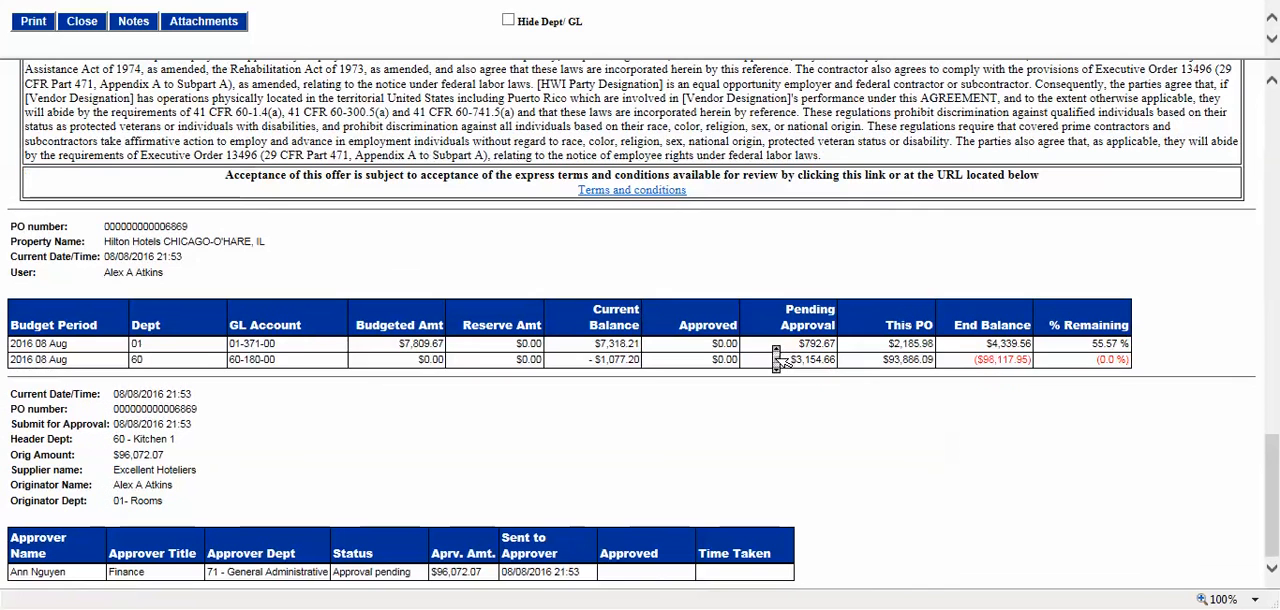
middle_click(779, 361)
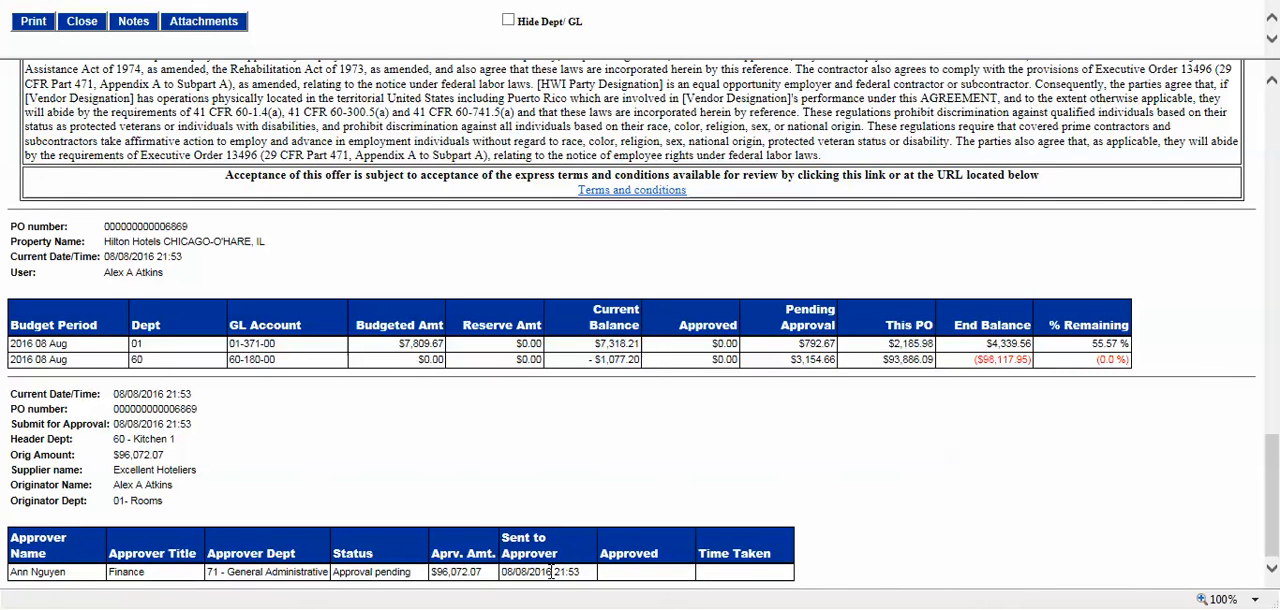
double_click(465, 572)
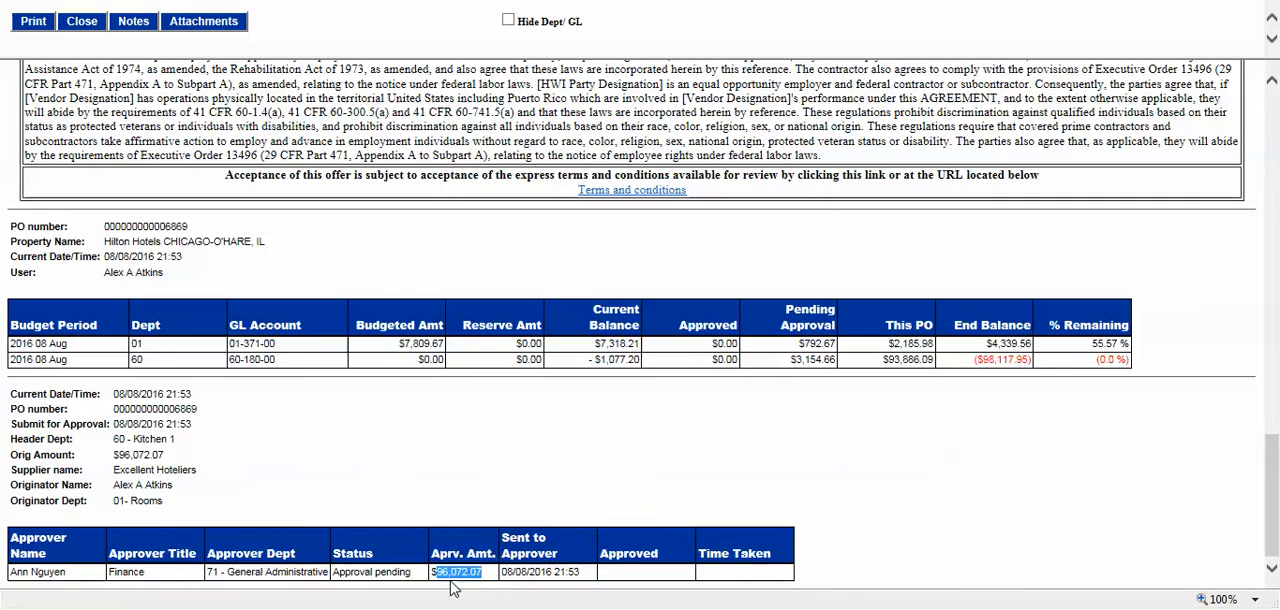
left_click(590, 480)
scroll(592, 476, "up", 3)
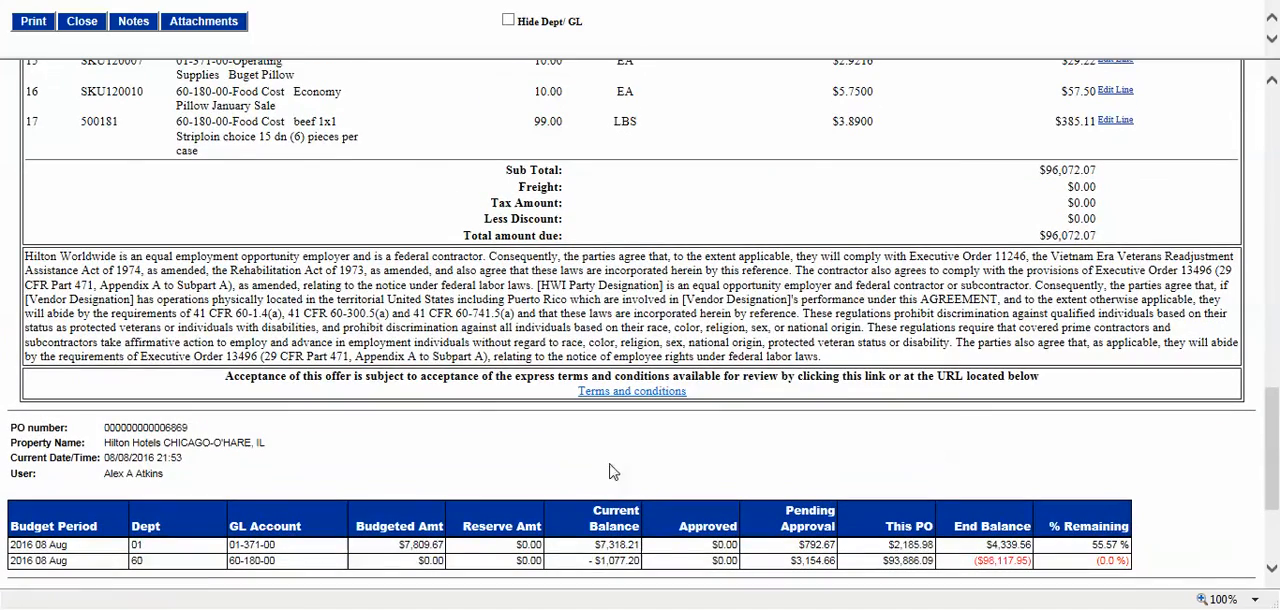
scroll(1055, 238, "down", 3)
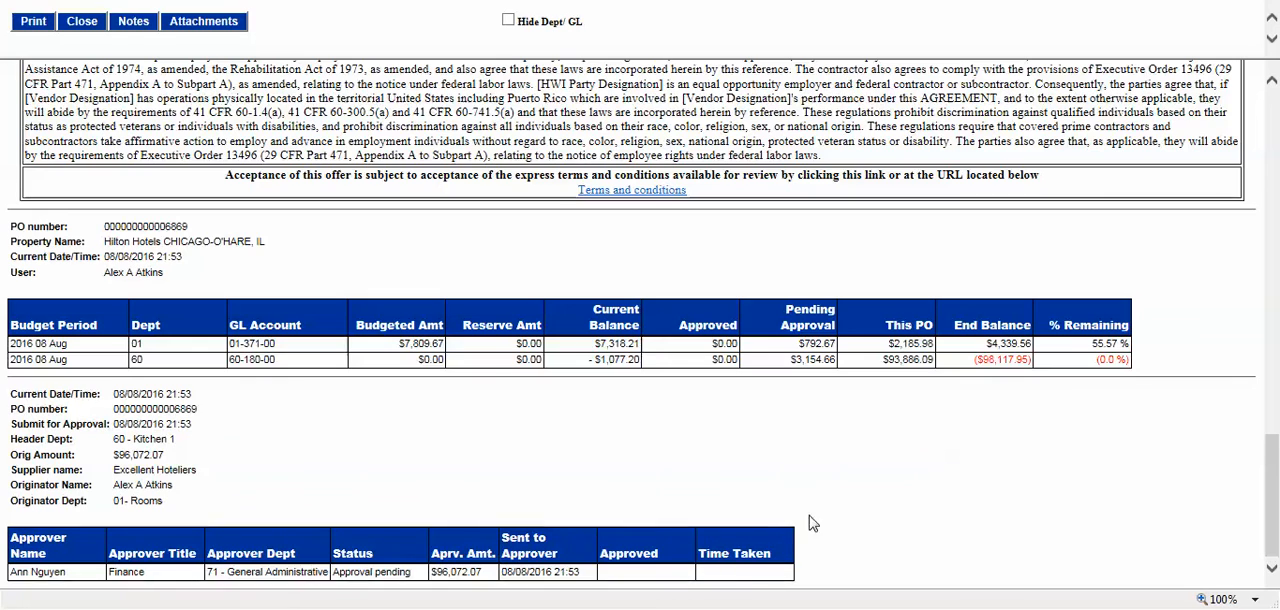
middle_click(737, 418)
scroll(737, 418, "up", 3)
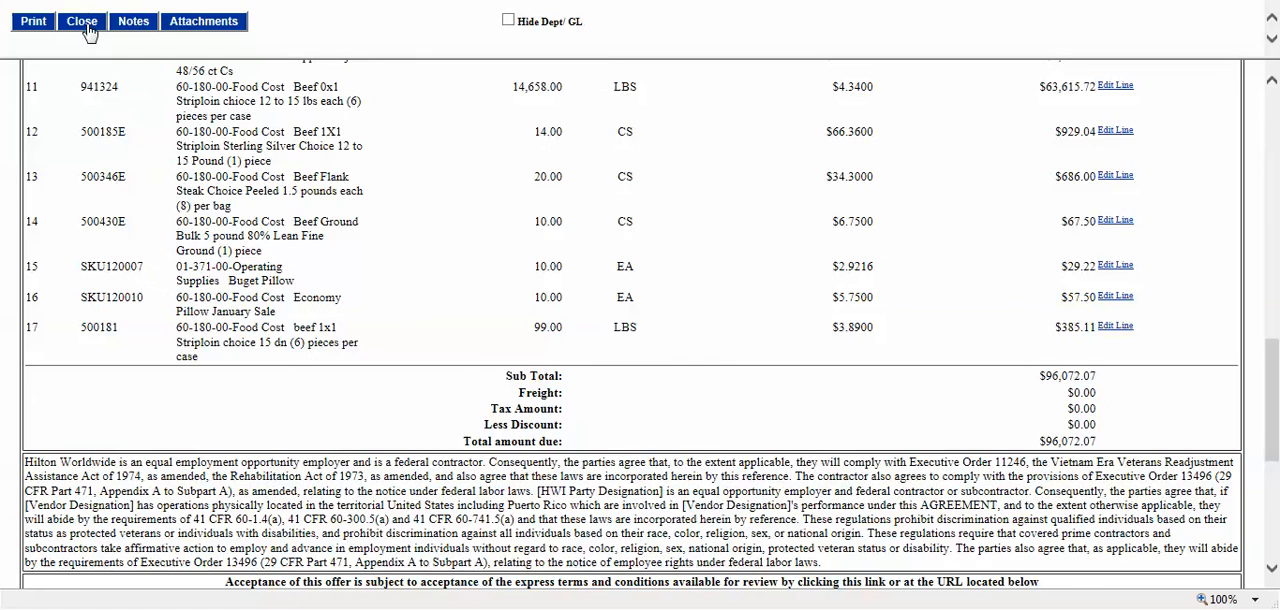
left_click(86, 26)
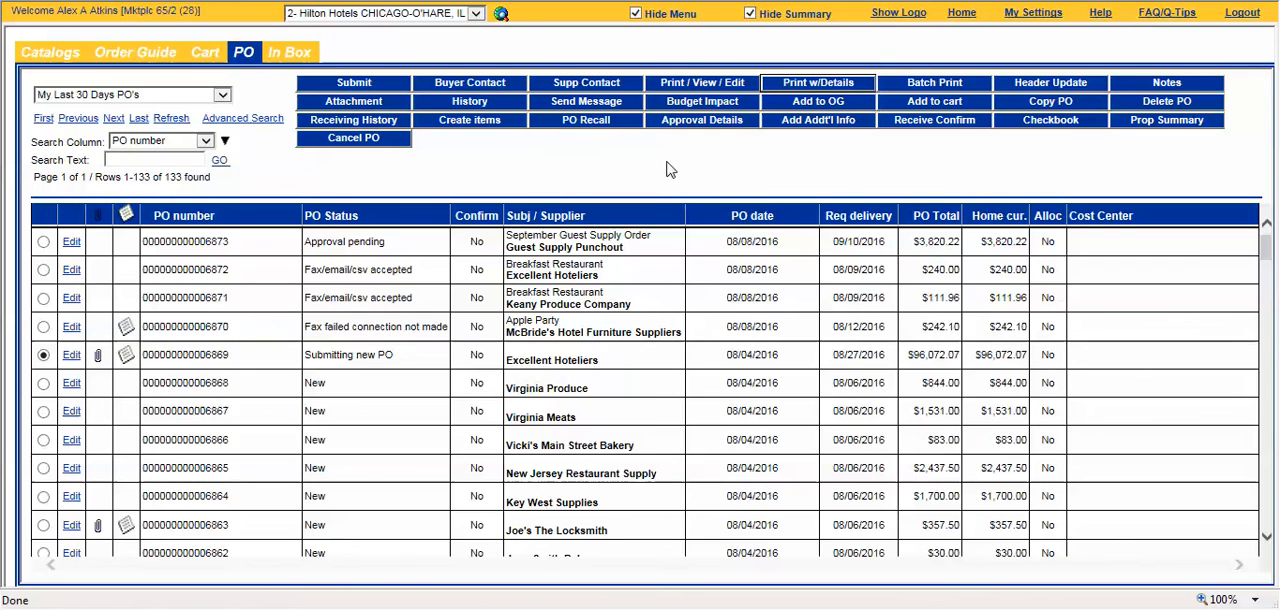
Step: Check the submitted order's budget impact and try to view its approval details
left_click(727, 108)
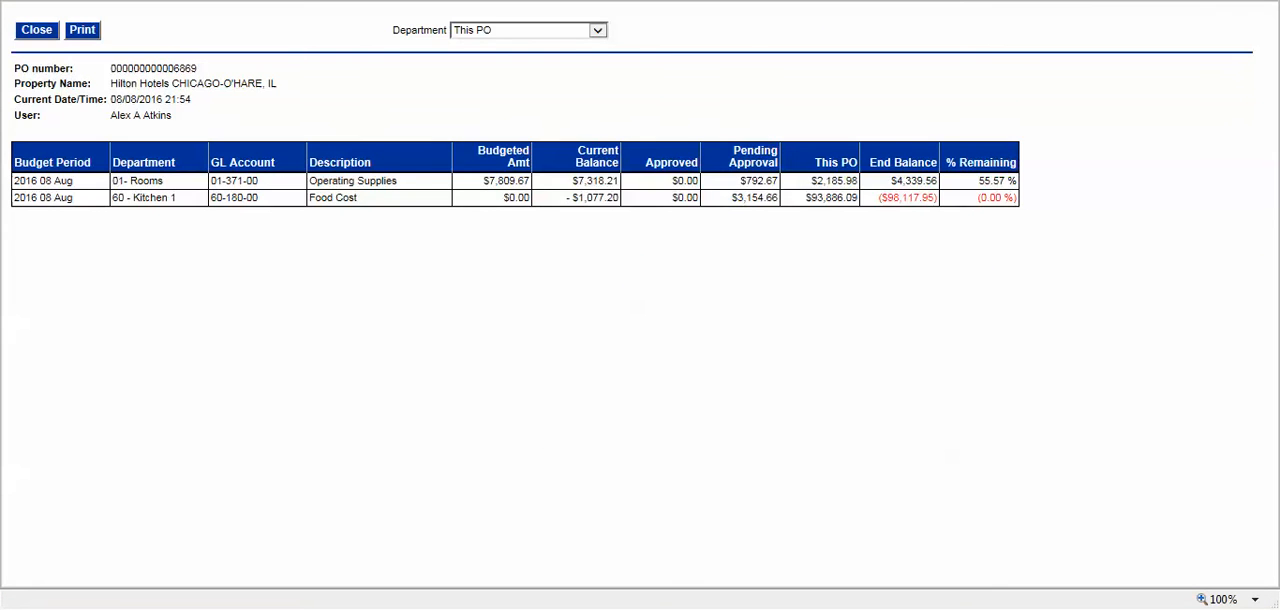
left_click(1262, 2)
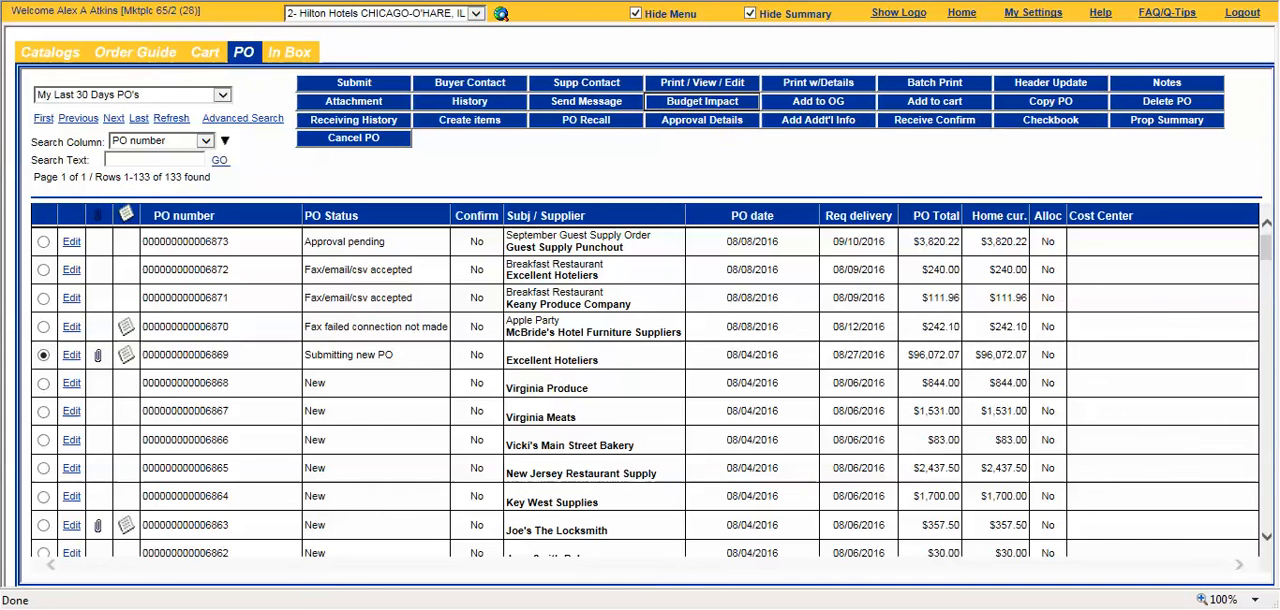
left_click(679, 130)
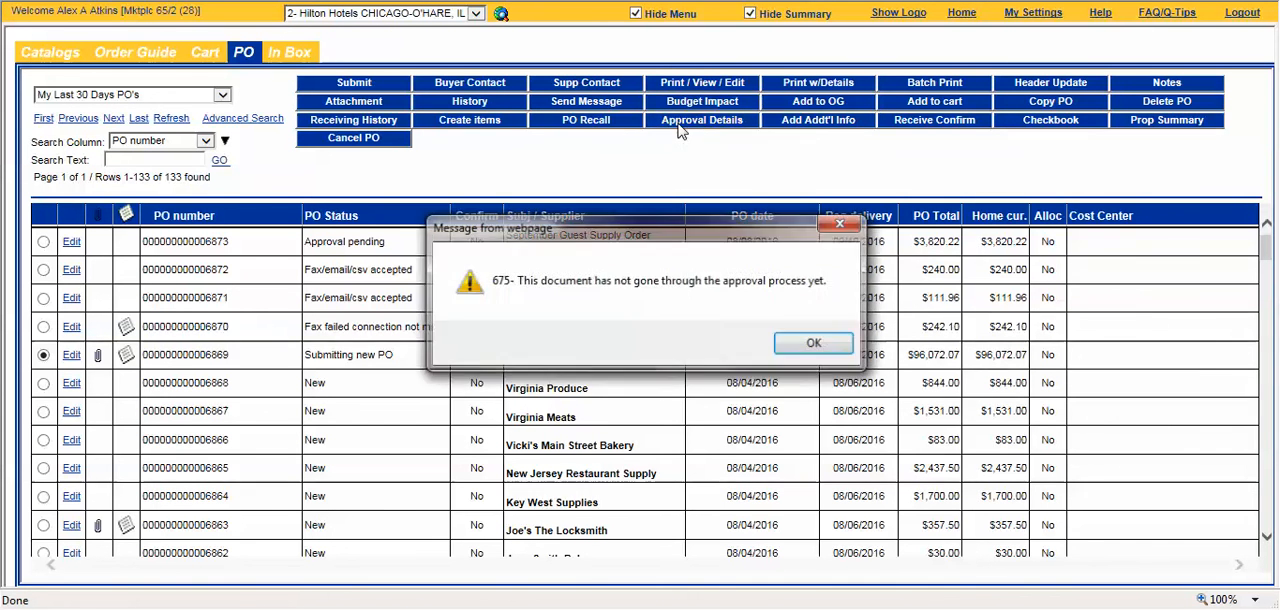
left_click(822, 344)
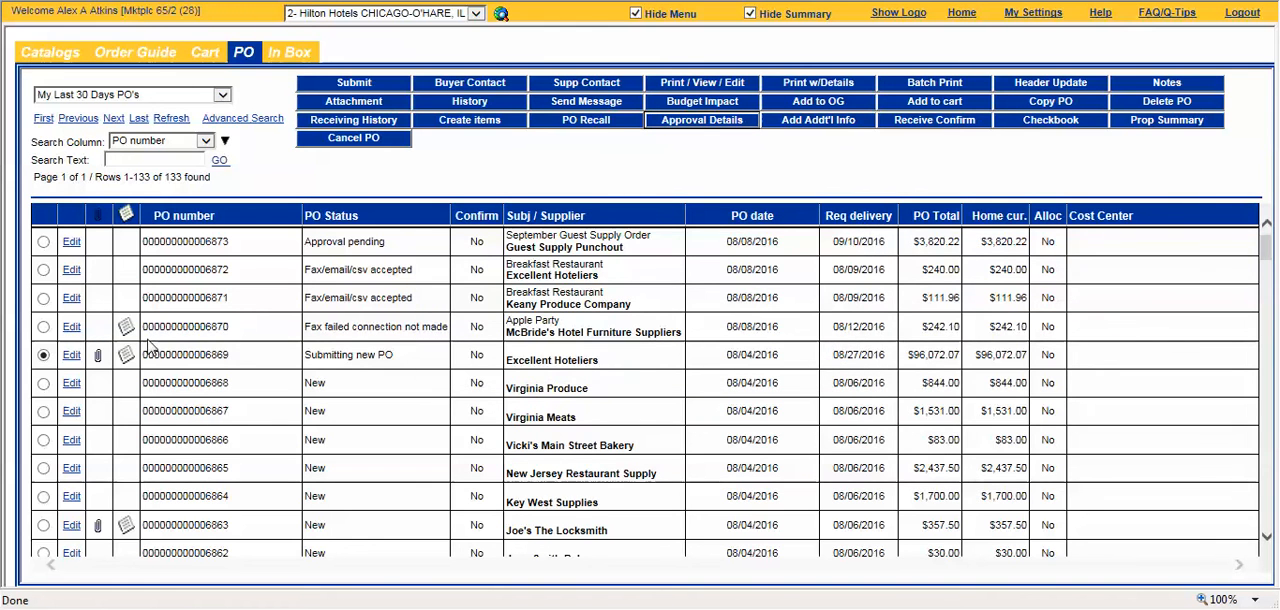
Step: Refresh the purchase order list and review the approval details of the Excellent Hoteliers order
scroll(300, 360, "down", 2)
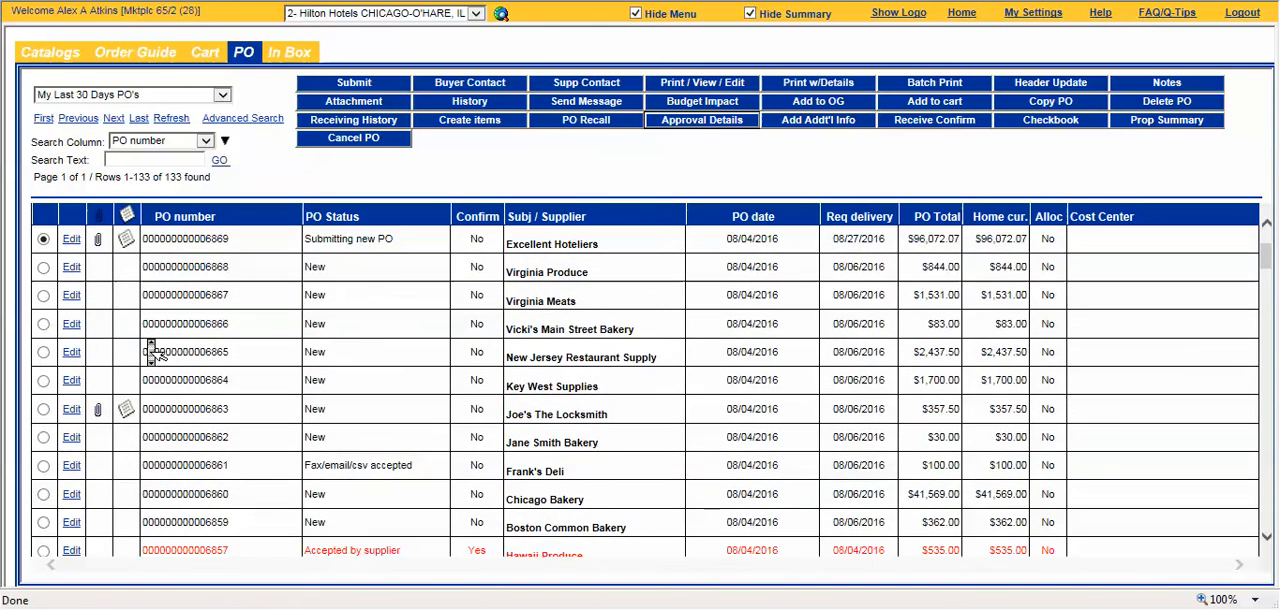
scroll(150, 350, "up", 3)
left_click(172, 118)
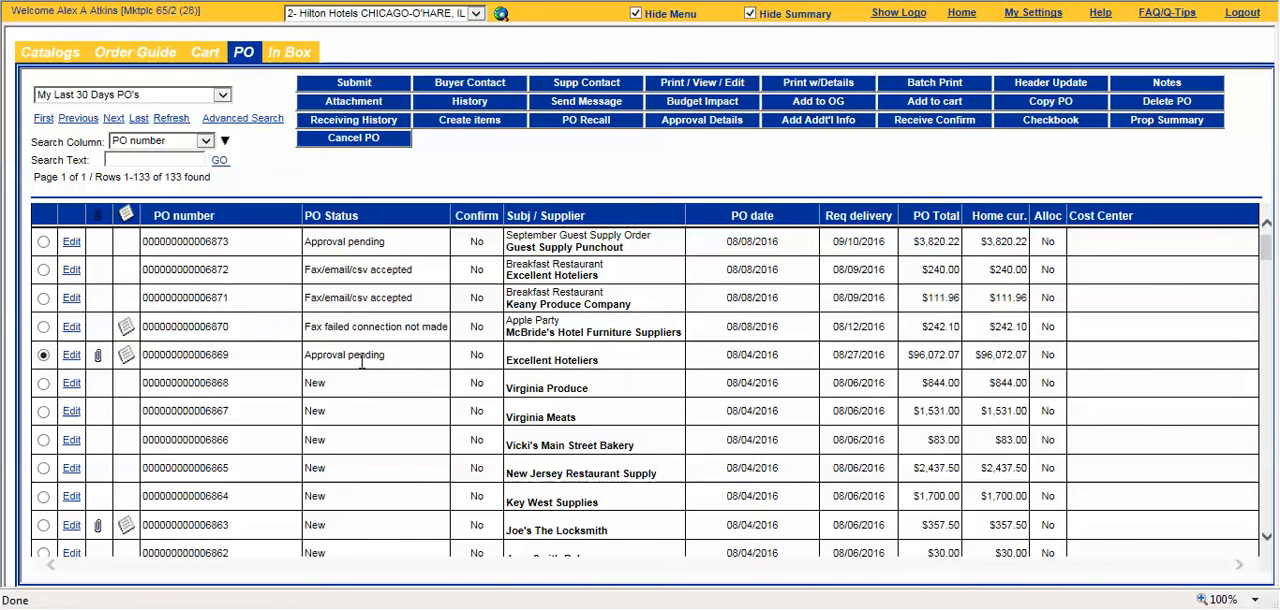
left_click(725, 130)
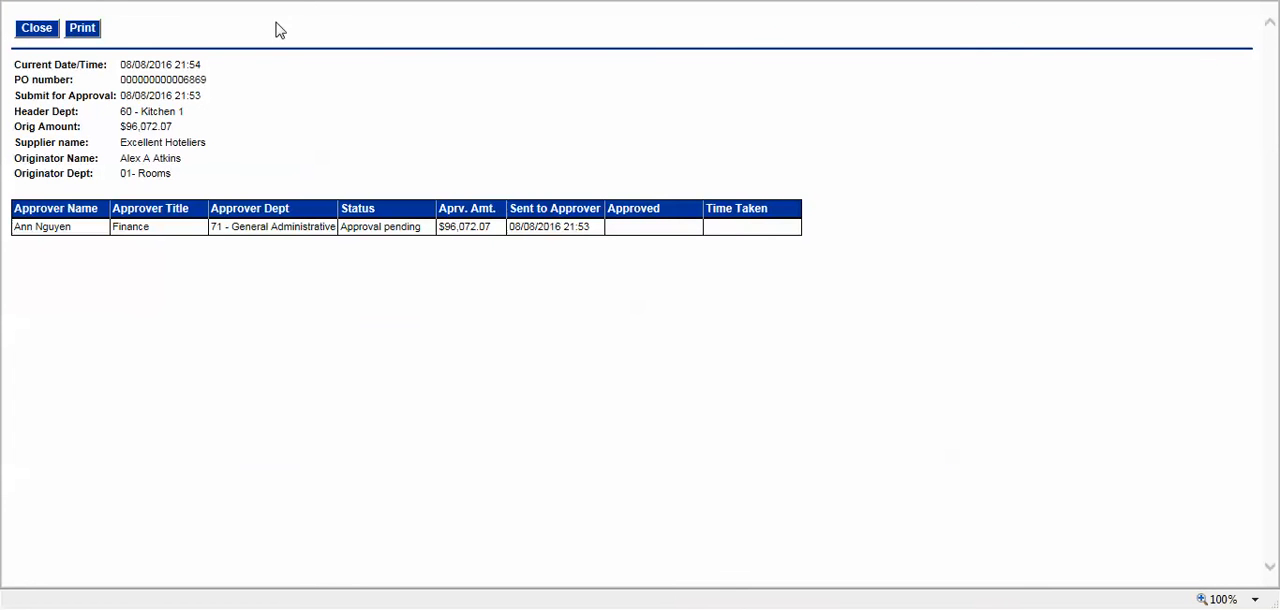
left_click(53, 30)
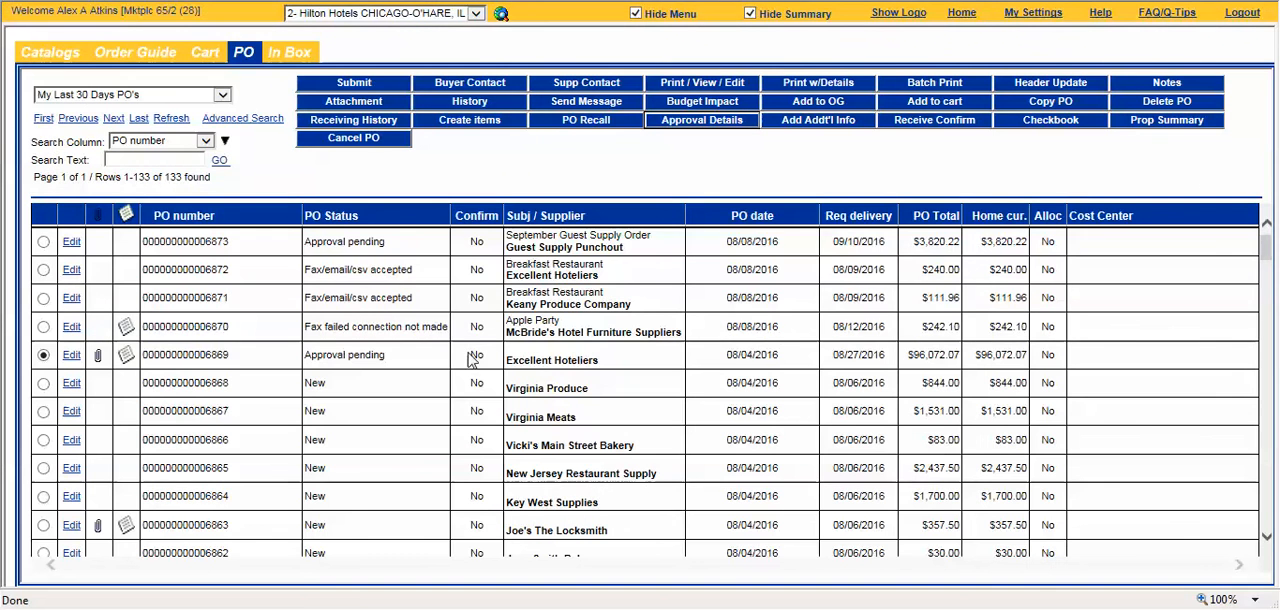